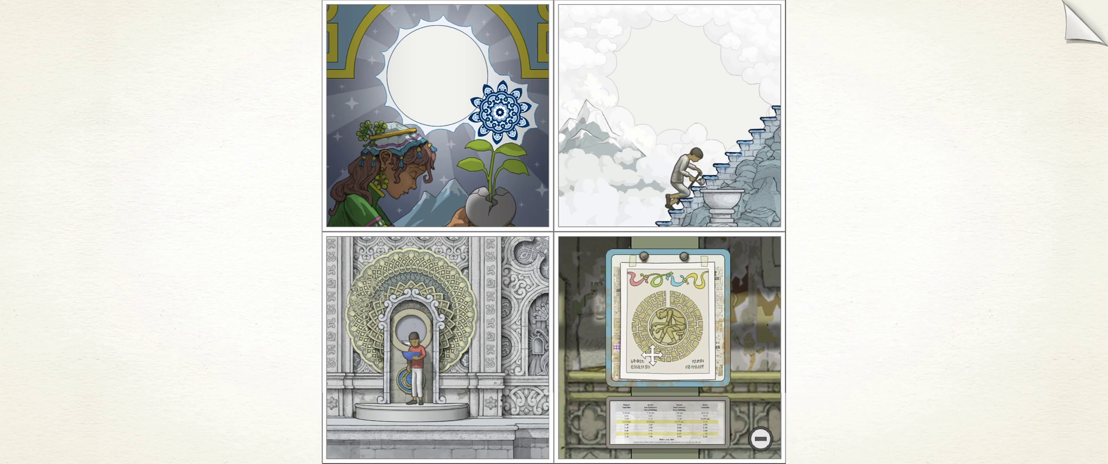
# - Try moving the boy's tile, then zoom the top-left panel out to the full bookcase
pyautogui.moveTo(414, 348); pyautogui.dragTo(409, 311)
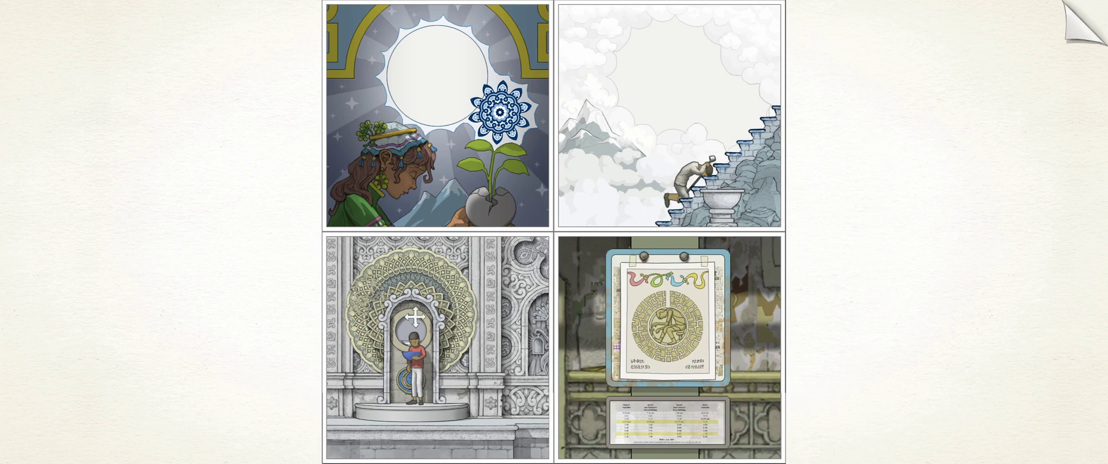
pyautogui.moveTo(437, 243); pyautogui.dragTo(479, 344)
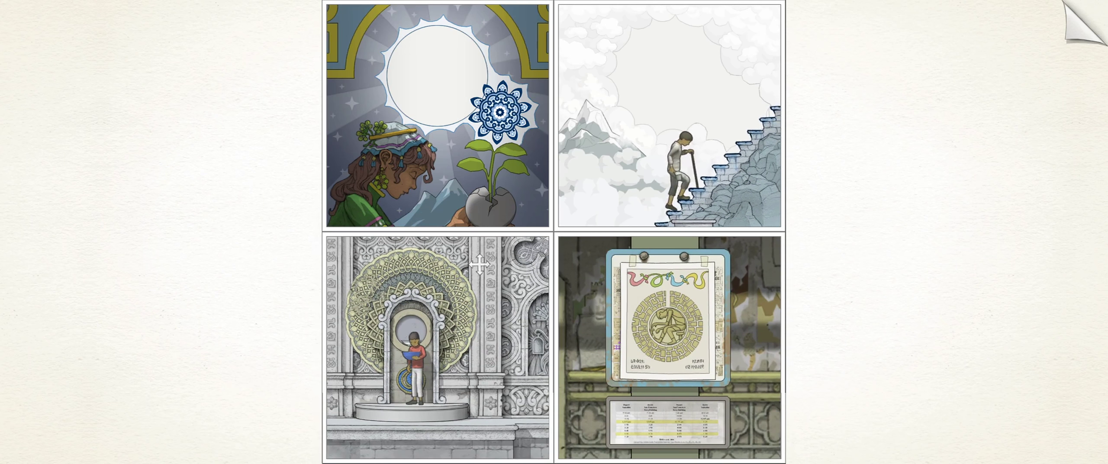
pyautogui.moveTo(667, 347)
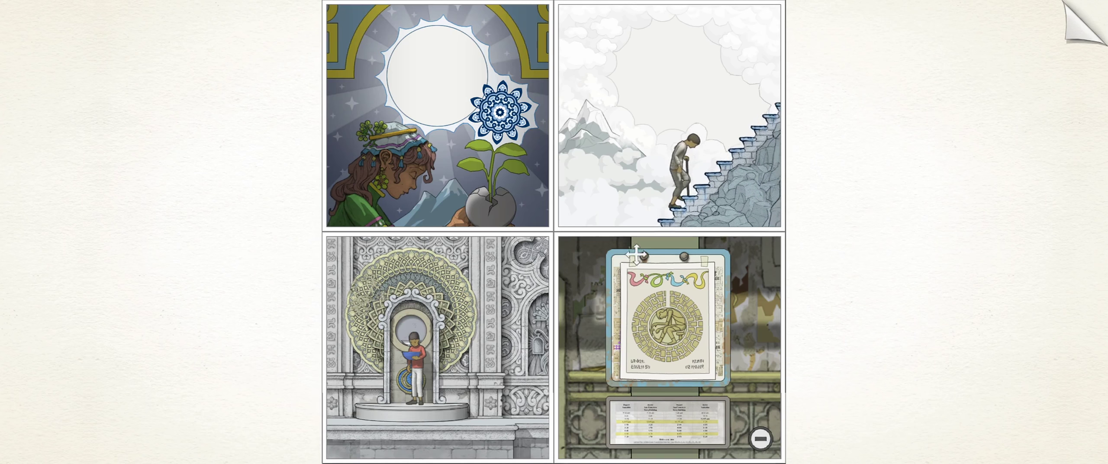
pyautogui.click(432, 208)
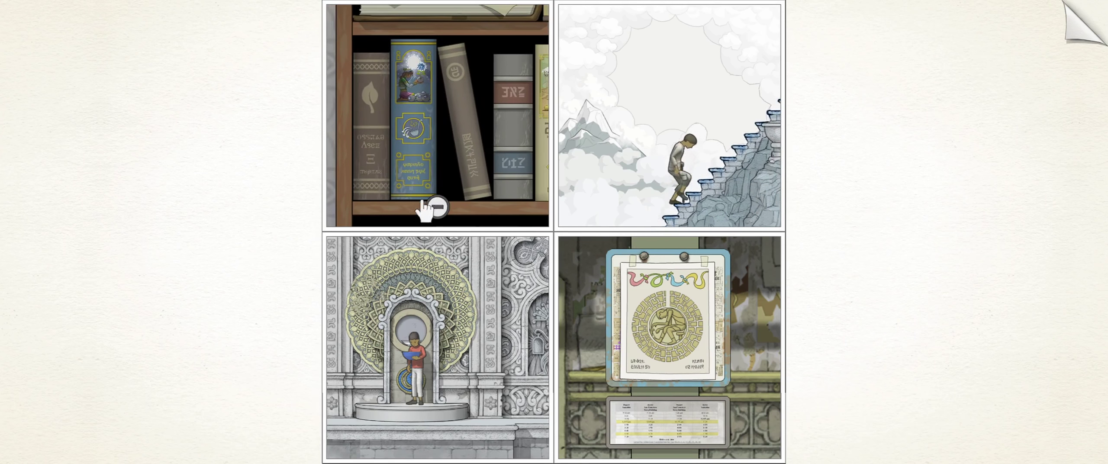
pyautogui.click(437, 208)
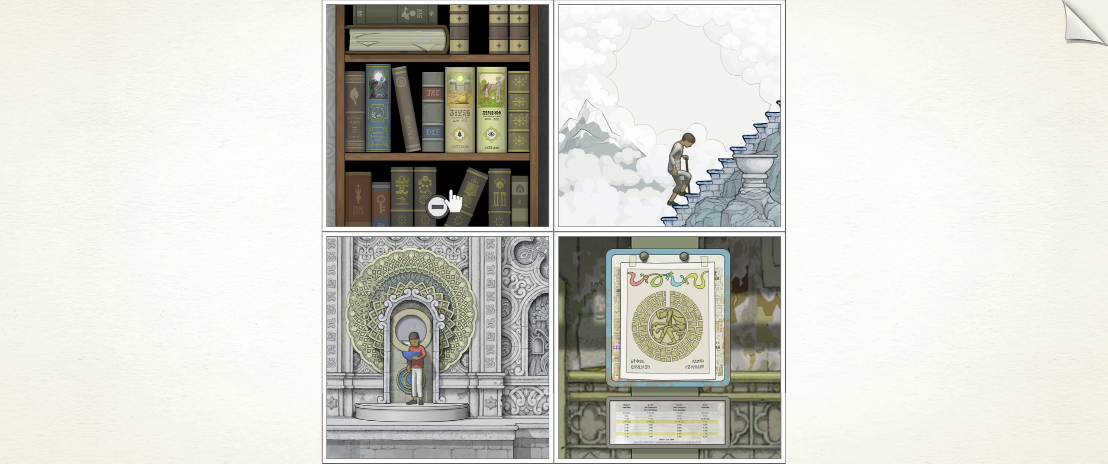
pyautogui.click(437, 206)
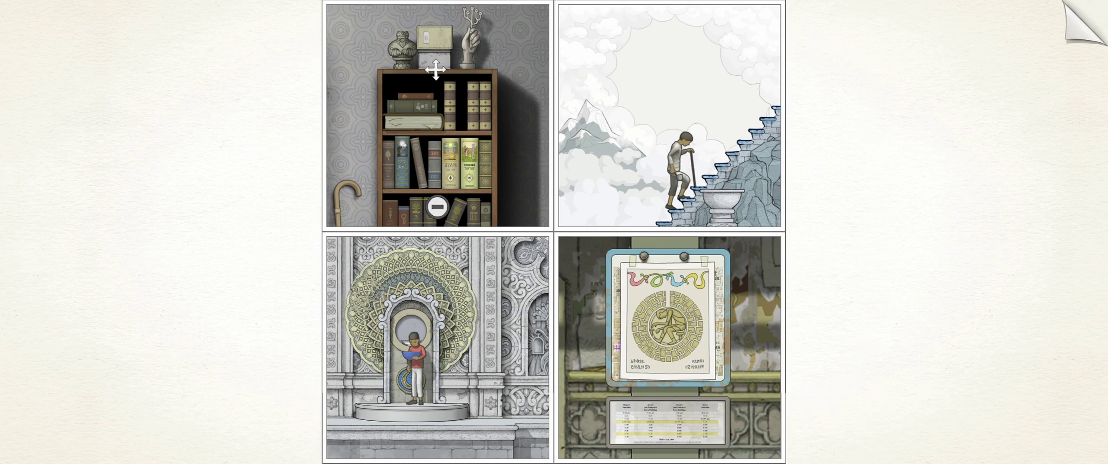
# - Zoom the top-left panel past the arched doorway and the reading old man to the lit window
pyautogui.click(440, 212)
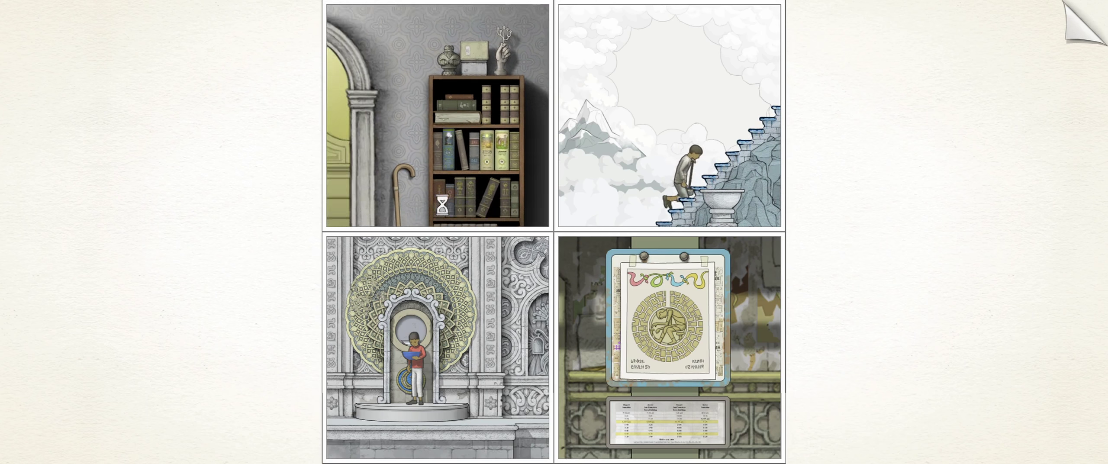
pyautogui.click(442, 206)
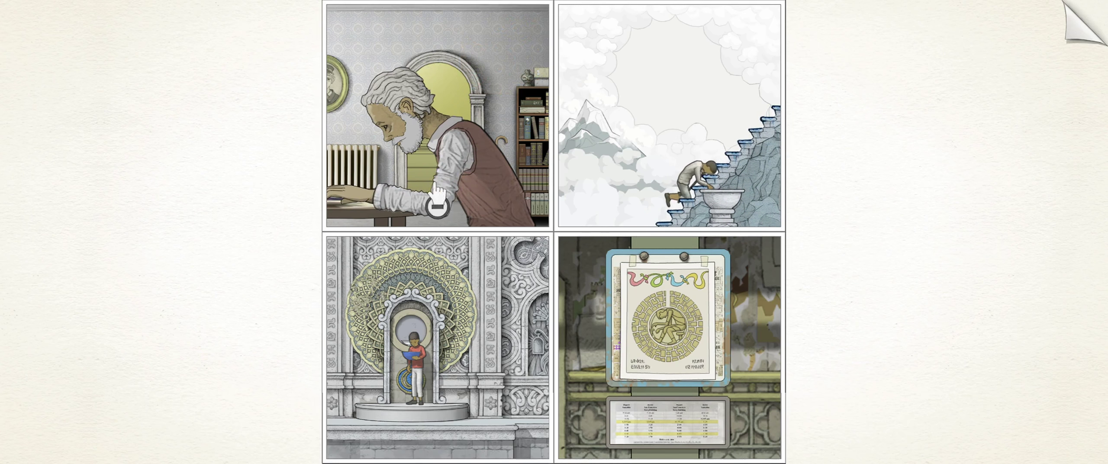
pyautogui.click(439, 206)
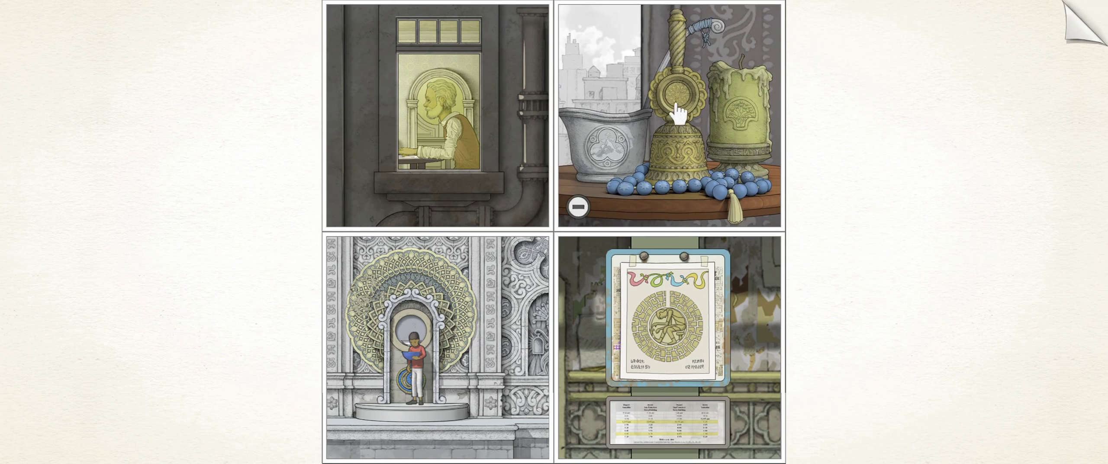
pyautogui.moveTo(669, 347)
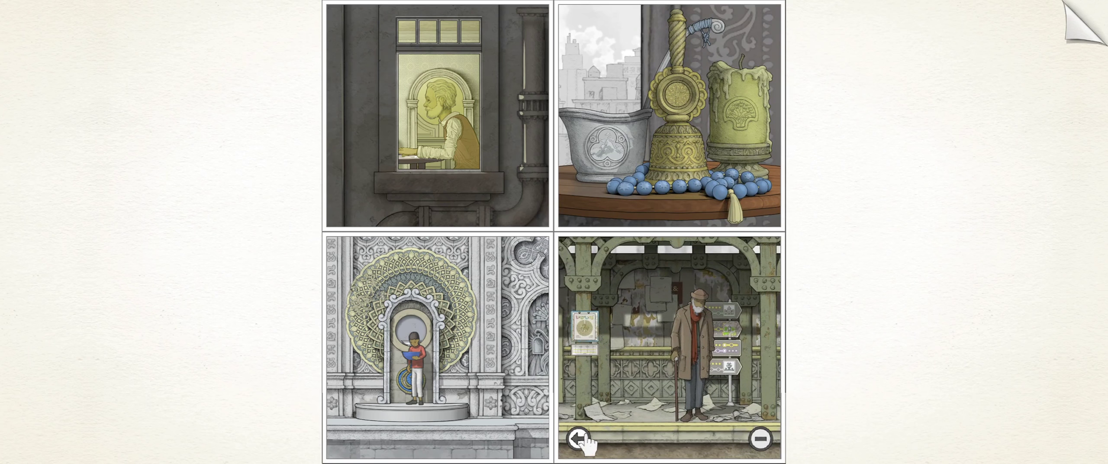
# - Pan the station scene and drop its doorway over the boy's niche so he walks out
pyautogui.click(578, 440)
pyautogui.moveTo(641, 363); pyautogui.dragTo(405, 375)
pyautogui.click(379, 373)
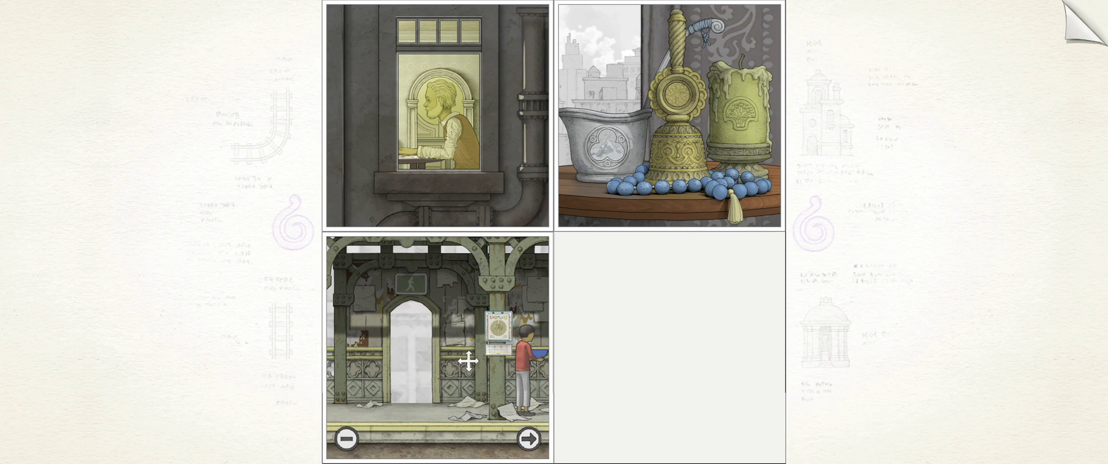
pyautogui.moveTo(437, 347)
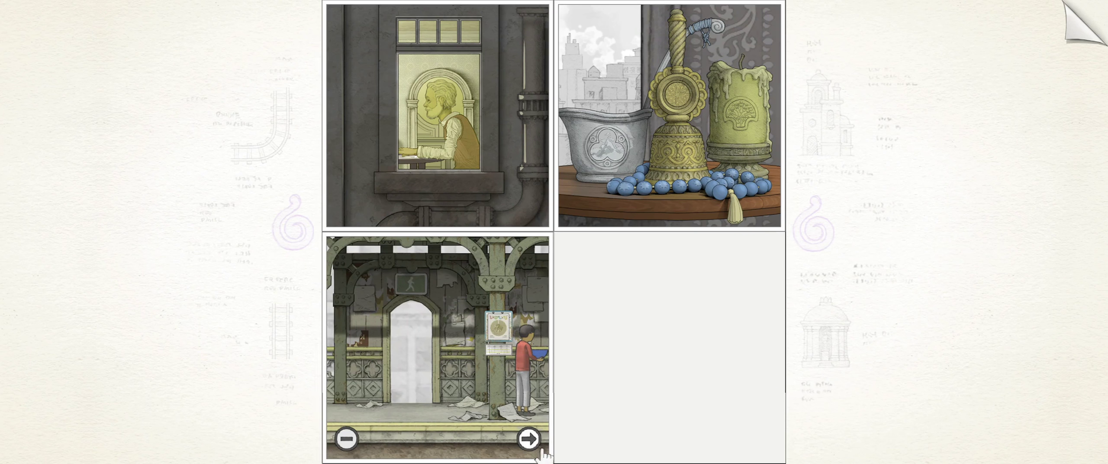
# - Walk the boy to the signpost and zoom into its route signs
pyautogui.click(529, 439)
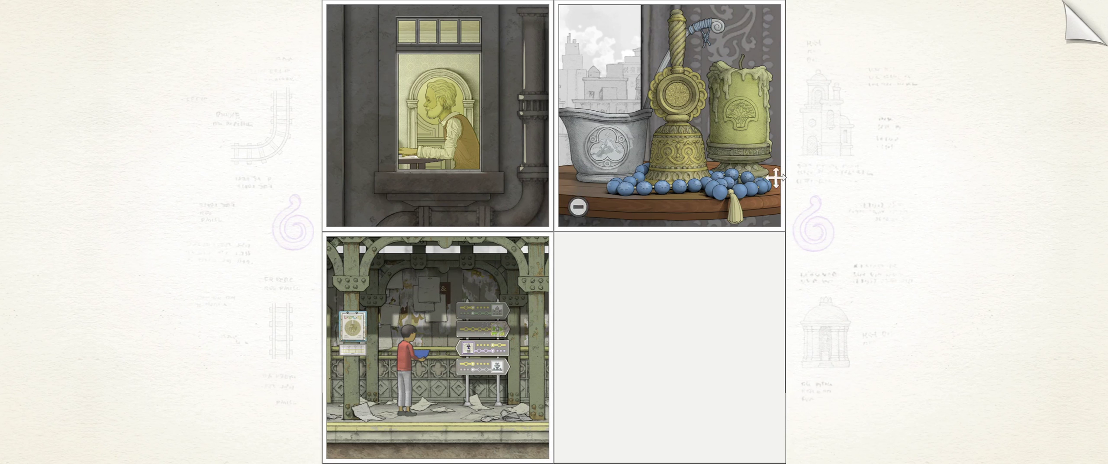
pyautogui.click(529, 439)
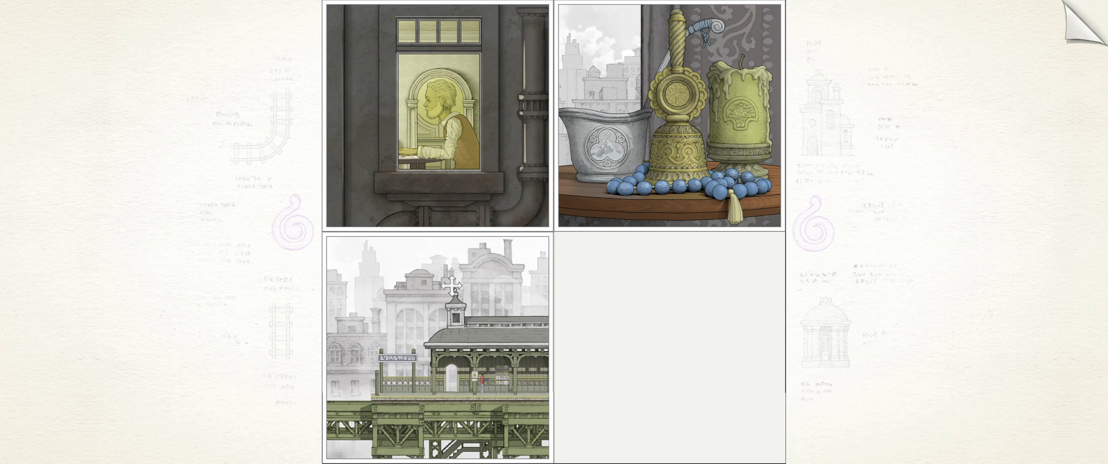
pyautogui.click(482, 377)
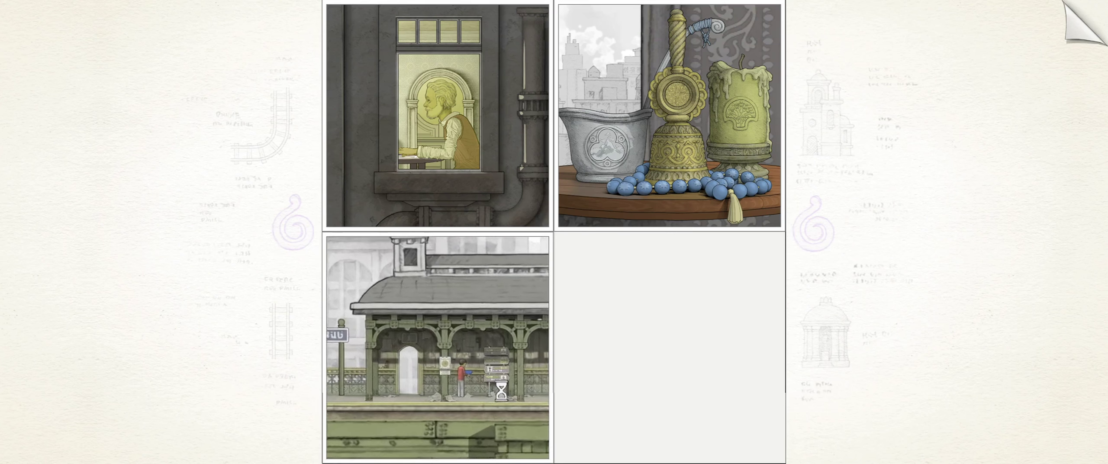
pyautogui.click(483, 357)
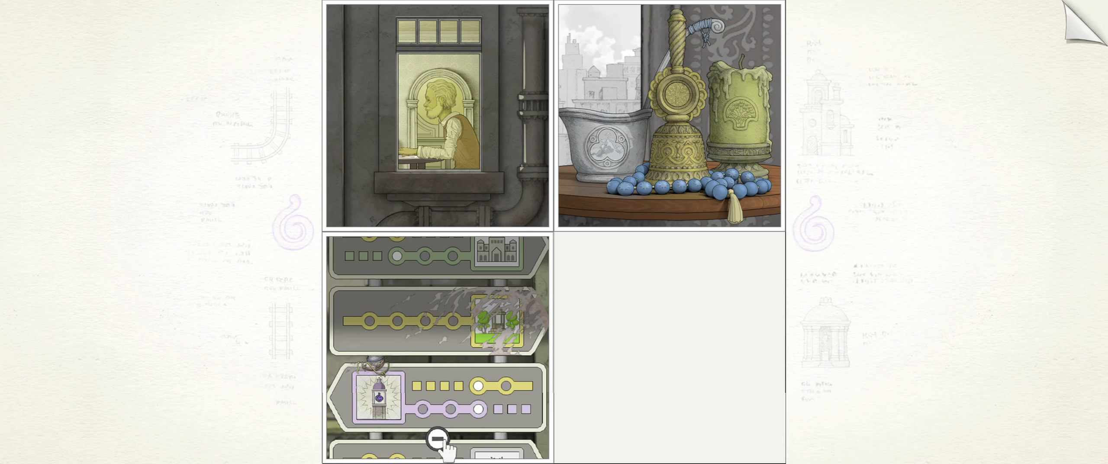
# - Try moving the signpost tile, then zoom between the city view and the boy's platform
pyautogui.moveTo(504, 397)
pyautogui.mouseDown()
pyautogui.moveTo(431, 230)
pyautogui.moveTo(437, 398)
pyautogui.mouseUp()
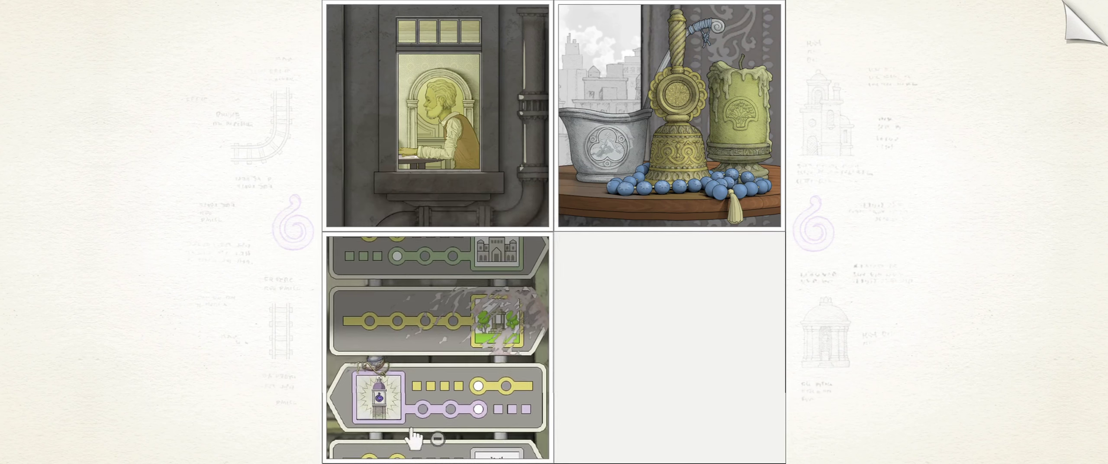
pyautogui.click(438, 440)
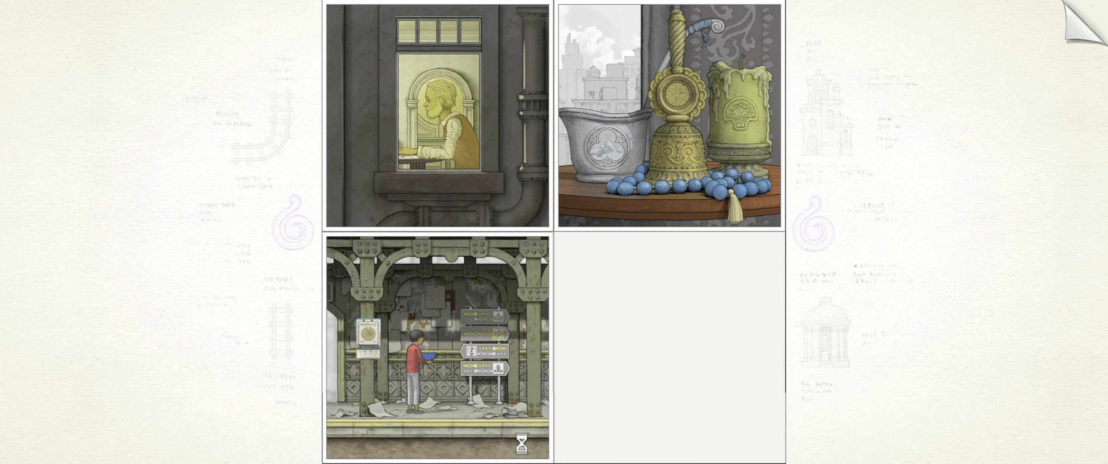
pyautogui.click(521, 443)
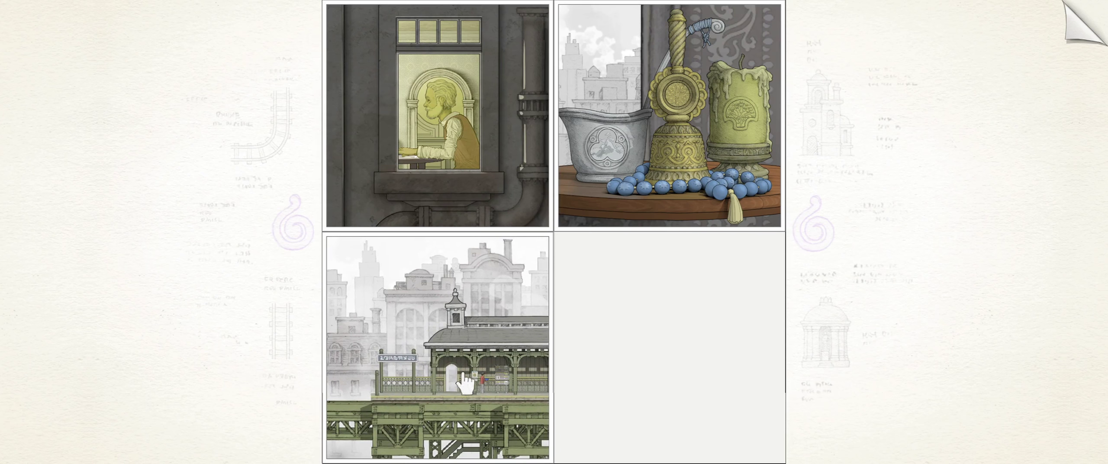
pyautogui.click(451, 390)
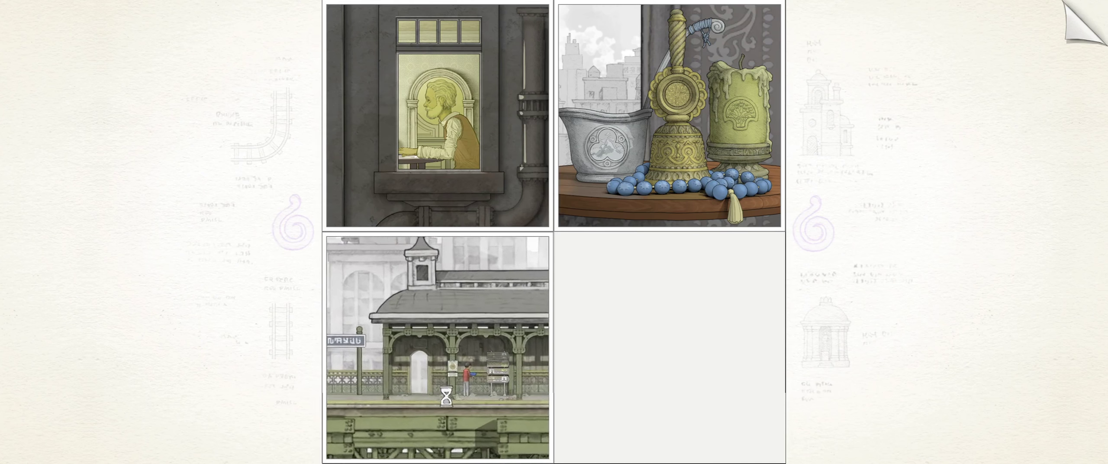
pyautogui.click(528, 439)
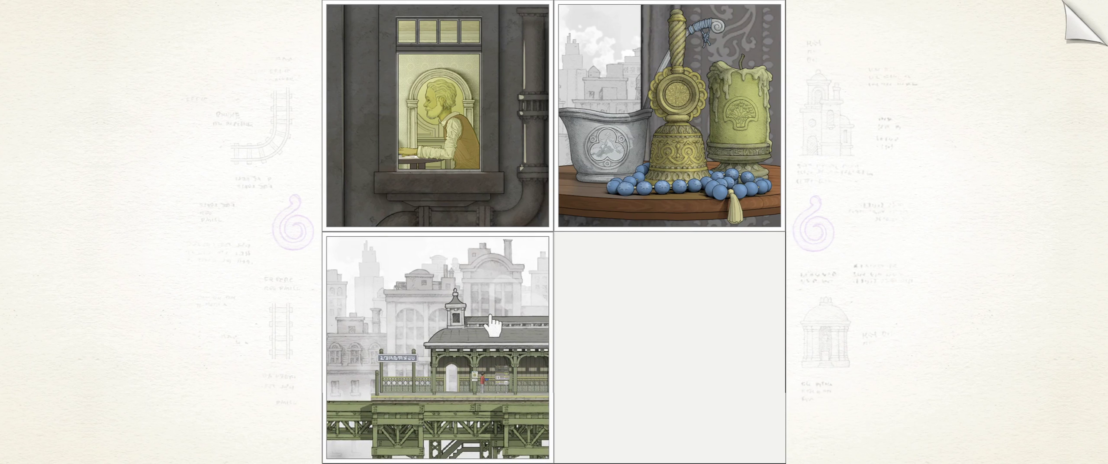
pyautogui.click(477, 347)
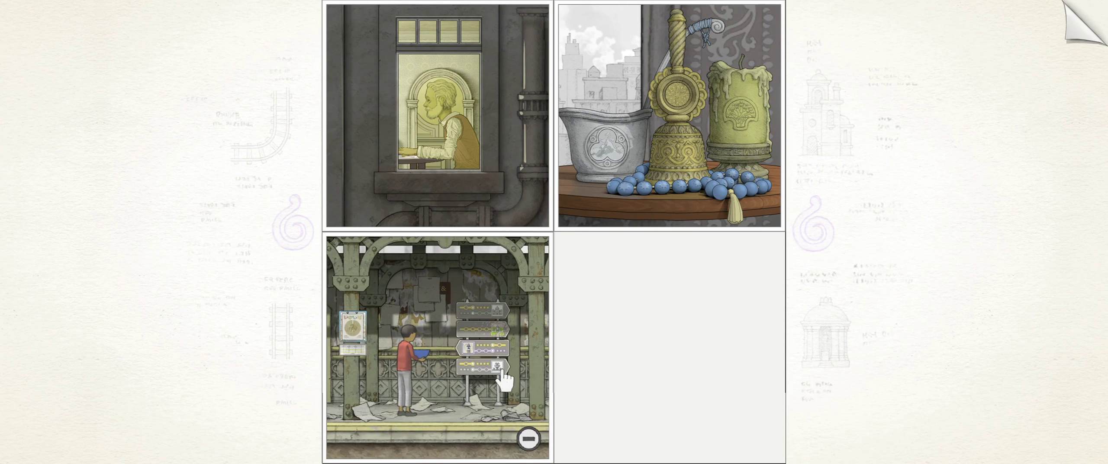
# - Zoom into the purple tower sign on the signpost and lift its frame layer away
pyautogui.click(504, 372)
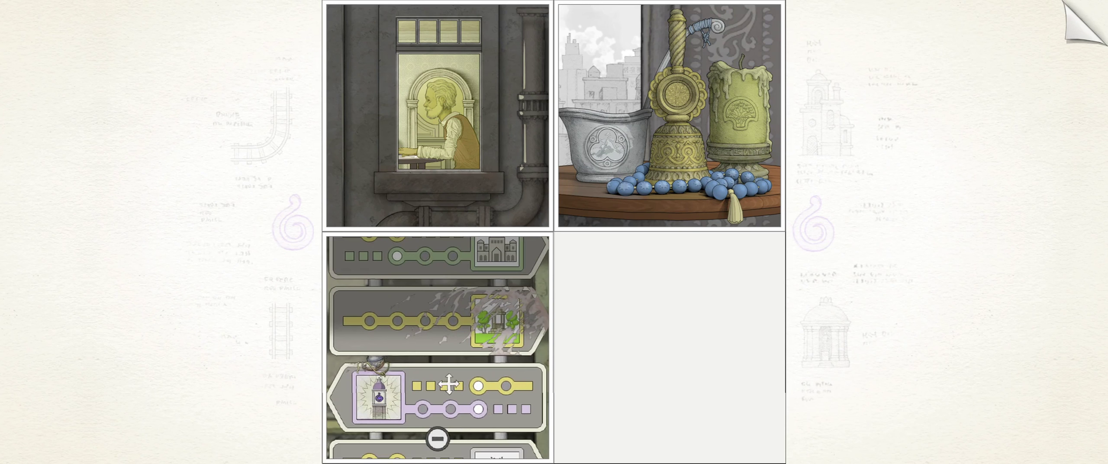
pyautogui.click(388, 407)
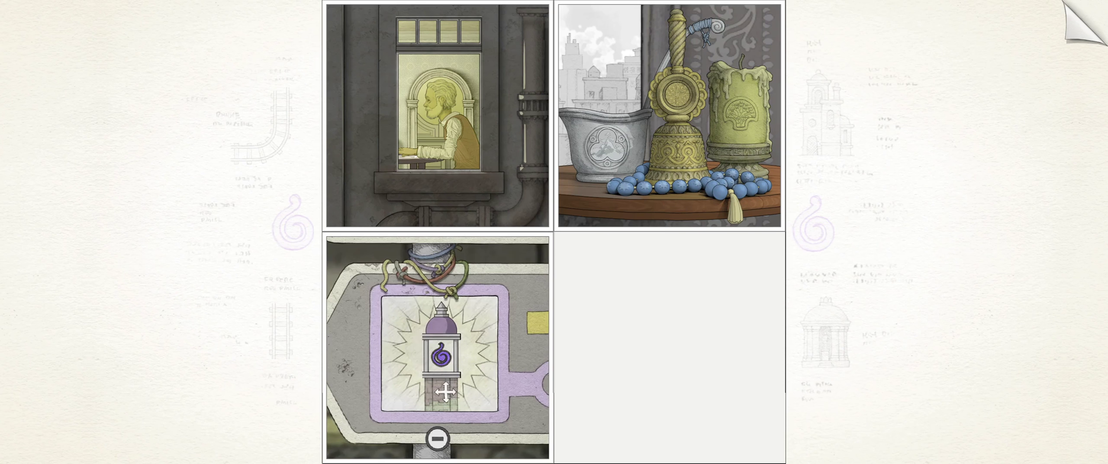
pyautogui.moveTo(450, 364)
pyautogui.mouseDown()
pyautogui.moveTo(408, 374)
pyautogui.moveTo(438, 346)
pyautogui.mouseUp()
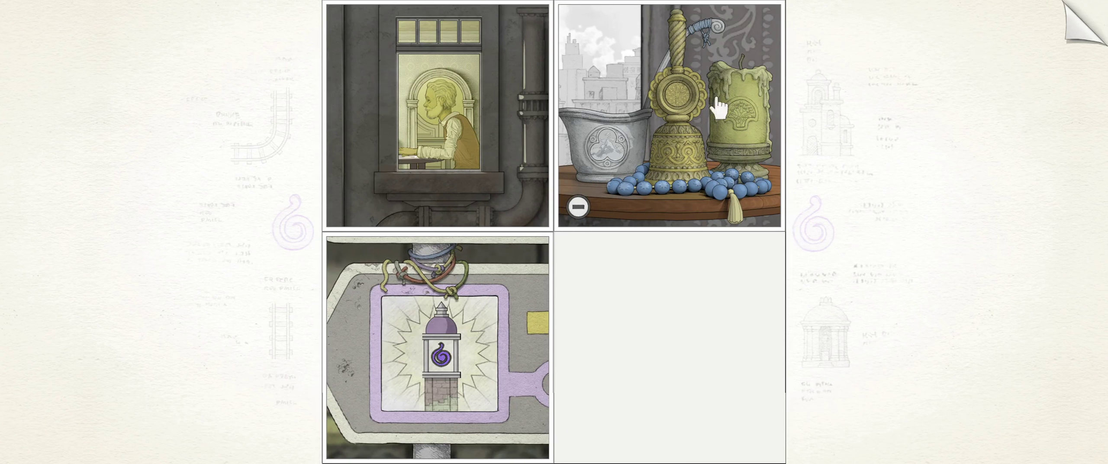
# - Zoom into the bell medallion, pan up and down, then pull back to the seated man's room
pyautogui.click(674, 97)
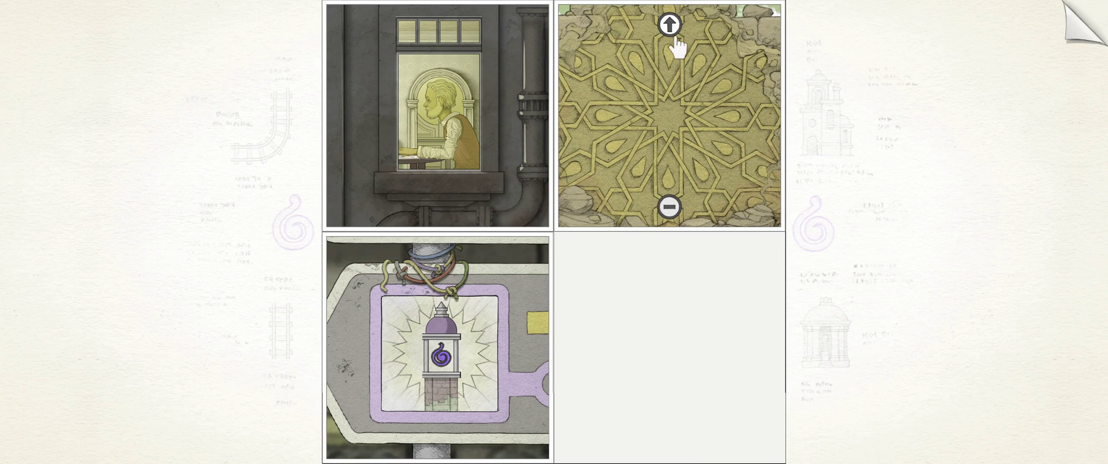
pyautogui.click(670, 24)
pyautogui.click(578, 206)
pyautogui.click(668, 206)
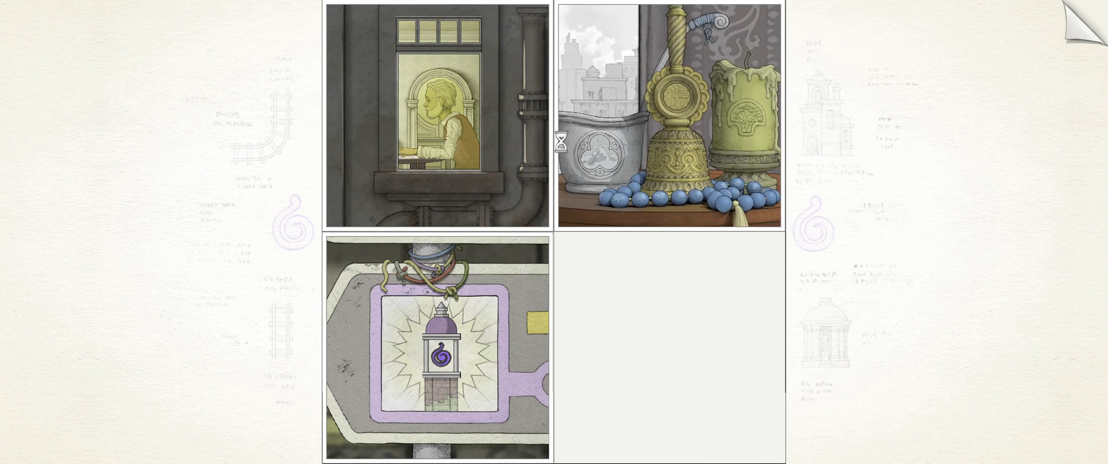
pyautogui.click(578, 207)
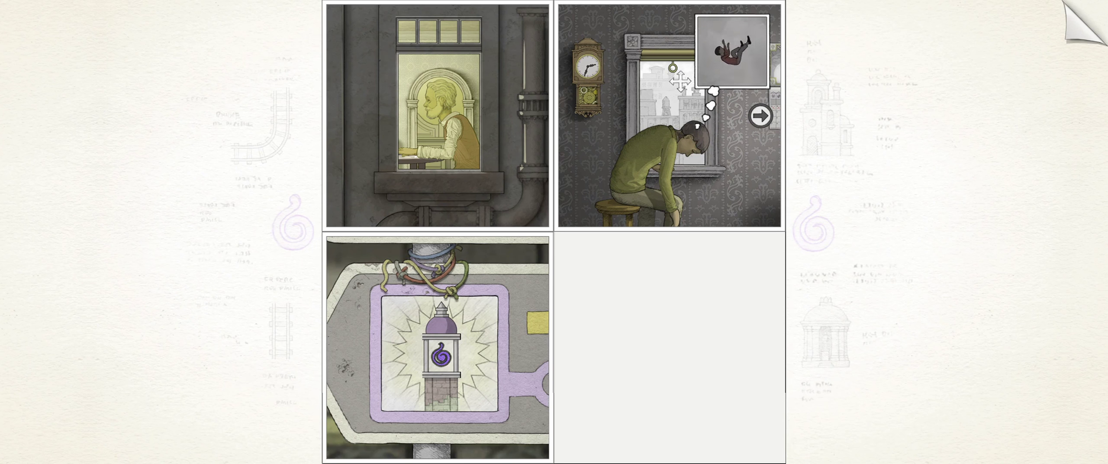
# - Zoom through the wall calendar's picture to the gold ring, then free the tower card from its tag
pyautogui.moveTo(734, 93); pyautogui.dragTo(744, 112)
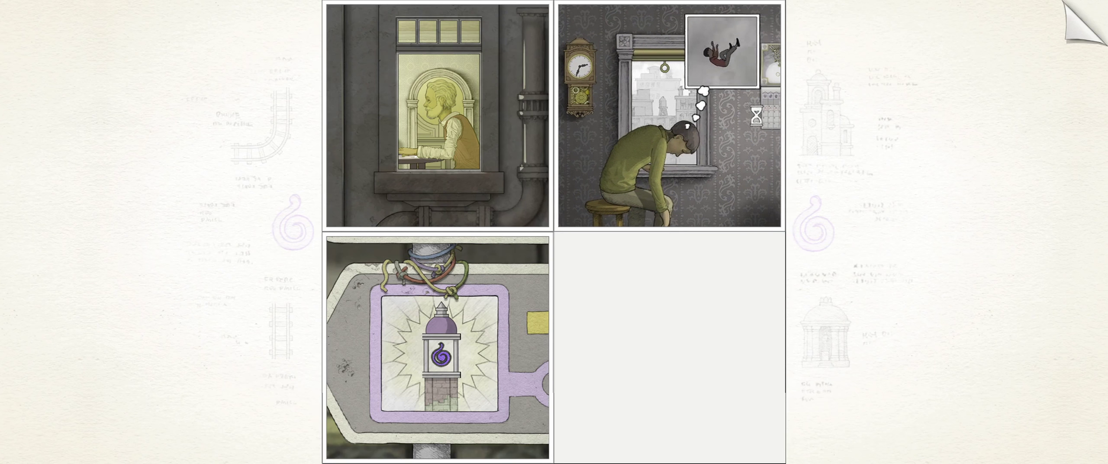
pyautogui.click(766, 130)
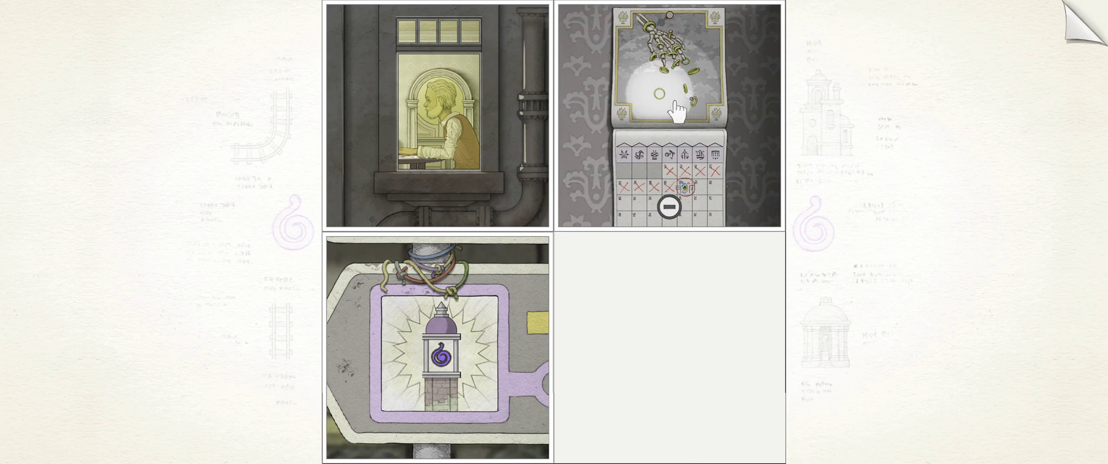
pyautogui.click(665, 83)
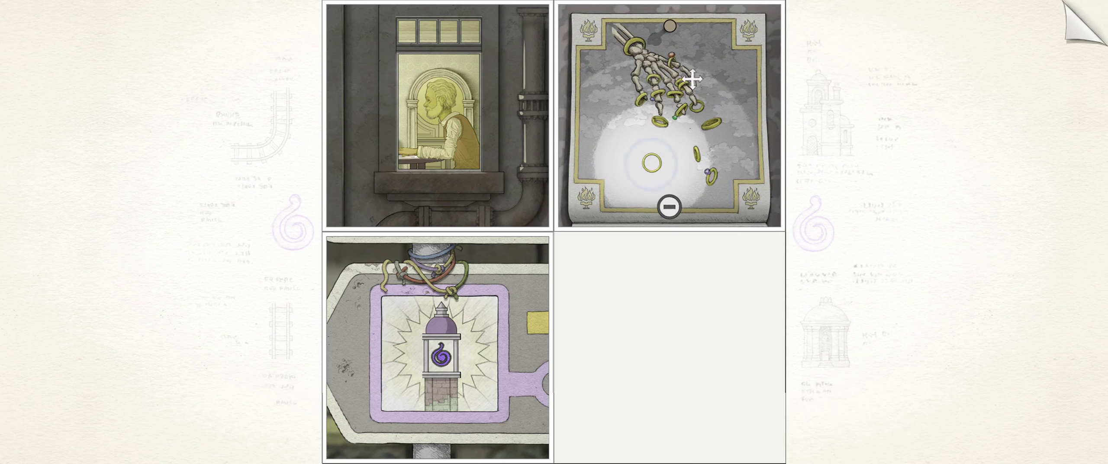
pyautogui.click(667, 179)
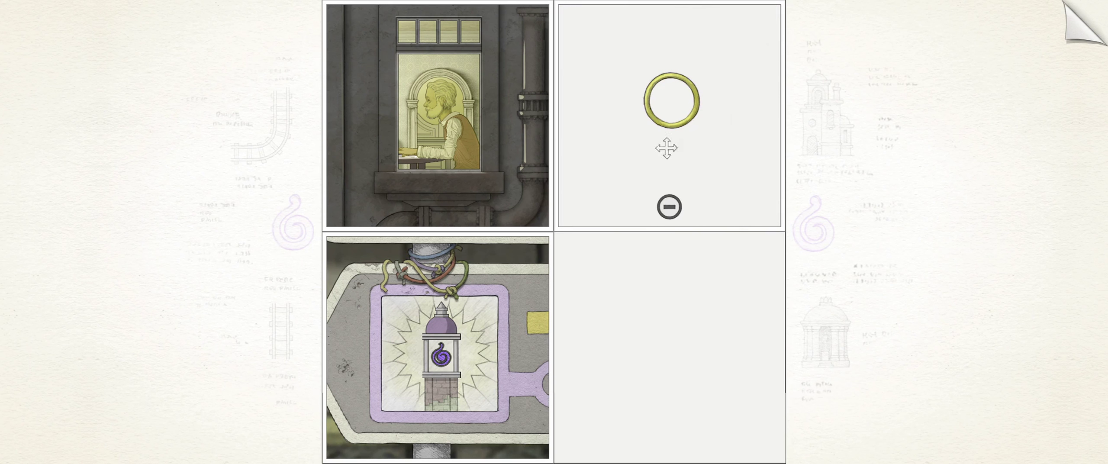
pyautogui.moveTo(438, 347)
pyautogui.mouseDown()
pyautogui.moveTo(668, 115)
pyautogui.moveTo(428, 145)
pyautogui.moveTo(616, 112)
pyautogui.mouseUp()
pyautogui.click(437, 338)
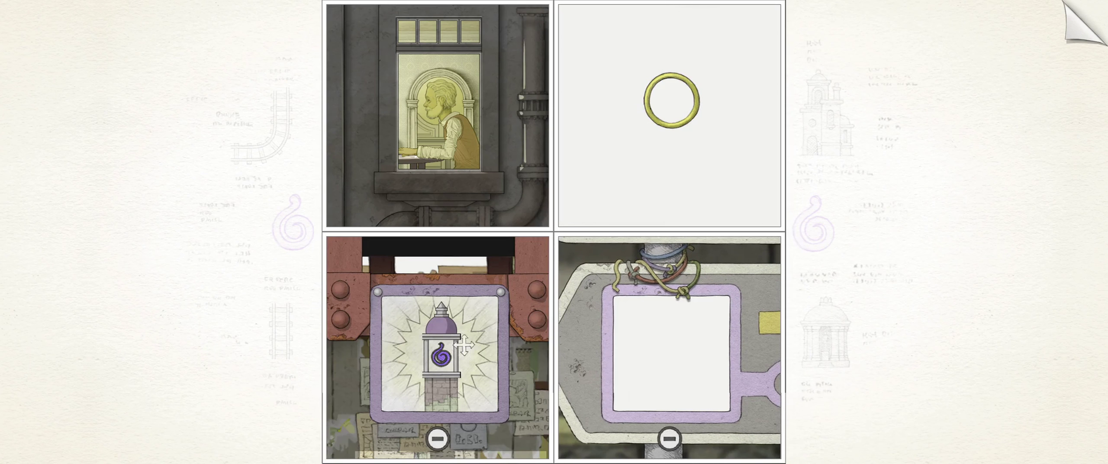
# - Pan the lower-left scene to the ivy wall and look through the alcove's circular window
pyautogui.click(438, 439)
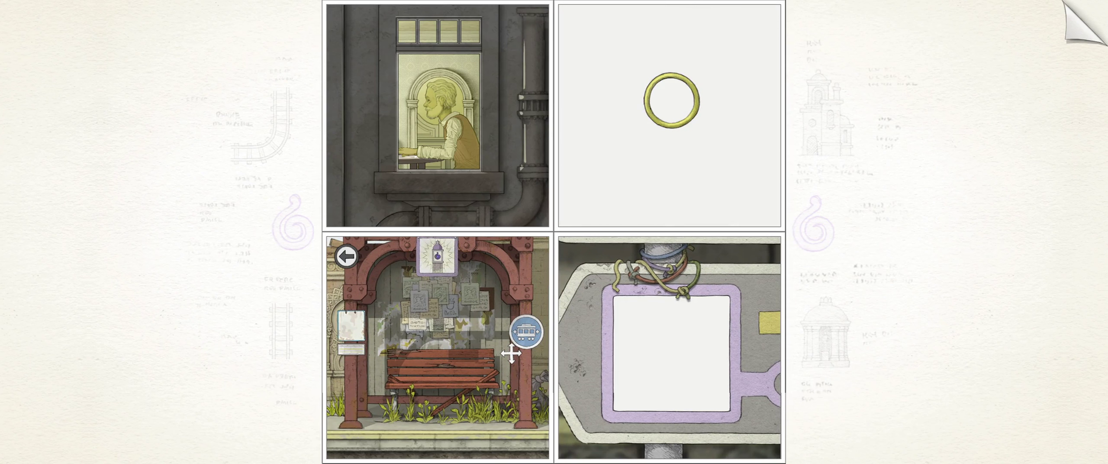
pyautogui.click(347, 256)
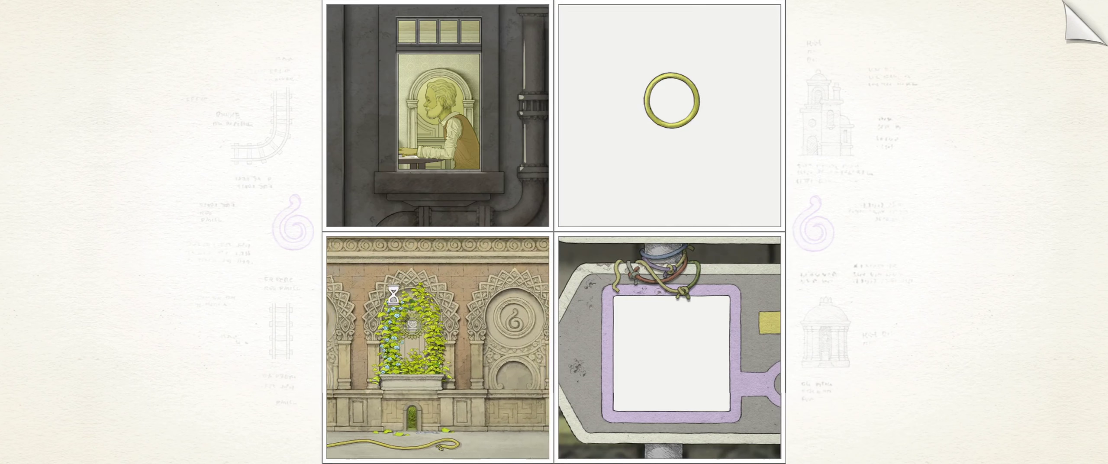
pyautogui.click(436, 338)
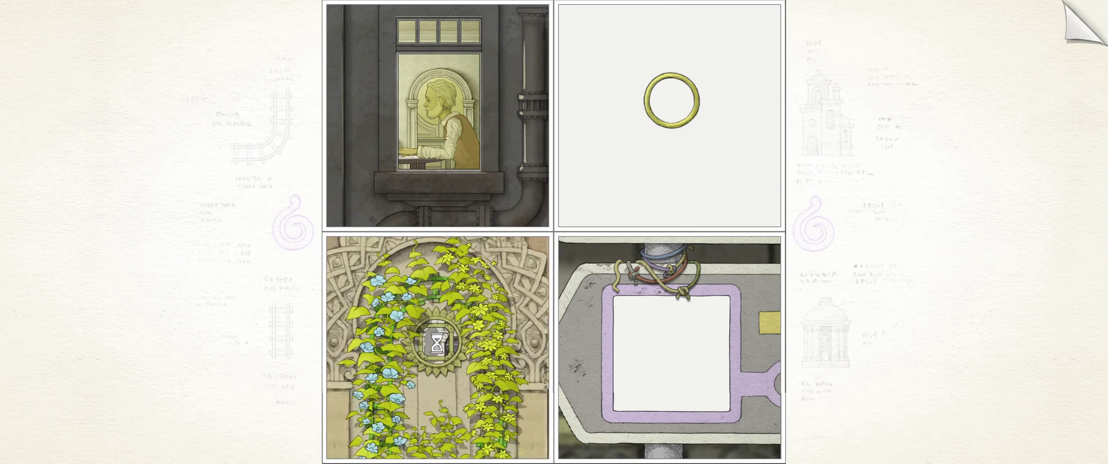
pyautogui.click(455, 358)
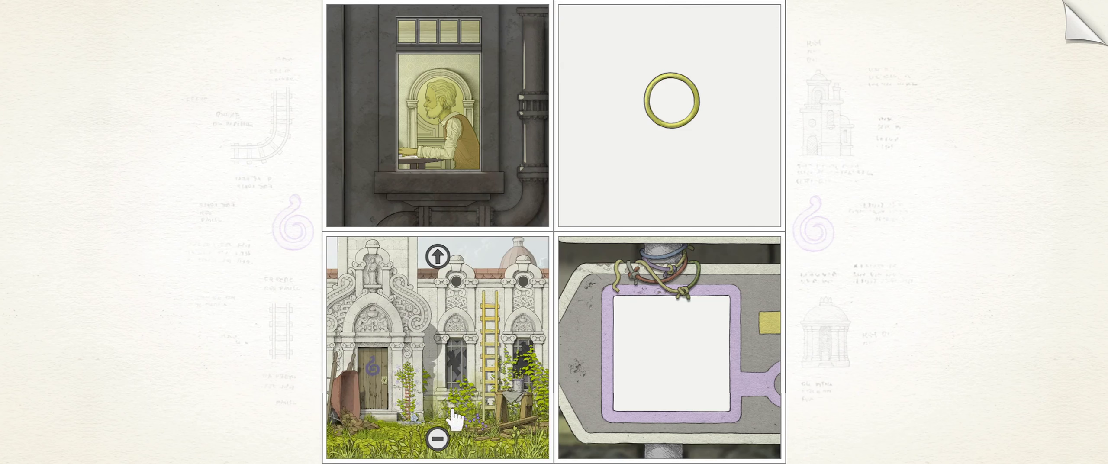
# - Back out to the wall facade, pan to the trash bags, and zoom into the green trellis arch
pyautogui.click(442, 440)
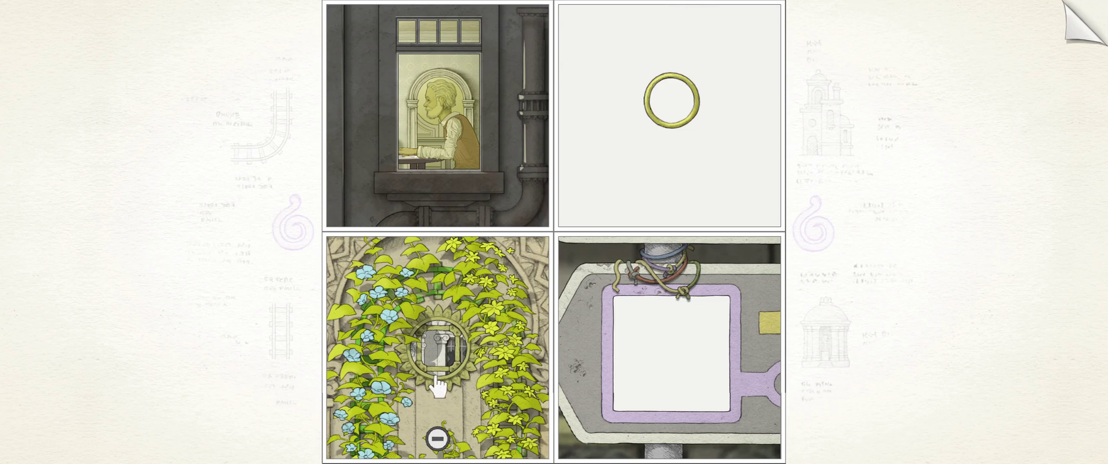
pyautogui.click(439, 435)
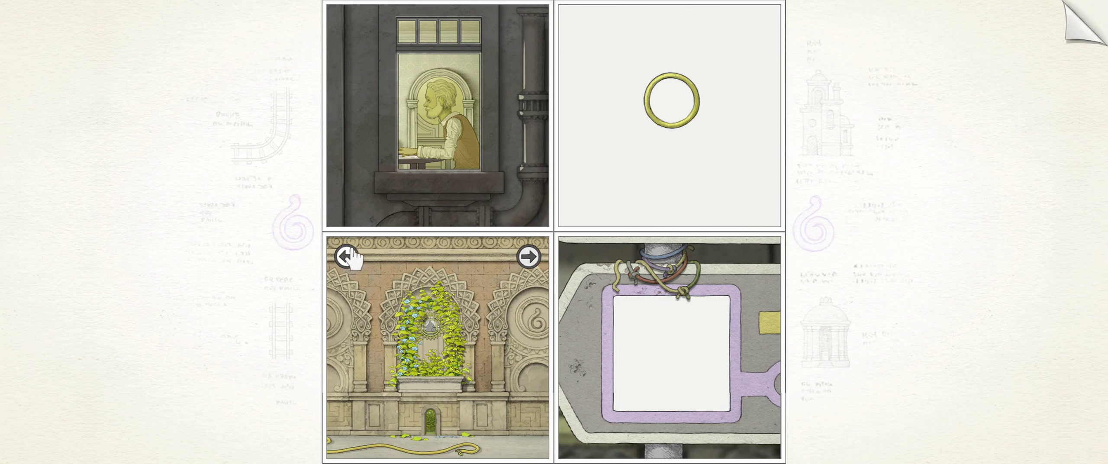
pyautogui.click(349, 258)
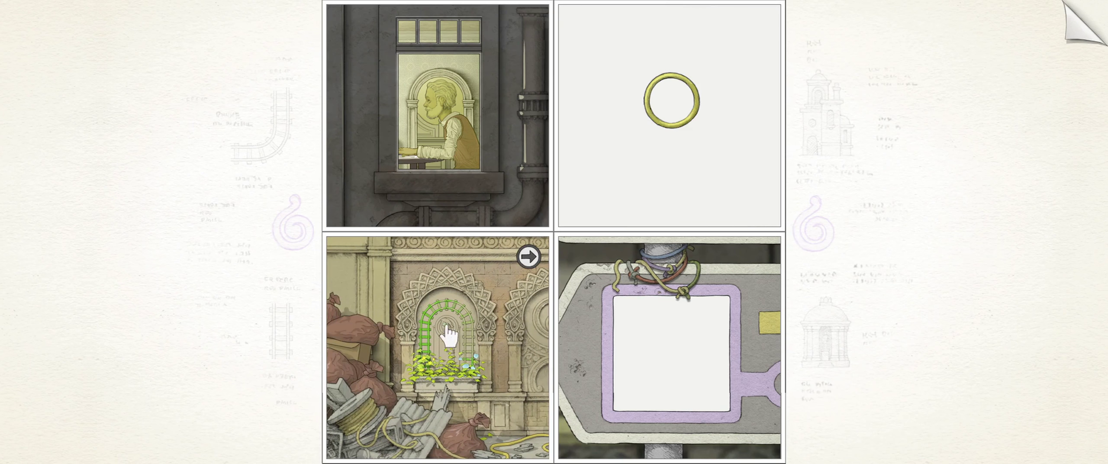
pyautogui.click(449, 337)
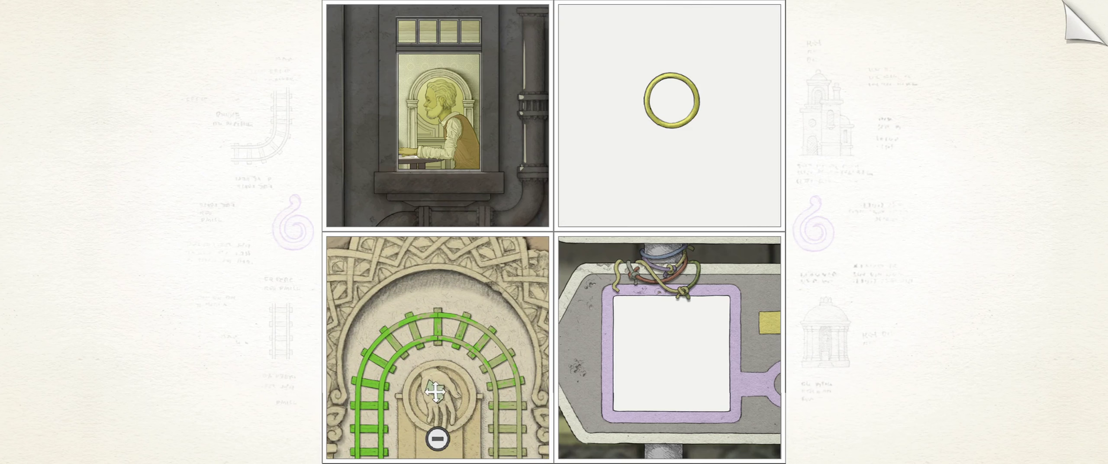
# - Zoom the top-left panel between the building window and the old man, ending close on him
pyautogui.moveTo(441, 392); pyautogui.dragTo(433, 364)
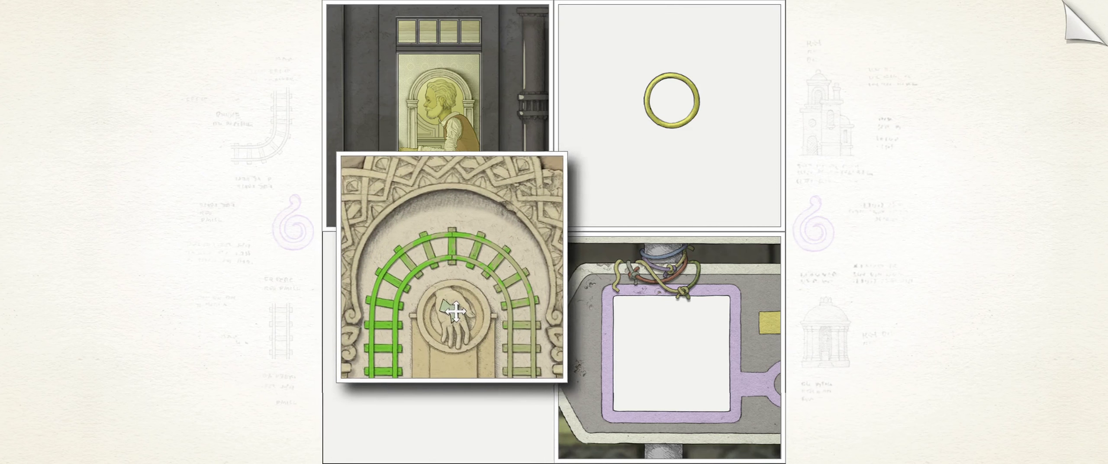
pyautogui.click(428, 155)
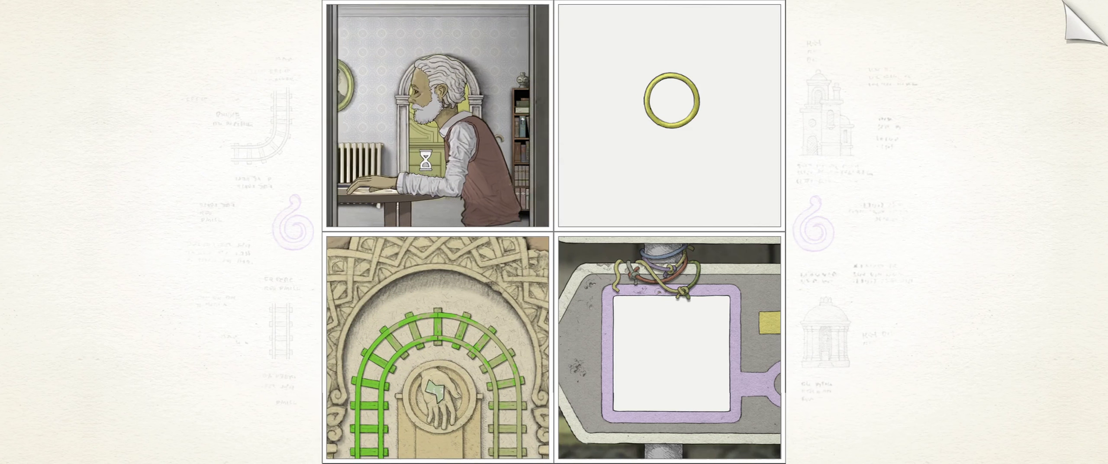
pyautogui.click(439, 208)
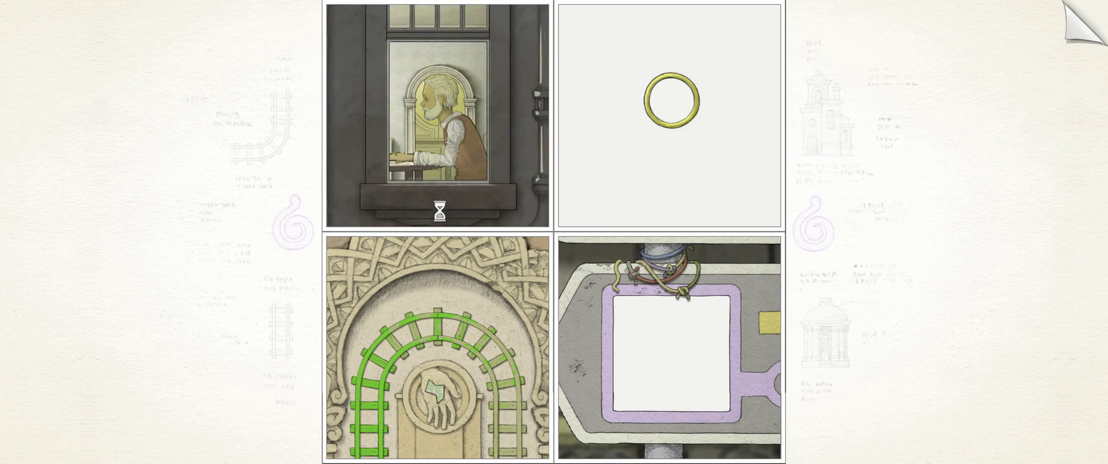
pyautogui.moveTo(468, 163); pyautogui.dragTo(425, 156)
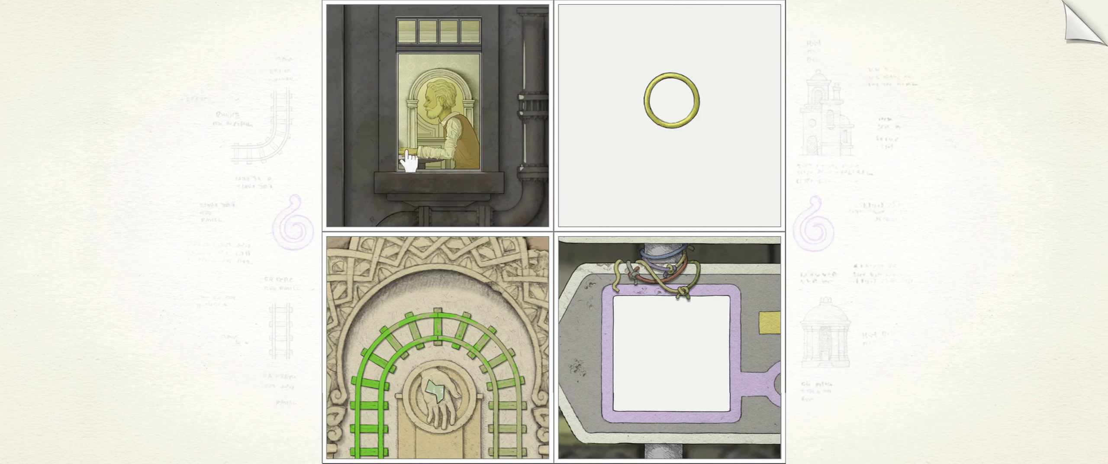
pyautogui.click(452, 153)
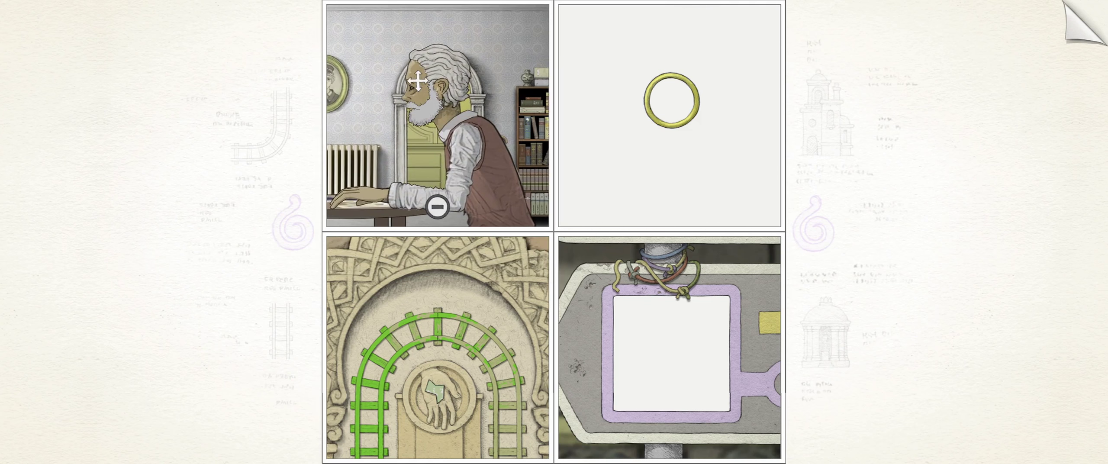
pyautogui.moveTo(451, 79); pyautogui.dragTo(446, 87)
pyautogui.click(438, 206)
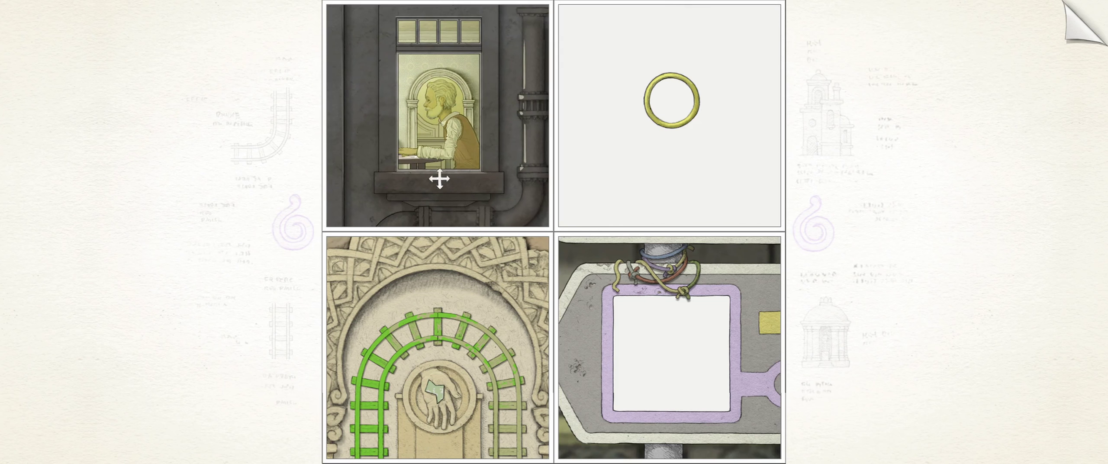
pyautogui.click(442, 176)
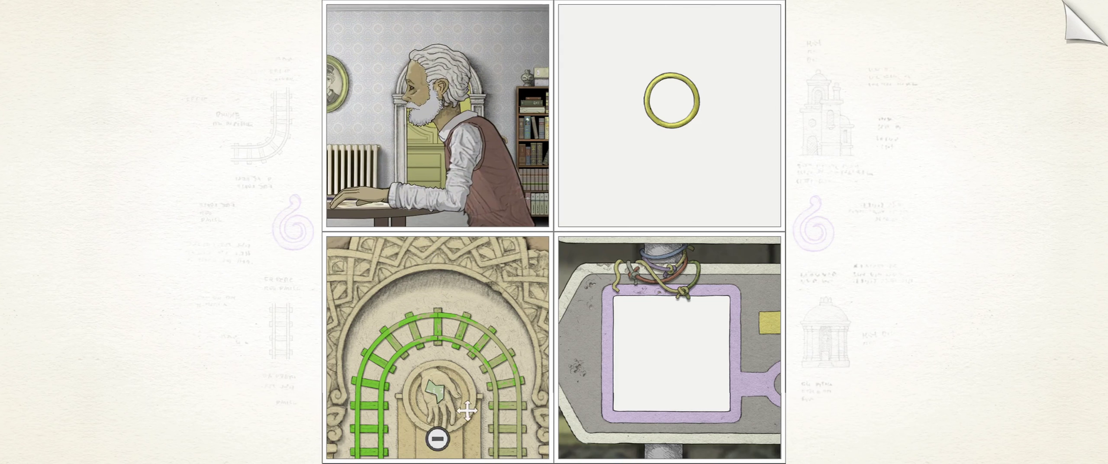
# - Pan the lower-left scene along the ivy wall, peek at the doorway arch, and return to the bench shelter
pyautogui.click(440, 442)
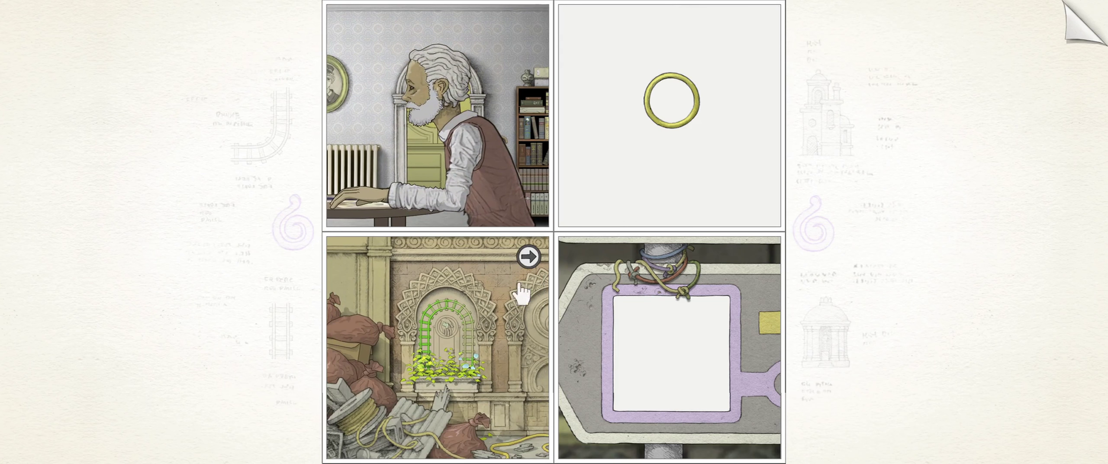
pyautogui.click(528, 259)
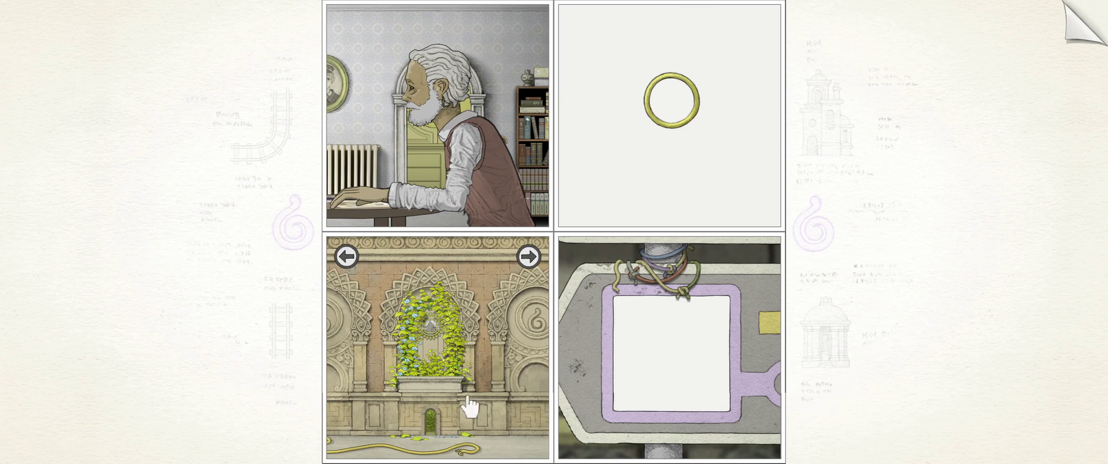
pyautogui.click(430, 428)
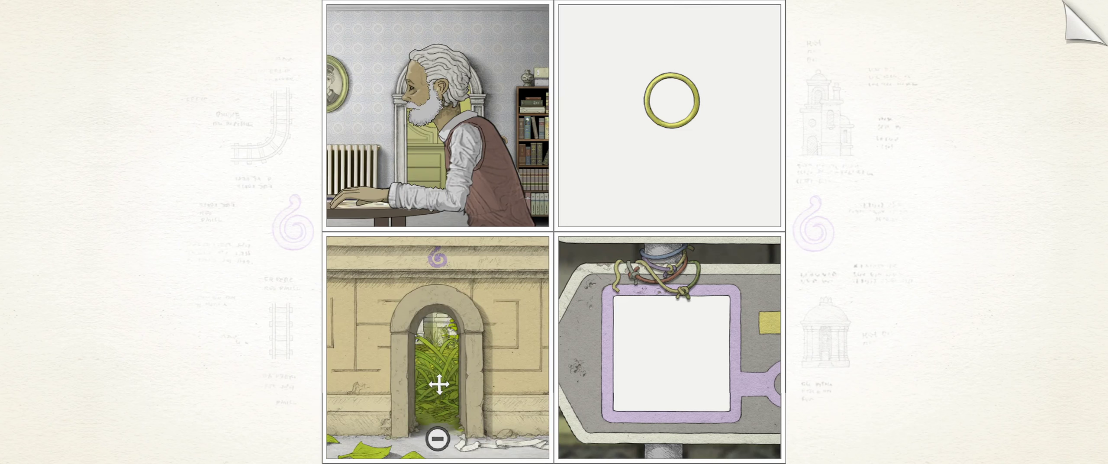
pyautogui.click(440, 438)
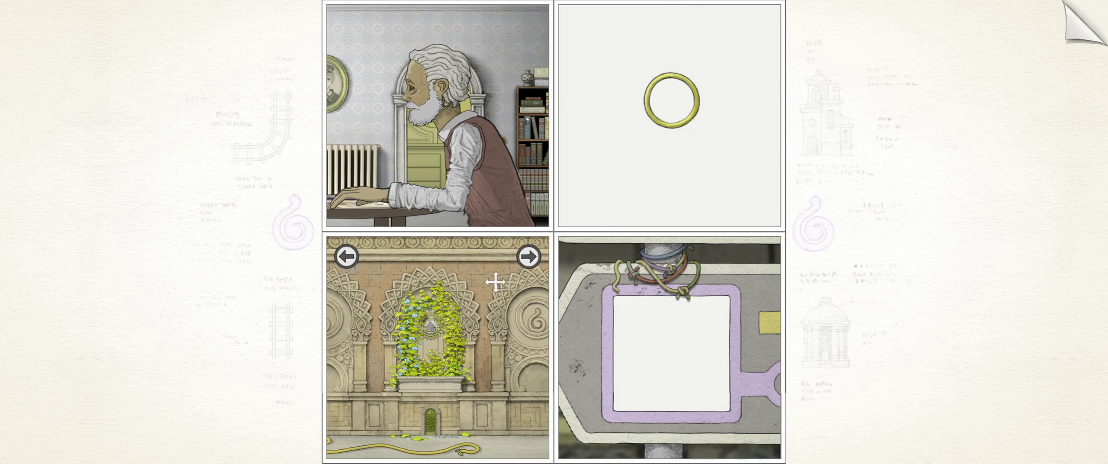
pyautogui.click(529, 258)
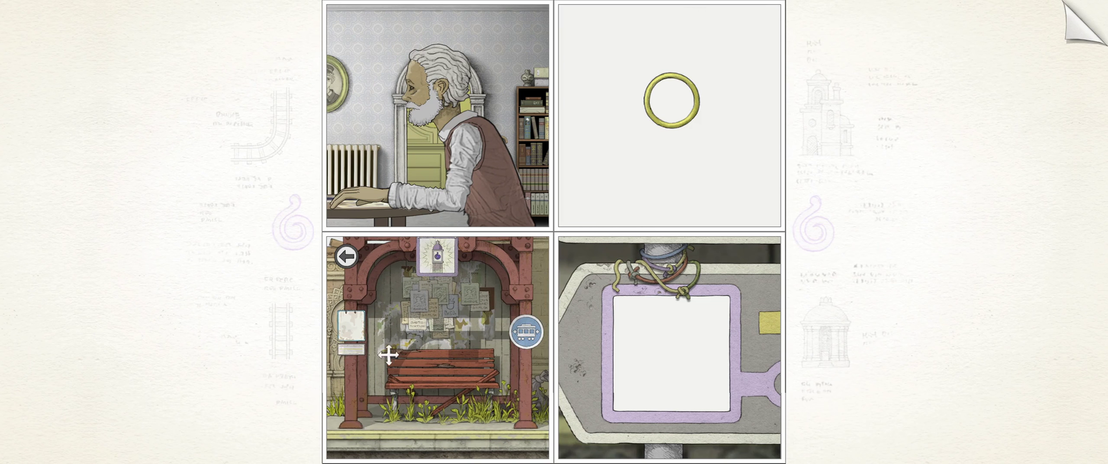
# - Move the gold ring tile to the lower-right slot and pull the top-right view back to the track rows
pyautogui.click(347, 258)
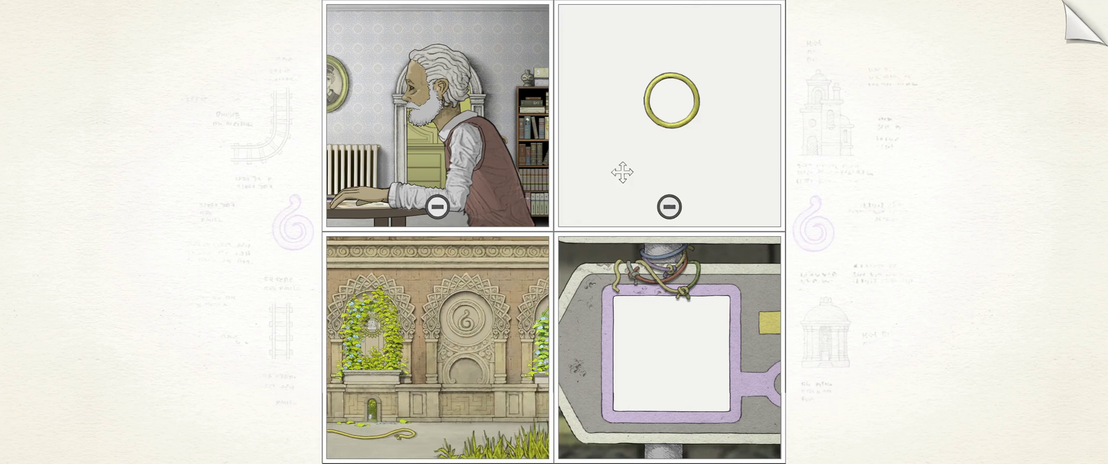
pyautogui.moveTo(626, 172); pyautogui.dragTo(656, 384)
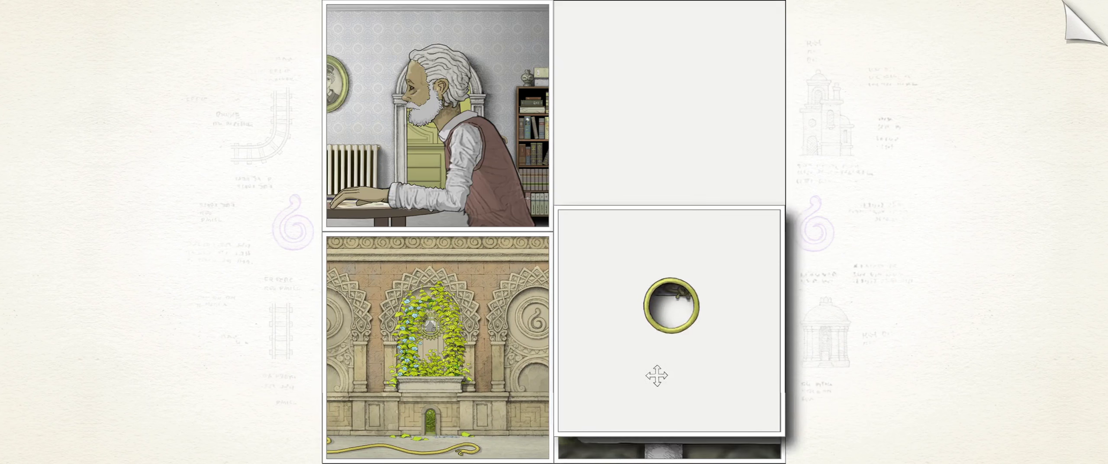
pyautogui.moveTo(666, 113)
pyautogui.mouseDown()
pyautogui.moveTo(675, 305)
pyautogui.moveTo(693, 131)
pyautogui.moveTo(437, 113)
pyautogui.moveTo(675, 113)
pyautogui.mouseUp()
pyautogui.moveTo(437, 130)
pyautogui.mouseDown()
pyautogui.moveTo(579, 137)
pyautogui.moveTo(438, 117)
pyautogui.mouseUp()
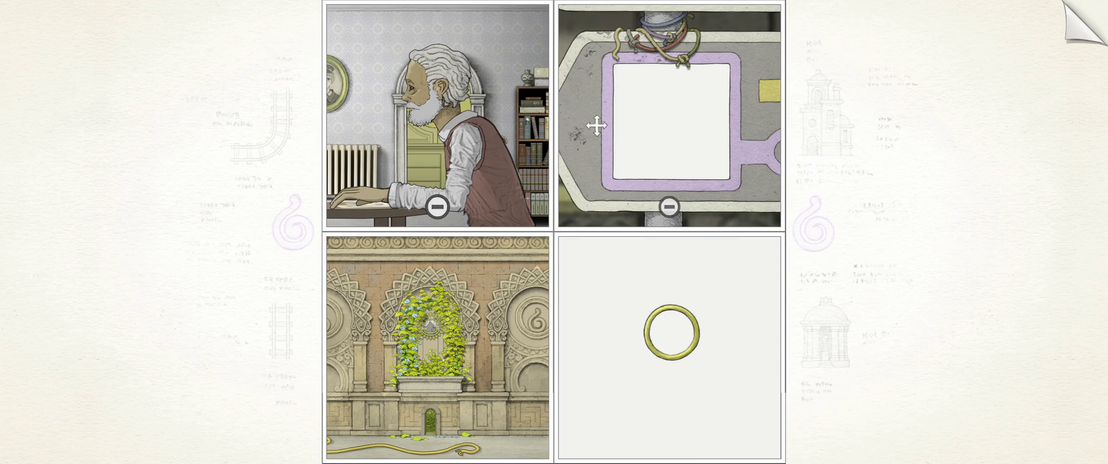
pyautogui.click(667, 212)
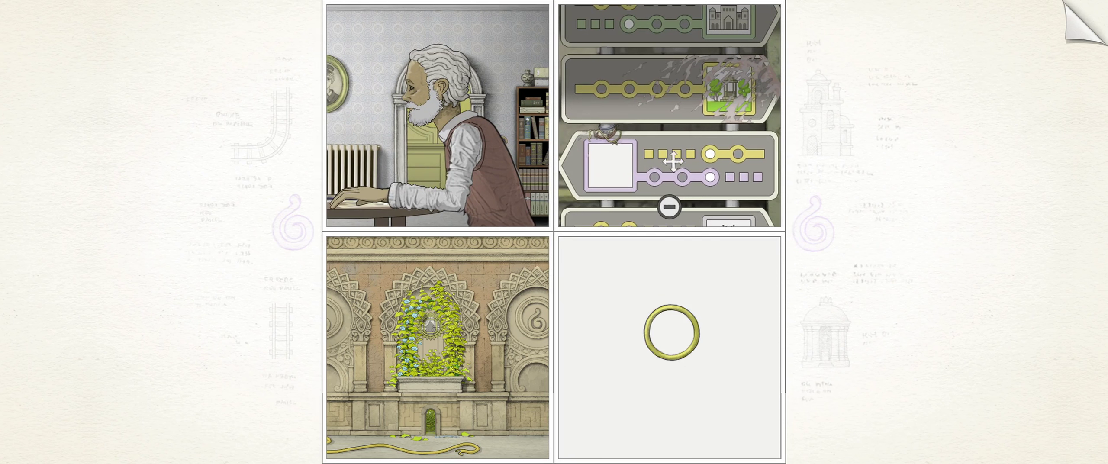
# - Zoom from the signpost scene into the tram's padlock and try fitting the ring over it
pyautogui.click(670, 209)
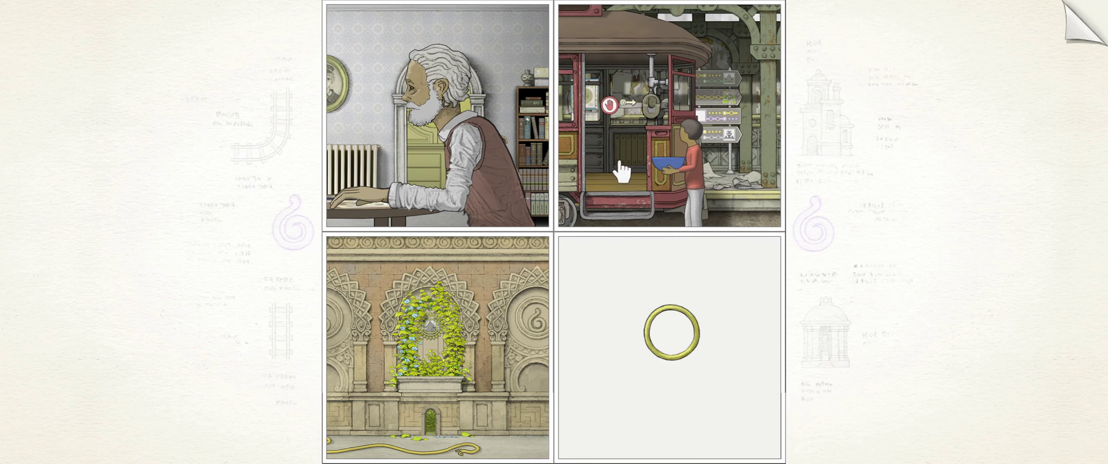
pyautogui.click(617, 113)
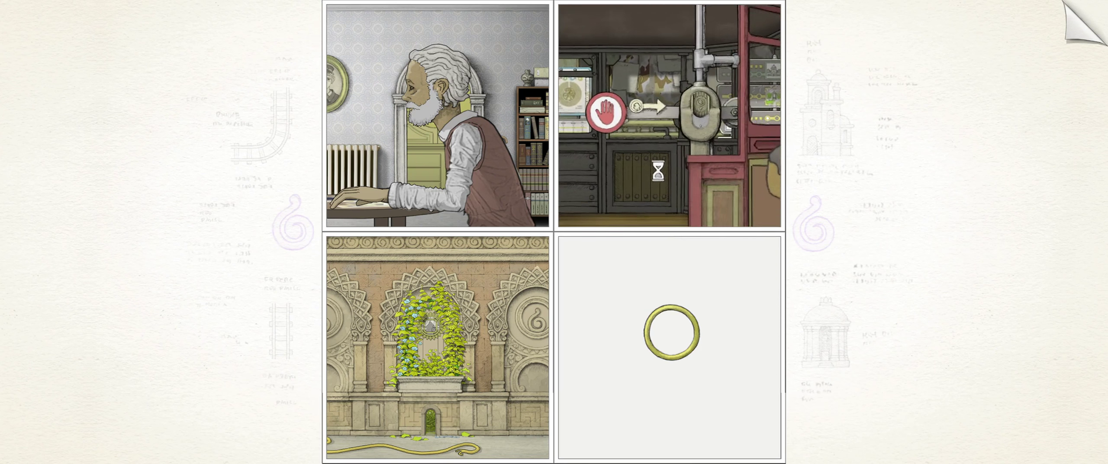
pyautogui.click(708, 122)
pyautogui.moveTo(685, 322); pyautogui.dragTo(707, 317)
# - Back out to the tram with the boy, then zoom back into the padlock close-up
pyautogui.click(671, 227)
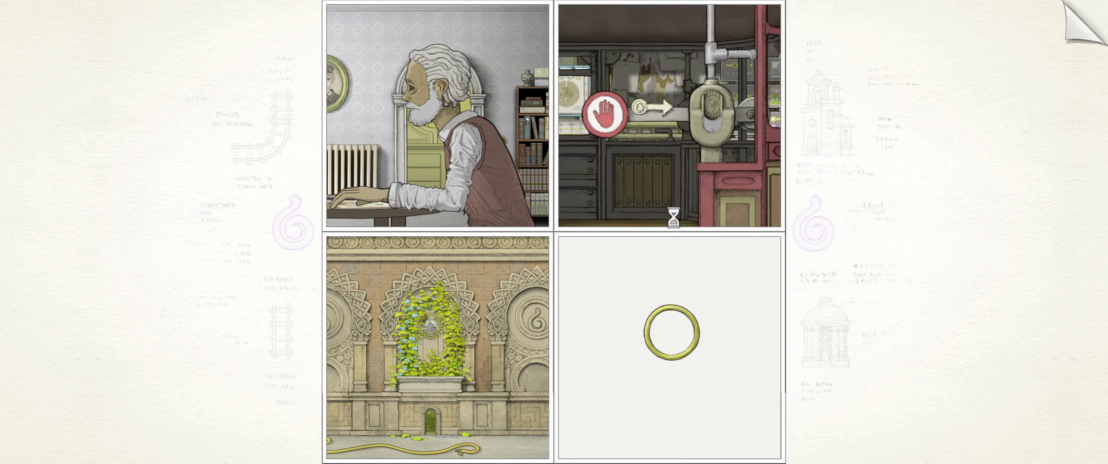
pyautogui.click(756, 206)
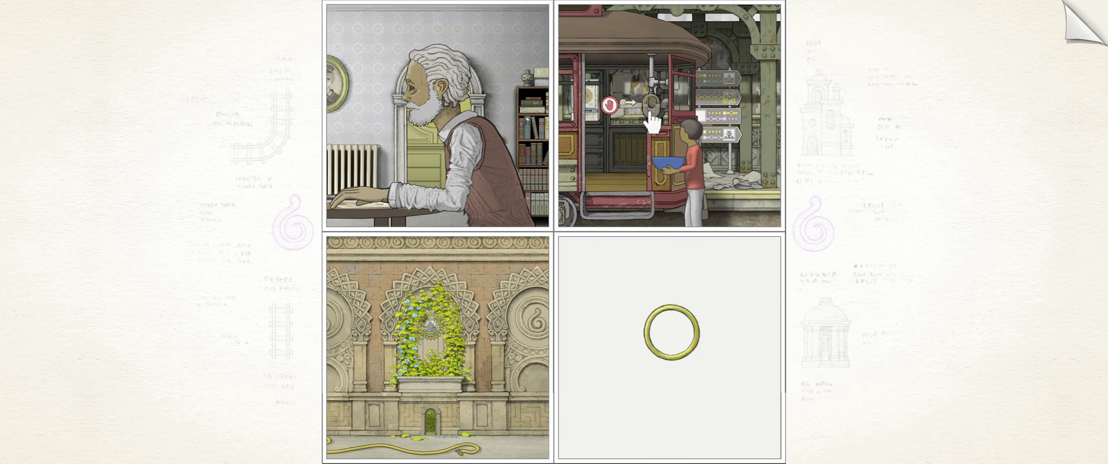
pyautogui.click(652, 123)
pyautogui.click(693, 143)
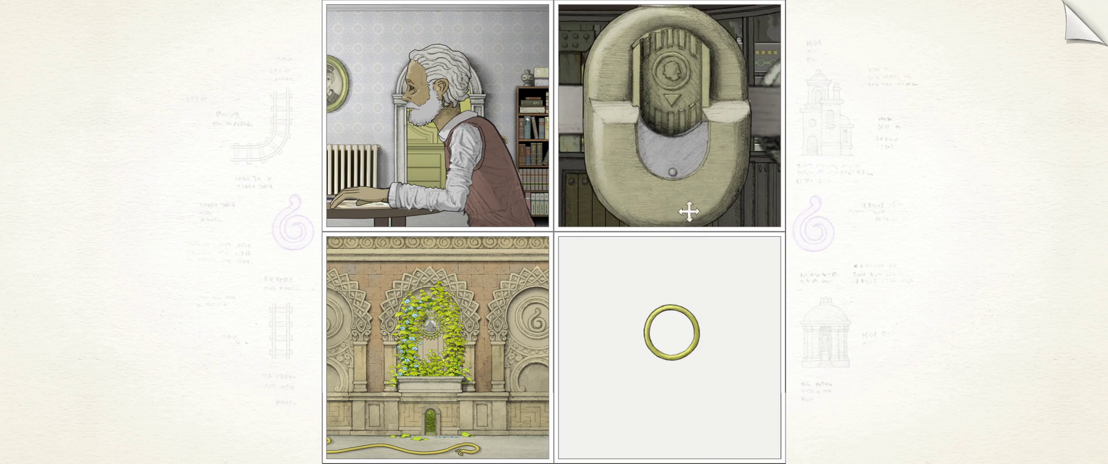
# - Zoom into the ivy alcove's round window and lay the ring tile over it
pyautogui.moveTo(673, 327); pyautogui.dragTo(684, 86)
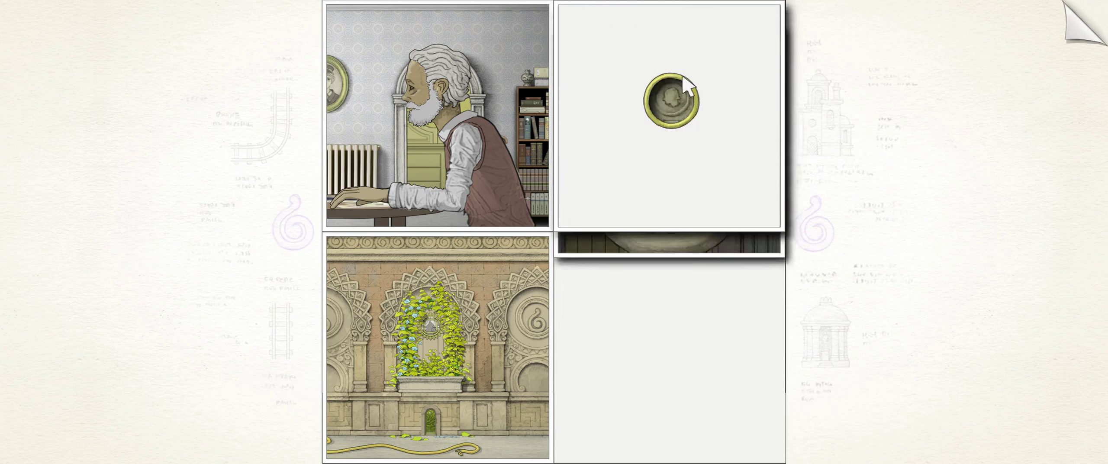
pyautogui.moveTo(667, 346); pyautogui.dragTo(652, 233)
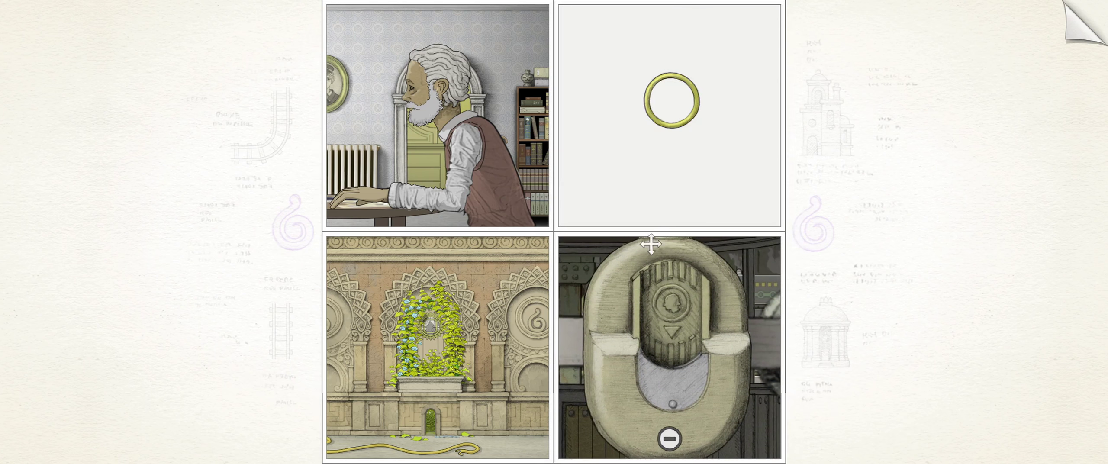
pyautogui.click(526, 257)
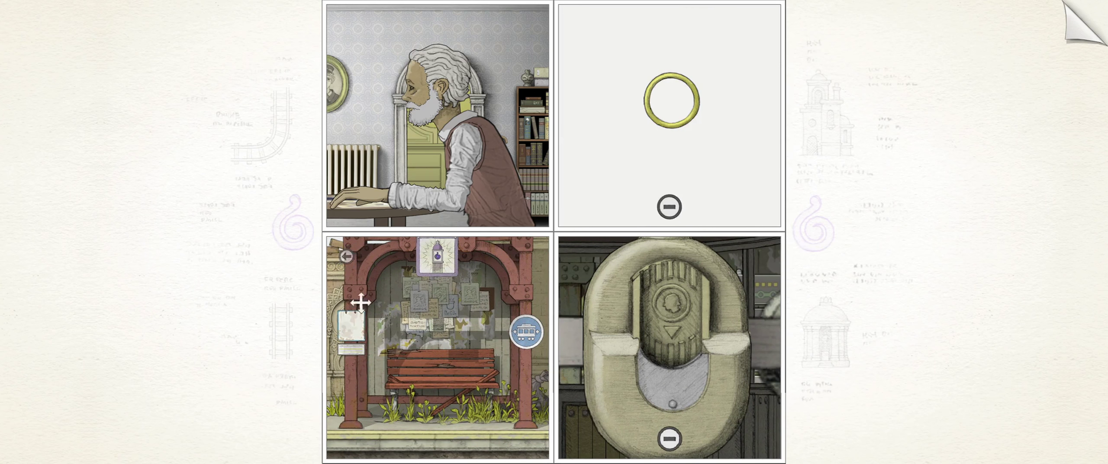
pyautogui.click(345, 255)
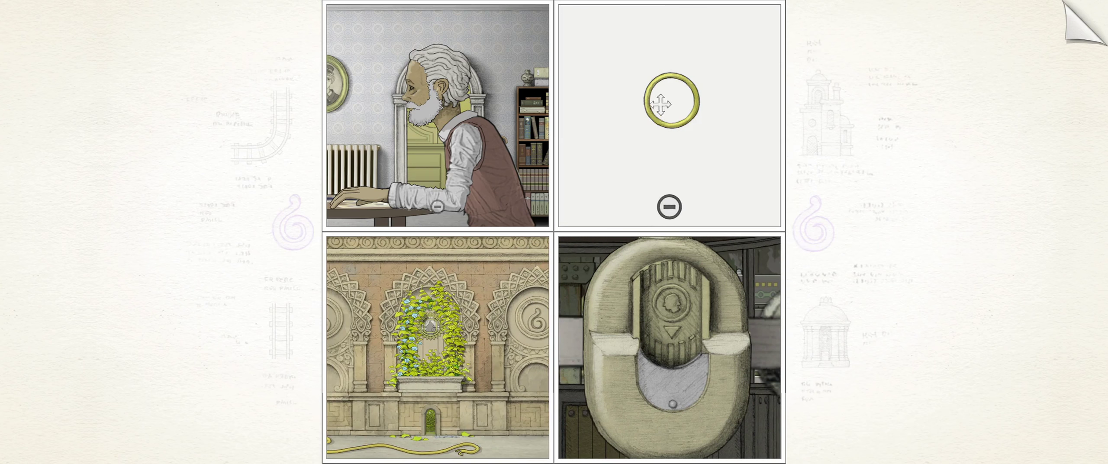
pyautogui.moveTo(381, 305)
pyautogui.click(429, 336)
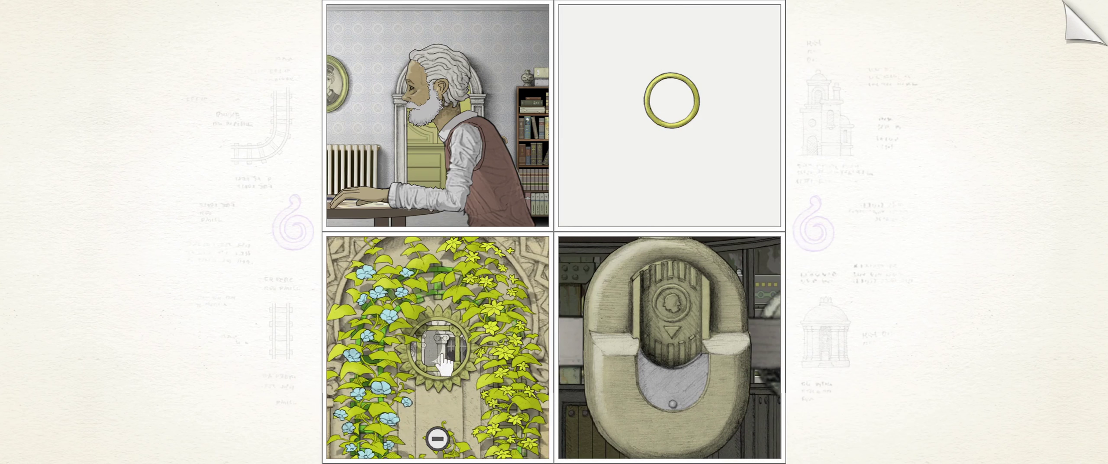
pyautogui.moveTo(671, 117)
pyautogui.mouseDown()
pyautogui.moveTo(438, 347)
pyautogui.moveTo(671, 117)
pyautogui.mouseUp()
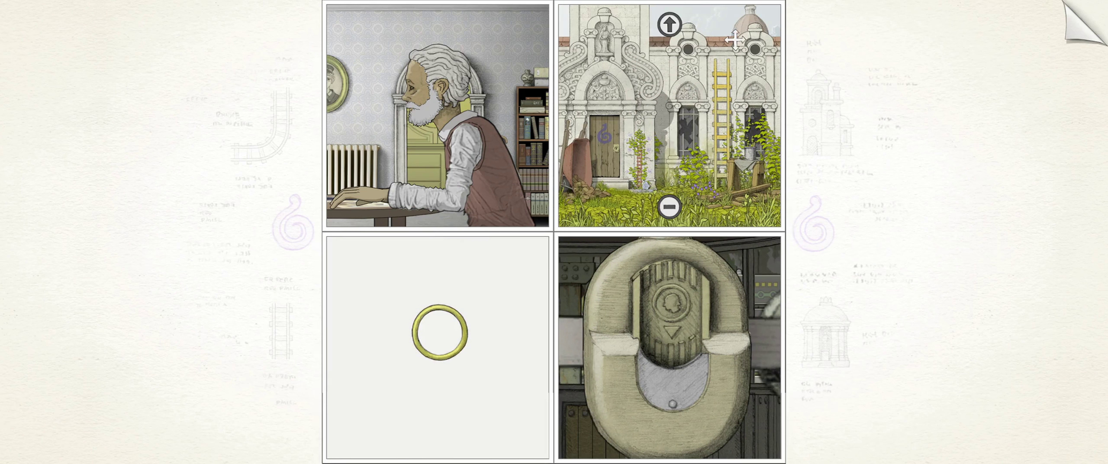
# - Look up to the balcony arch, then return and zoom into the garden door and wheelbarrow
pyautogui.click(668, 26)
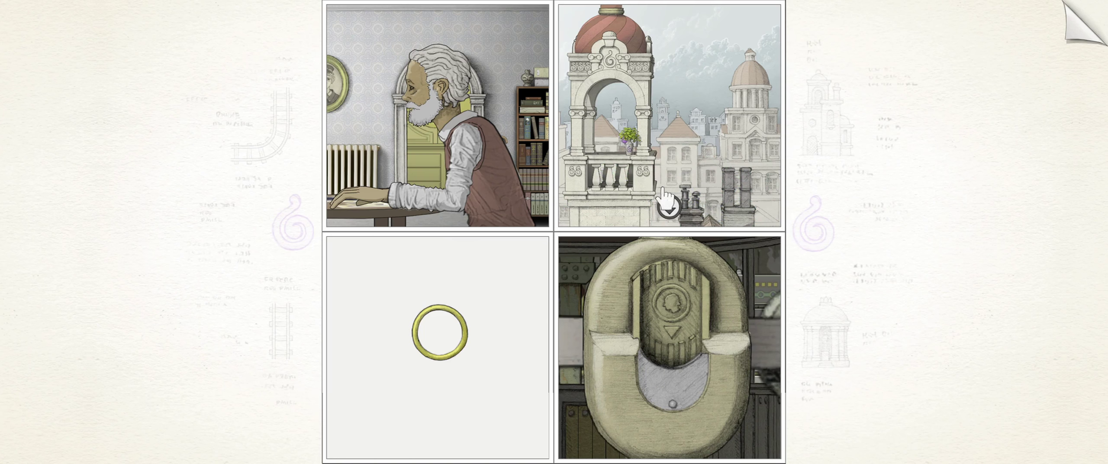
pyautogui.click(637, 160)
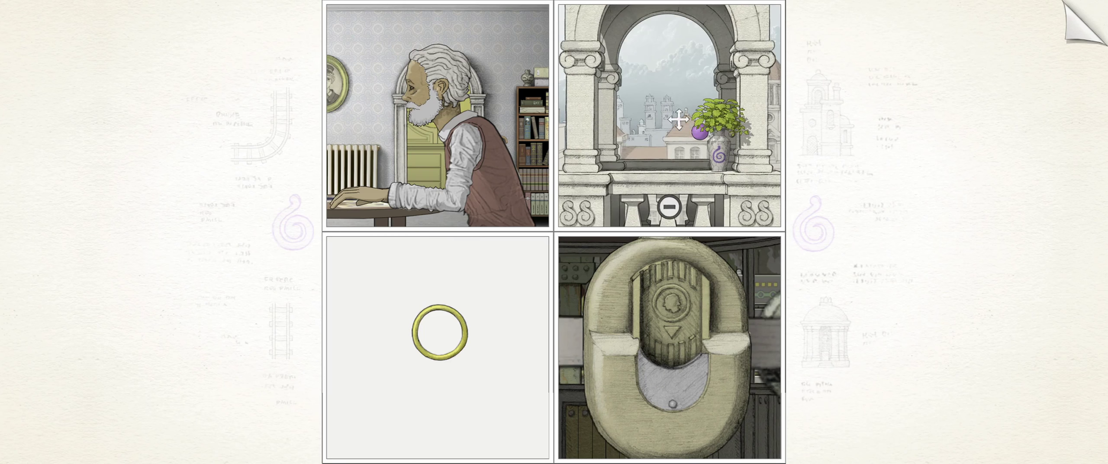
pyautogui.moveTo(721, 178); pyautogui.dragTo(671, 212)
pyautogui.click(670, 210)
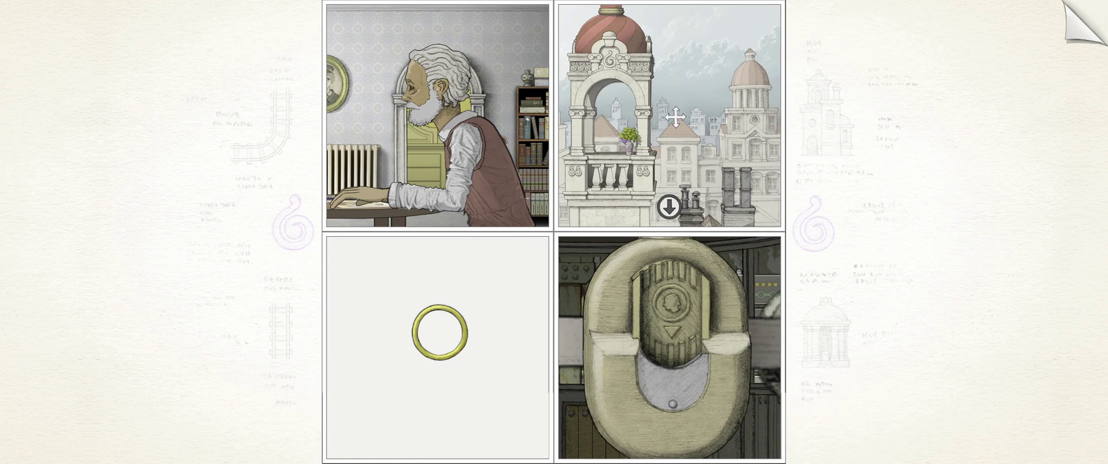
pyautogui.click(669, 208)
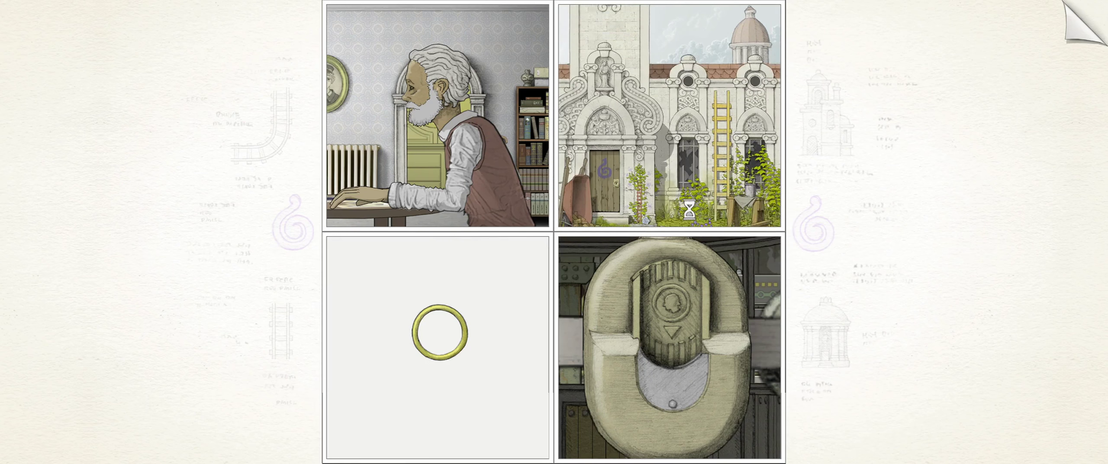
pyautogui.click(605, 156)
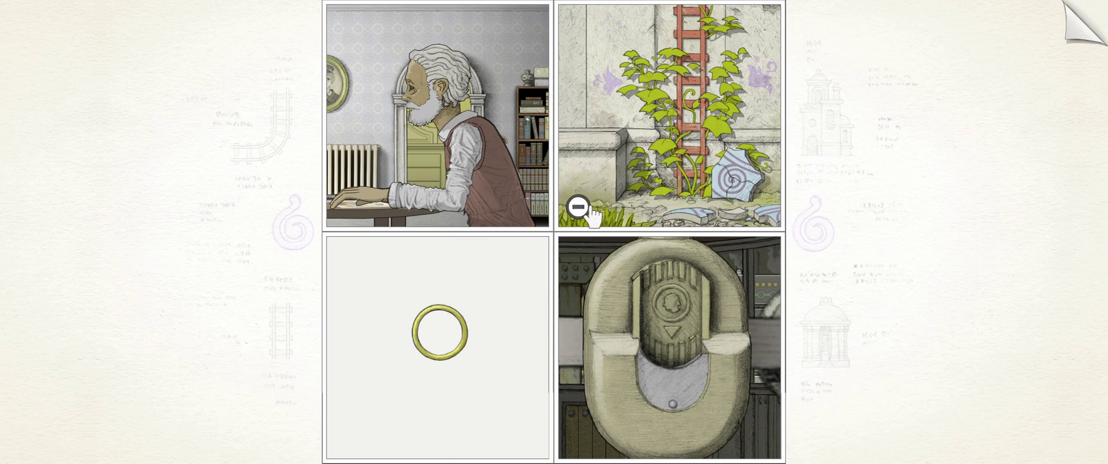
# - Reframe the ivy ladder close-up and swap the ring and padlock tiles
pyautogui.click(579, 207)
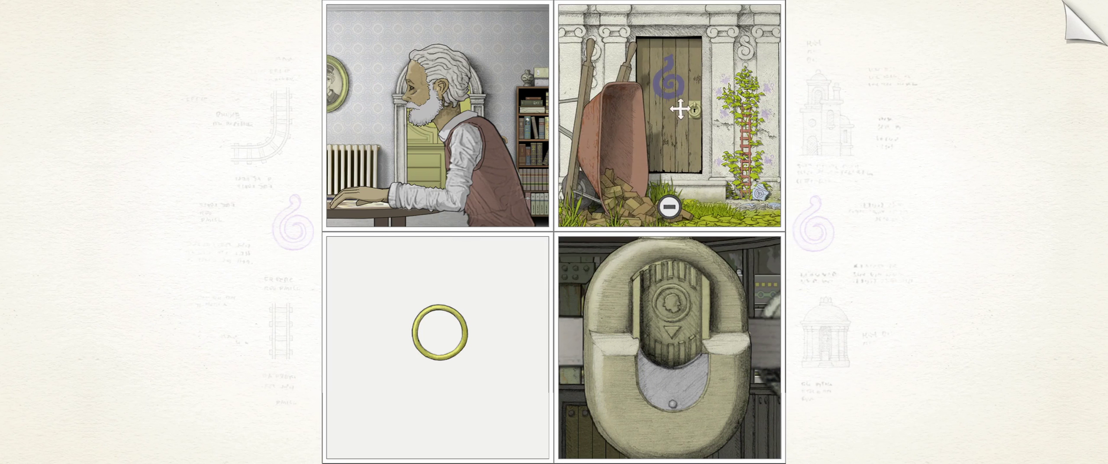
pyautogui.click(693, 143)
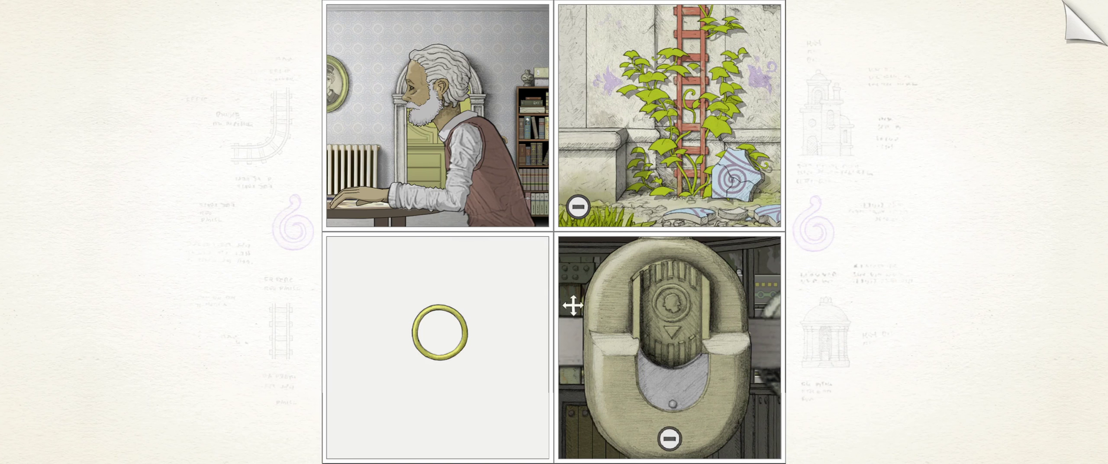
pyautogui.moveTo(537, 312); pyautogui.dragTo(754, 292)
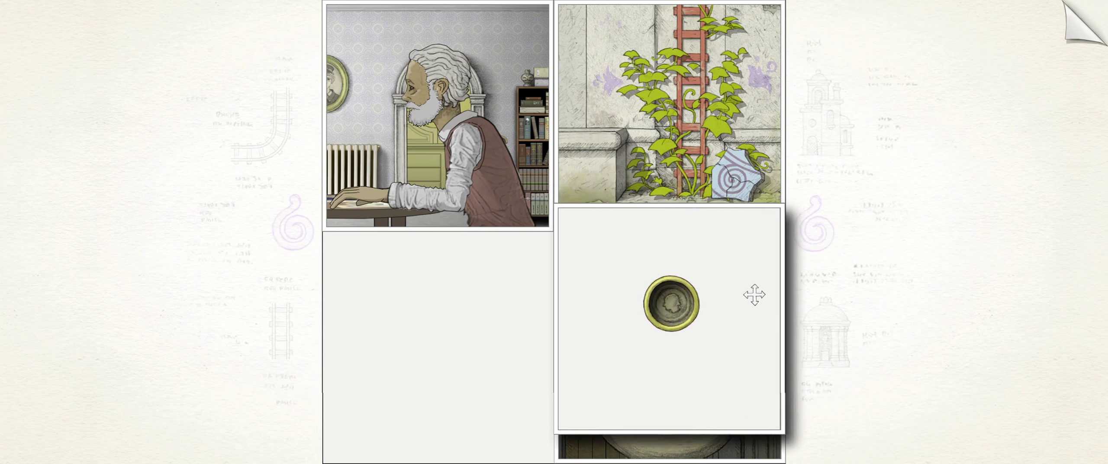
pyautogui.moveTo(752, 292)
pyautogui.mouseDown()
pyautogui.moveTo(660, 324)
pyautogui.moveTo(450, 312)
pyautogui.moveTo(666, 347)
pyautogui.mouseUp()
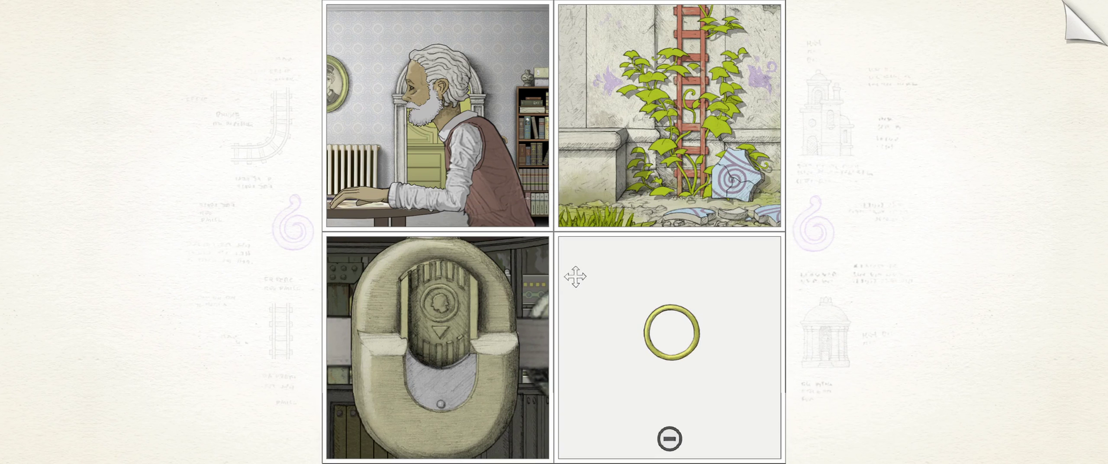
pyautogui.moveTo(449, 146)
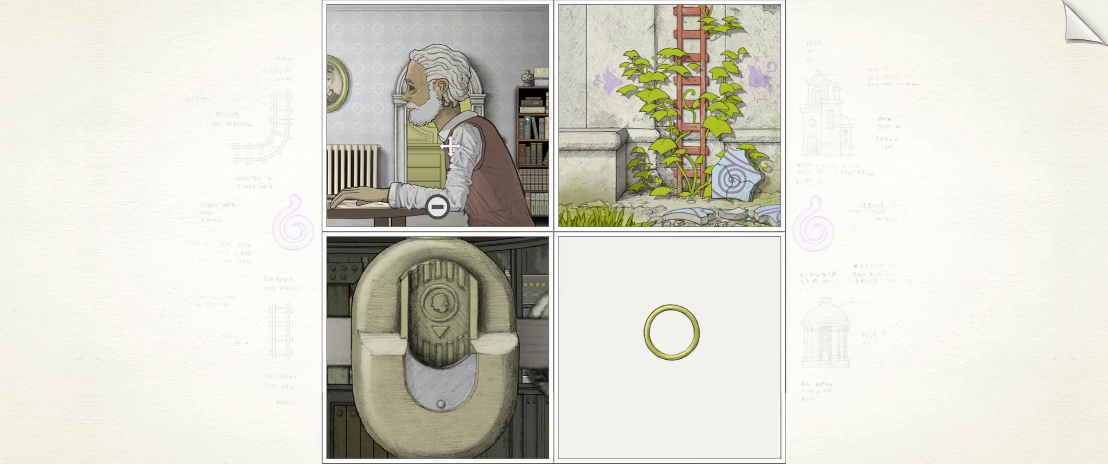
# - Zoom the ladder tile out to the door and wheelbarrow, then back into the ivy ladder
pyautogui.click(574, 213)
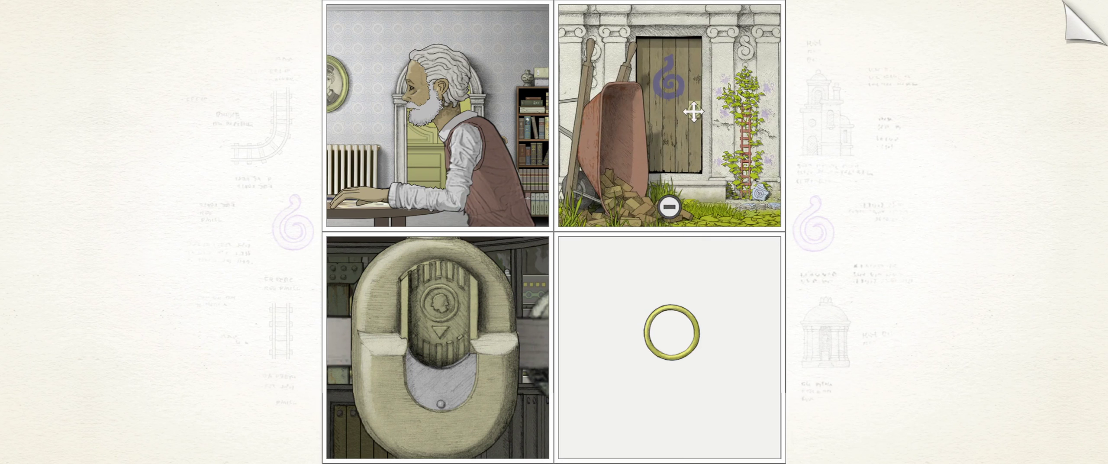
pyautogui.click(743, 205)
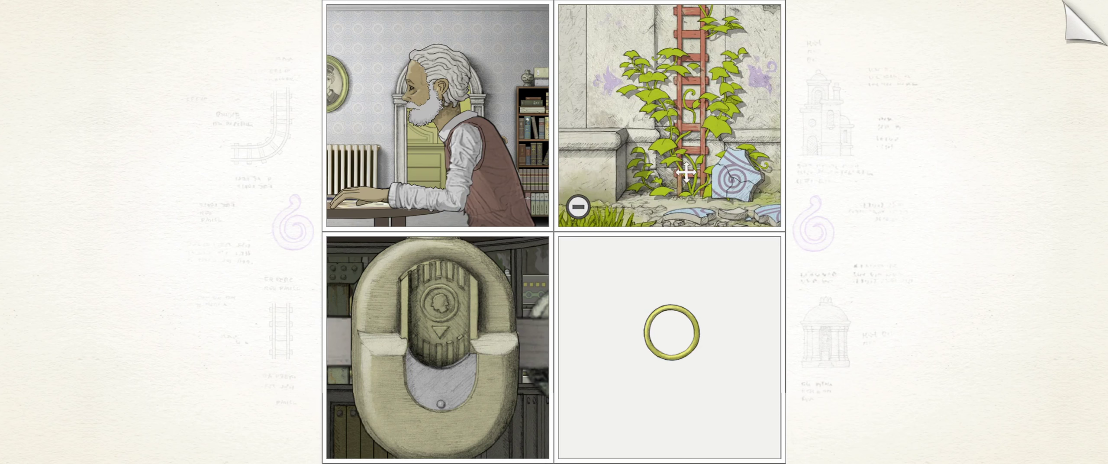
pyautogui.moveTo(696, 126); pyautogui.dragTo(679, 93)
# - Move the ivy ladder tile bottom-left and zoom the ring tile out to the skeletal hand
pyautogui.moveTo(438, 117)
pyautogui.moveTo(563, 170); pyautogui.dragTo(484, 381)
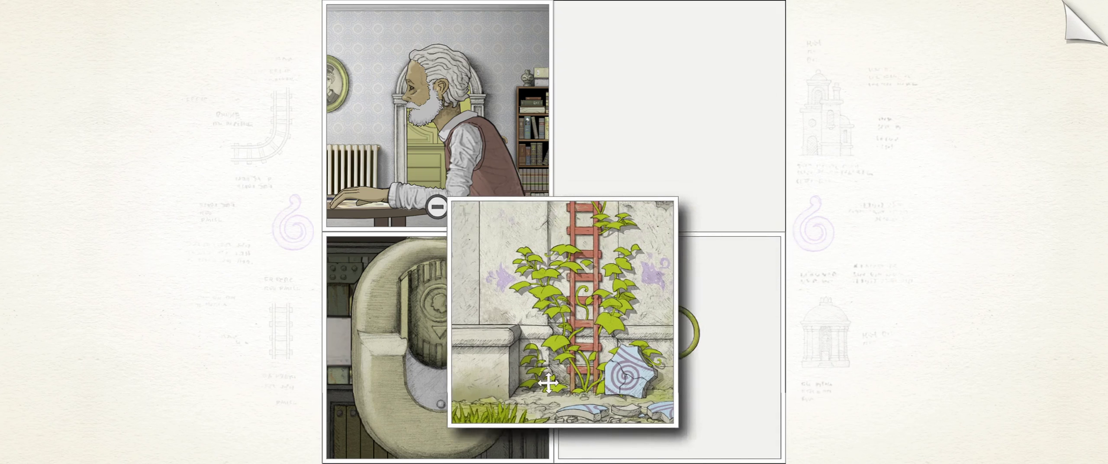
pyautogui.click(668, 439)
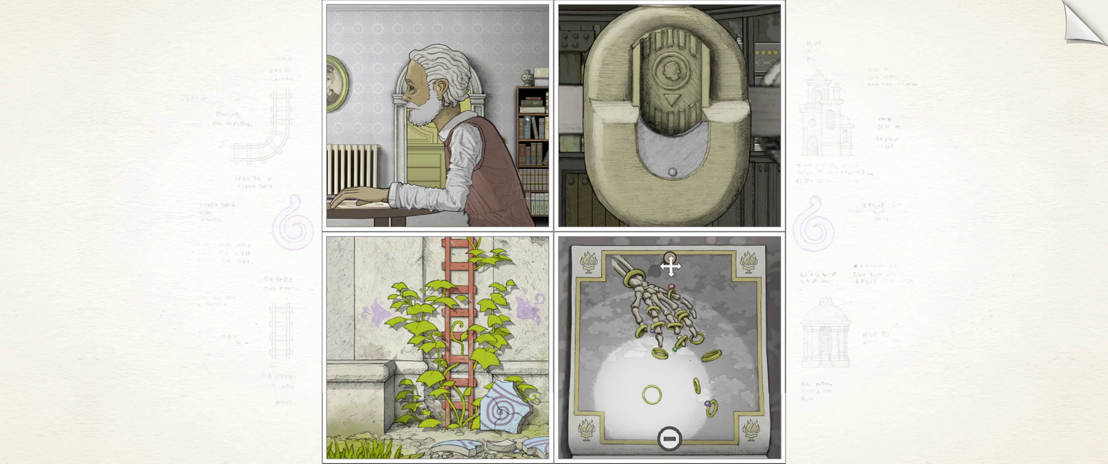
pyautogui.click(669, 438)
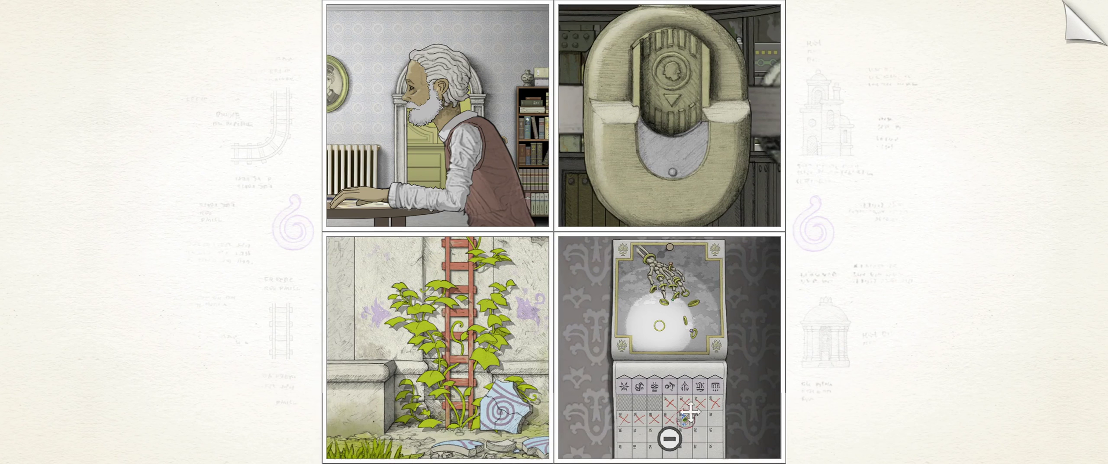
pyautogui.click(669, 439)
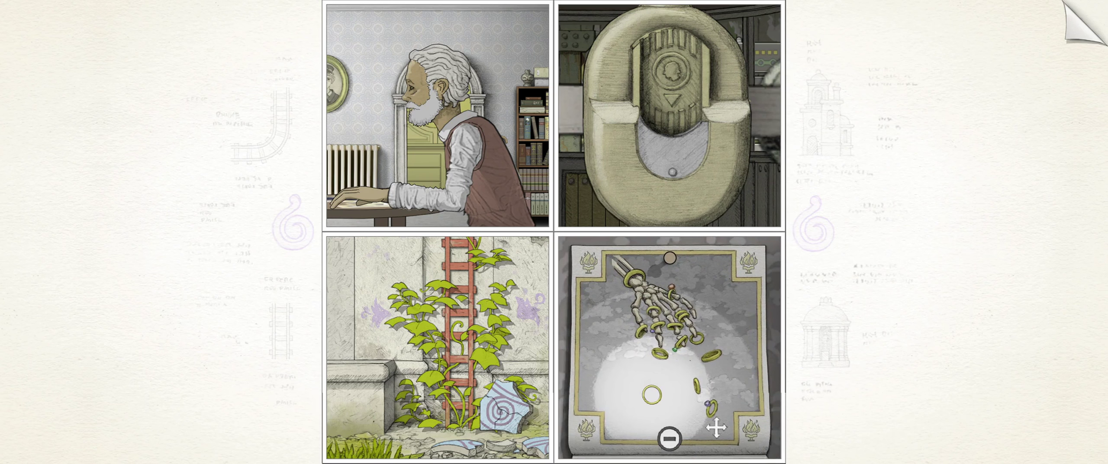
pyautogui.moveTo(711, 414); pyautogui.dragTo(666, 382)
pyautogui.click(350, 441)
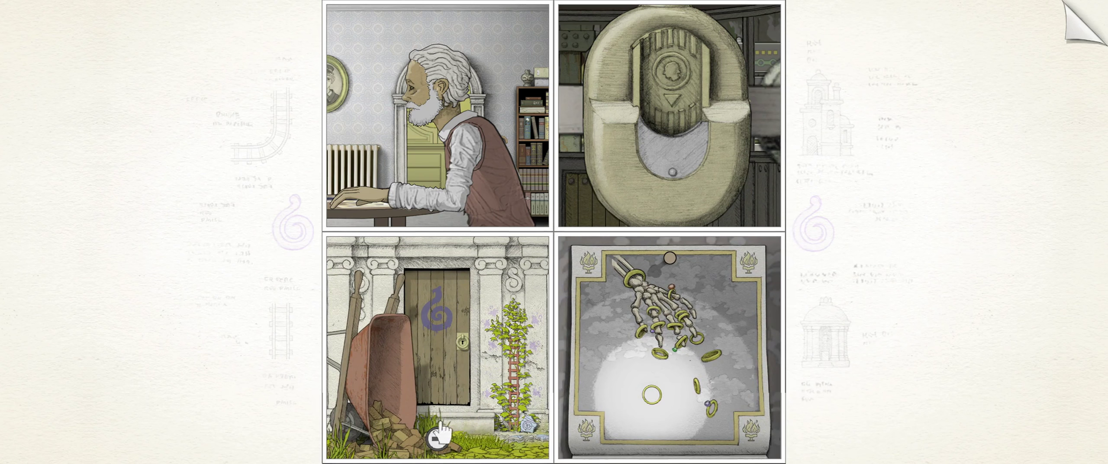
# - Zoom the lower-left tile out to the ladder facade and the upper-left to the lit window
pyautogui.click(440, 437)
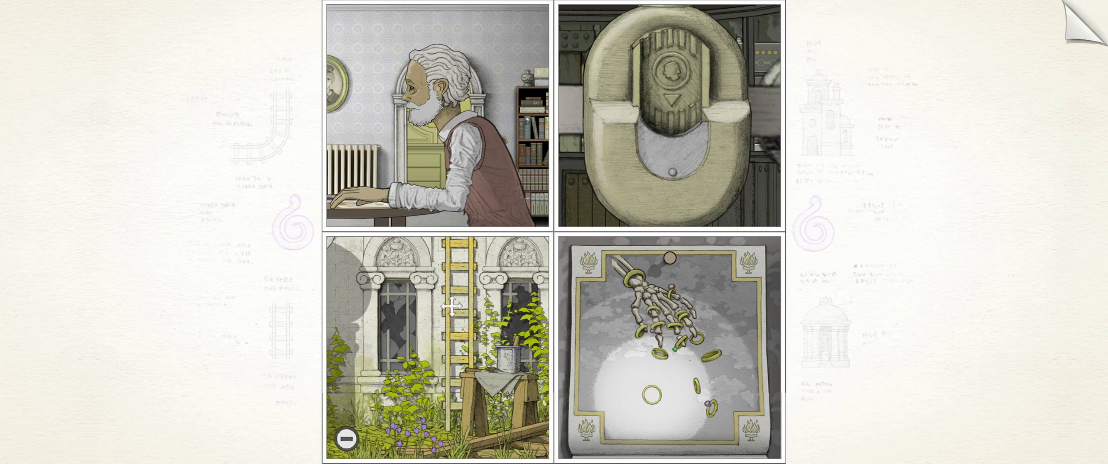
pyautogui.click(436, 212)
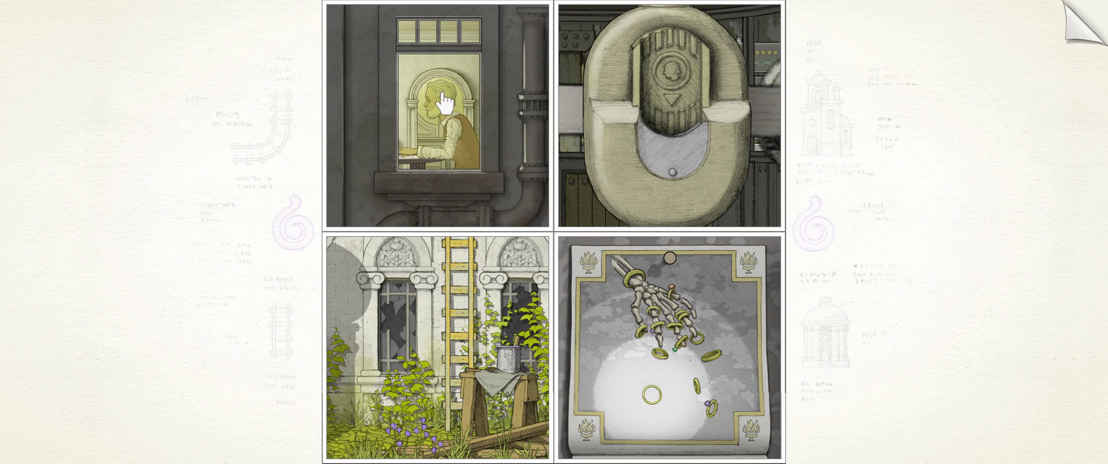
# - Frame the man's face in a ring as a coin, unlock the padlock, and zoom into the tram map
pyautogui.moveTo(669, 117)
pyautogui.click(657, 390)
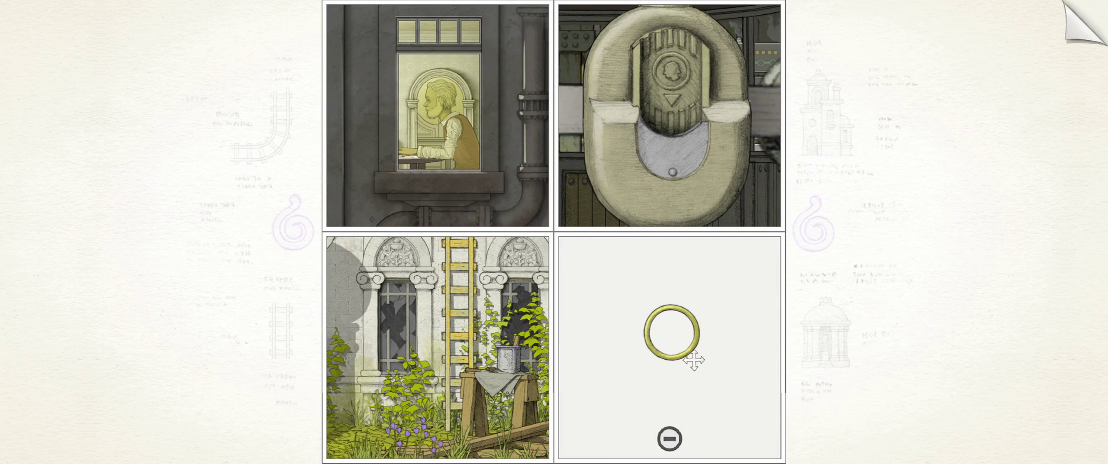
pyautogui.moveTo(694, 360); pyautogui.dragTo(460, 142)
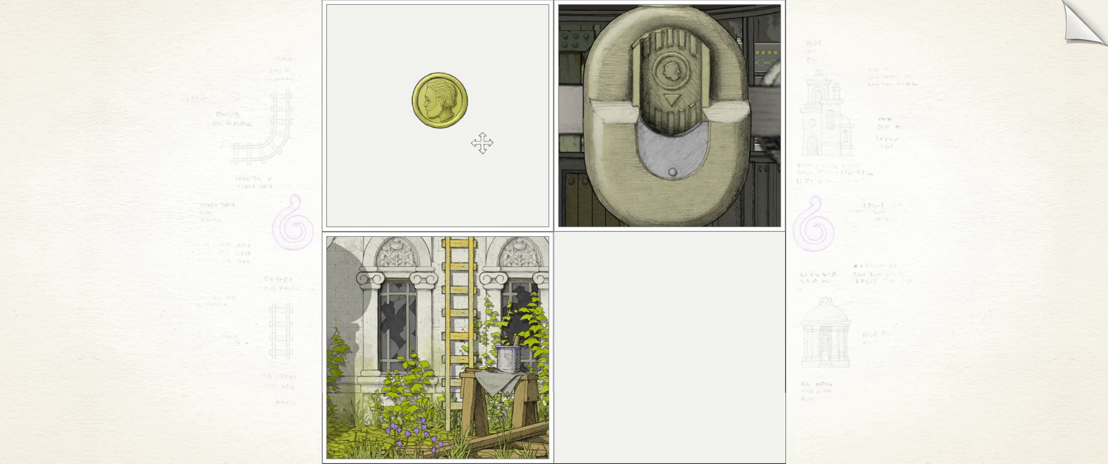
pyautogui.moveTo(437, 102); pyautogui.dragTo(672, 104)
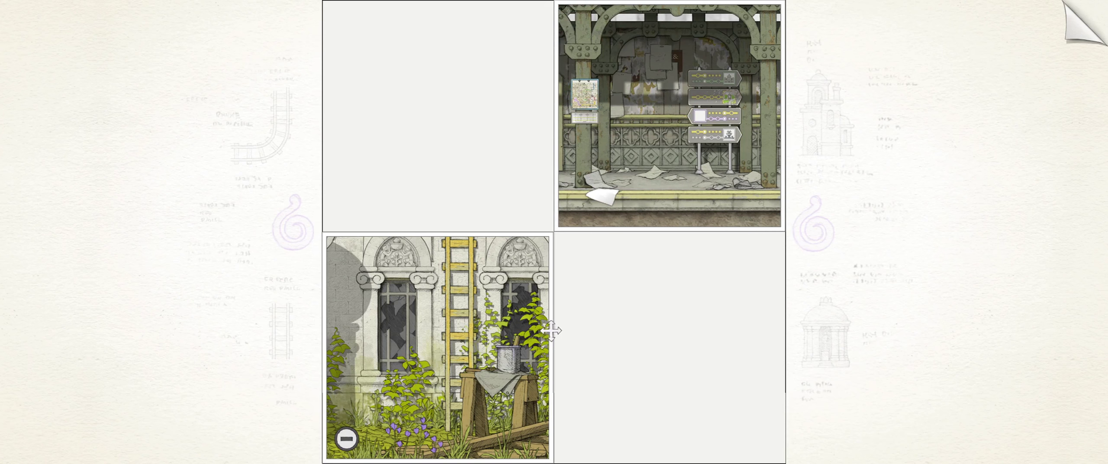
pyautogui.click(584, 107)
pyautogui.click(670, 112)
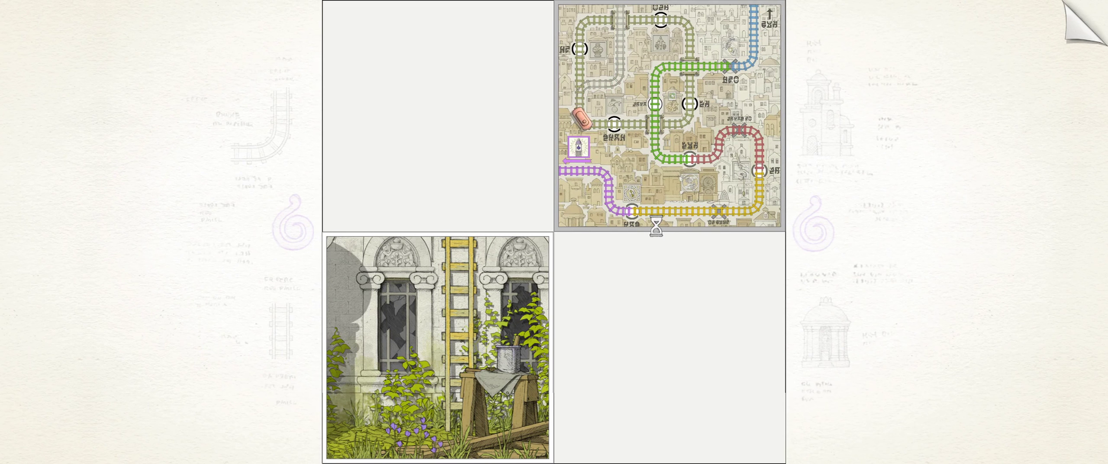
# - Advance the red tram along the track, zoom in on the horse-emblem station, then zoom back out
pyautogui.click(620, 128)
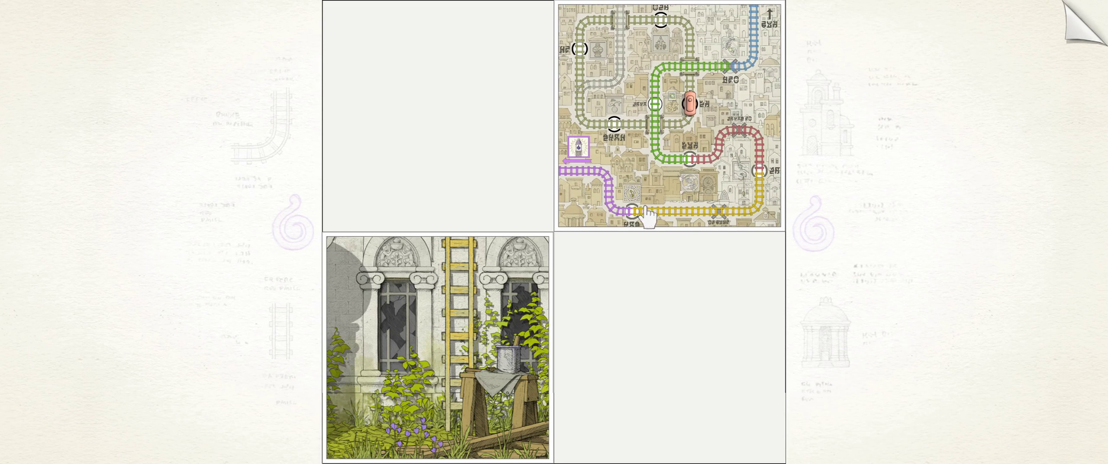
pyautogui.moveTo(682, 156); pyautogui.dragTo(690, 346)
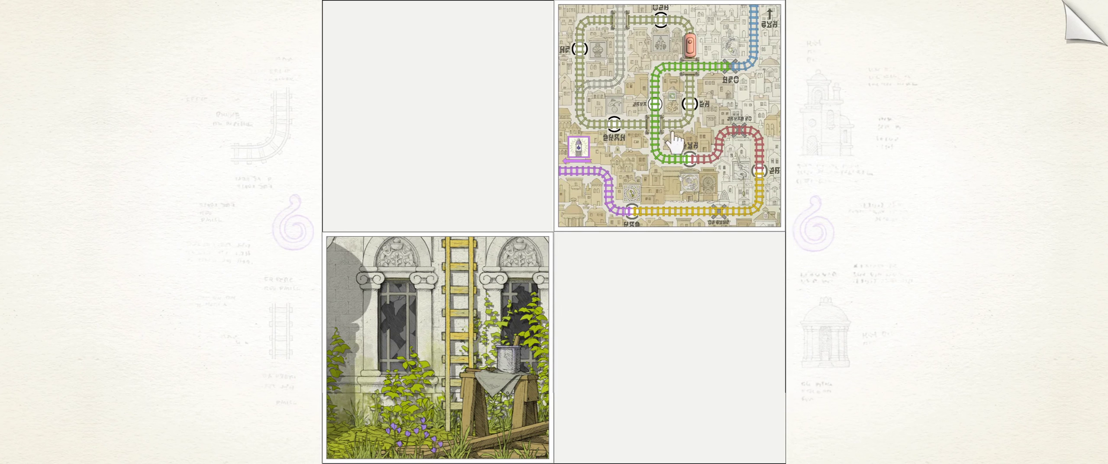
pyautogui.moveTo(669, 129); pyautogui.dragTo(672, 156)
pyautogui.click(591, 41)
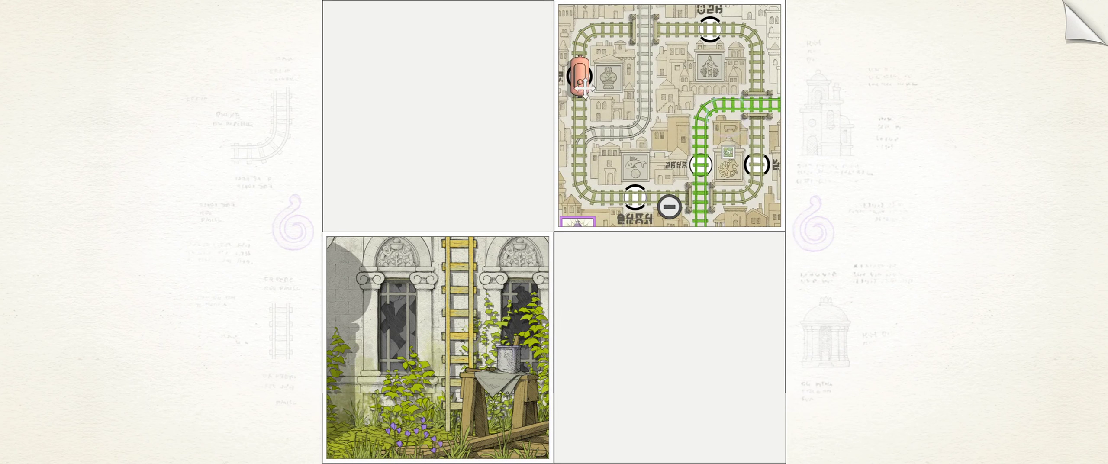
pyautogui.click(726, 139)
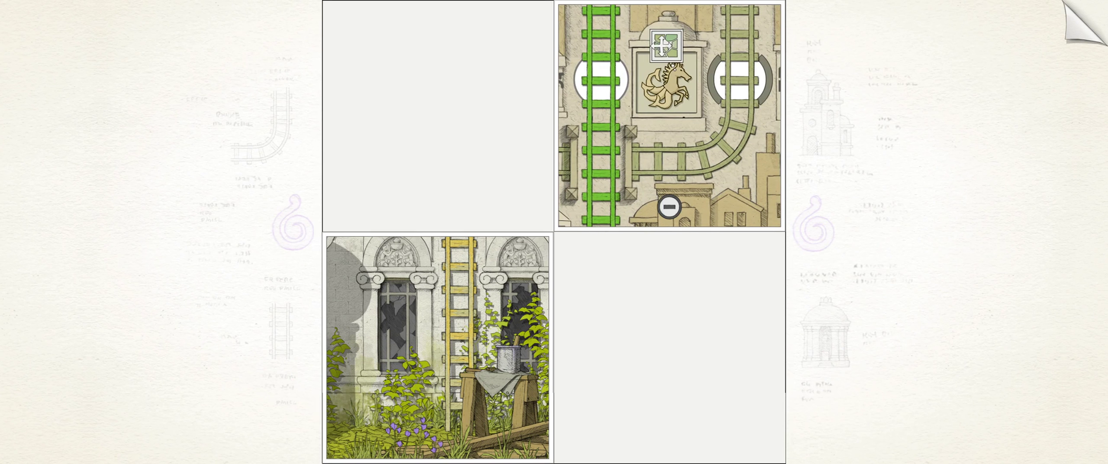
pyautogui.moveTo(663, 136); pyautogui.dragTo(683, 155)
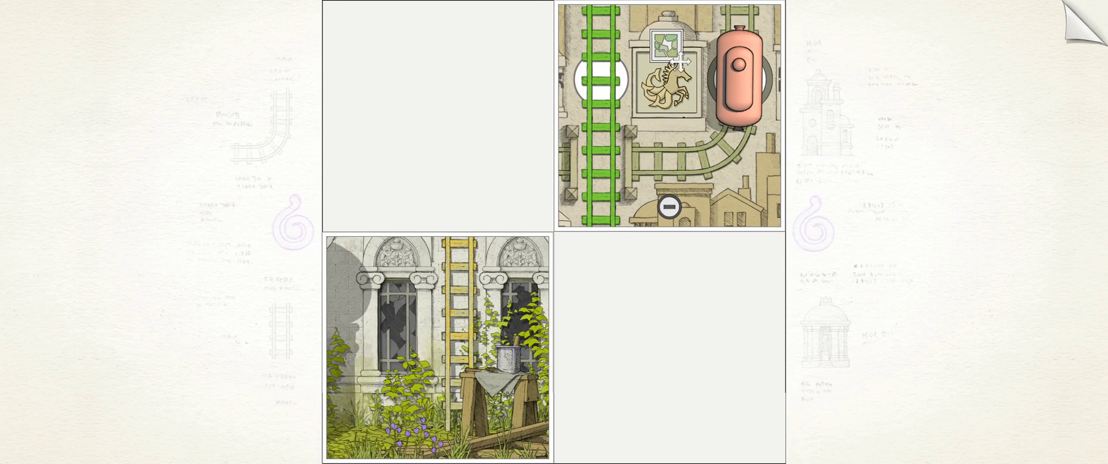
pyautogui.click(669, 207)
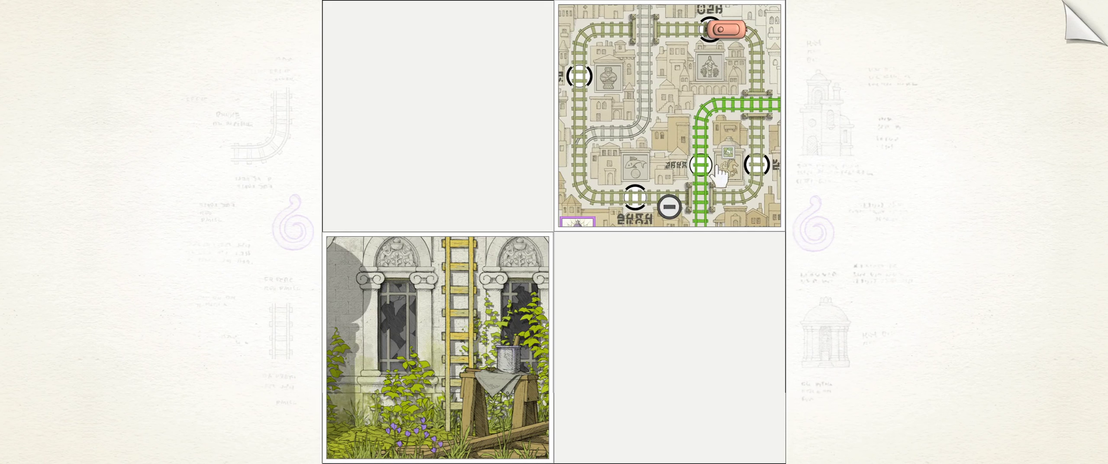
# - Move the ladder-and-garden tile bottom-right, zoom it out twice, then into the ivy ladder
pyautogui.moveTo(542, 294); pyautogui.dragTo(700, 286)
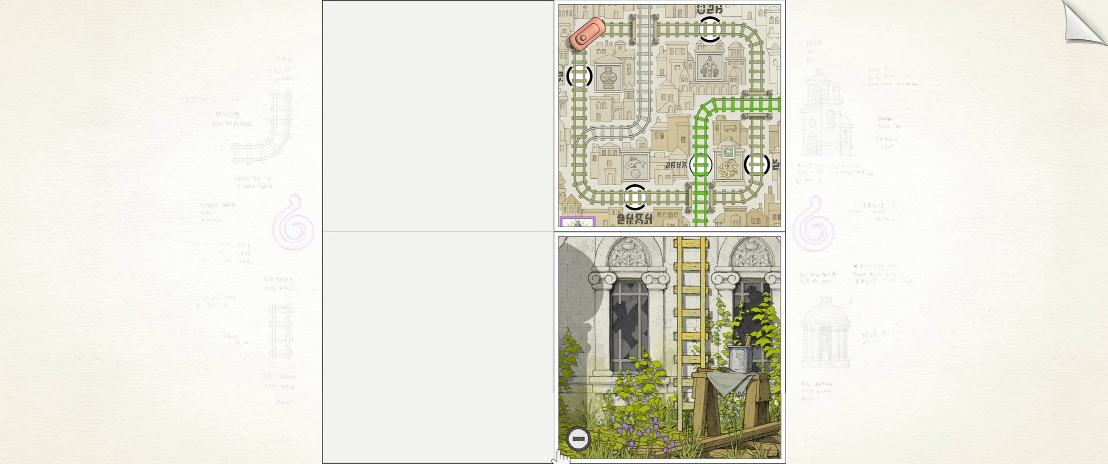
pyautogui.click(578, 439)
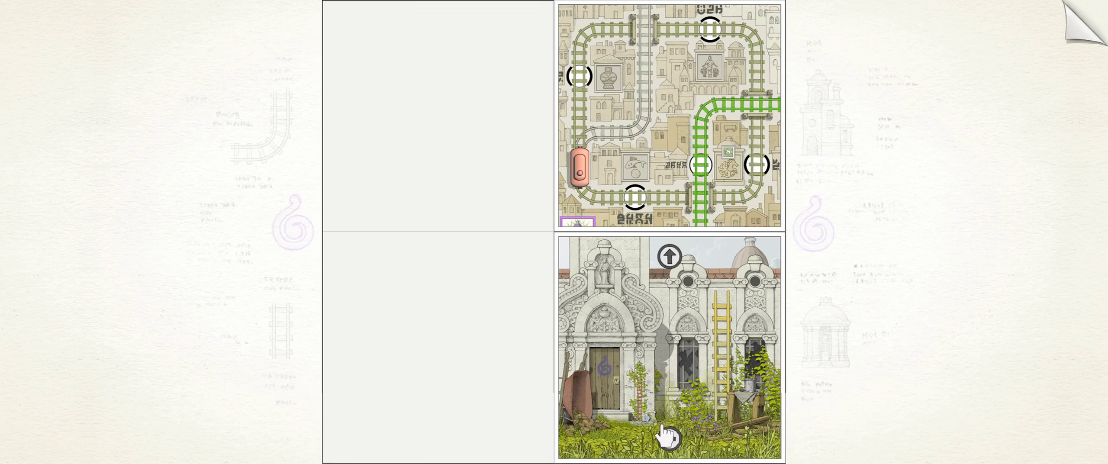
pyautogui.click(669, 439)
pyautogui.moveTo(670, 347)
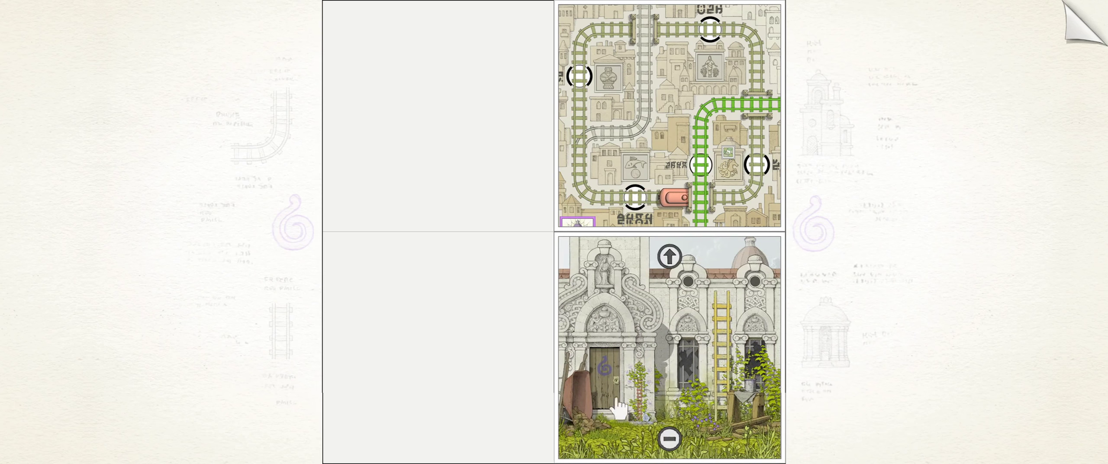
pyautogui.click(728, 422)
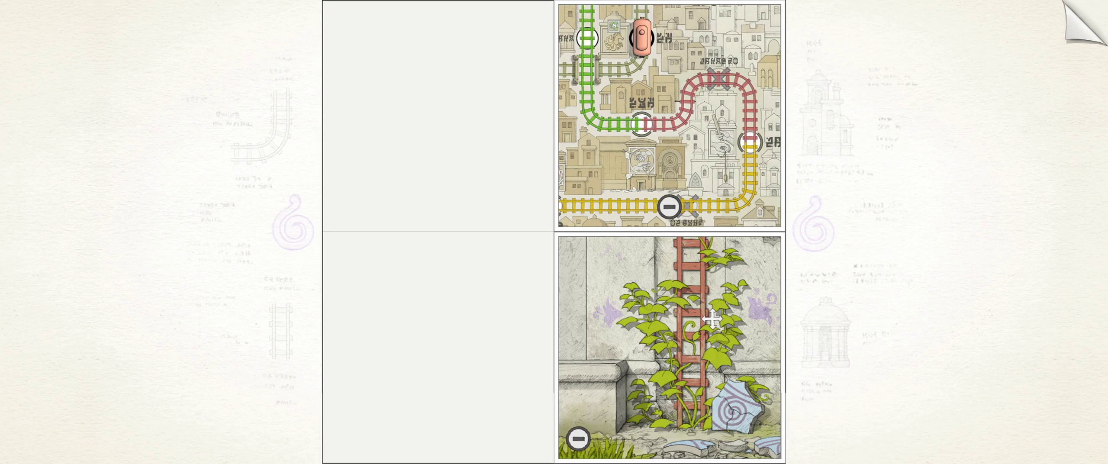
# - Zoom the ladder close-up out to the arched facade and the track close-up out to the rail map
pyautogui.click(577, 439)
pyautogui.click(668, 439)
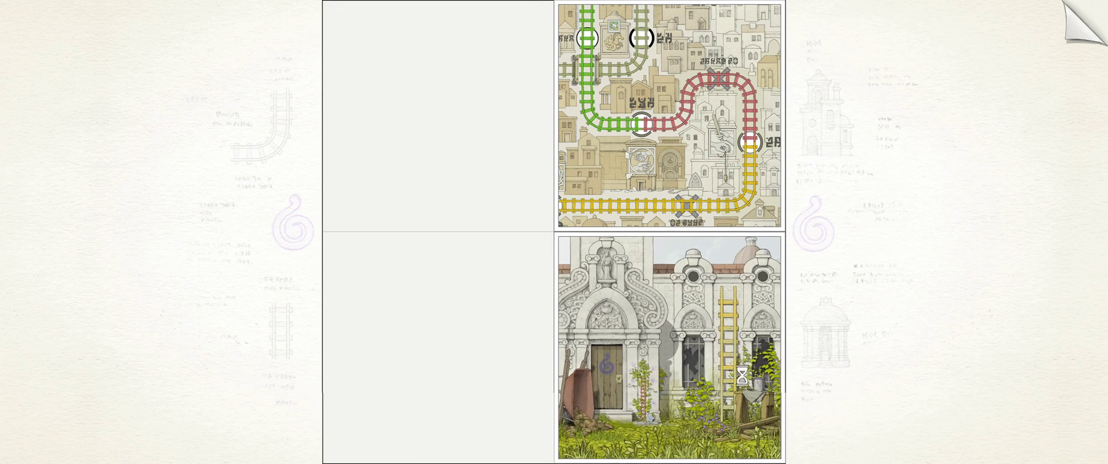
pyautogui.click(668, 439)
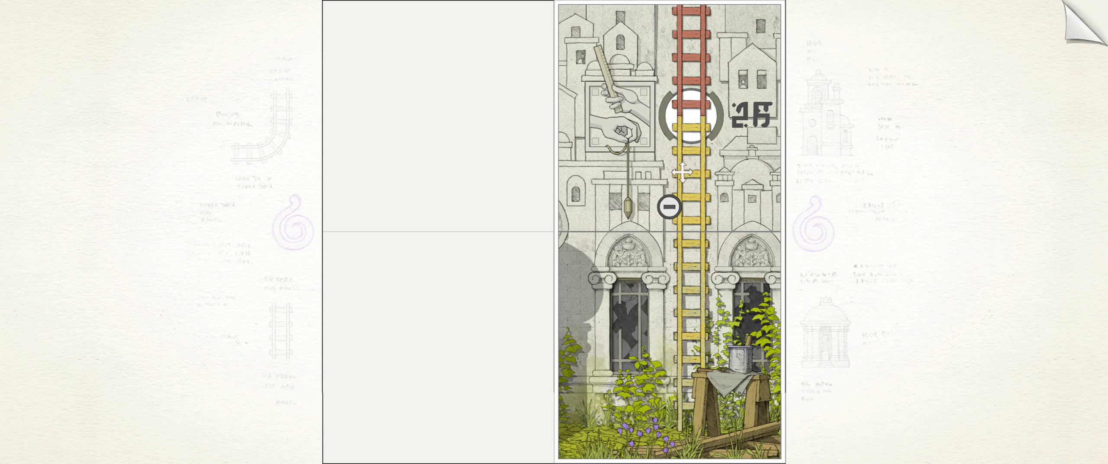
pyautogui.click(668, 208)
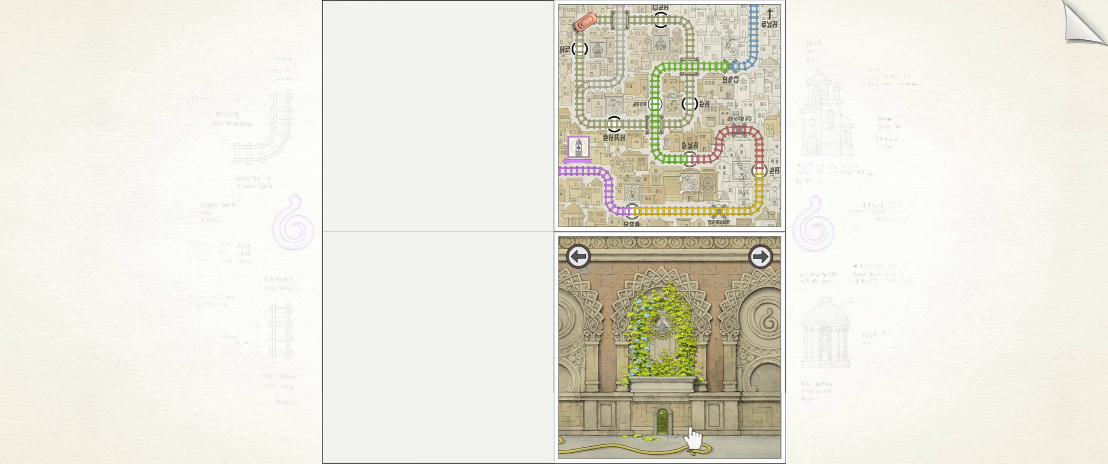
# - Pan the lower scene past the tram-stop bench to the niche and zoom into the green-track arch
pyautogui.click(760, 256)
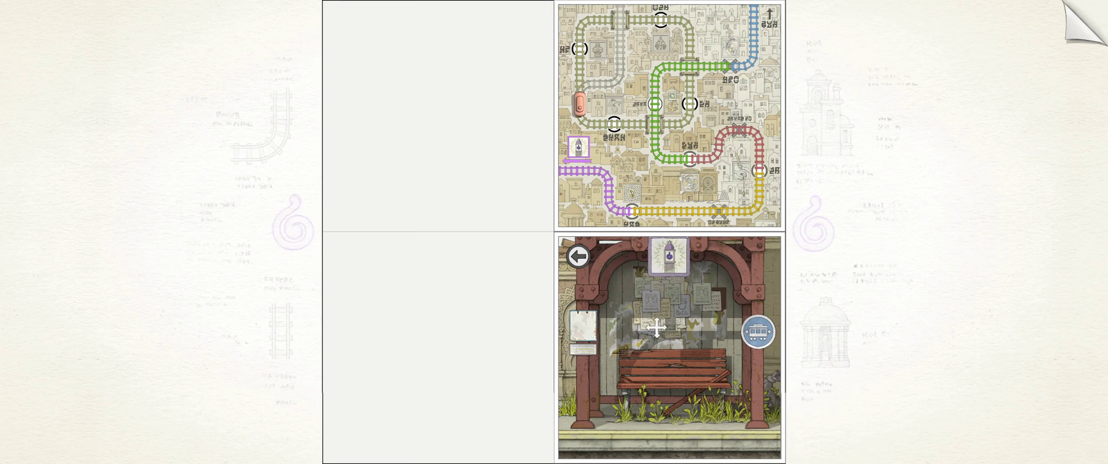
pyautogui.click(578, 256)
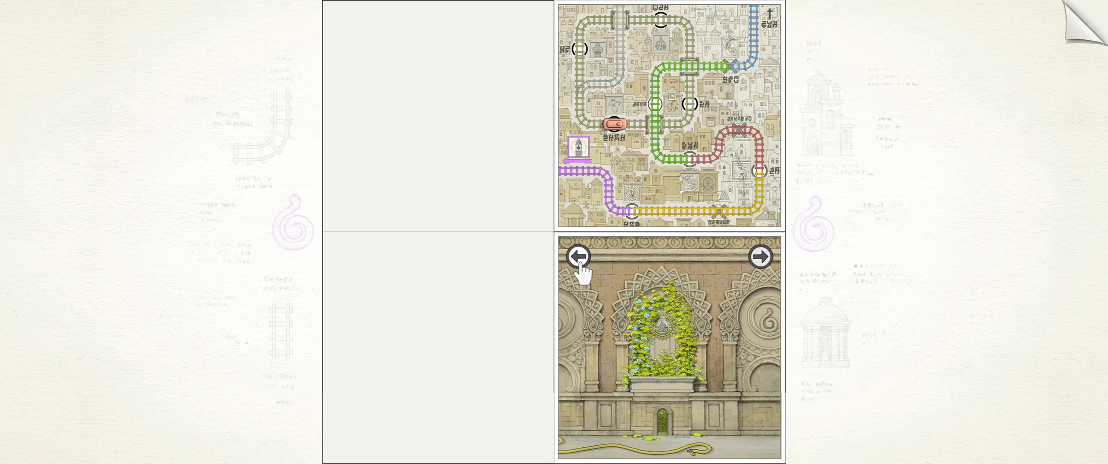
pyautogui.click(579, 256)
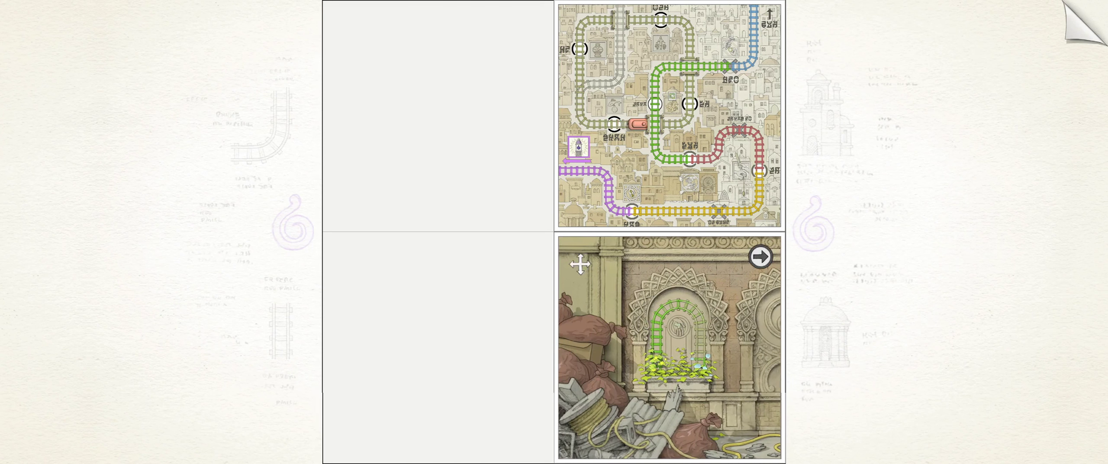
pyautogui.click(700, 362)
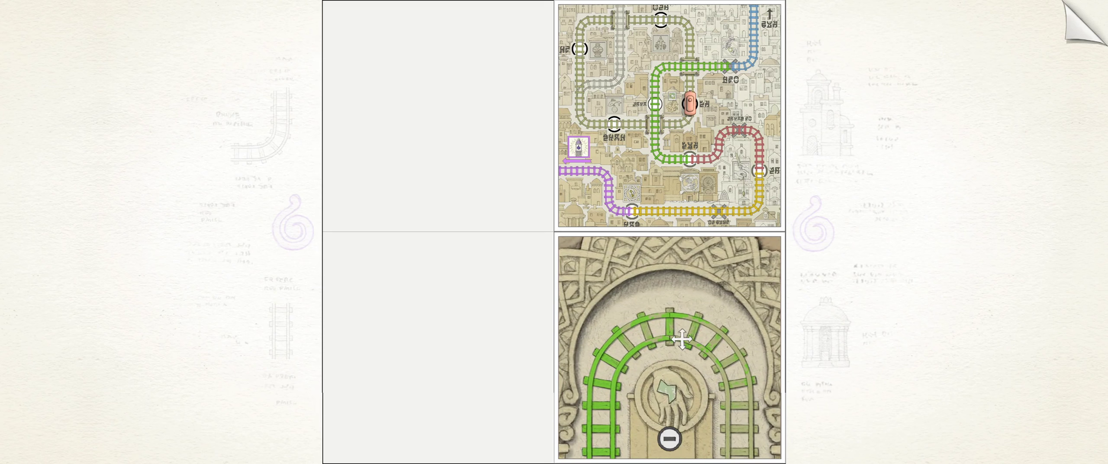
# - Zoom the map to the horse station and stack the arch tile above it in the left column
pyautogui.click(650, 104)
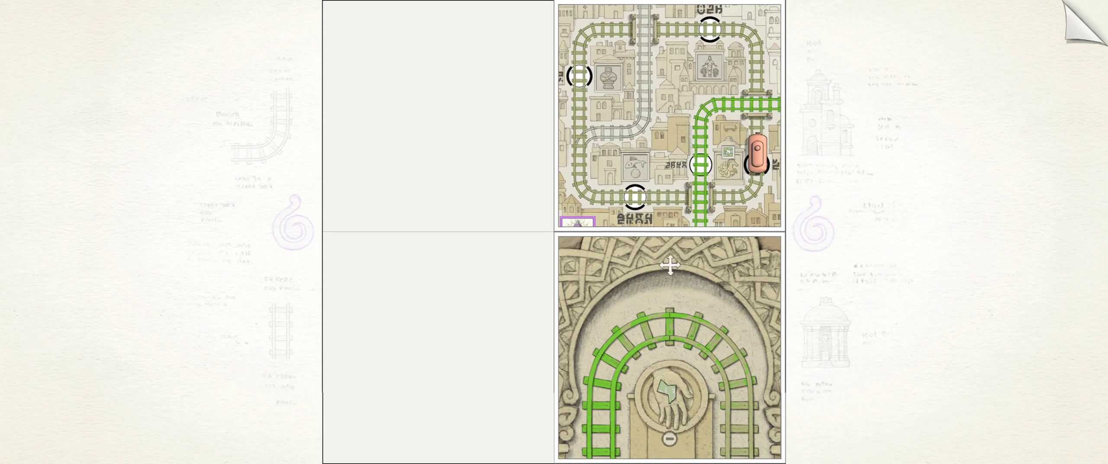
pyautogui.click(729, 192)
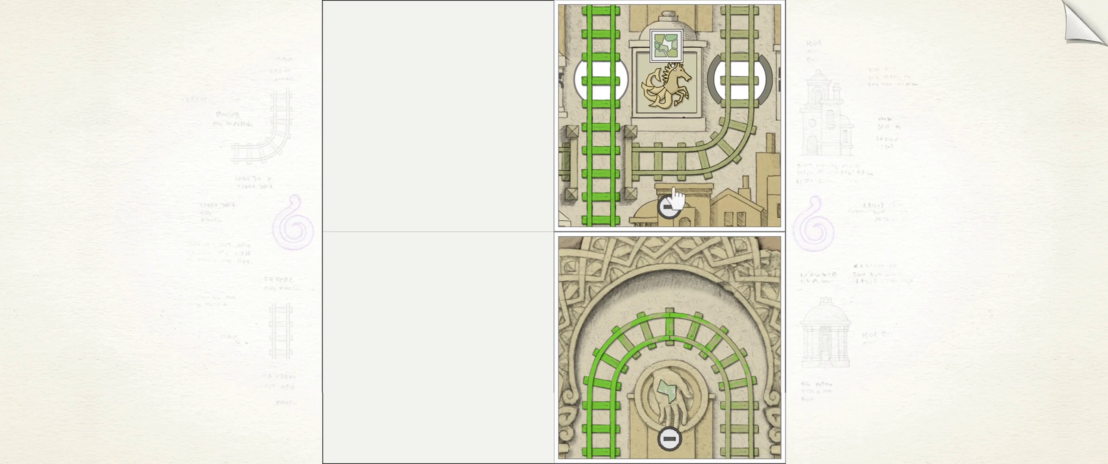
pyautogui.moveTo(671, 117); pyautogui.dragTo(438, 347)
pyautogui.moveTo(667, 381)
pyautogui.mouseDown()
pyautogui.moveTo(595, 283)
pyautogui.moveTo(442, 173)
pyautogui.mouseUp()
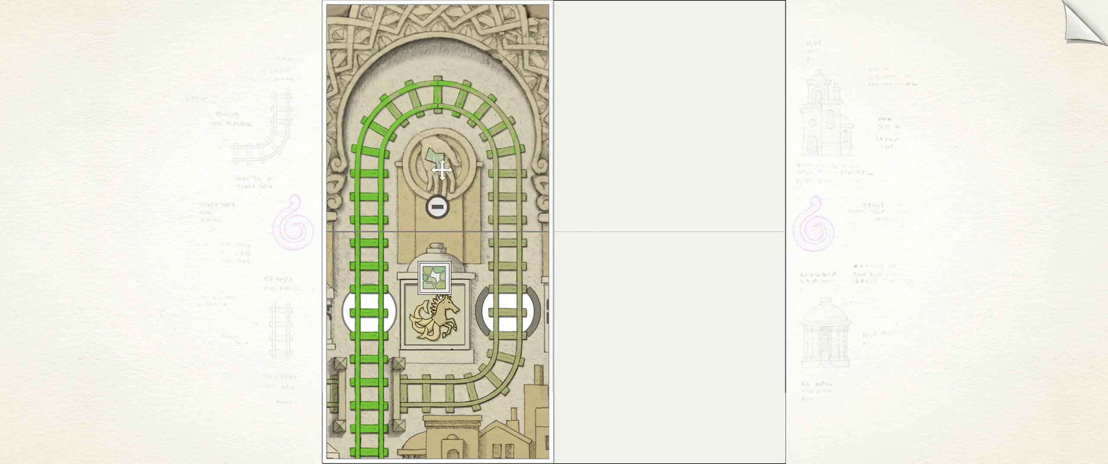
# - Zoom the lower tile out to the rail map, into the green track, then back out
pyautogui.click(438, 439)
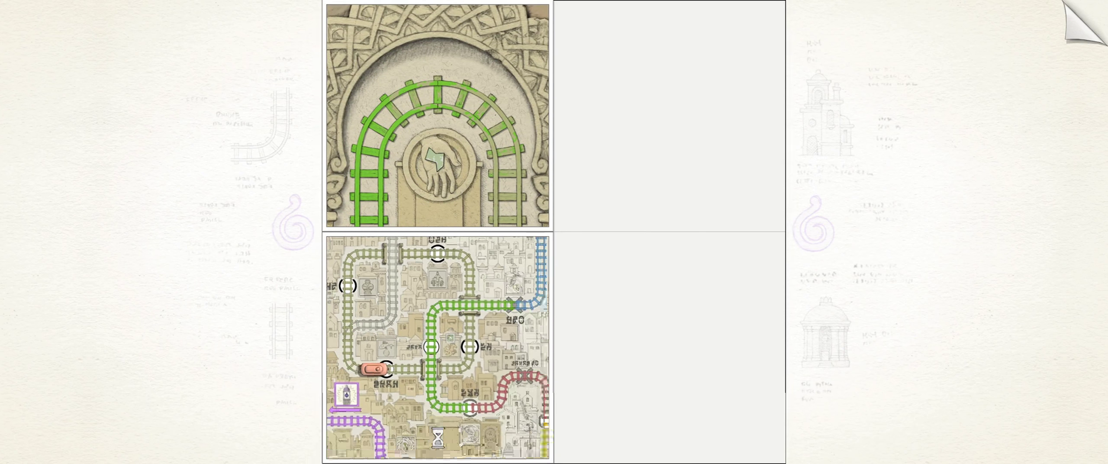
pyautogui.click(442, 360)
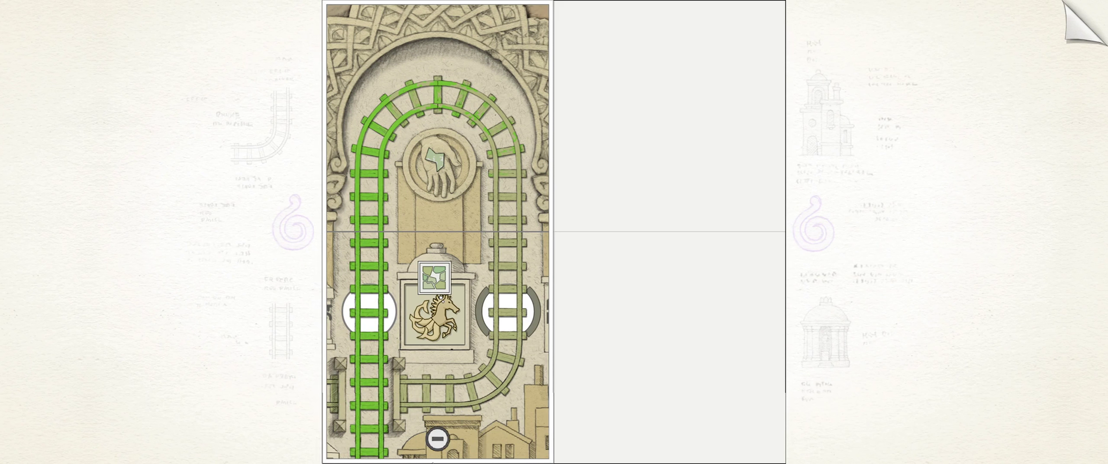
pyautogui.click(437, 439)
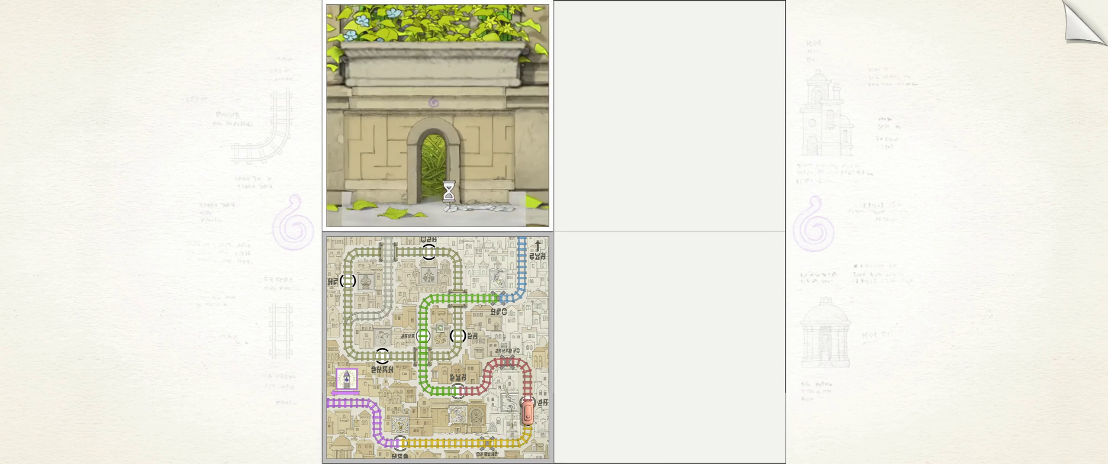
# - Visit the tram stop and shrine, then view the boy's yellow walled-city thought bubble
pyautogui.click(444, 201)
pyautogui.moveTo(437, 113)
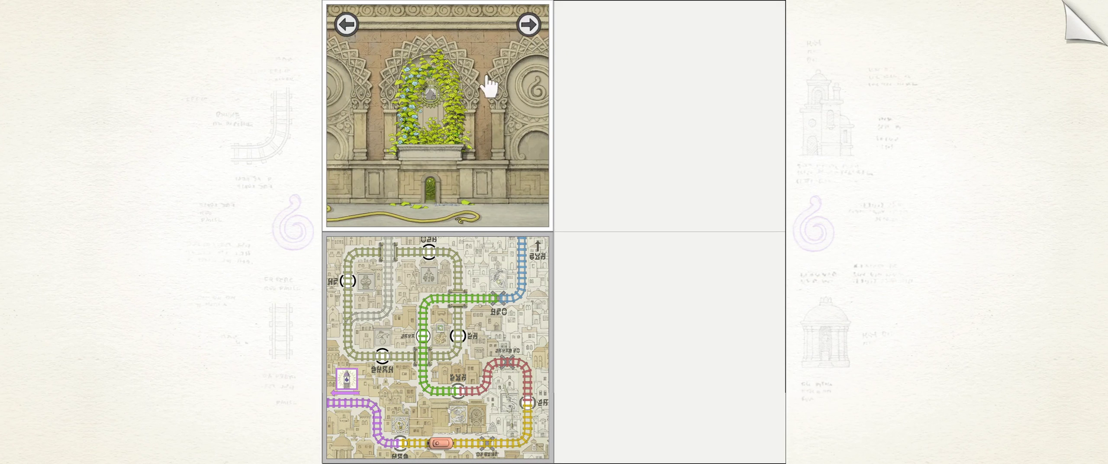
pyautogui.click(528, 26)
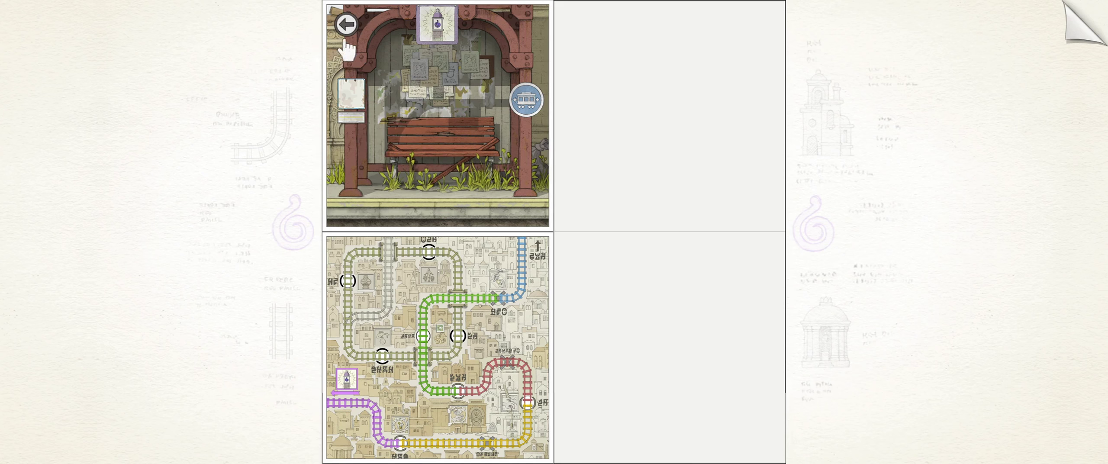
pyautogui.click(346, 26)
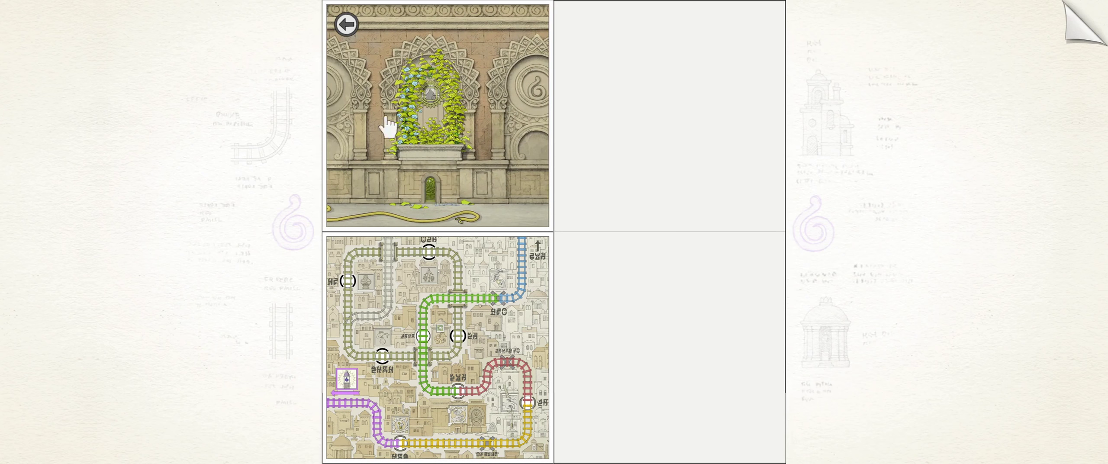
pyautogui.click(346, 24)
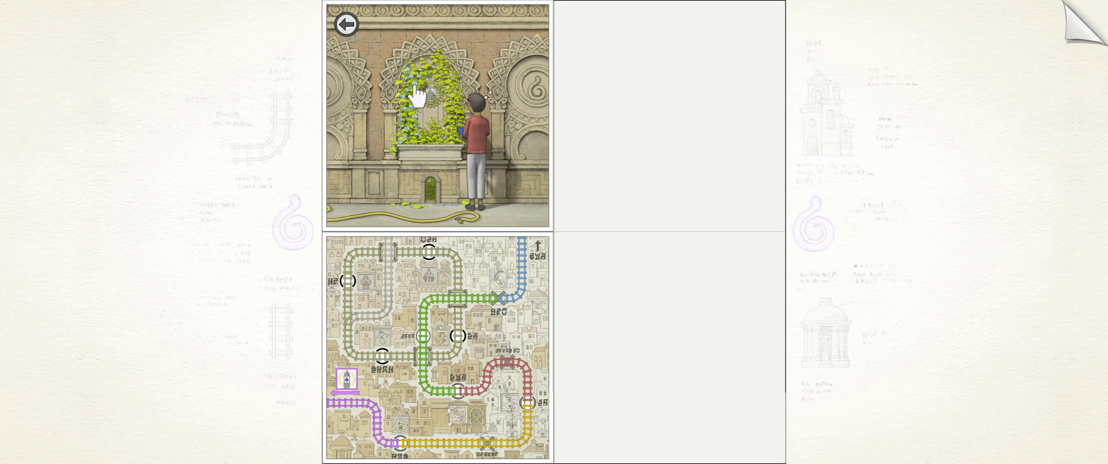
pyautogui.click(419, 95)
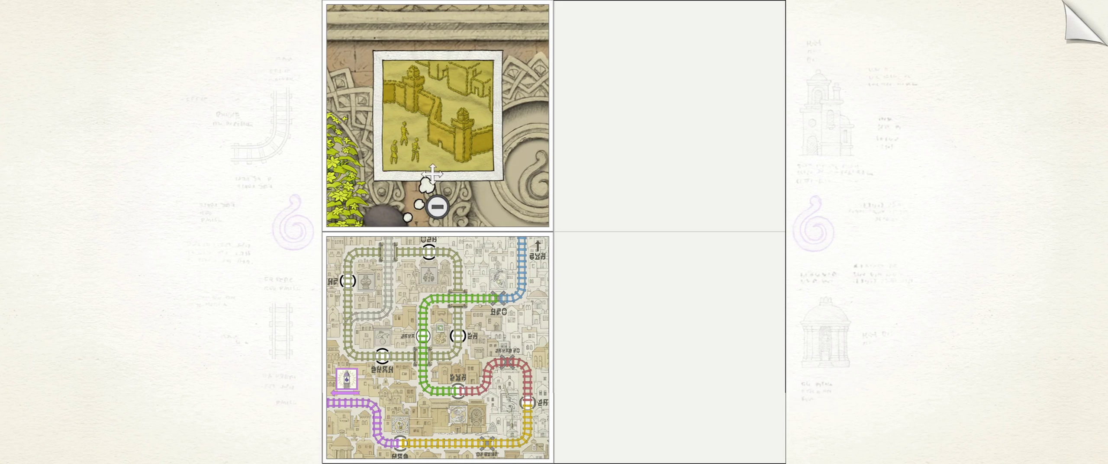
pyautogui.click(436, 207)
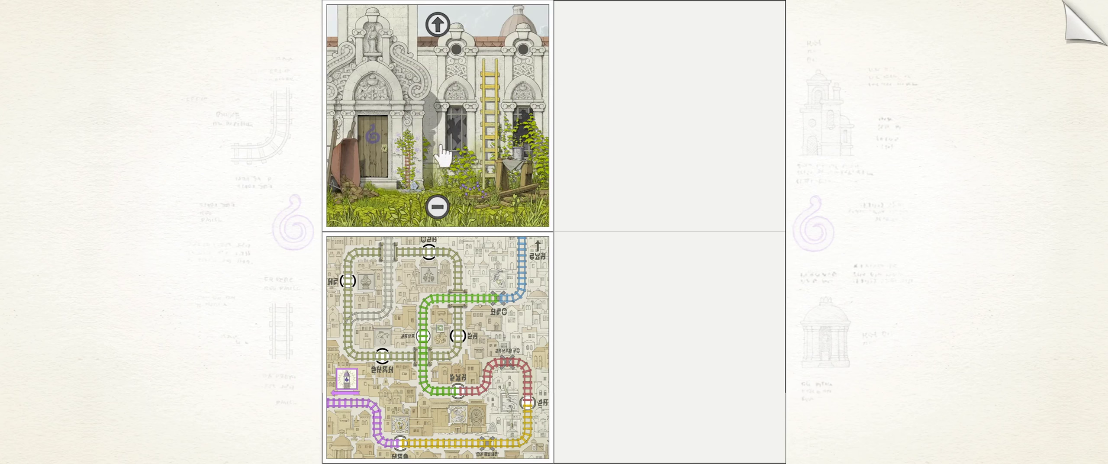
# - Zoom into the wheelbarrow door, the map's red/yellow junction and the red ladder
pyautogui.click(385, 161)
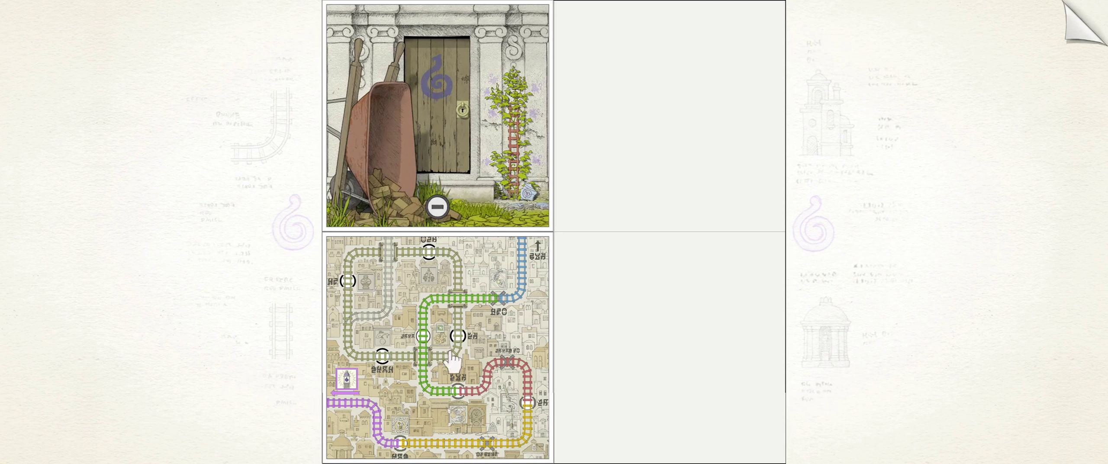
pyautogui.click(444, 434)
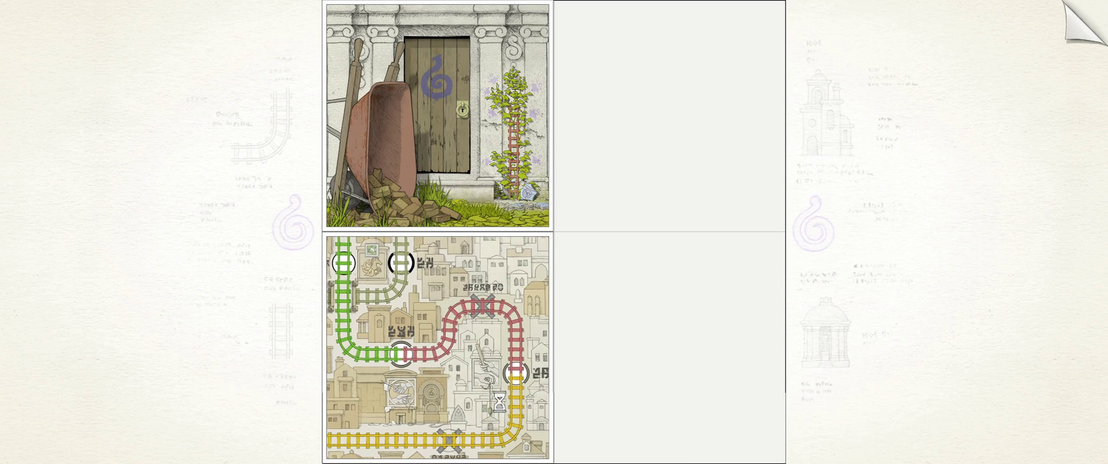
pyautogui.click(513, 372)
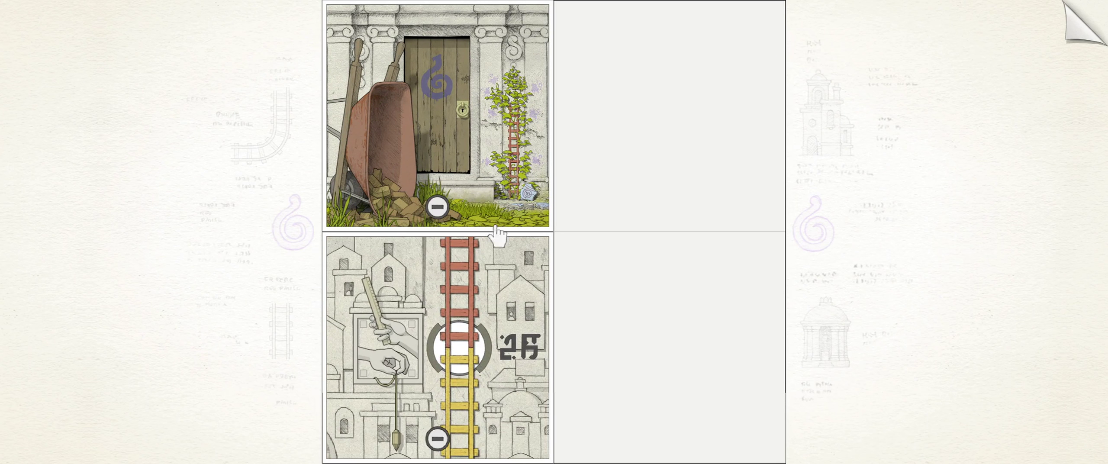
pyautogui.click(520, 186)
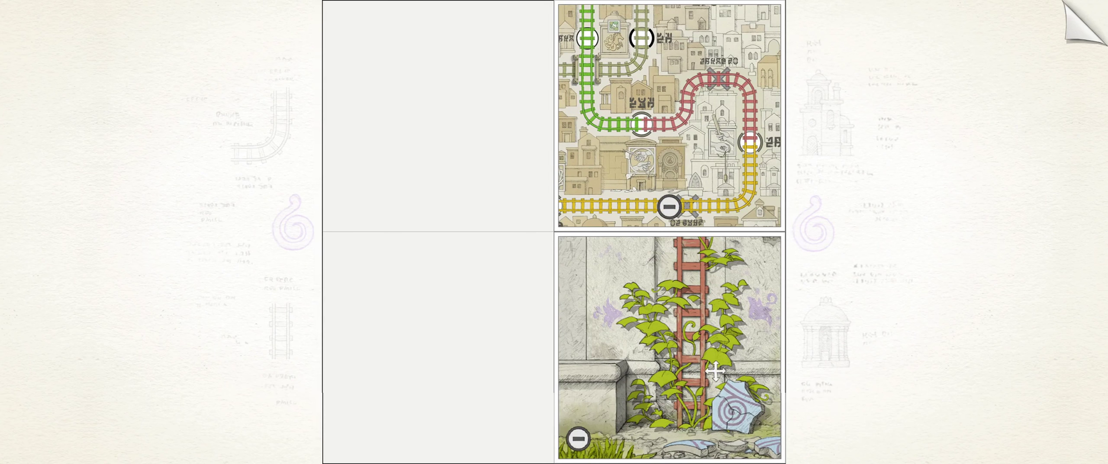
# - Widen the lower tile to the facade, close in on the yellow ladder, align the map junction
pyautogui.click(577, 442)
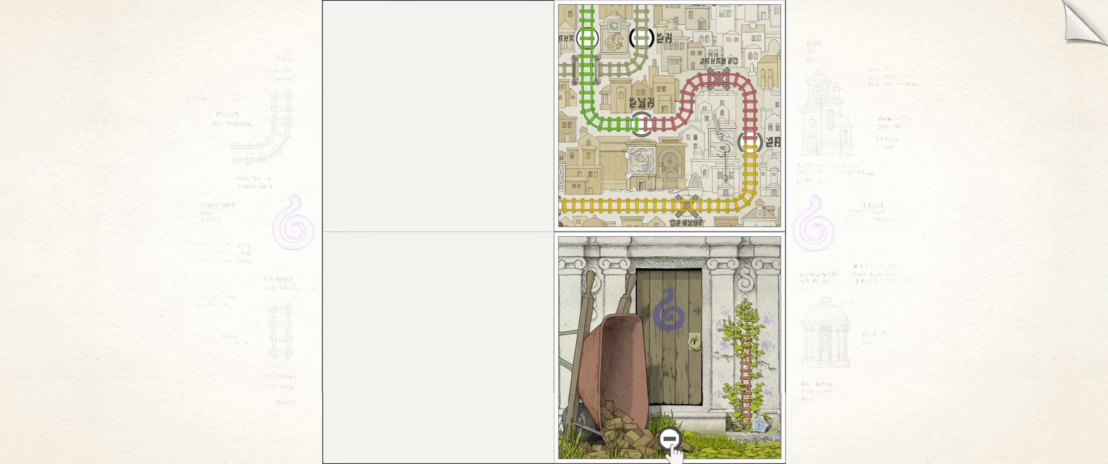
pyautogui.click(686, 439)
pyautogui.click(724, 372)
pyautogui.click(702, 358)
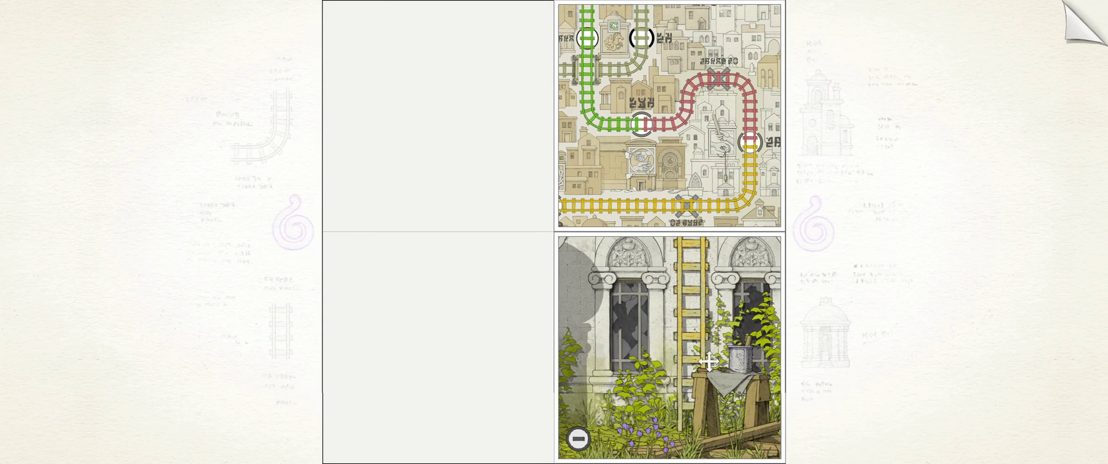
pyautogui.click(752, 143)
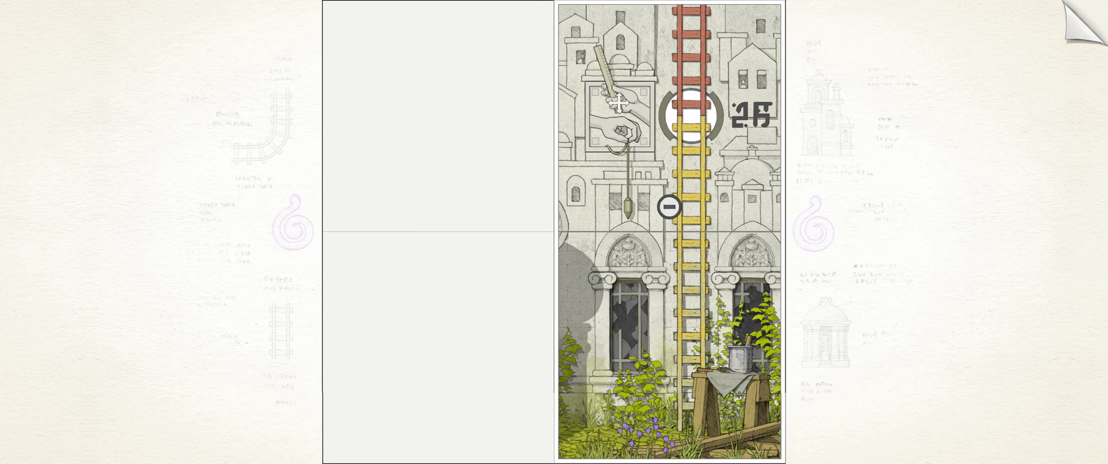
pyautogui.moveTo(723, 85); pyautogui.dragTo(723, 87)
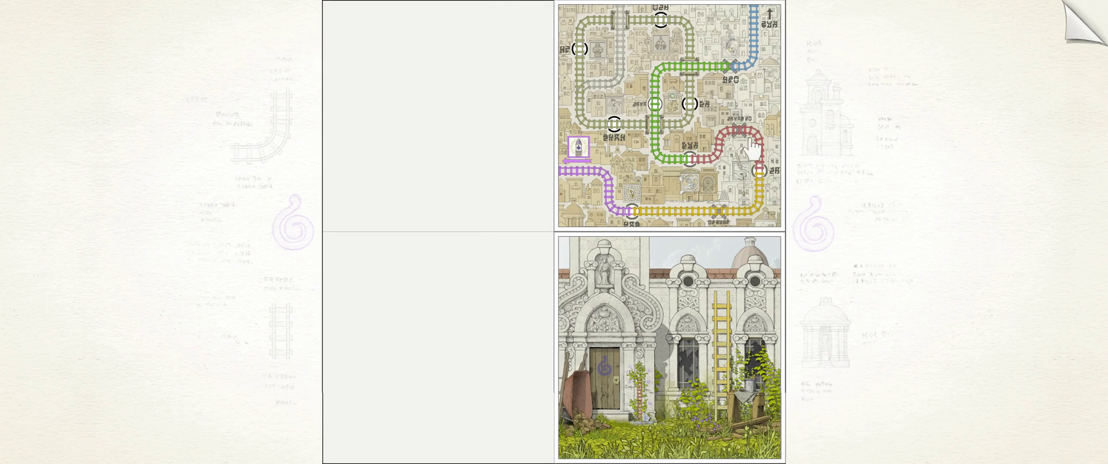
pyautogui.moveTo(670, 347)
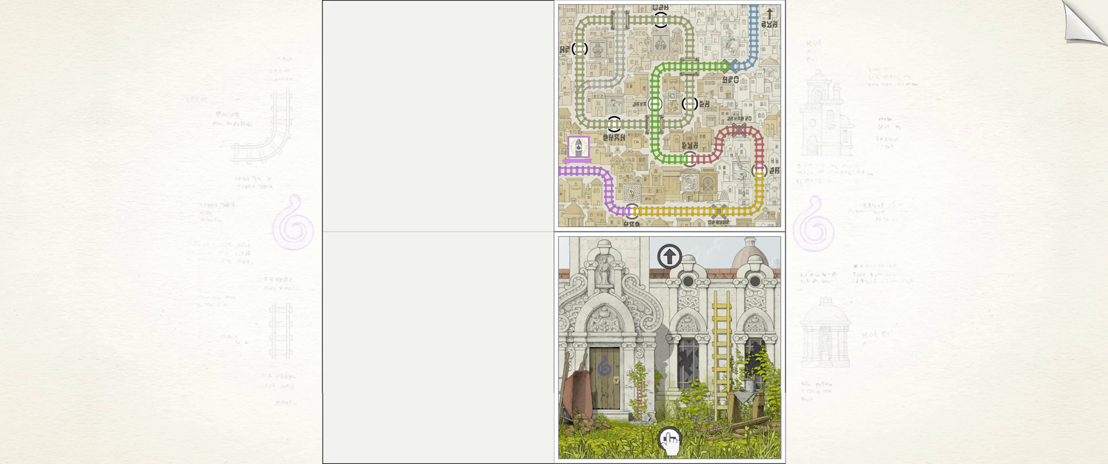
# - Widen the courtyard to the ivy view and zoom the map into the scissors relief
pyautogui.click(670, 440)
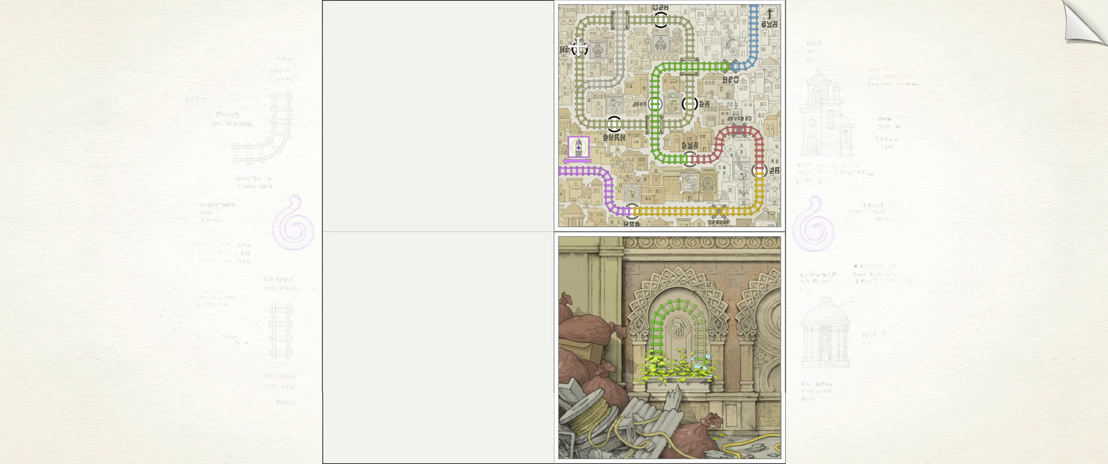
pyautogui.moveTo(624, 104); pyautogui.dragTo(589, 112)
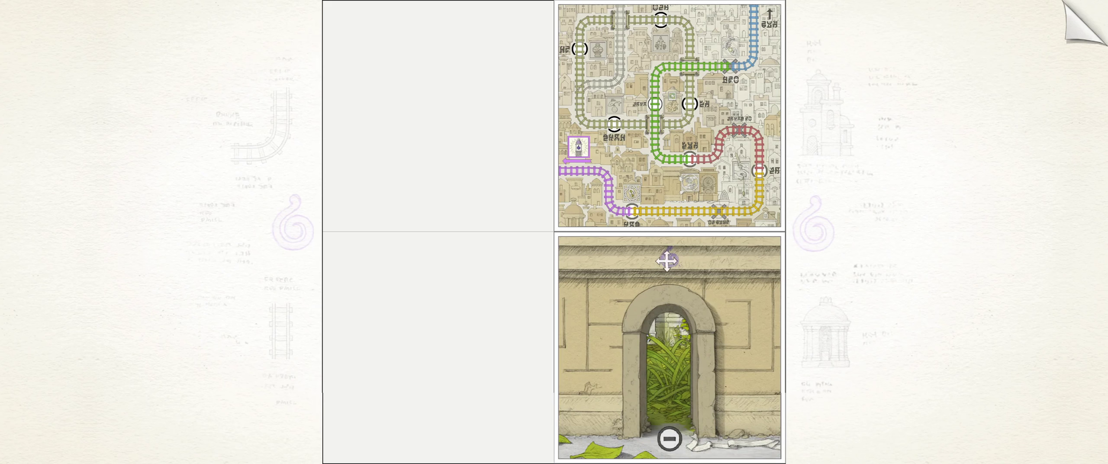
pyautogui.click(666, 203)
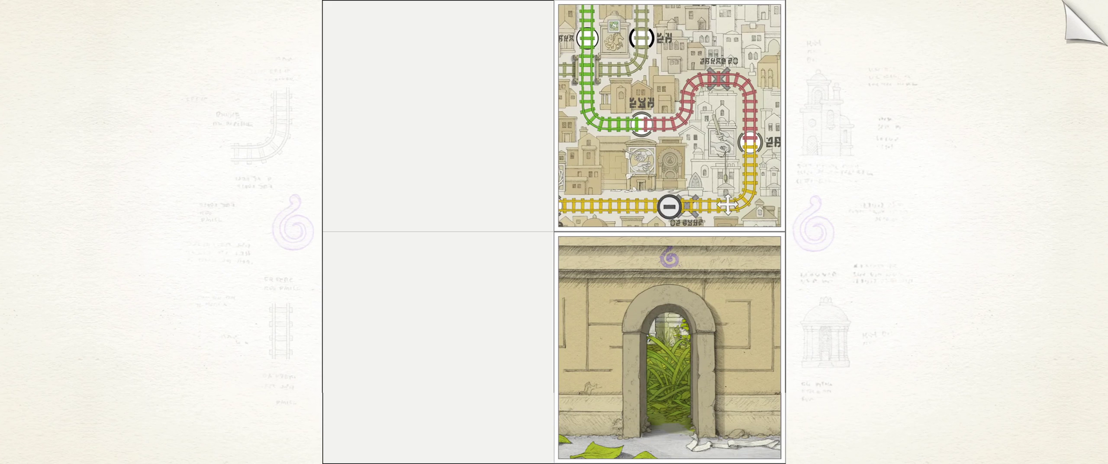
pyautogui.click(610, 122)
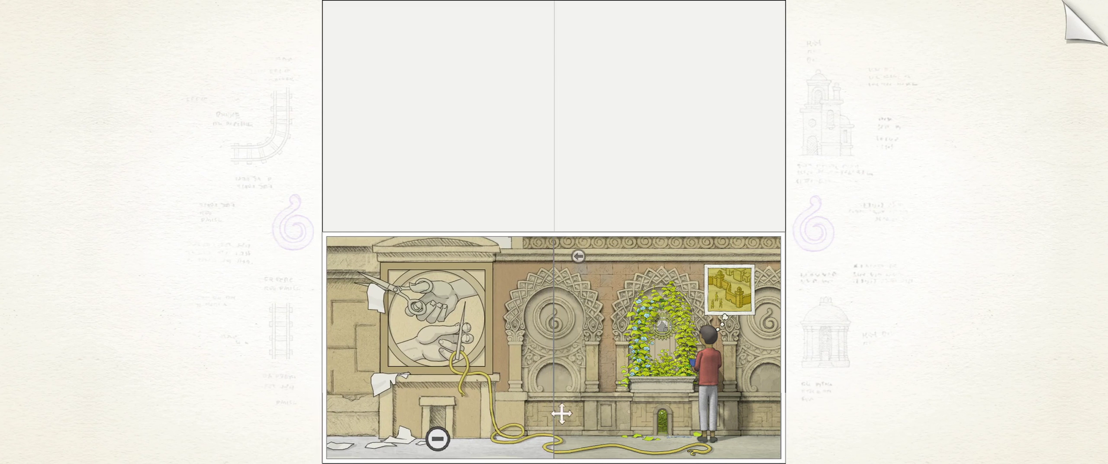
# - Check the rubble and sacks, the boy's thought bubble, and the city map
pyautogui.click(577, 257)
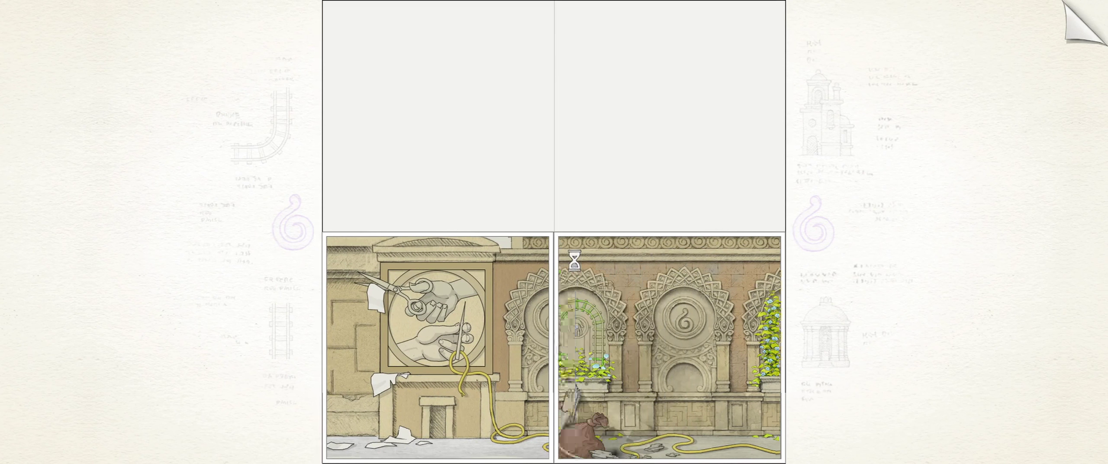
pyautogui.click(757, 256)
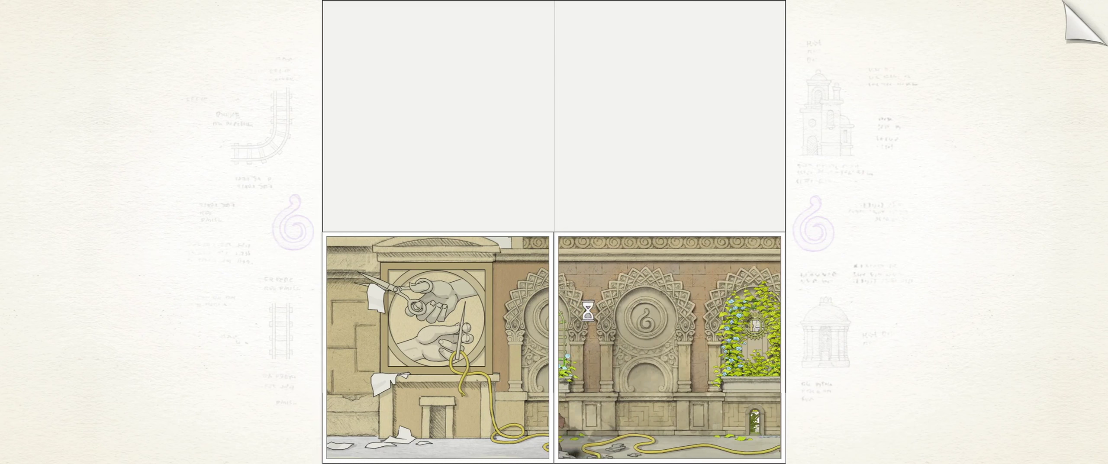
pyautogui.moveTo(402, 341)
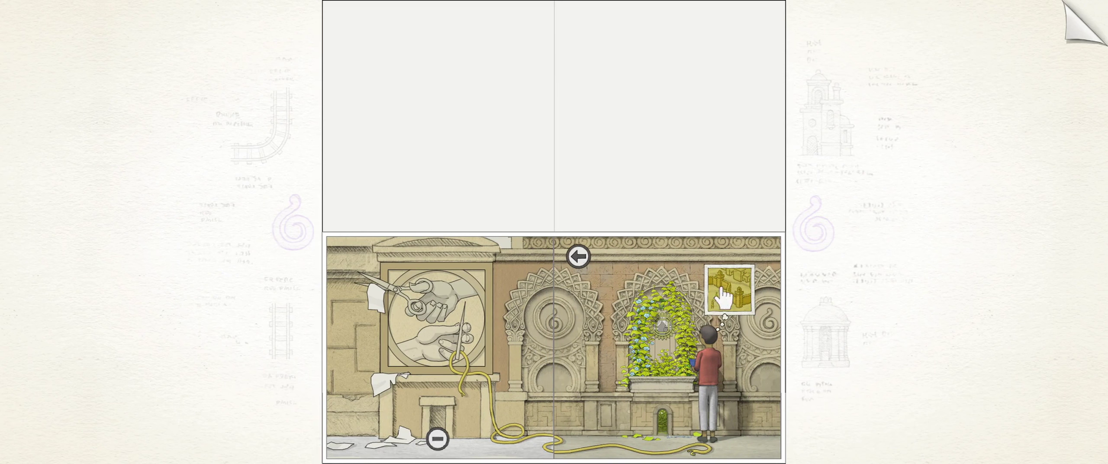
pyautogui.click(729, 290)
pyautogui.click(668, 440)
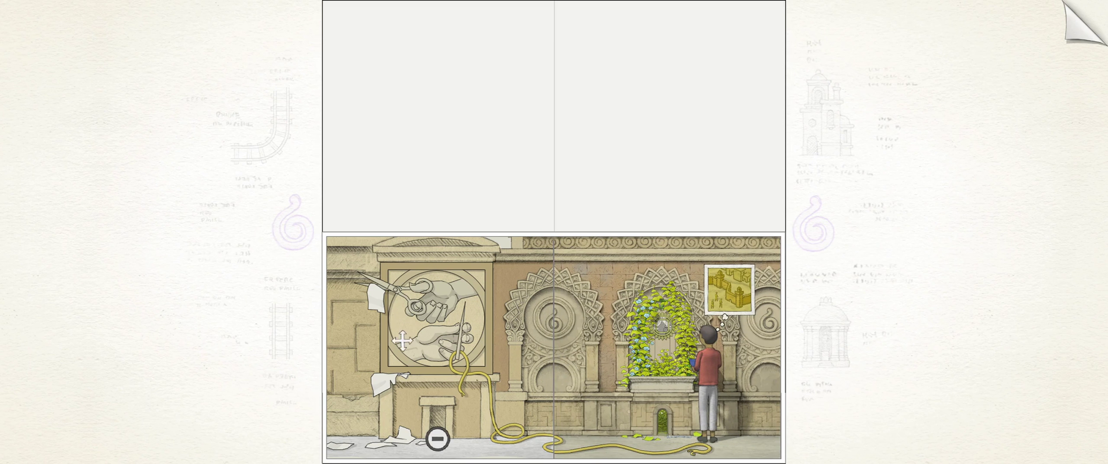
pyautogui.click(439, 439)
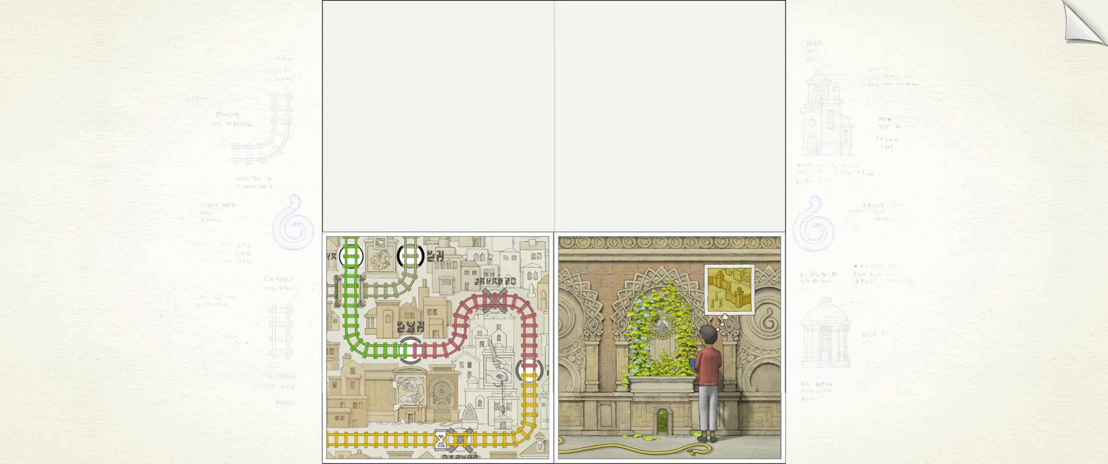
pyautogui.click(409, 419)
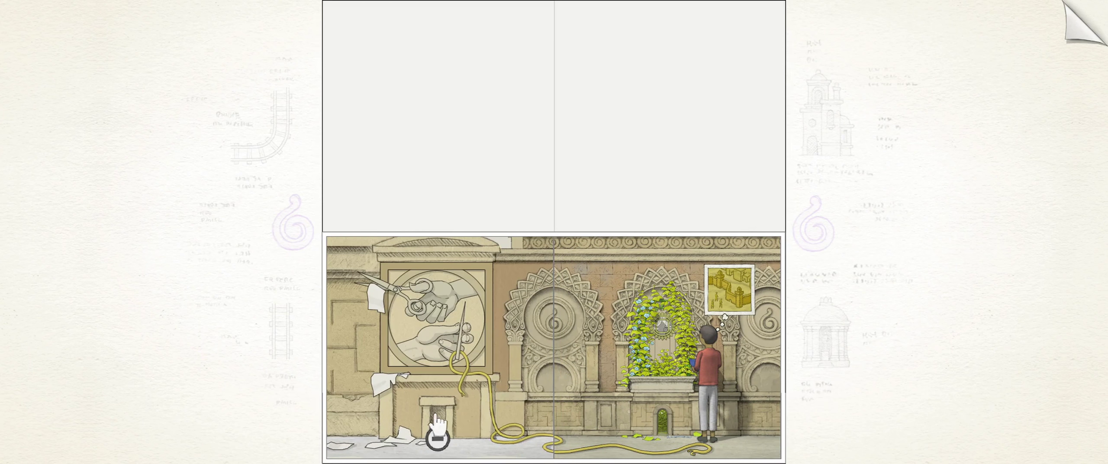
pyautogui.moveTo(546, 429)
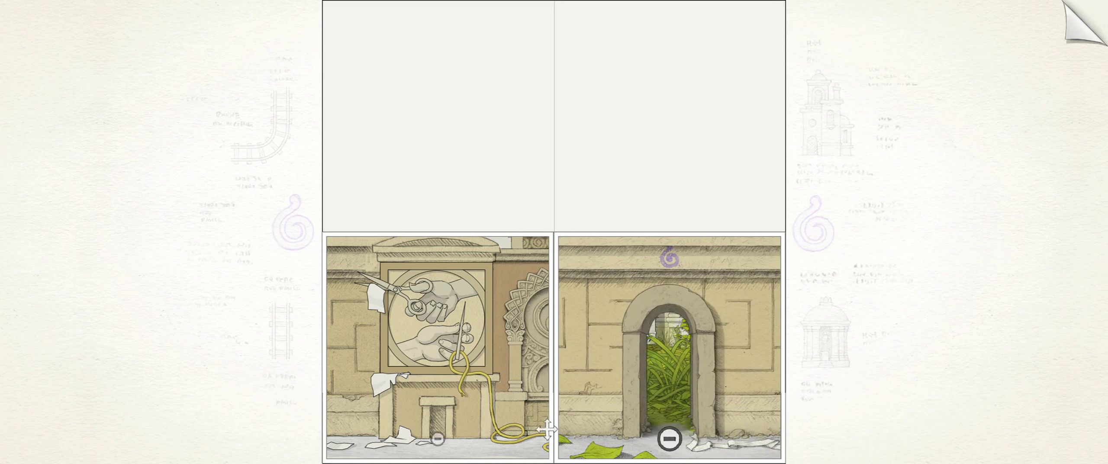
# - Revisit the thought-bubble picture and rejoin the scissors relief into the panorama
pyautogui.click(670, 440)
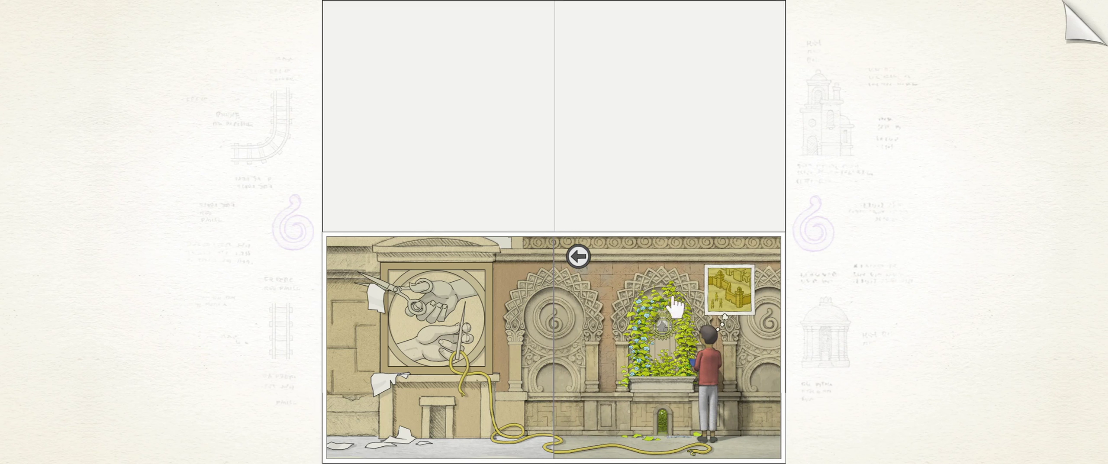
pyautogui.click(719, 285)
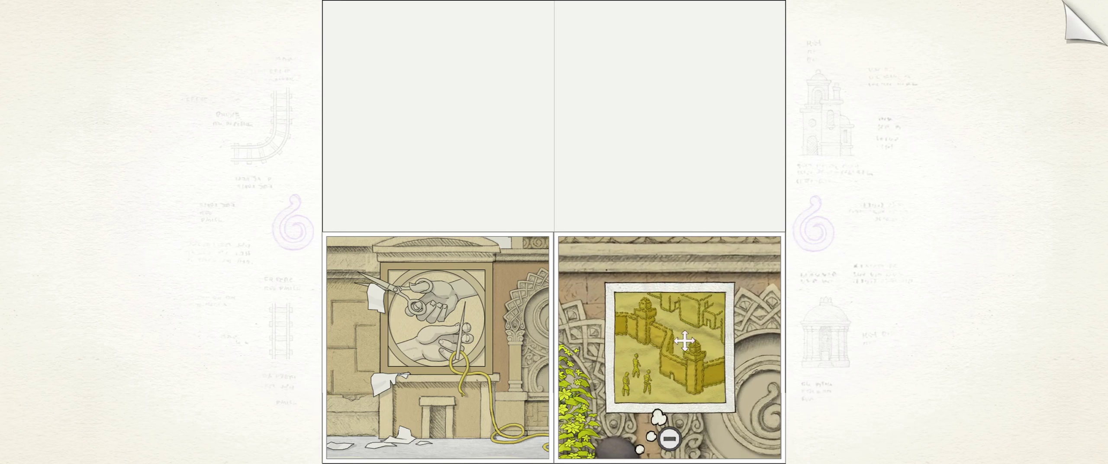
pyautogui.click(669, 439)
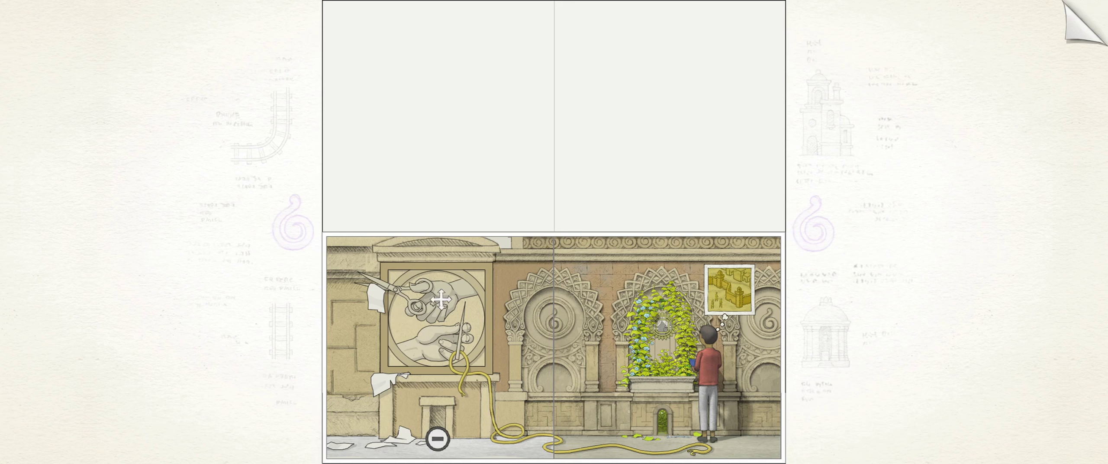
pyautogui.click(574, 255)
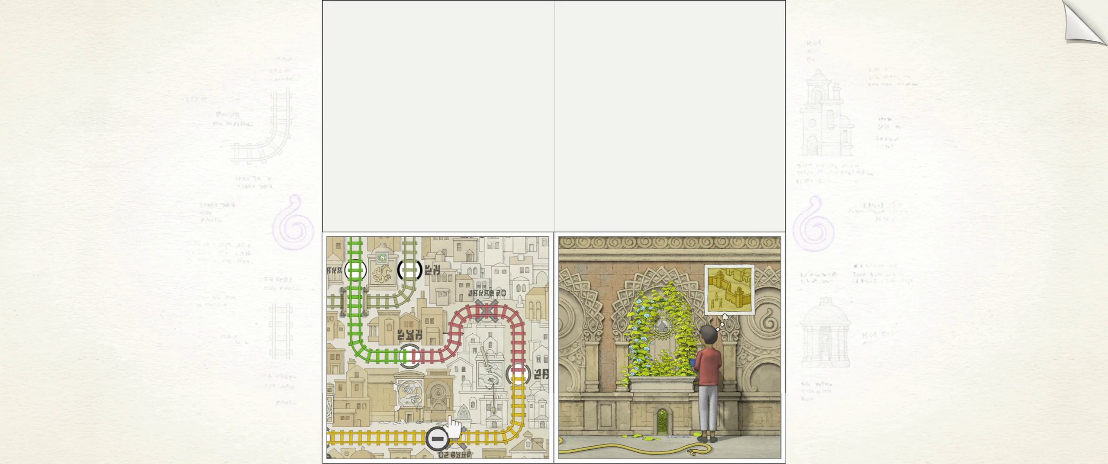
pyautogui.click(433, 402)
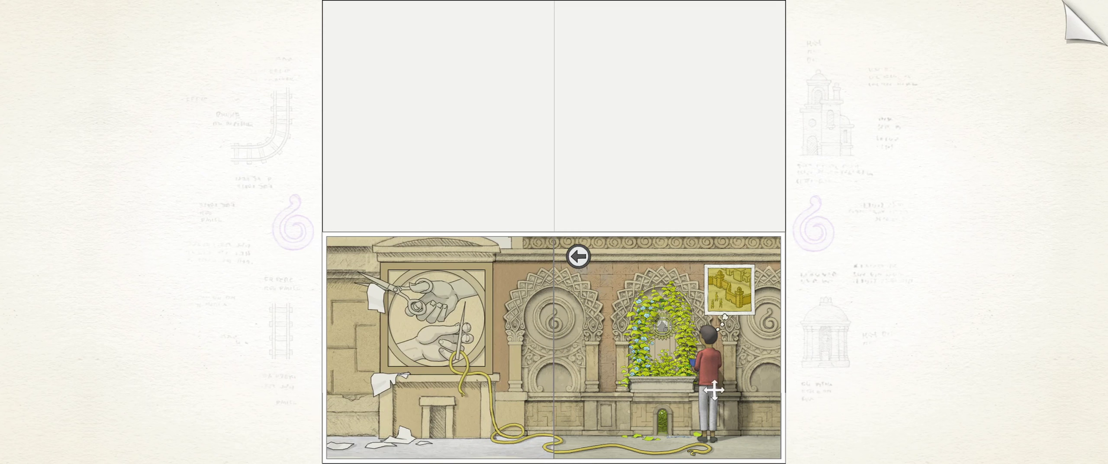
# - Show hint glows, view the yellow city bubble, and split off the ivy archway tile
pyautogui.click(708, 368)
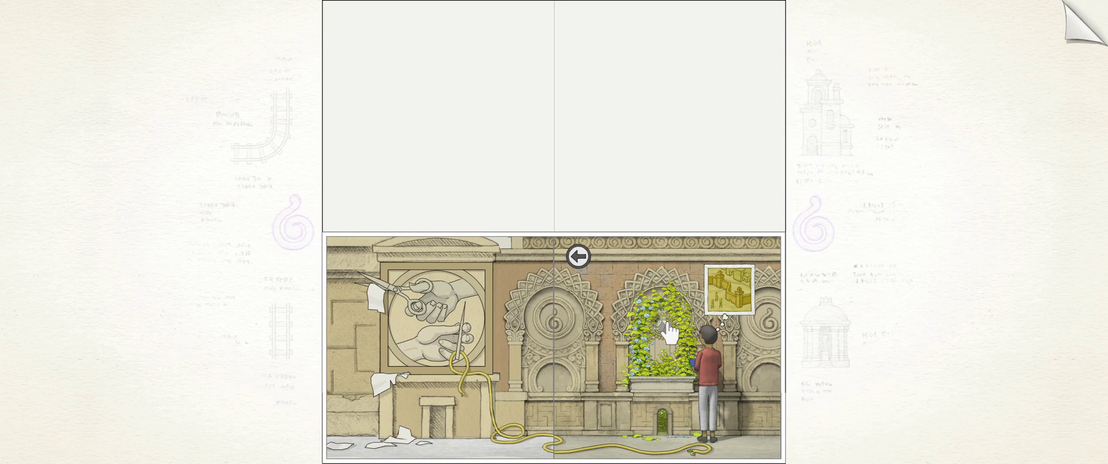
pyautogui.click(724, 299)
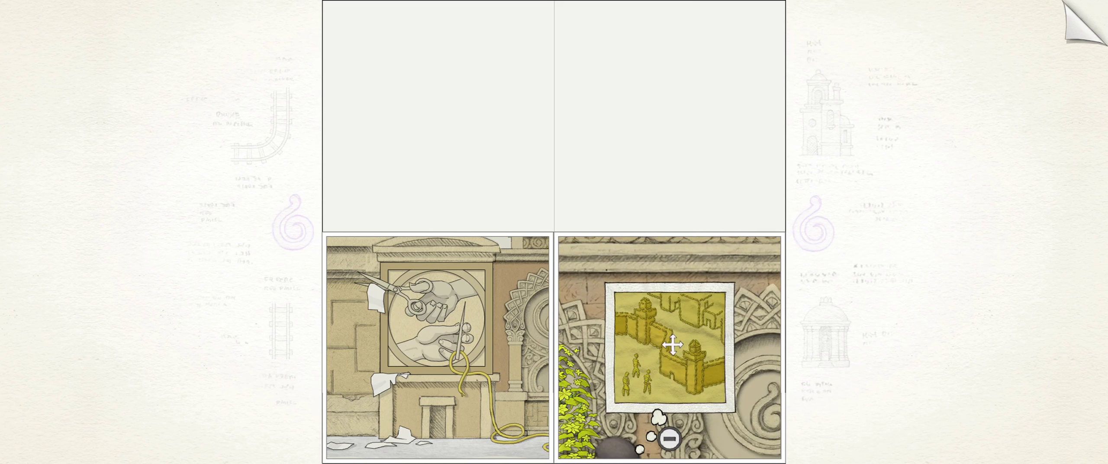
pyautogui.click(671, 439)
pyautogui.click(665, 335)
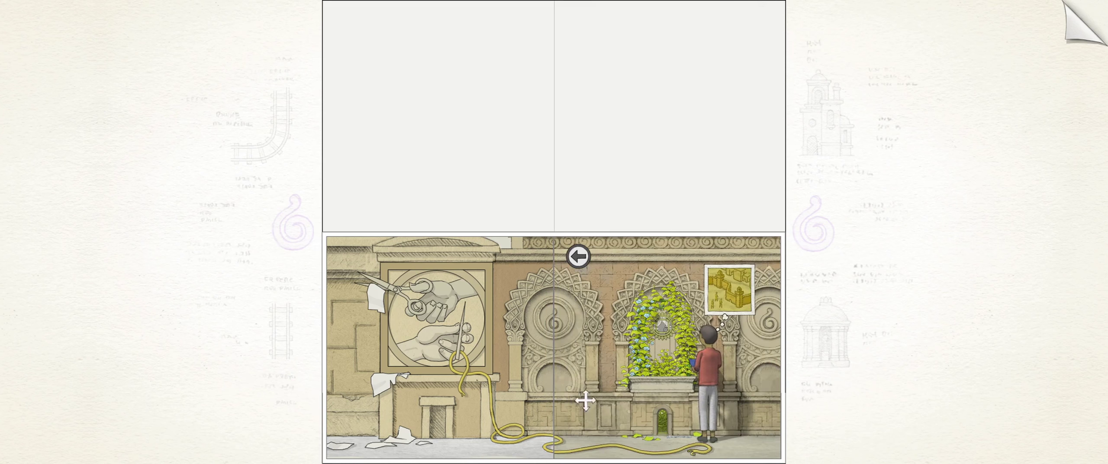
pyautogui.moveTo(437, 381)
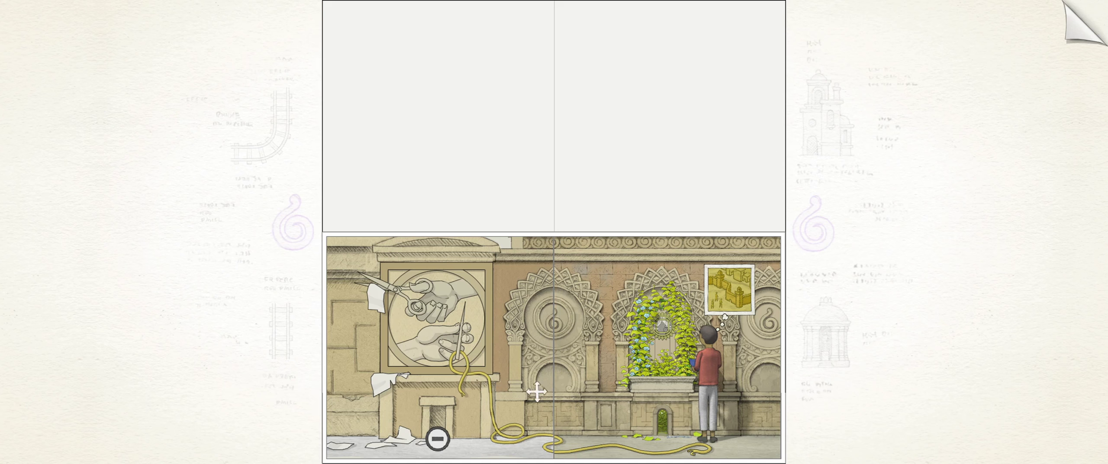
pyautogui.click(574, 257)
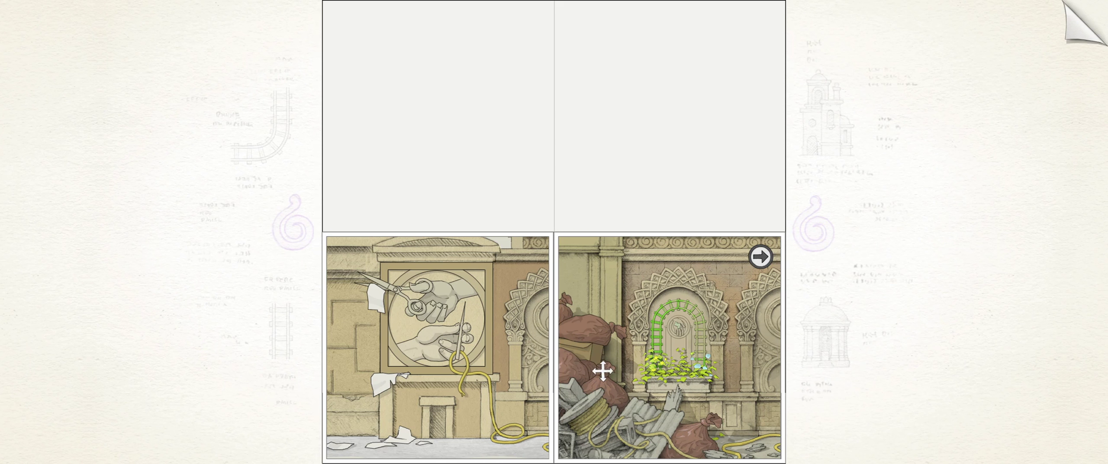
# - Zoom into the trellis arch, then the map's red/yellow junction and horse-emblem green tracks
pyautogui.click(670, 351)
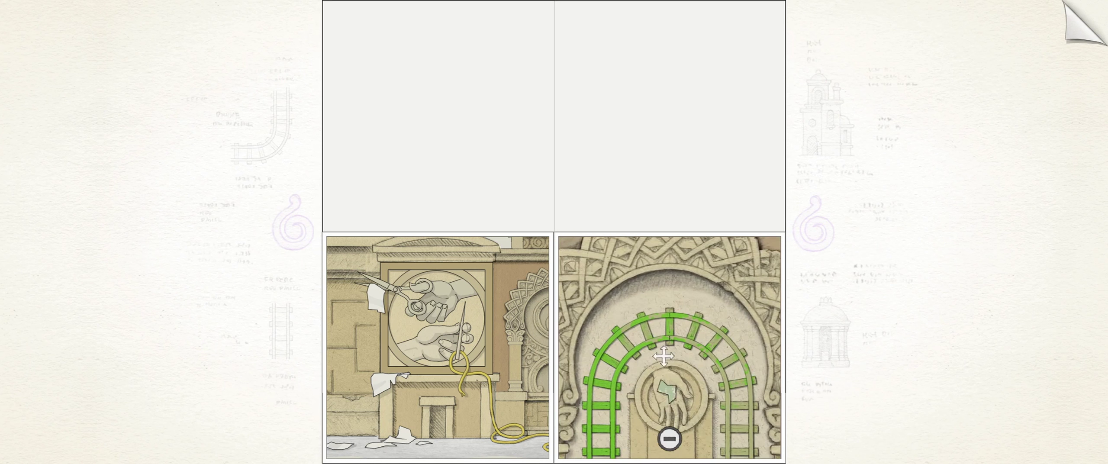
pyautogui.moveTo(679, 397); pyautogui.dragTo(666, 372)
pyautogui.click(440, 437)
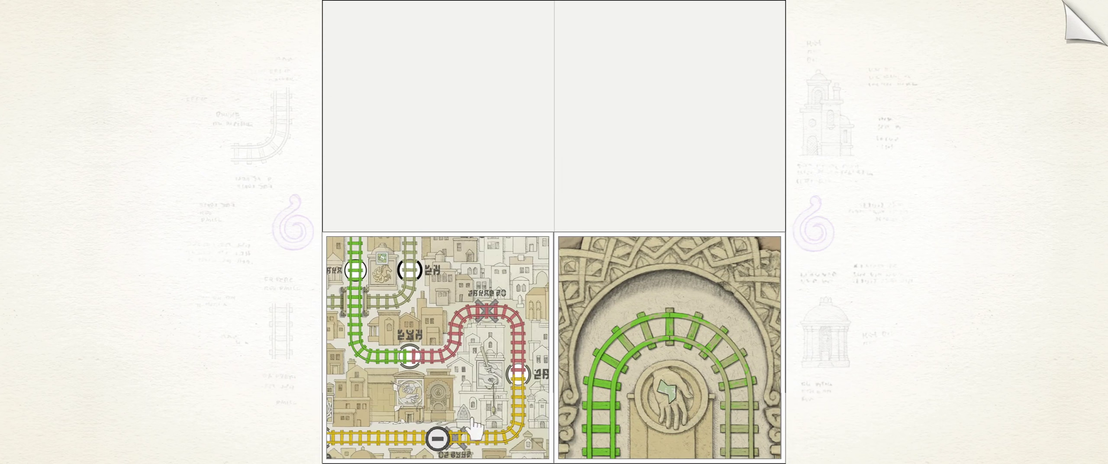
pyautogui.click(515, 375)
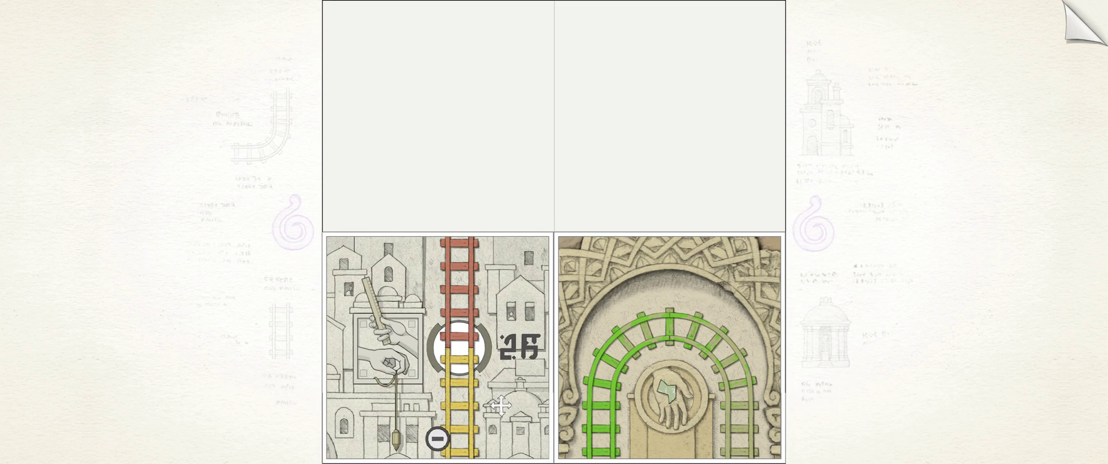
pyautogui.click(438, 437)
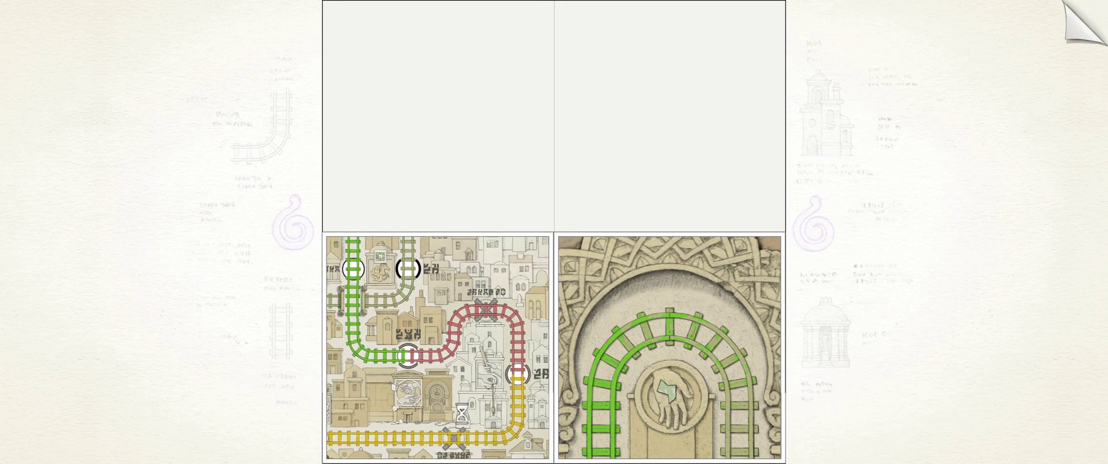
pyautogui.click(383, 264)
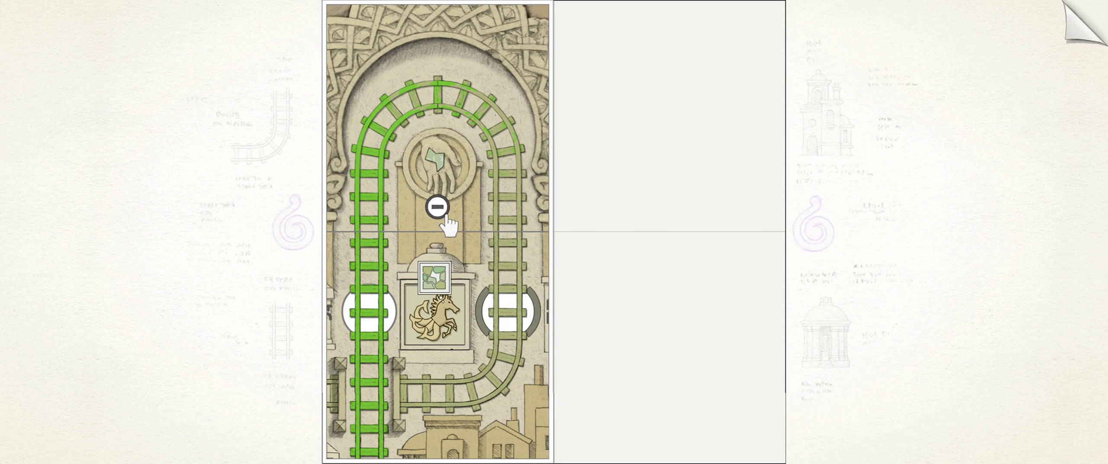
# - Detach the arch tile, survey the full rail network, and join the wall scene into one panel
pyautogui.click(438, 208)
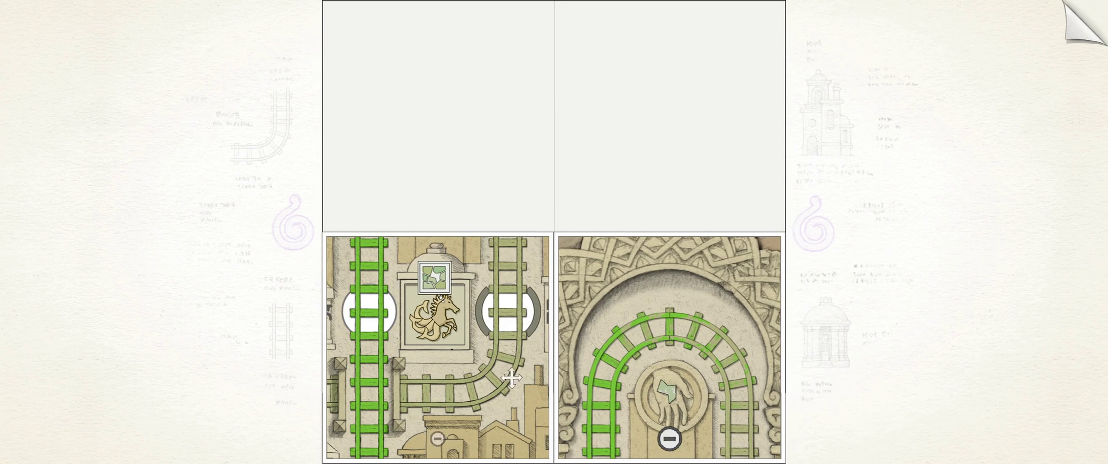
pyautogui.click(438, 440)
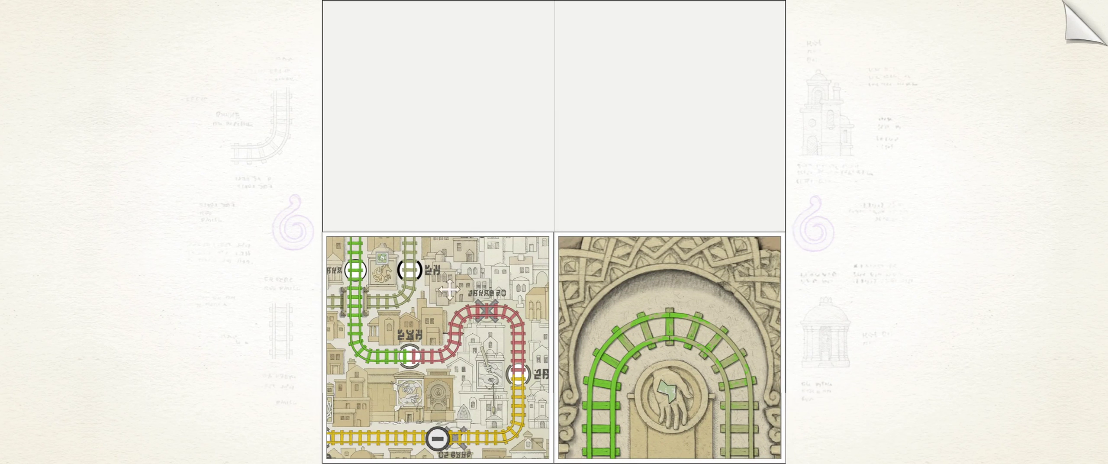
pyautogui.click(525, 368)
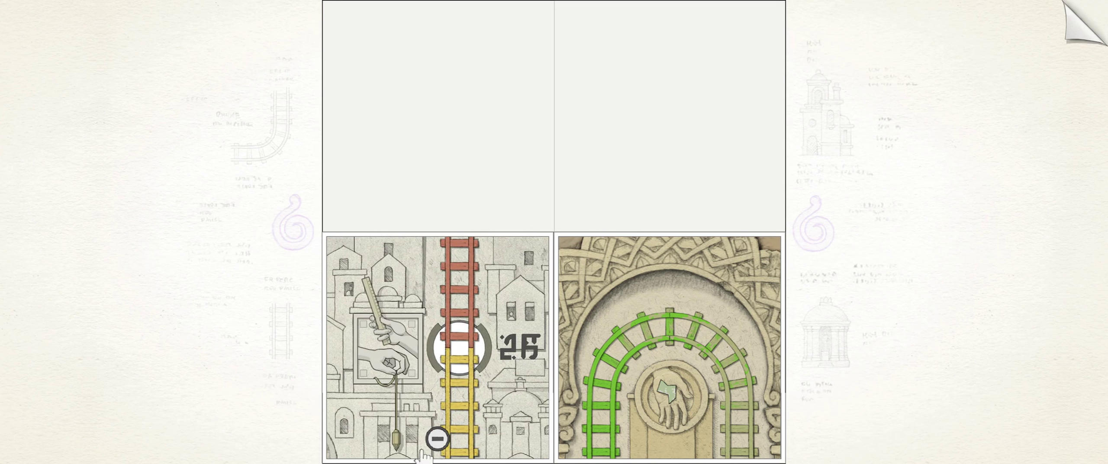
pyautogui.click(436, 440)
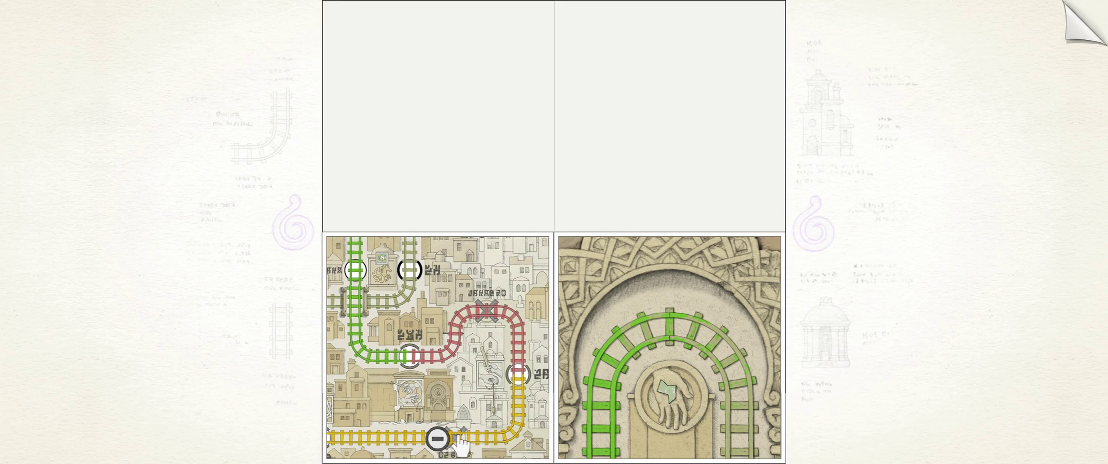
pyautogui.click(437, 440)
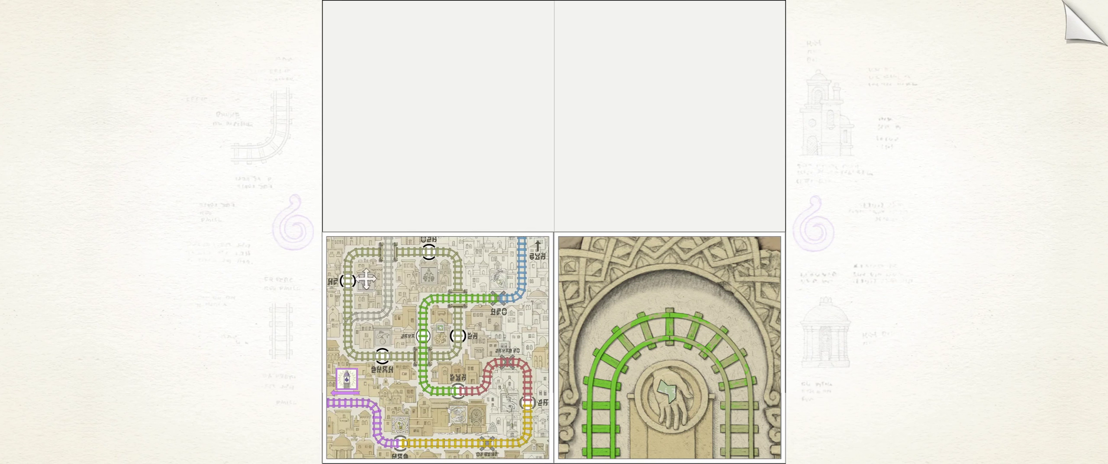
pyautogui.click(450, 416)
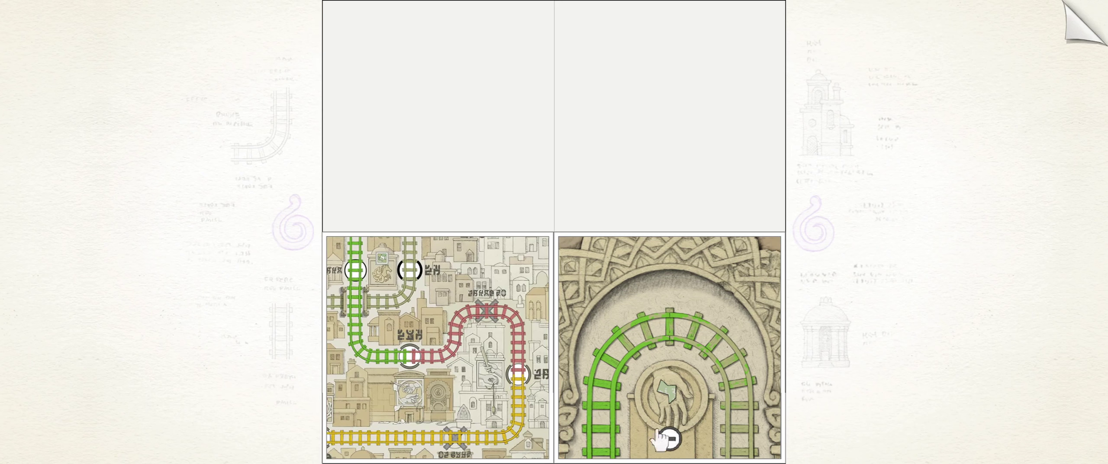
pyautogui.click(670, 439)
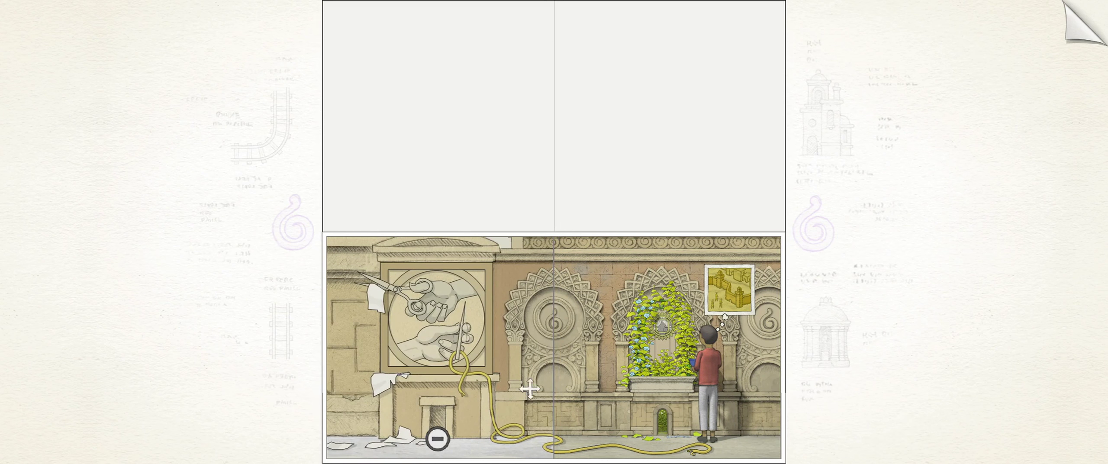
# - Move the wall scene to the top row and the scissors relief below, freeing the empty frame
pyautogui.moveTo(450, 347); pyautogui.dragTo(450, 117)
pyautogui.moveTo(658, 364); pyautogui.dragTo(658, 130)
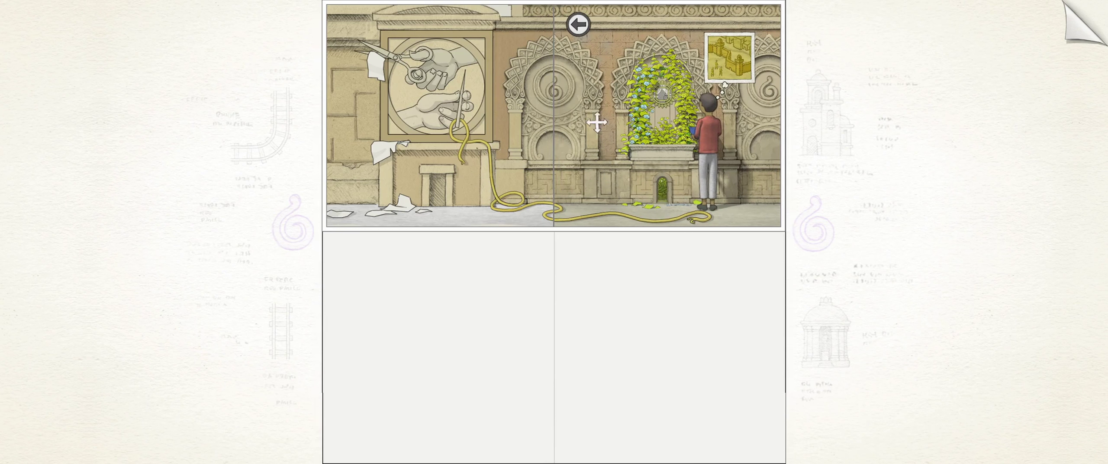
pyautogui.moveTo(658, 113); pyautogui.dragTo(667, 335)
pyautogui.click(730, 59)
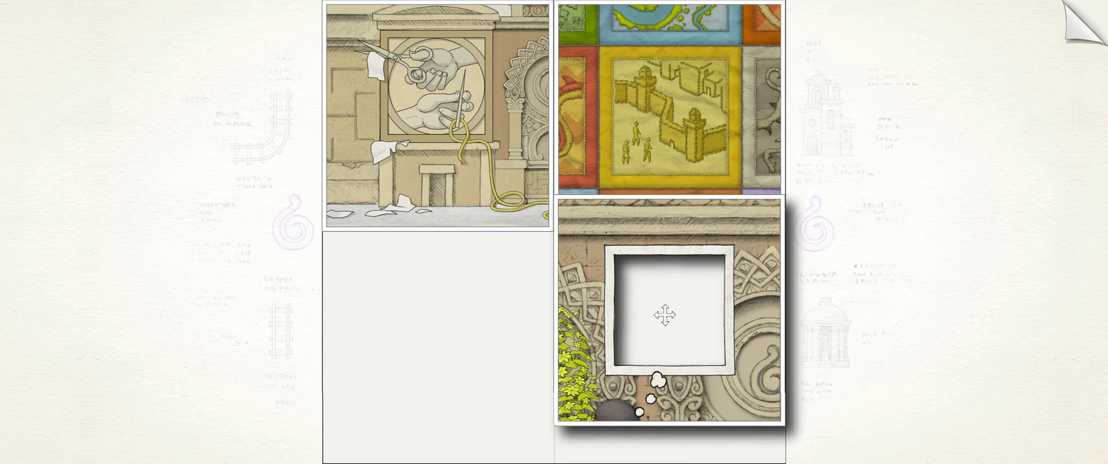
pyautogui.moveTo(438, 173); pyautogui.dragTo(437, 398)
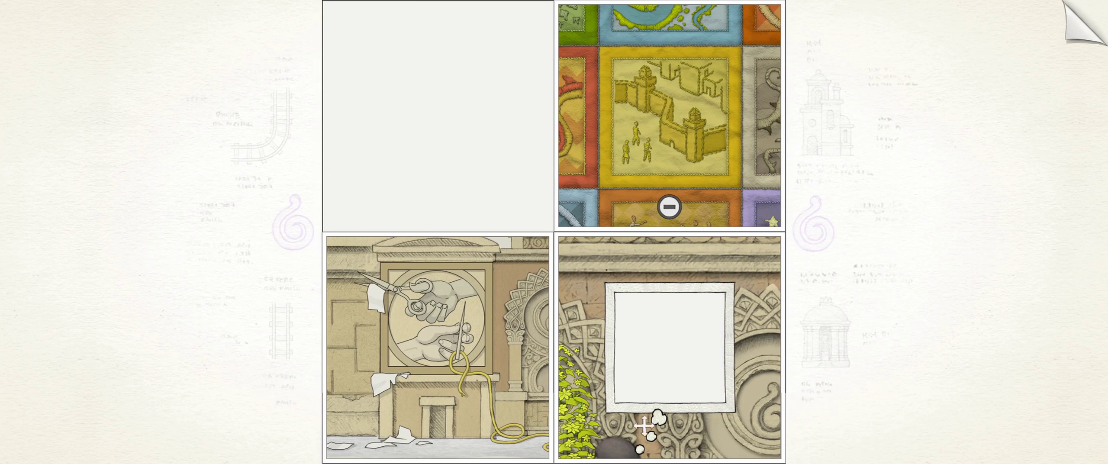
pyautogui.moveTo(675, 358)
pyautogui.mouseDown()
pyautogui.moveTo(636, 379)
pyautogui.moveTo(640, 437)
pyautogui.mouseUp()
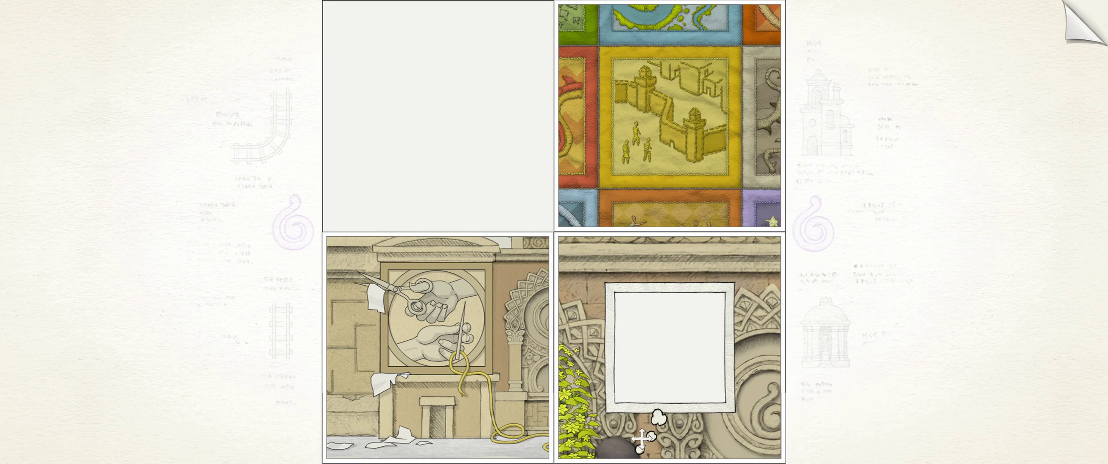
pyautogui.click(670, 208)
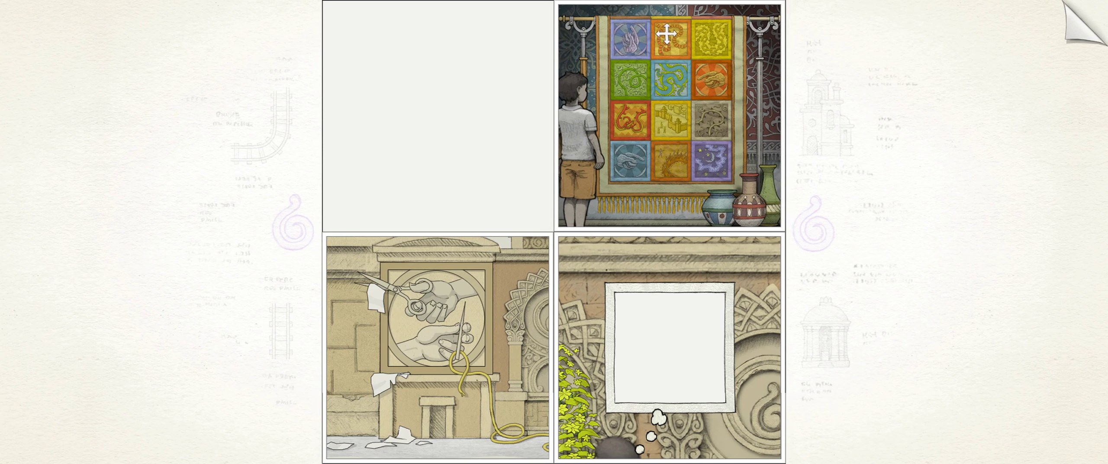
# - Try the empty frame on the tapestry and inspect its orange and blue pointing-hand panels
pyautogui.moveTo(692, 77); pyautogui.dragTo(669, 165)
pyautogui.moveTo(671, 346); pyautogui.dragTo(675, 388)
pyautogui.click(635, 39)
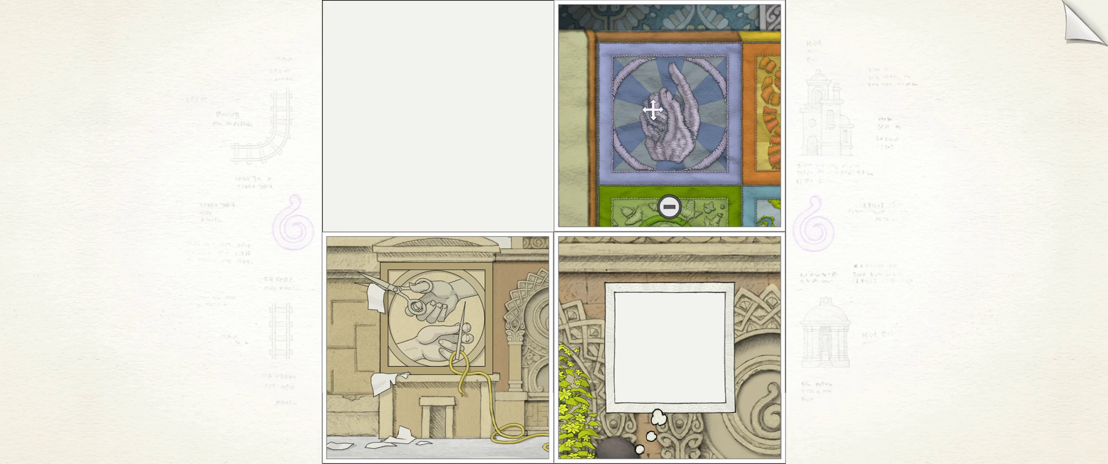
pyautogui.click(670, 208)
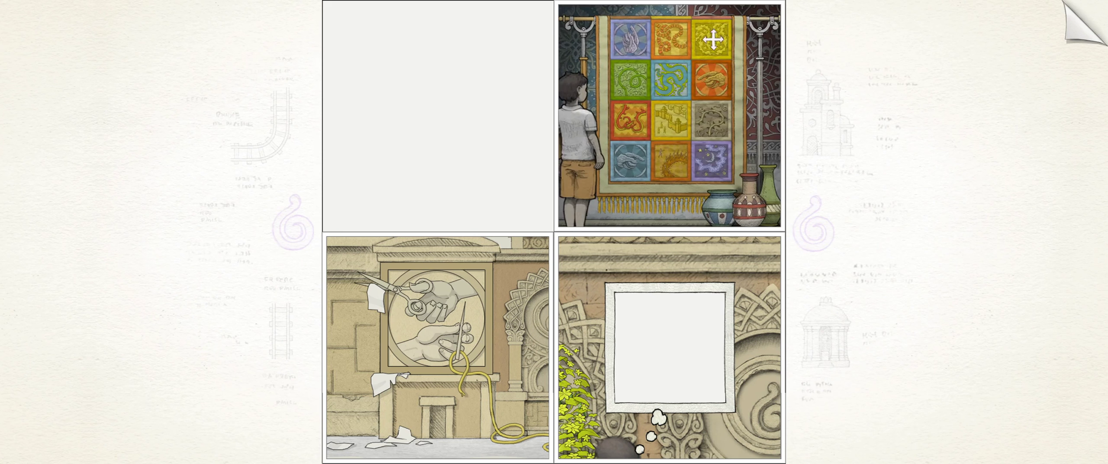
pyautogui.click(719, 90)
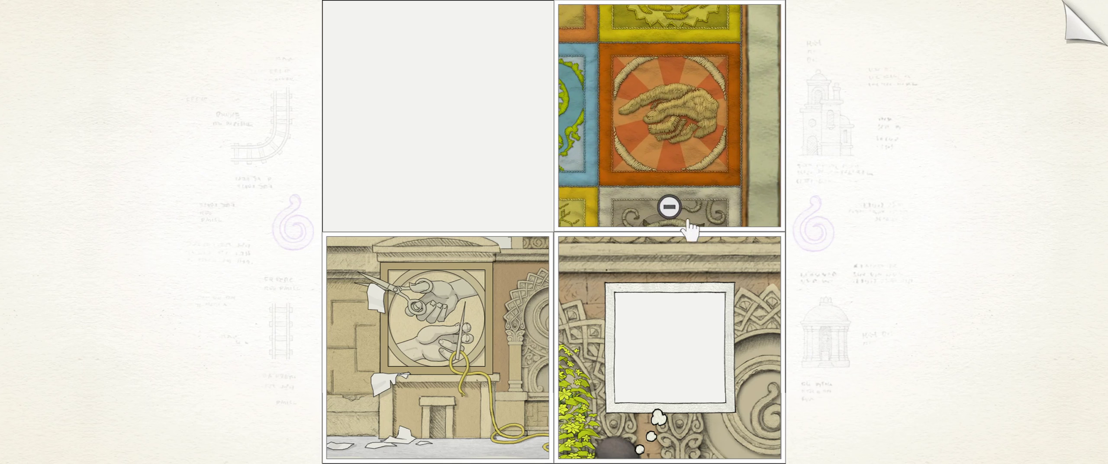
pyautogui.click(673, 198)
pyautogui.click(646, 180)
pyautogui.click(670, 208)
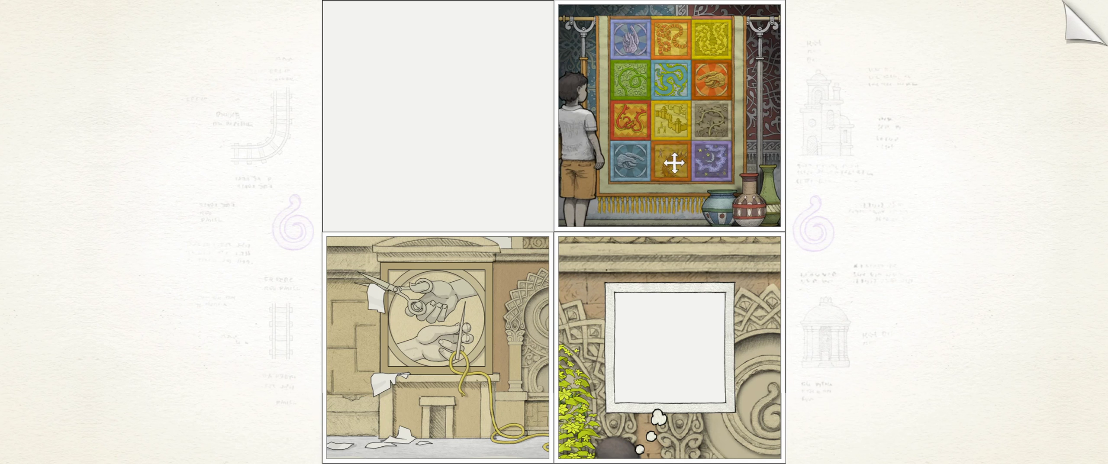
pyautogui.moveTo(459, 410)
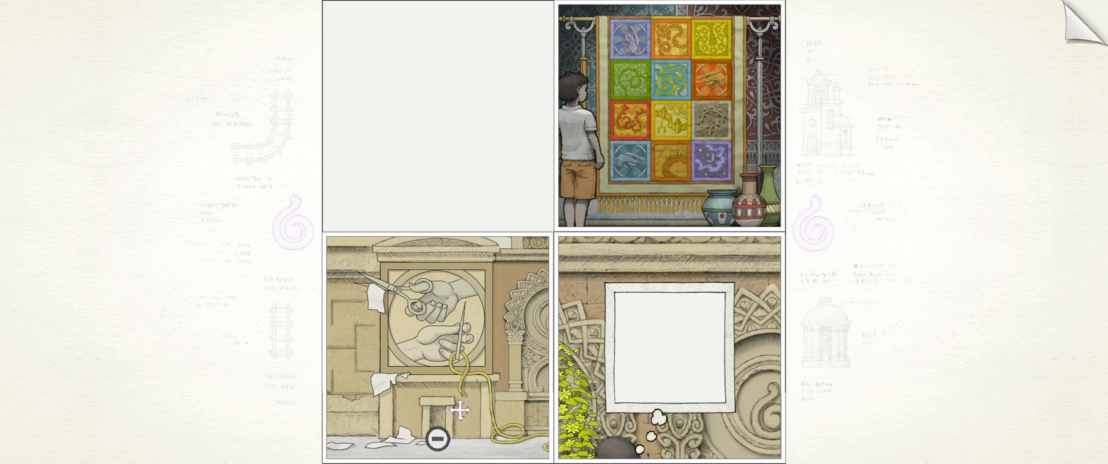
# - Try the frame on the purple hand and join the scissors relief to the ivy wall
pyautogui.moveTo(550, 402)
pyautogui.mouseDown()
pyautogui.moveTo(355, 416)
pyautogui.moveTo(668, 346)
pyautogui.moveTo(672, 130)
pyautogui.mouseUp()
pyautogui.click(632, 39)
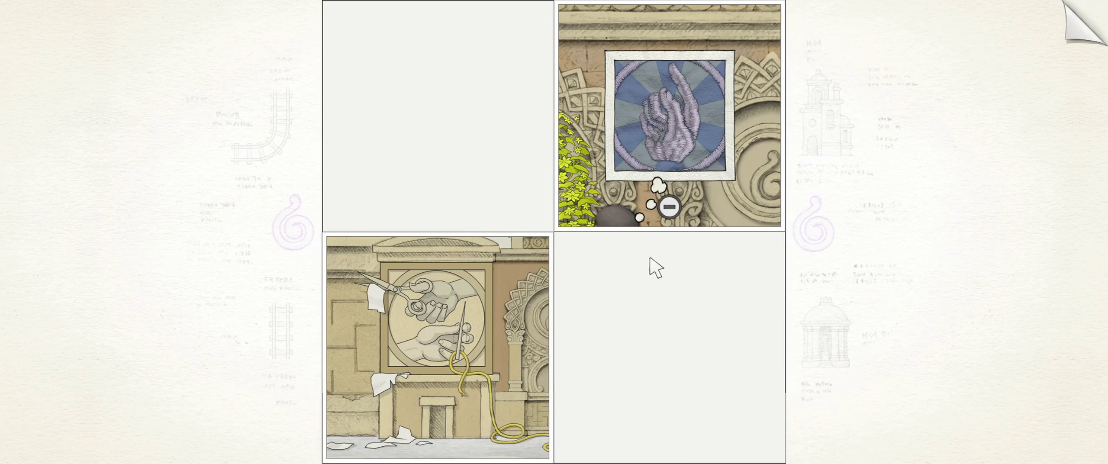
pyautogui.click(671, 208)
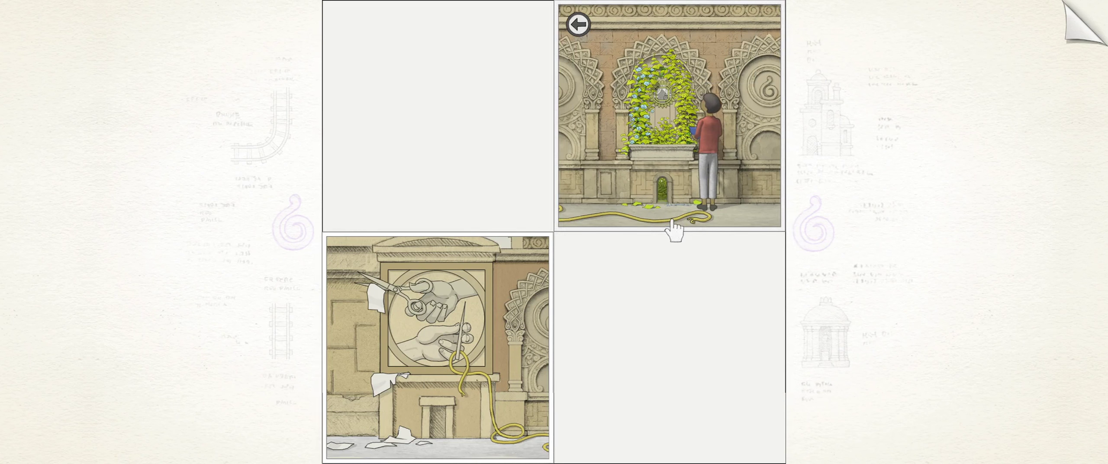
pyautogui.moveTo(484, 381); pyautogui.dragTo(485, 152)
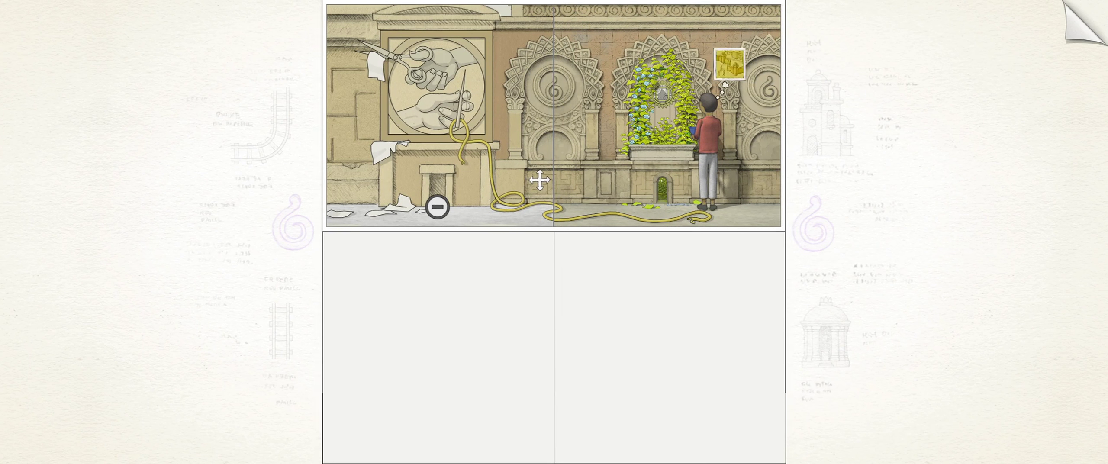
pyautogui.click(728, 59)
pyautogui.moveTo(678, 117); pyautogui.dragTo(679, 346)
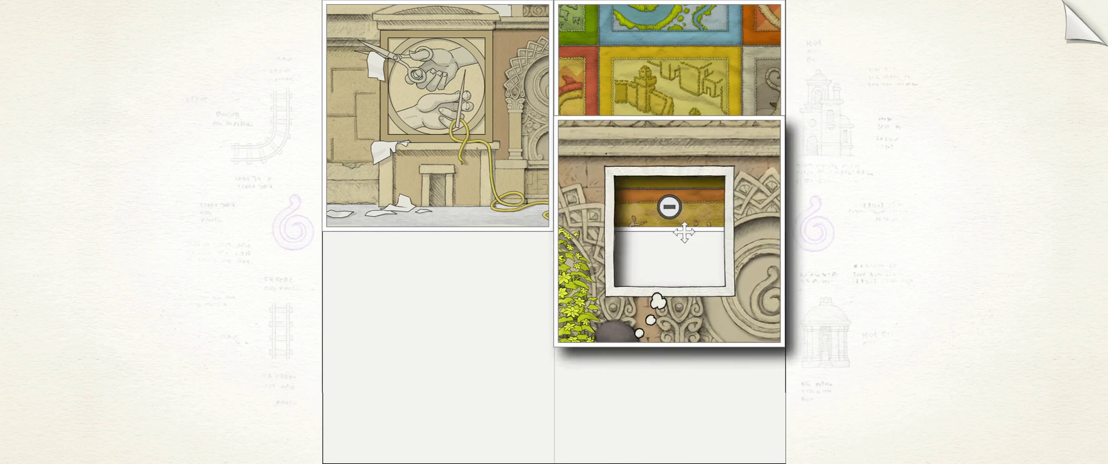
pyautogui.click(669, 207)
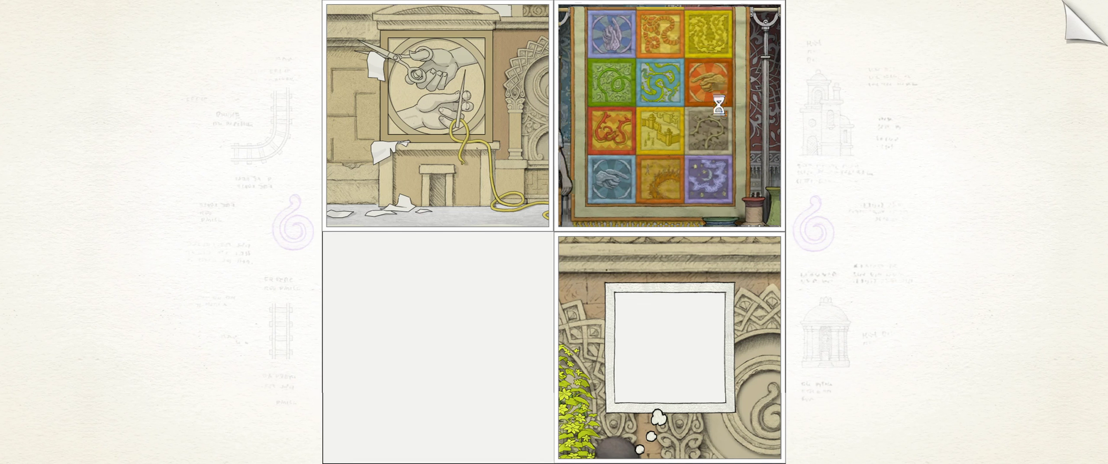
# - Fit the empty window over the orange hand so the boy walks left with his bowl
pyautogui.click(721, 87)
pyautogui.moveTo(680, 299); pyautogui.dragTo(691, 93)
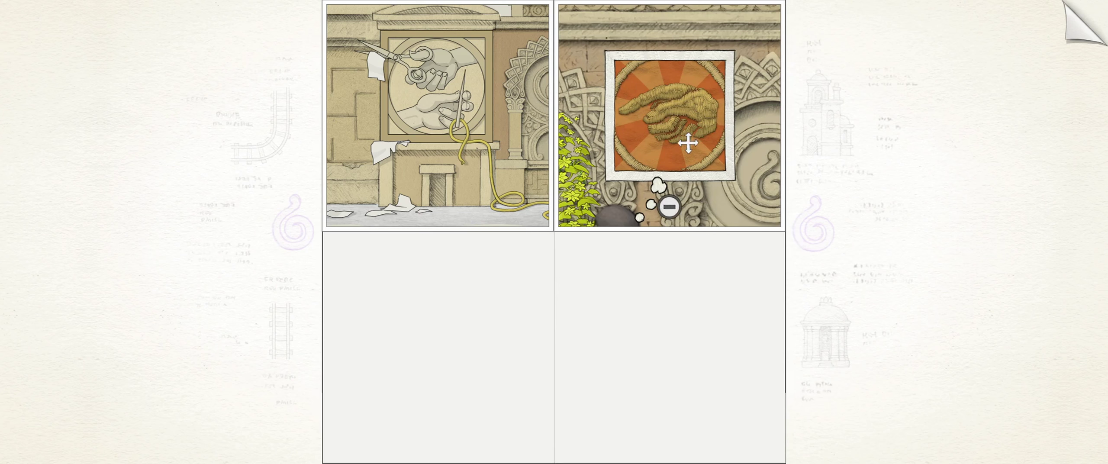
pyautogui.click(670, 207)
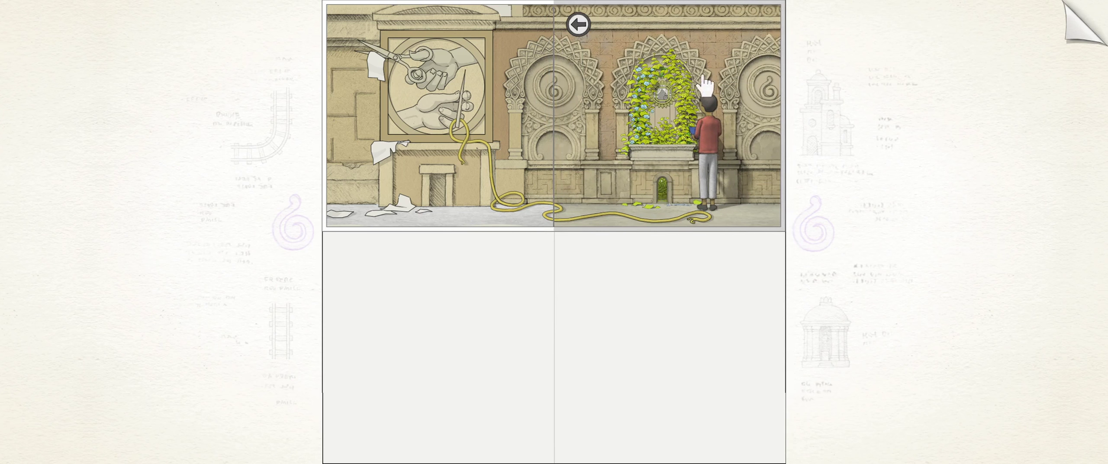
pyautogui.click(673, 178)
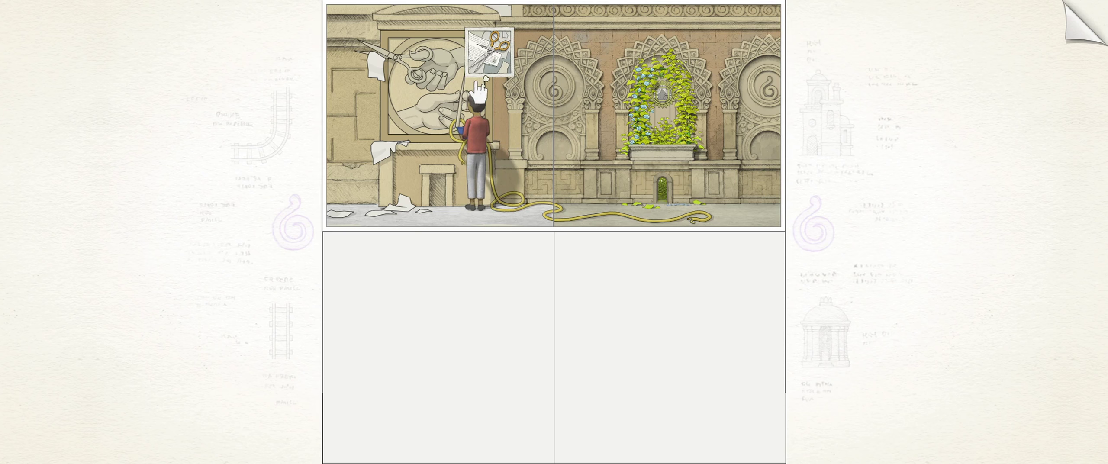
# - Peel the frame from the scissors thought, swap it with the books scene, and rejoin the wall
pyautogui.click(485, 52)
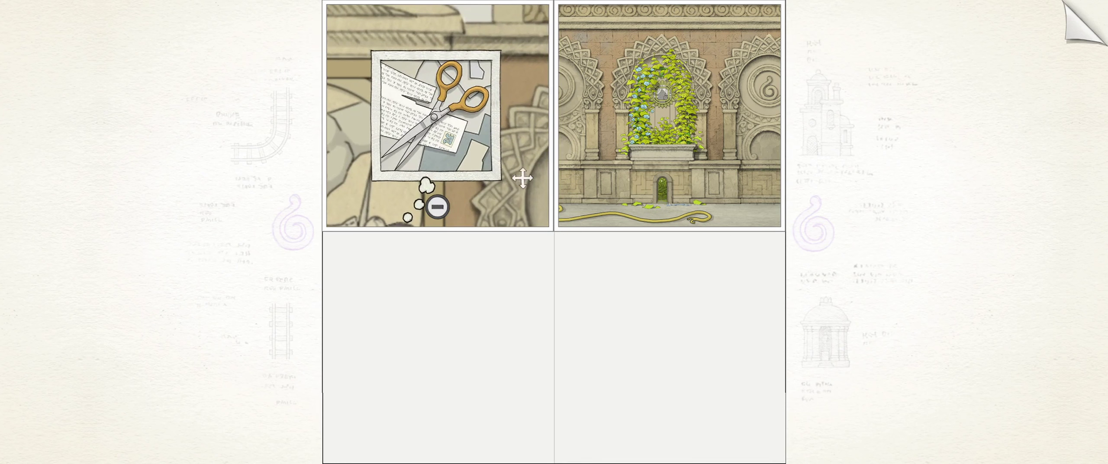
pyautogui.moveTo(523, 184); pyautogui.dragTo(485, 373)
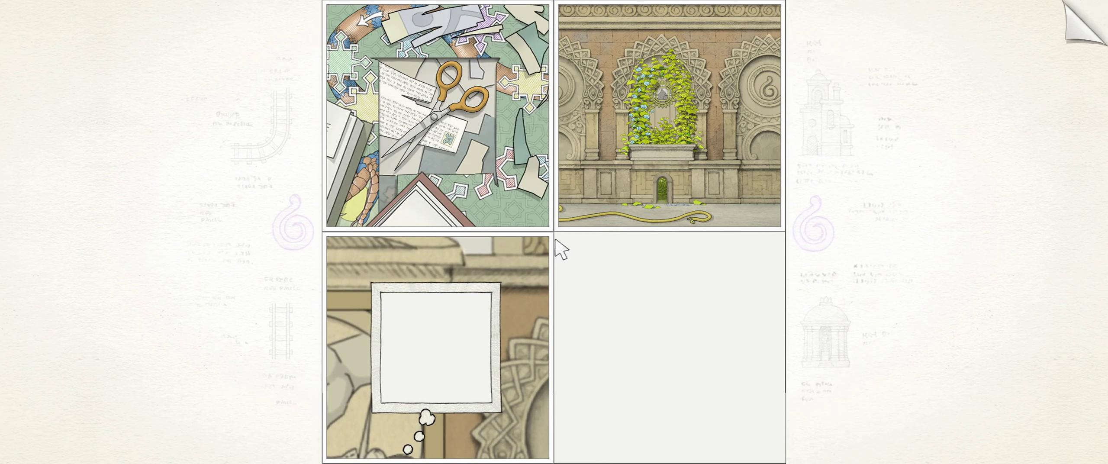
pyautogui.click(437, 206)
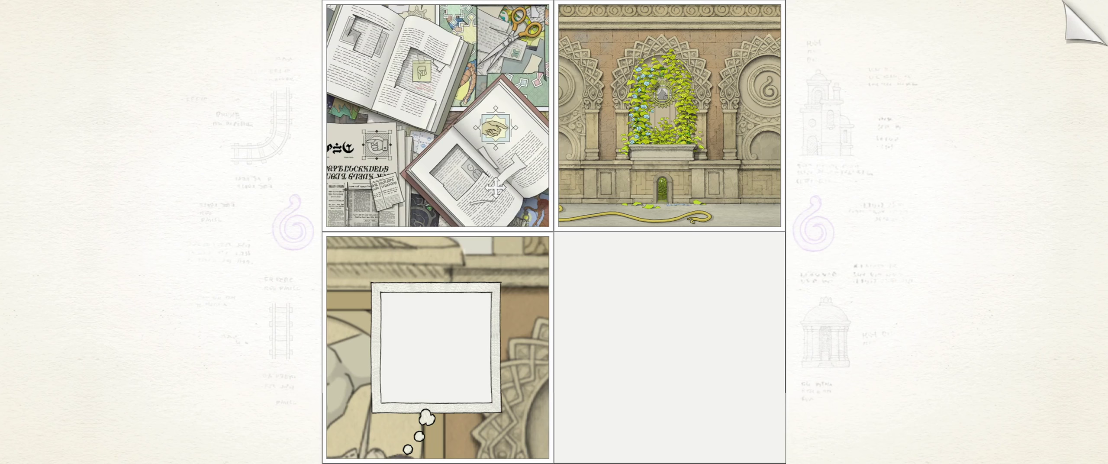
pyautogui.moveTo(511, 284); pyautogui.dragTo(516, 84)
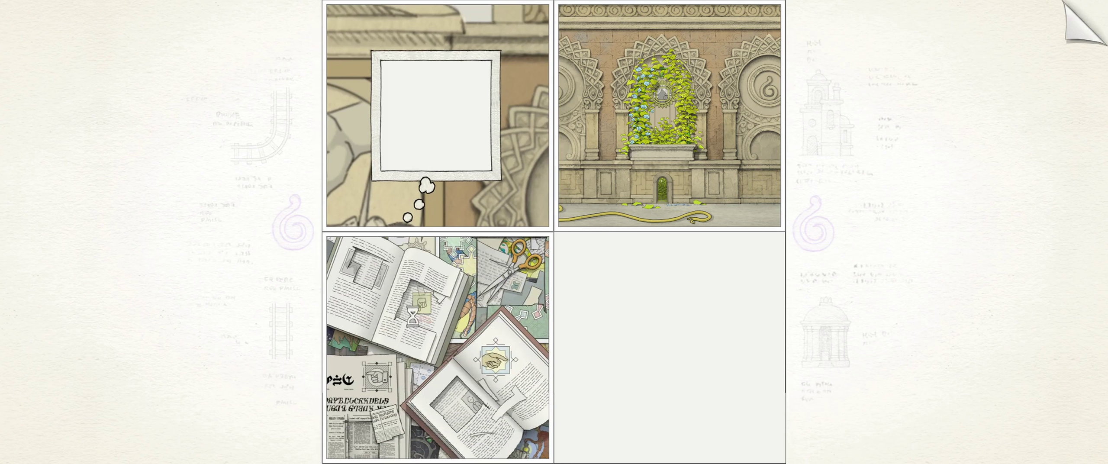
pyautogui.click(497, 327)
pyautogui.moveTo(482, 128)
pyautogui.mouseDown()
pyautogui.moveTo(496, 172)
pyautogui.moveTo(483, 379)
pyautogui.mouseUp()
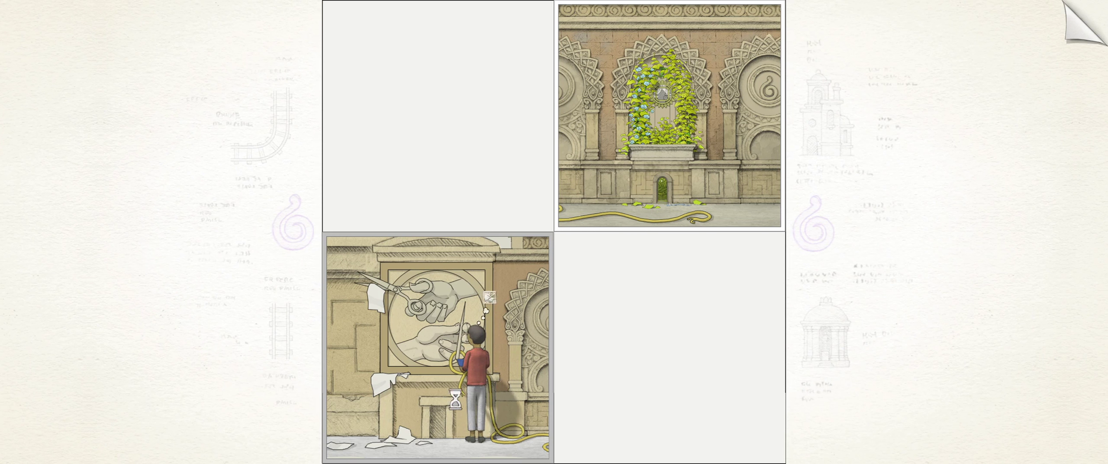
pyautogui.moveTo(502, 411); pyautogui.dragTo(482, 182)
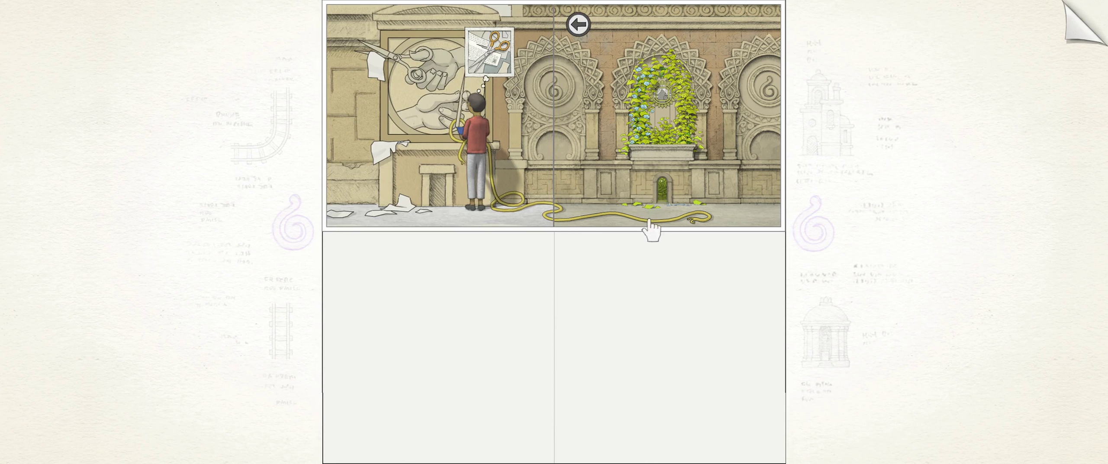
# - Split and rejoin the top wall scenes so they form one continuous view
pyautogui.click(577, 24)
pyautogui.moveTo(668, 139); pyautogui.dragTo(437, 347)
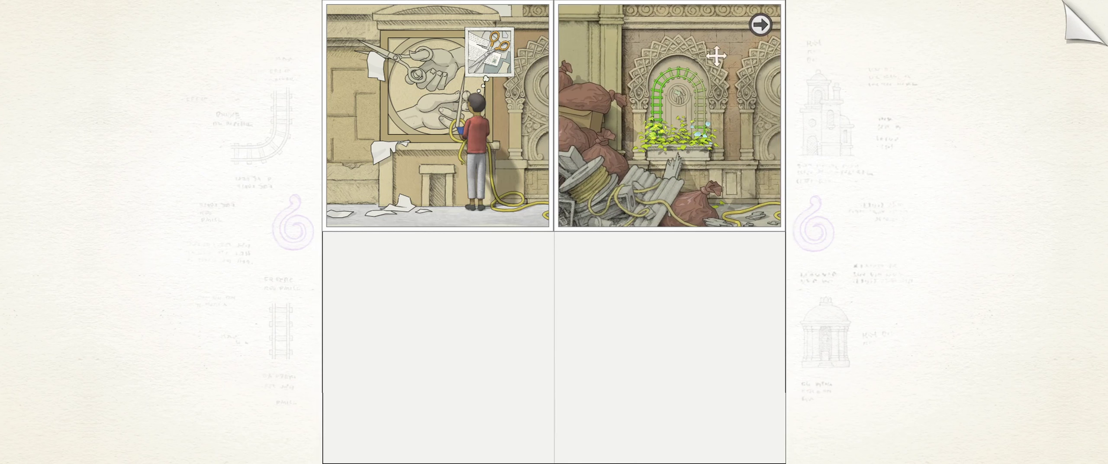
pyautogui.click(760, 26)
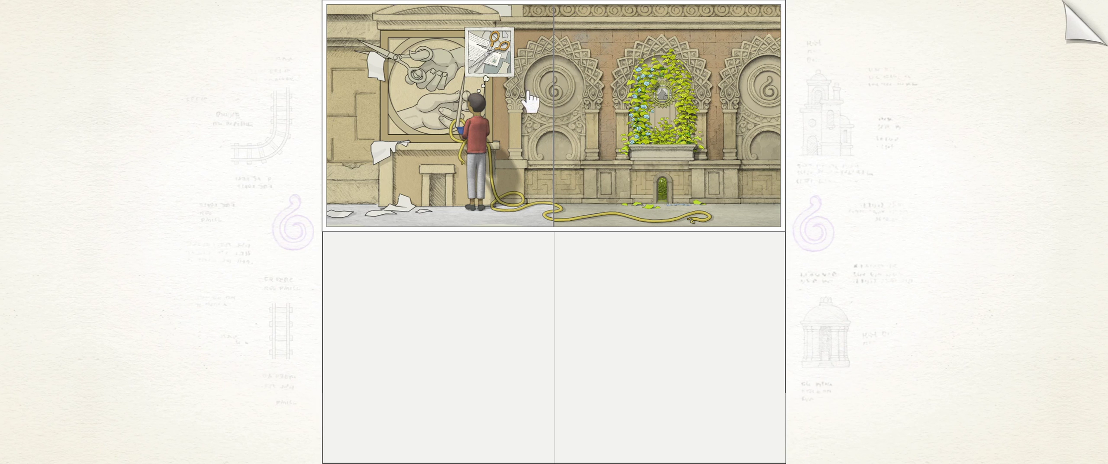
pyautogui.moveTo(658, 121)
pyautogui.click(578, 24)
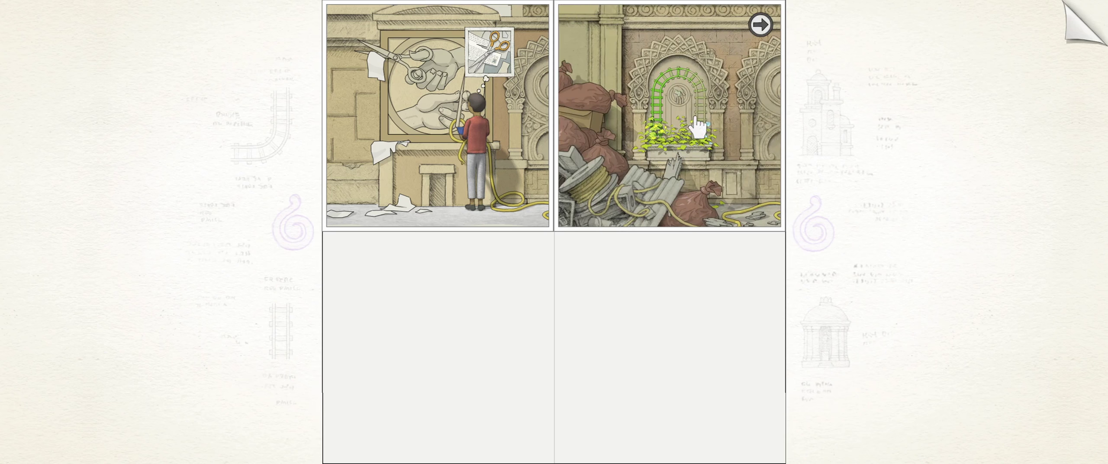
pyautogui.click(760, 26)
pyautogui.moveTo(510, 148); pyautogui.dragTo(499, 174)
# - Move the empty frame from the scissors thought onto the book's hand symbol
pyautogui.click(500, 43)
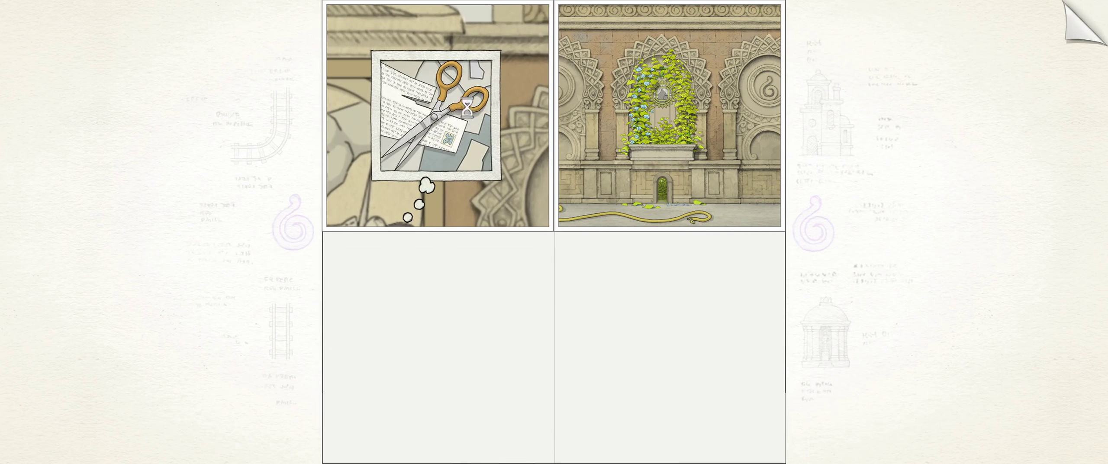
pyautogui.moveTo(407, 213); pyautogui.dragTo(440, 338)
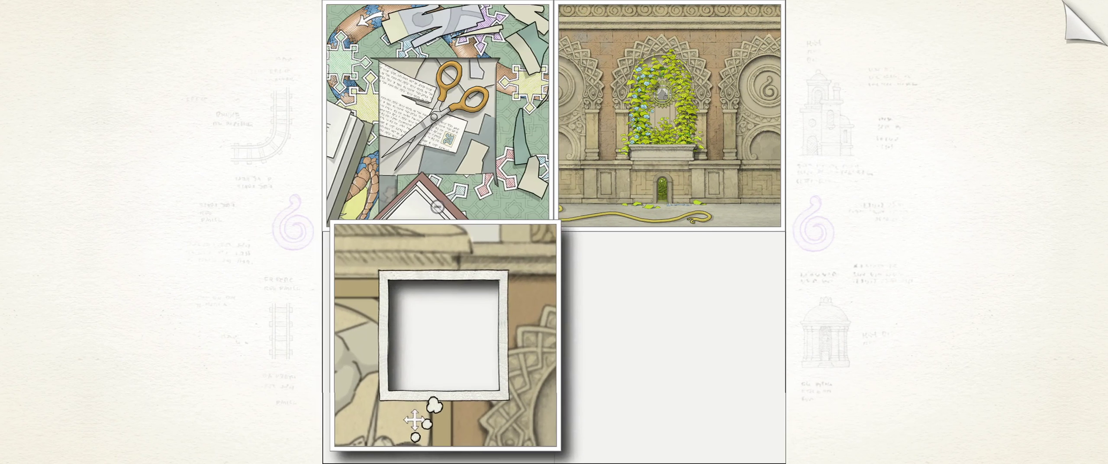
pyautogui.click(433, 217)
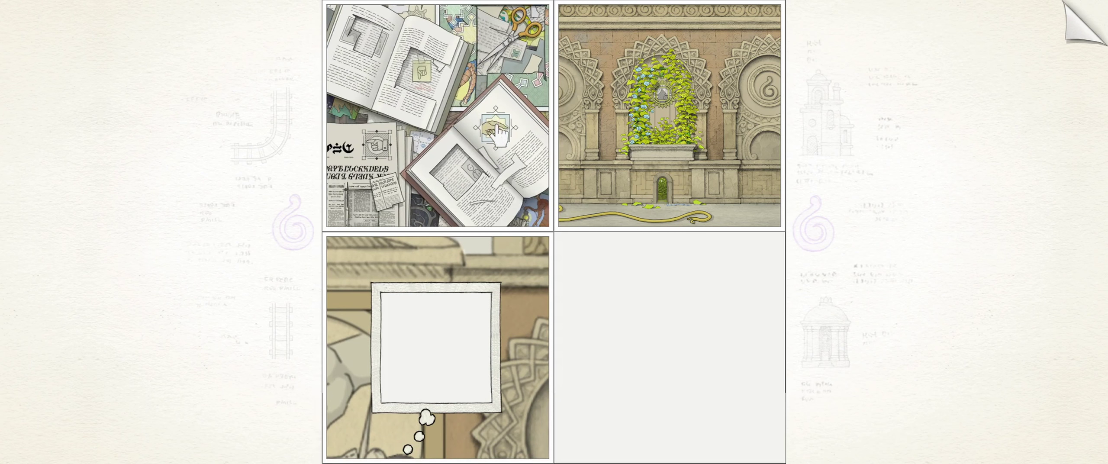
pyautogui.click(501, 132)
pyautogui.moveTo(435, 148); pyautogui.dragTo(450, 156)
pyautogui.moveTo(477, 330); pyautogui.dragTo(487, 169)
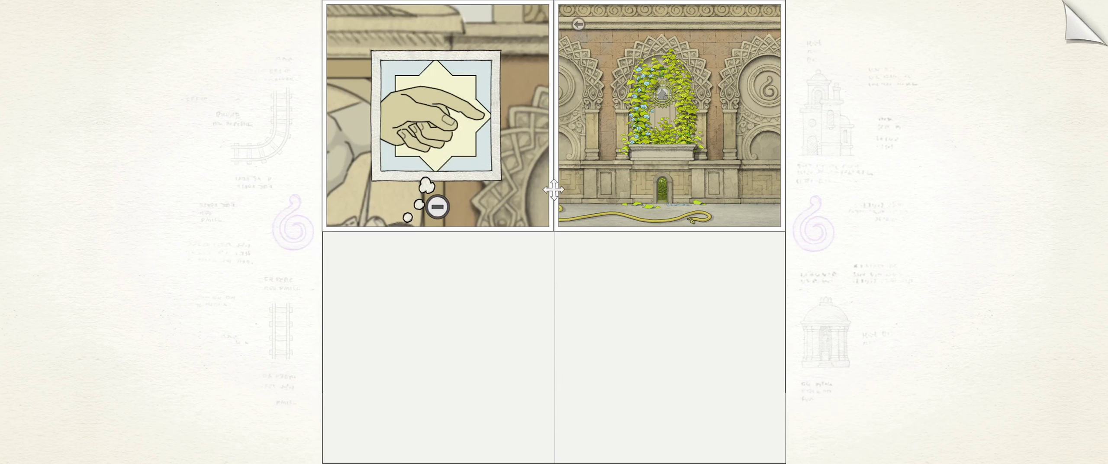
pyautogui.click(437, 207)
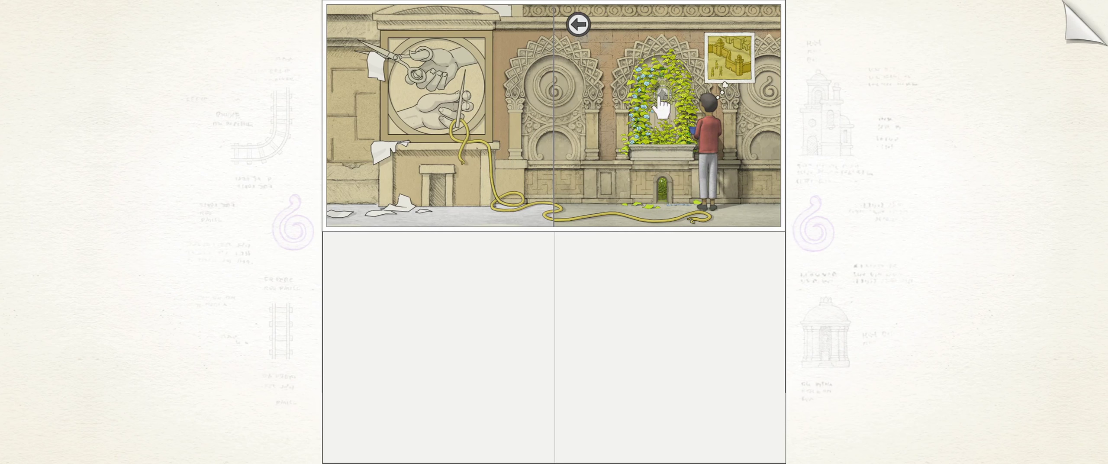
# - Move the frame from the yellow castle thought onto the quilt's orange hand square
pyautogui.click(736, 62)
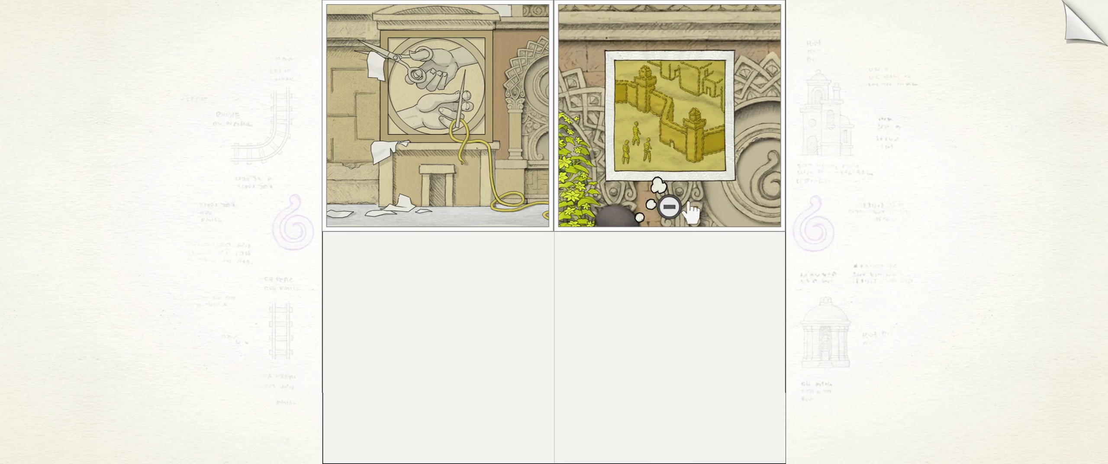
pyautogui.click(669, 208)
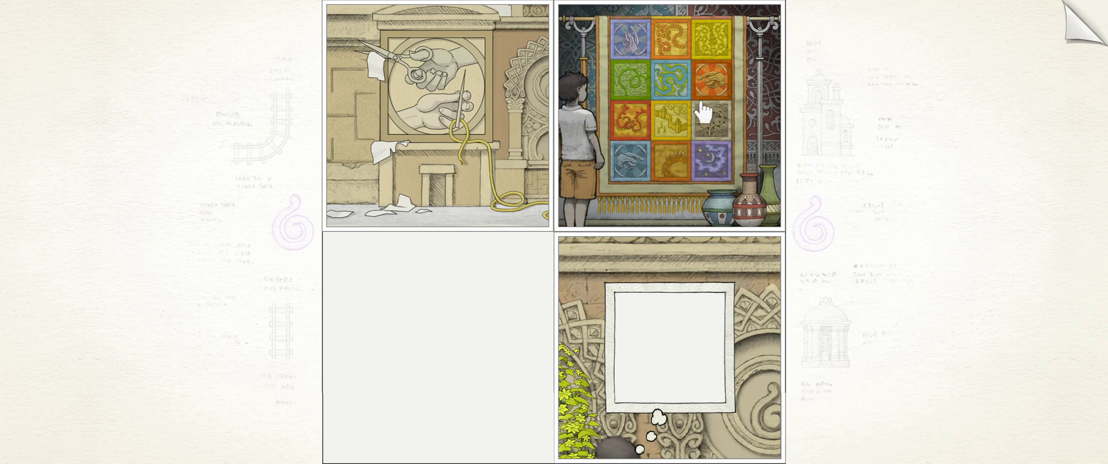
pyautogui.click(718, 97)
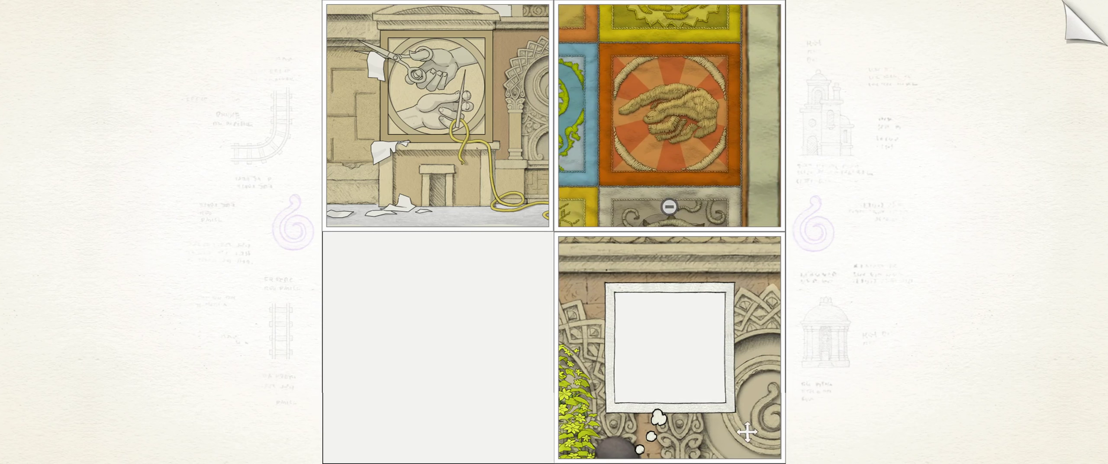
pyautogui.moveTo(670, 346); pyautogui.dragTo(670, 118)
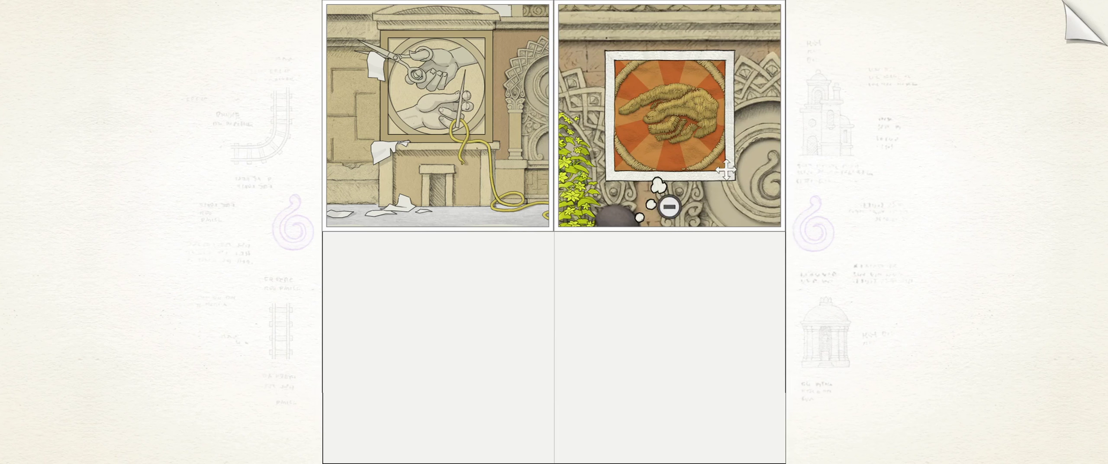
pyautogui.click(670, 209)
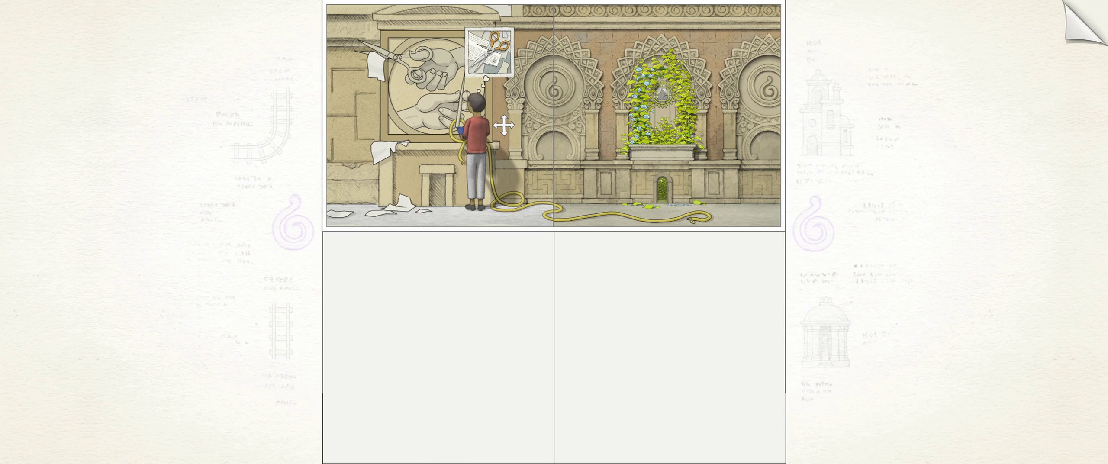
pyautogui.moveTo(662, 193)
pyautogui.moveTo(667, 113)
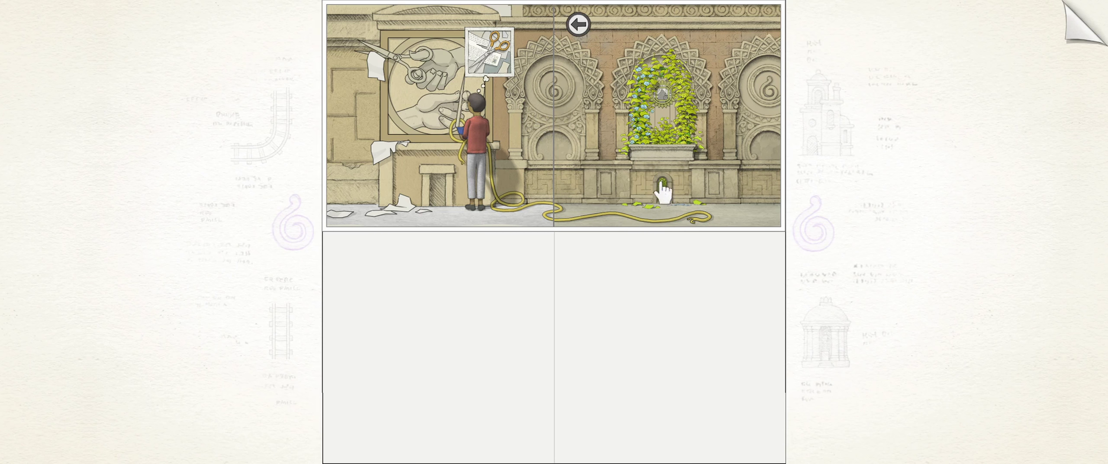
pyautogui.click(490, 61)
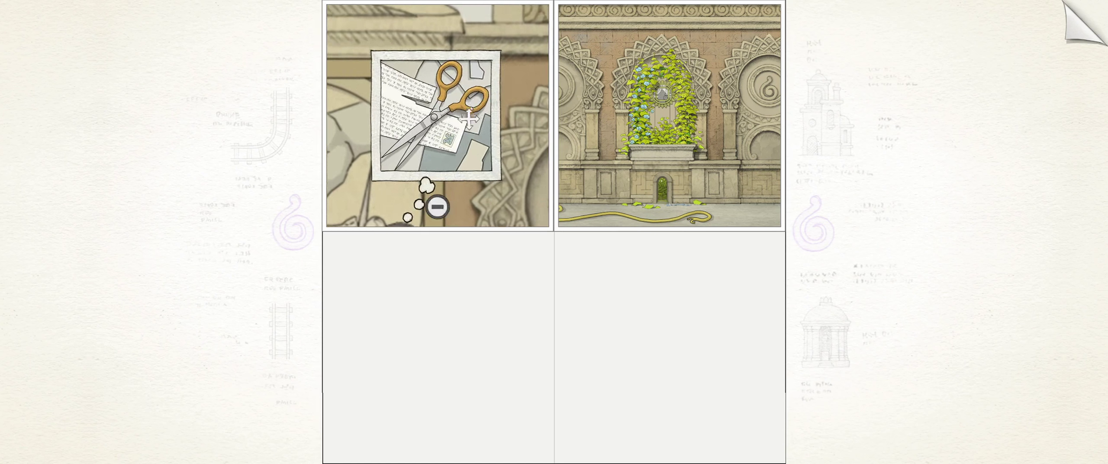
pyautogui.moveTo(447, 135); pyautogui.dragTo(459, 359)
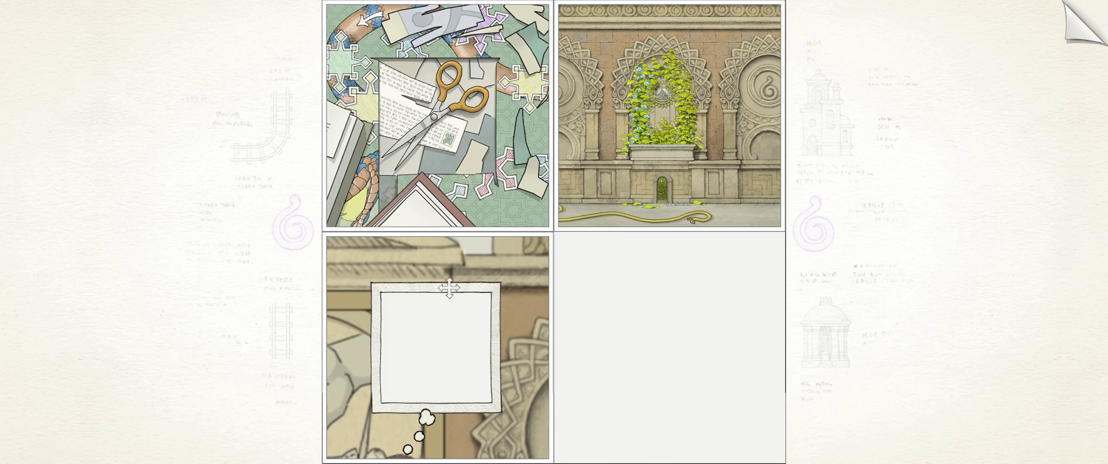
pyautogui.click(442, 208)
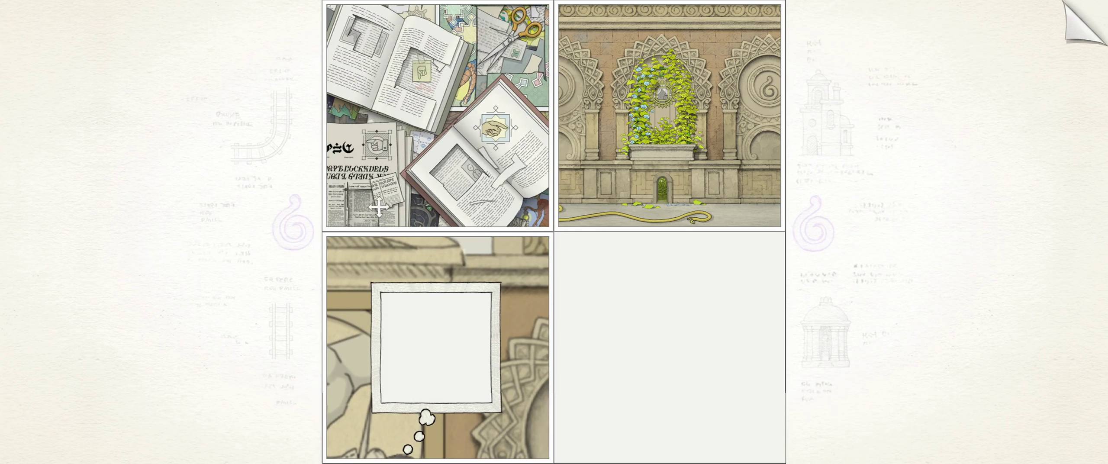
pyautogui.click(383, 156)
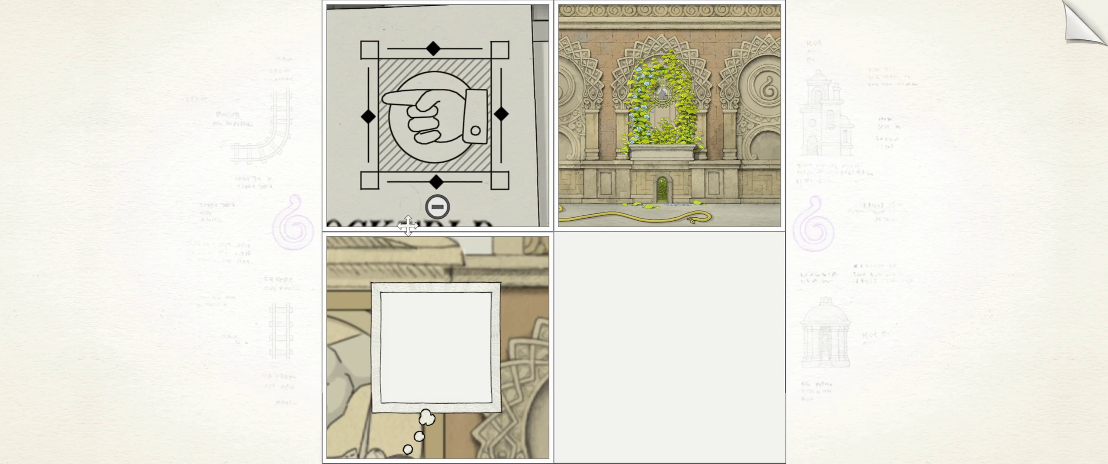
pyautogui.moveTo(391, 341); pyautogui.dragTo(433, 138)
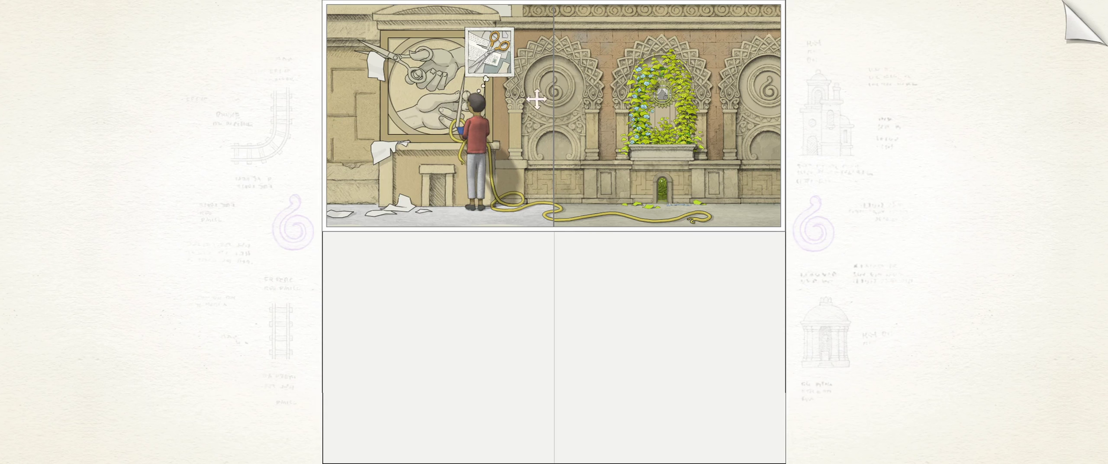
# - Rearrange the tiles so the boy's scene sits beside the ivy wall
pyautogui.moveTo(609, 153); pyautogui.dragTo(439, 346)
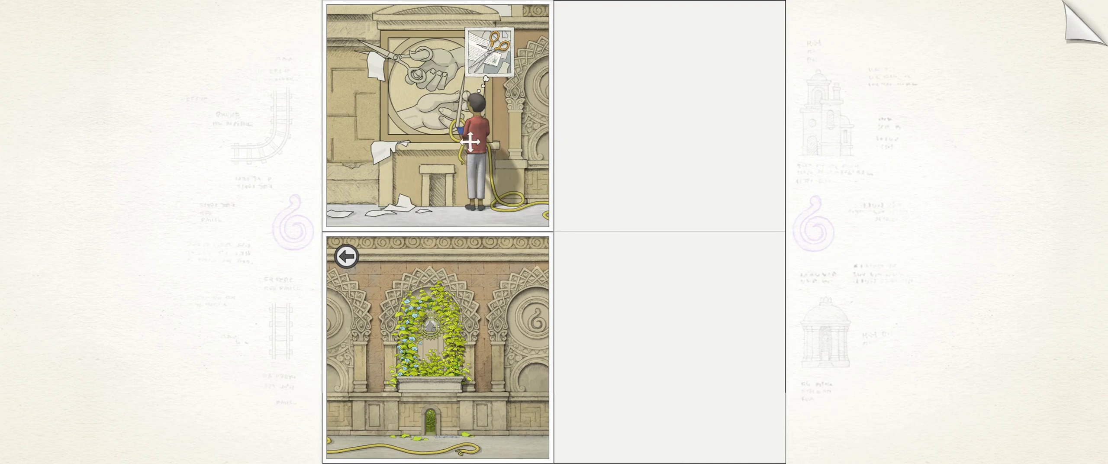
pyautogui.moveTo(439, 117); pyautogui.dragTo(669, 117)
pyautogui.moveTo(439, 347)
pyautogui.mouseDown()
pyautogui.moveTo(493, 212)
pyautogui.moveTo(502, 148)
pyautogui.mouseUp()
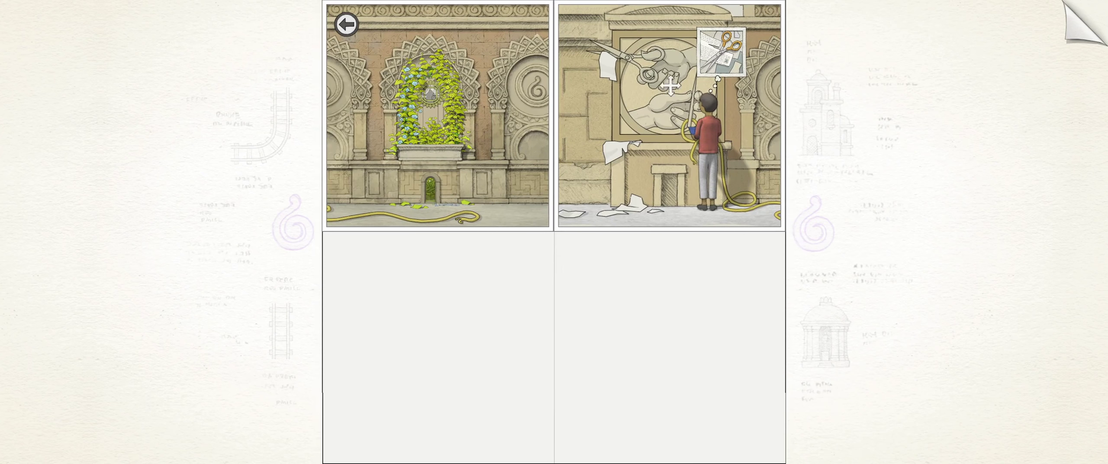
pyautogui.moveTo(684, 83); pyautogui.dragTo(732, 62)
# - Frame the book's pointing hand as the boy's thought, then open the small ivy doorway
pyautogui.click(732, 62)
pyautogui.moveTo(669, 117); pyautogui.dragTo(669, 347)
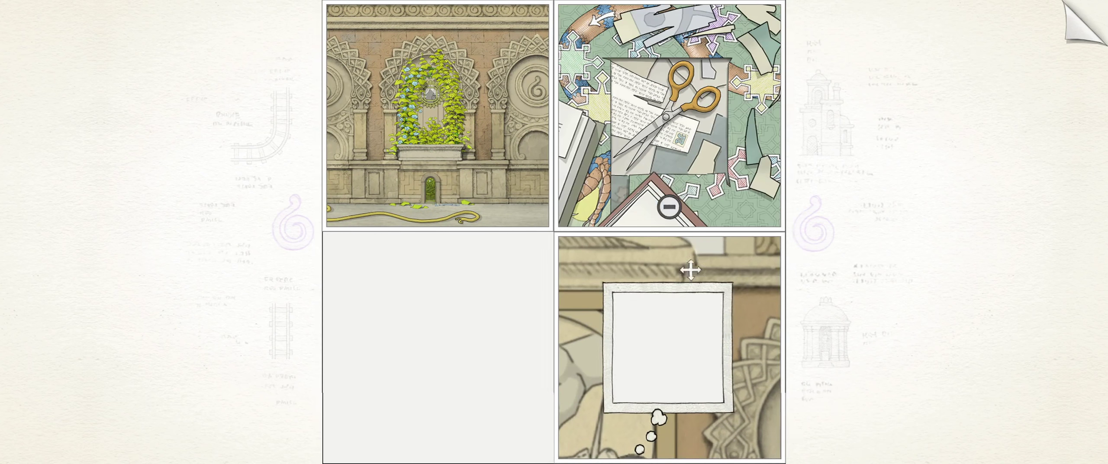
pyautogui.click(669, 210)
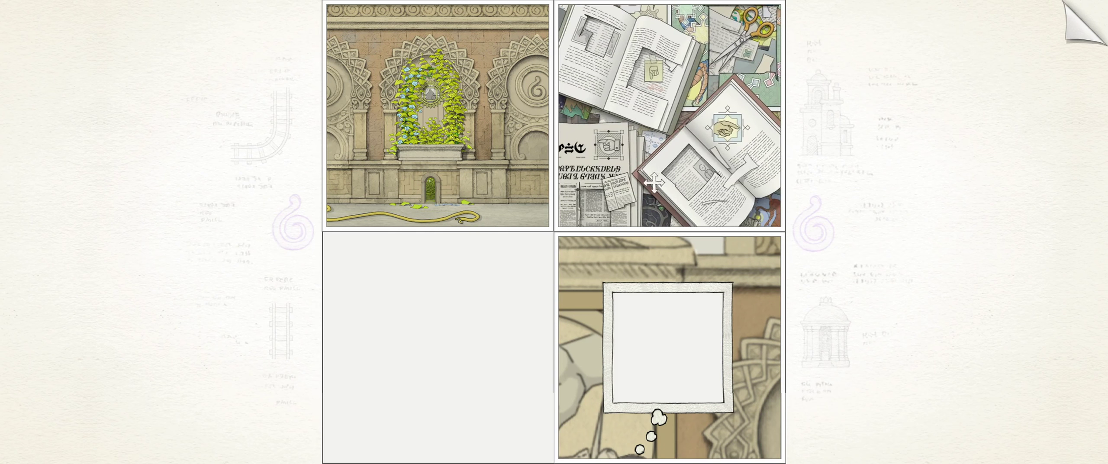
pyautogui.click(626, 153)
pyautogui.moveTo(670, 346); pyautogui.dragTo(669, 117)
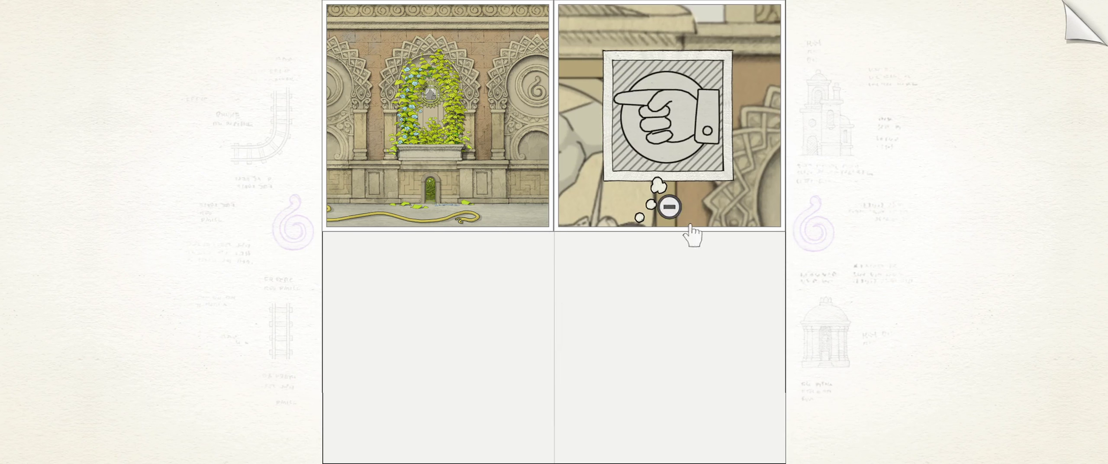
pyautogui.click(669, 211)
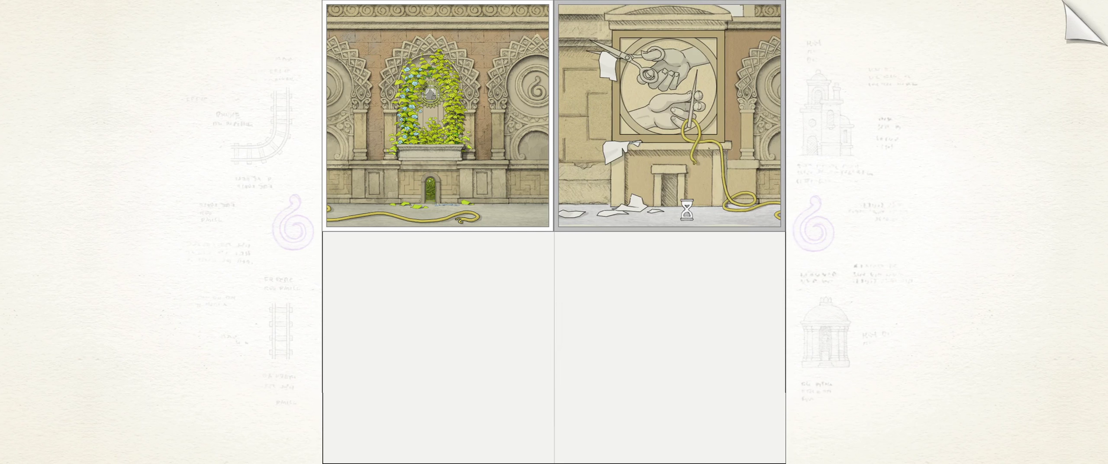
pyautogui.moveTo(465, 103)
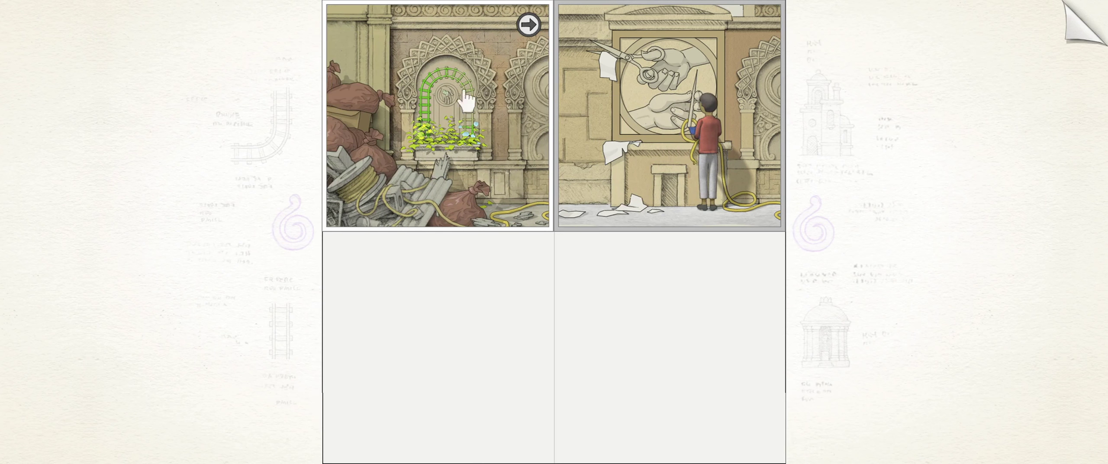
pyautogui.click(528, 26)
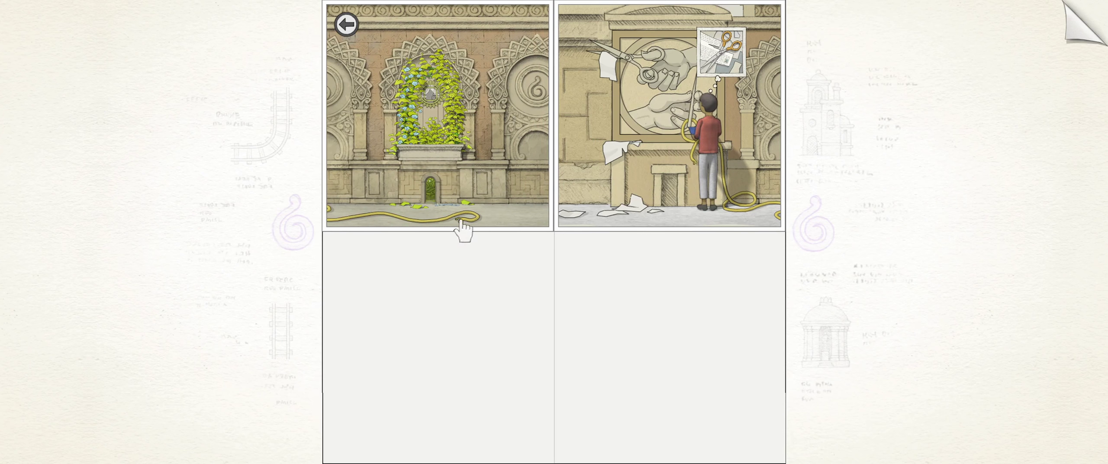
pyautogui.click(437, 224)
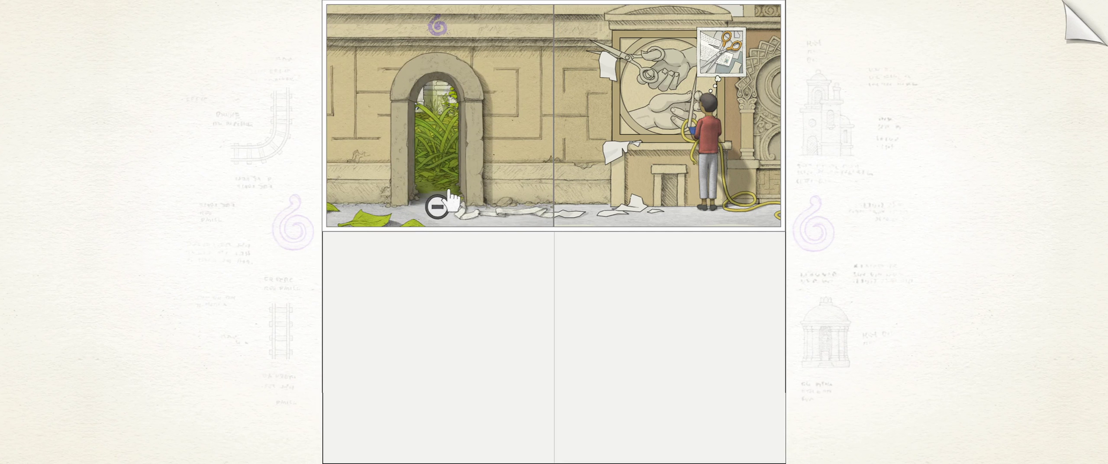
# - Frame the pointing hand in the boy's bubble so he exits through the archway, then widen the ivy wall
pyautogui.moveTo(684, 102); pyautogui.dragTo(723, 59)
pyautogui.click(723, 59)
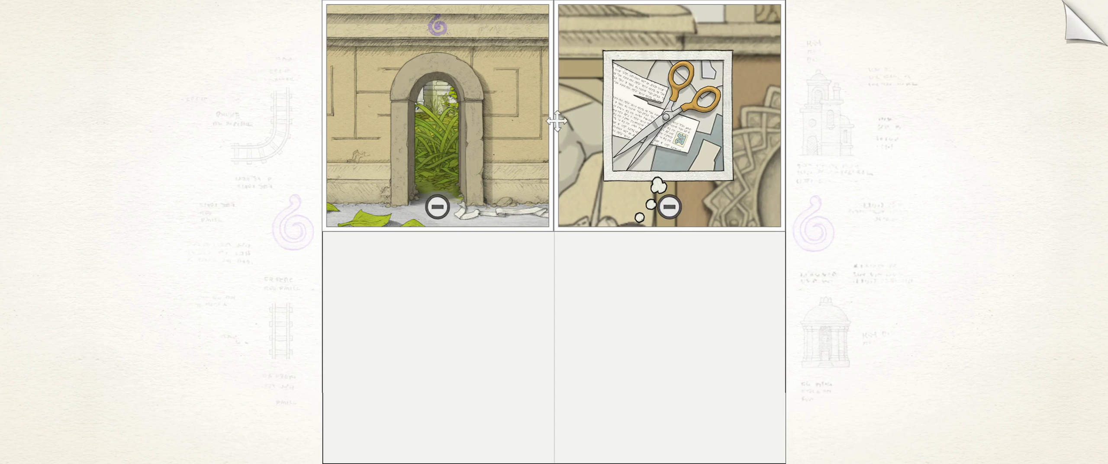
pyautogui.click(661, 203)
pyautogui.click(670, 210)
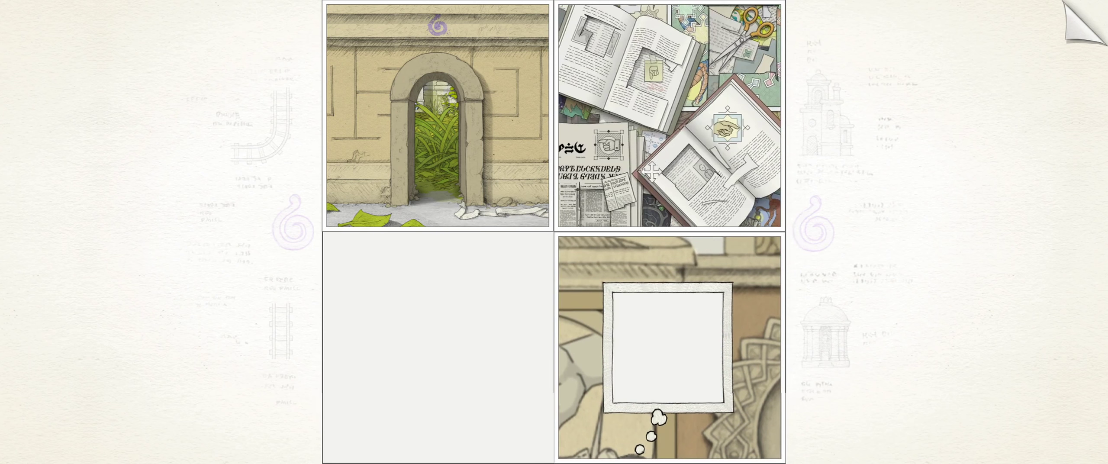
pyautogui.click(612, 148)
pyautogui.moveTo(635, 264); pyautogui.dragTo(673, 87)
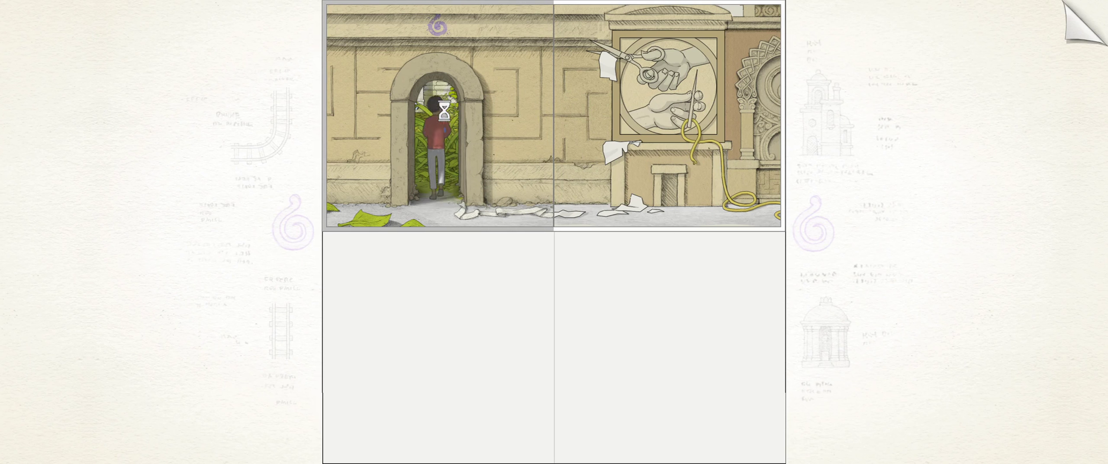
pyautogui.click(438, 208)
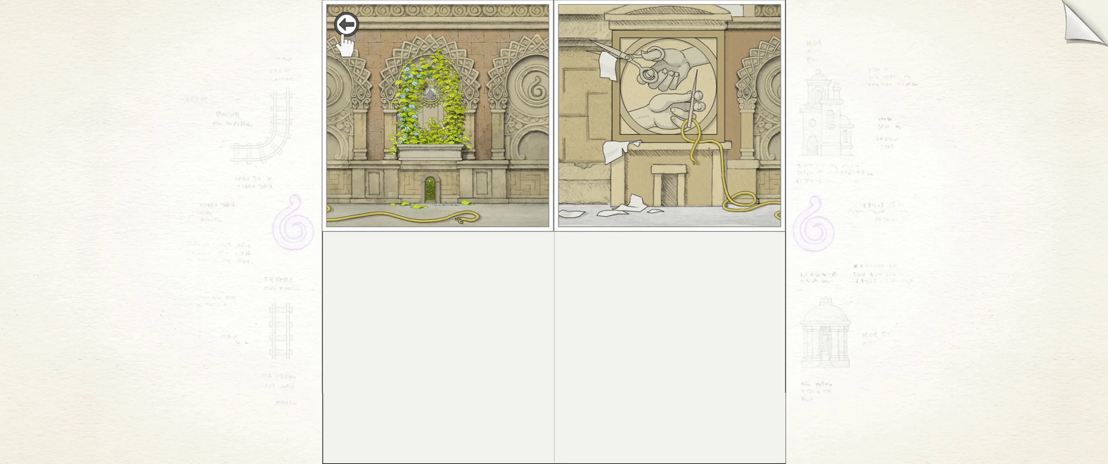
# - Pan across the neighbouring scenes to the rooftops and examine the tower balcony plant
pyautogui.click(345, 26)
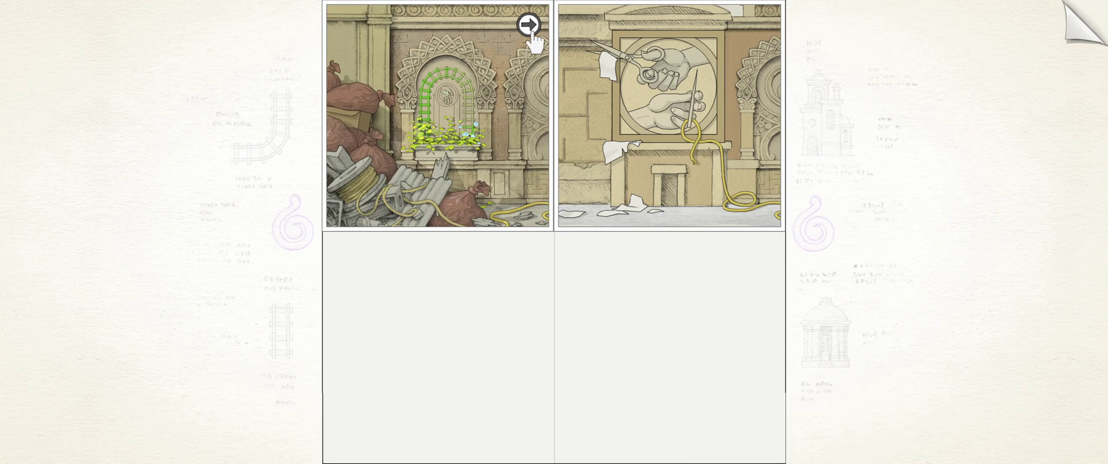
pyautogui.click(529, 25)
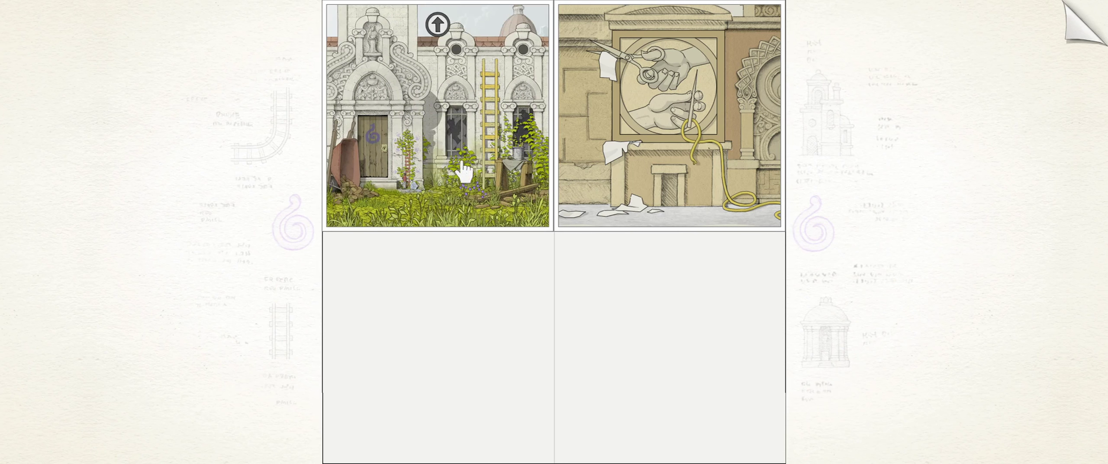
pyautogui.click(438, 24)
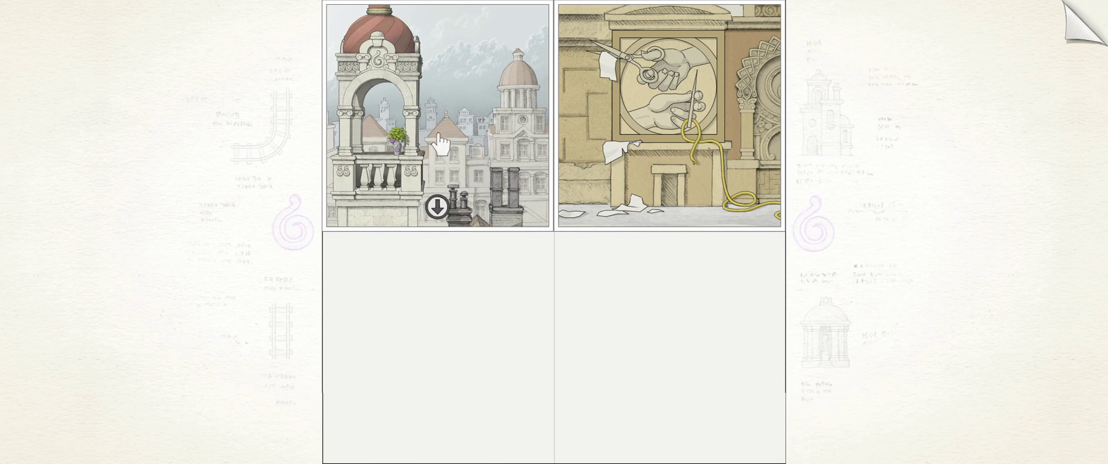
pyautogui.click(398, 152)
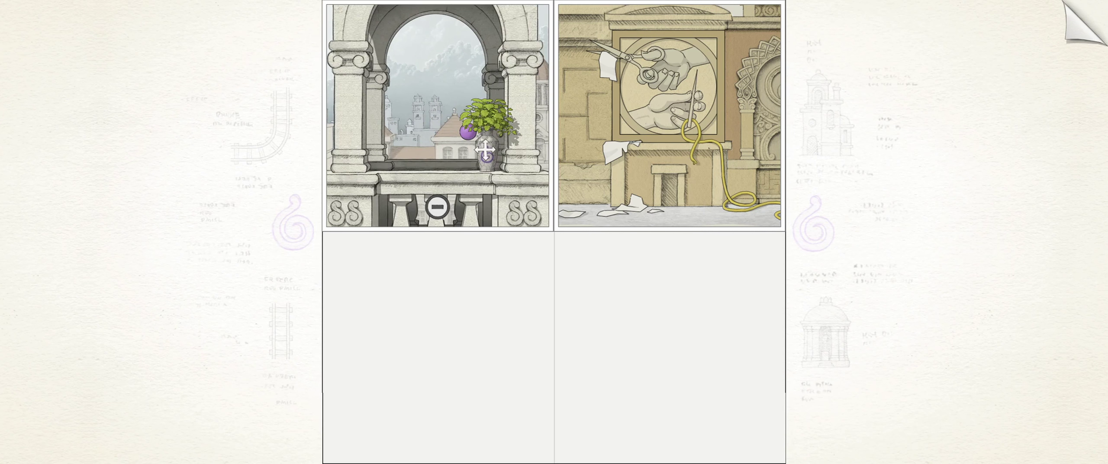
pyautogui.click(438, 213)
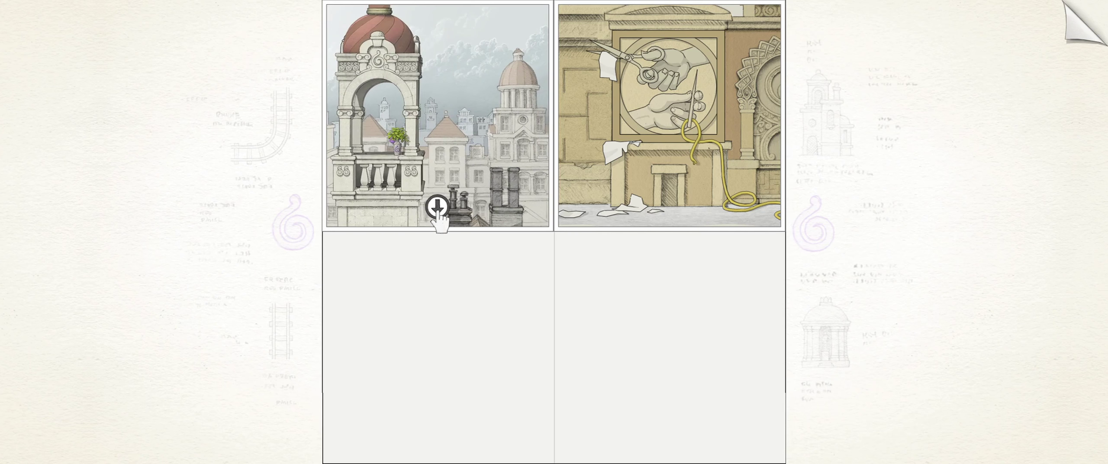
# - Return to the courtyard and pull the right tile back from the scissors carving to the railway map
pyautogui.click(437, 208)
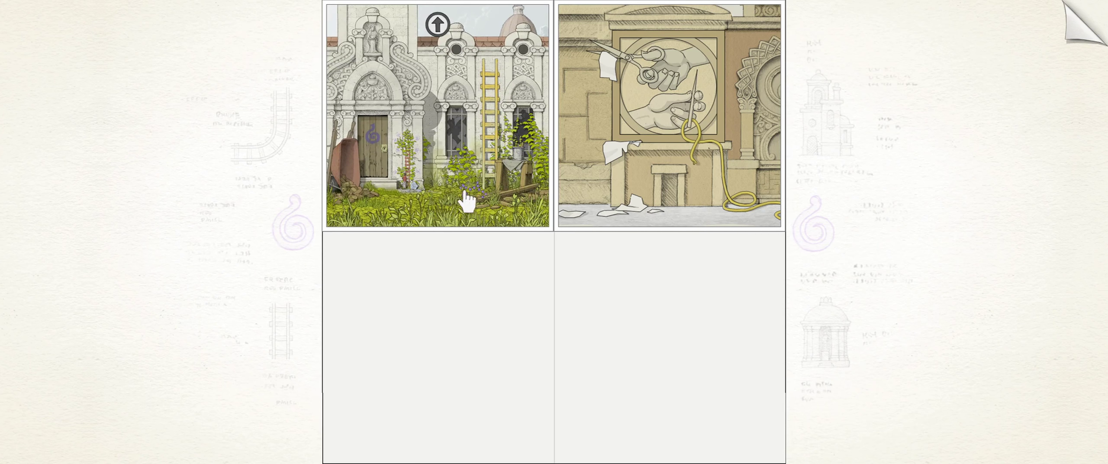
pyautogui.moveTo(513, 157); pyautogui.dragTo(485, 130)
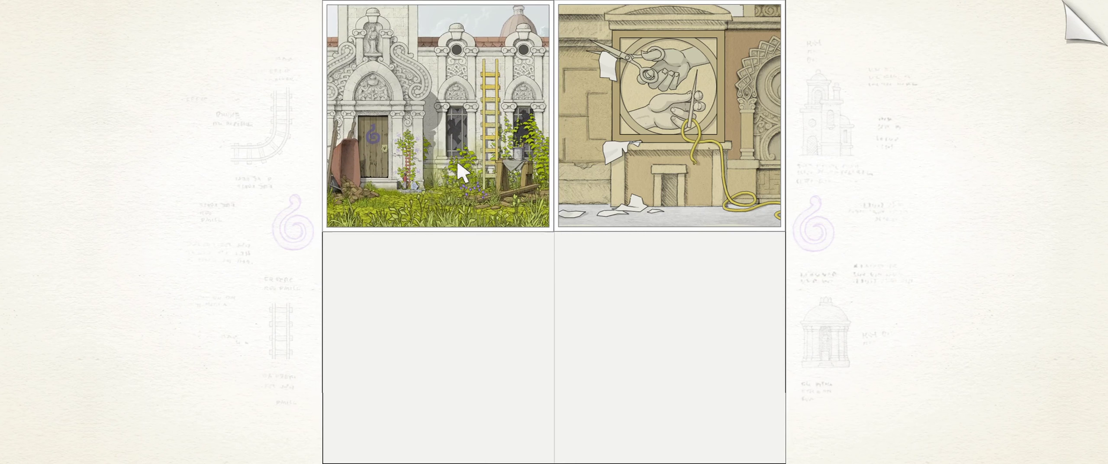
pyautogui.click(669, 204)
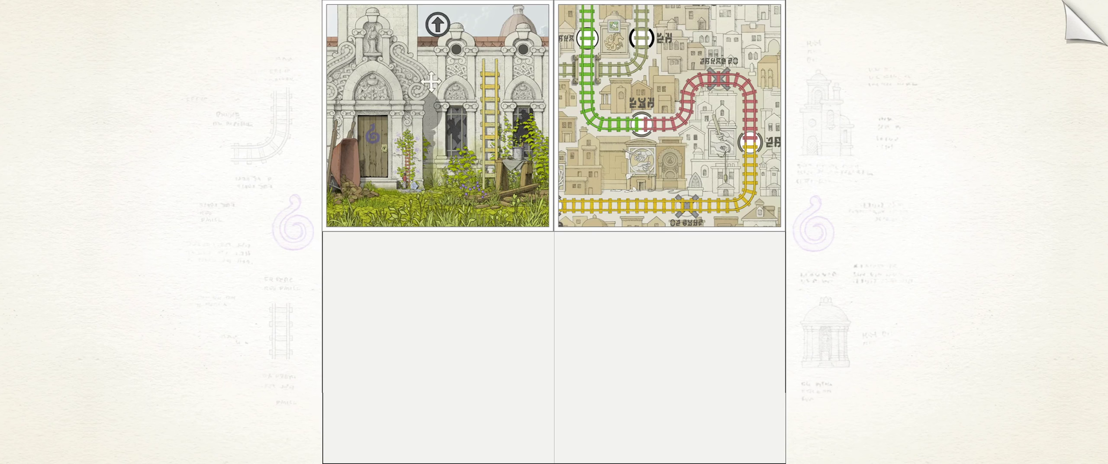
# - Zoom in on the boy at the red ladder and try lifting the ivy wall scene out
pyautogui.click(379, 150)
pyautogui.click(441, 152)
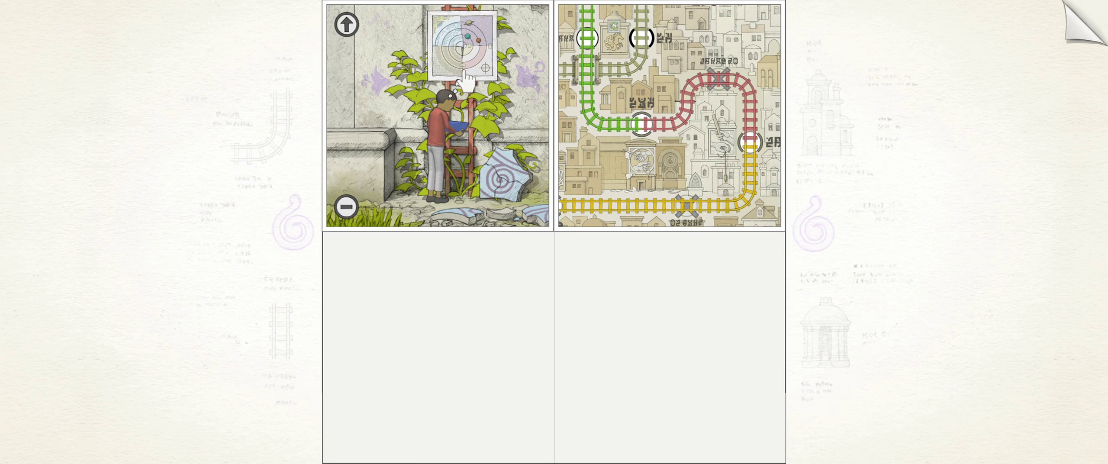
pyautogui.moveTo(463, 87); pyautogui.dragTo(463, 117)
pyautogui.moveTo(457, 48); pyautogui.dragTo(456, 75)
# - Pan up to the wall above the ladder and inspect the map's track junction
pyautogui.click(347, 26)
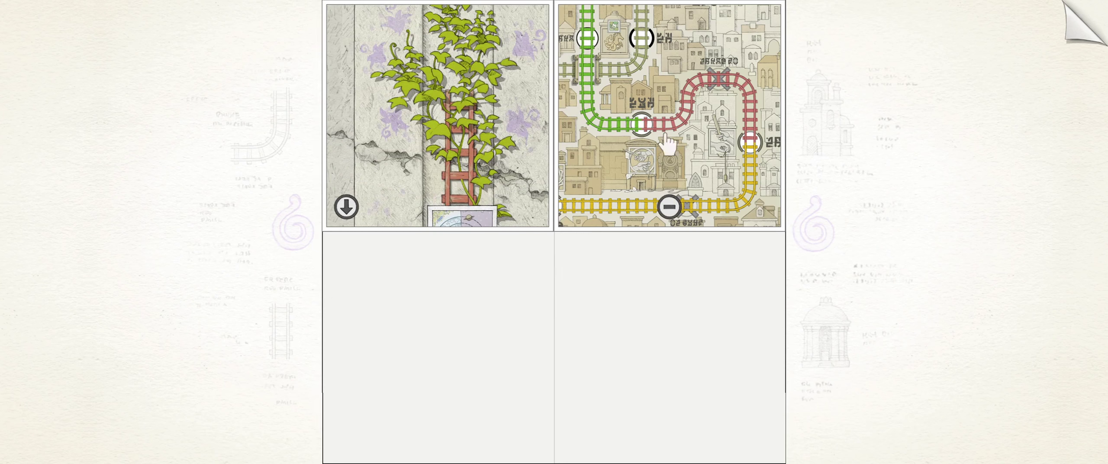
pyautogui.click(696, 144)
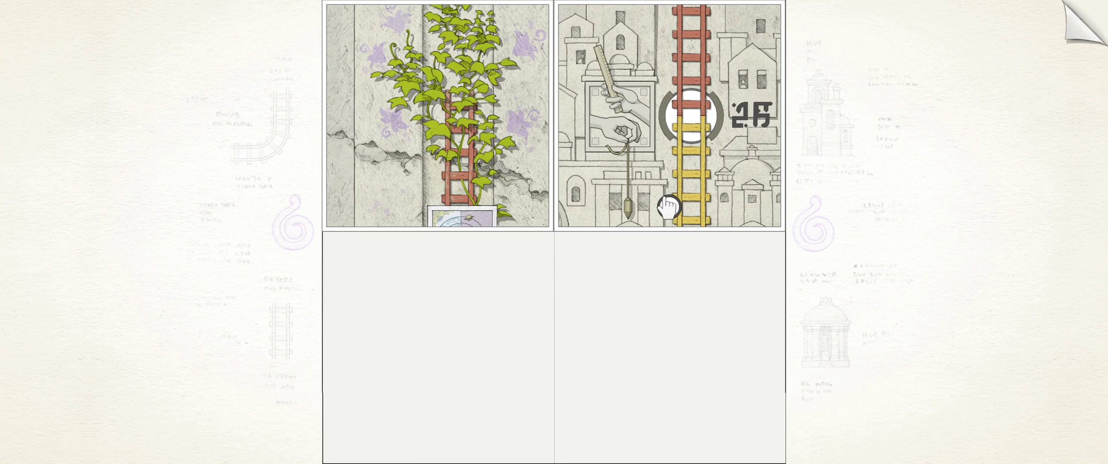
pyautogui.click(666, 208)
# - Zoom into the astronomy poster above the boy, pull off its empty frame, and move the poster scene
pyautogui.click(347, 204)
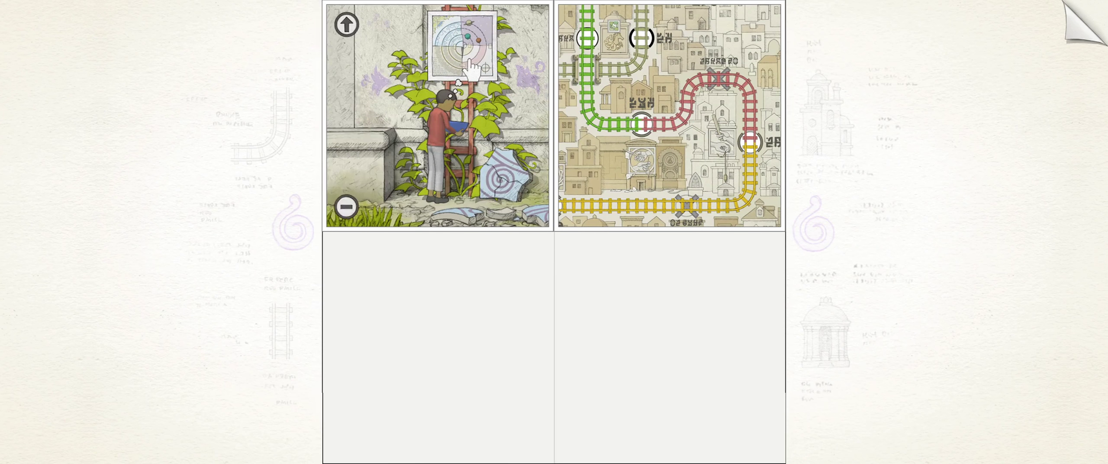
pyautogui.click(462, 48)
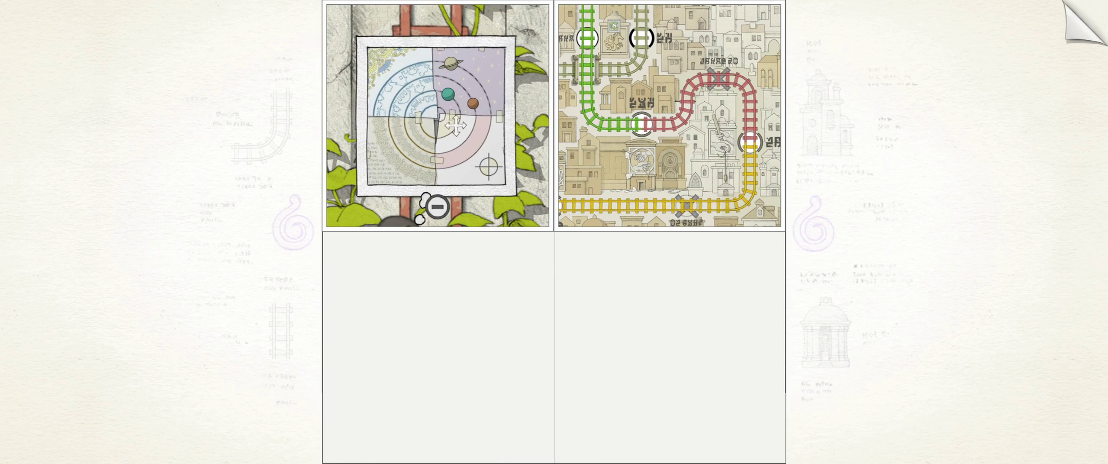
pyautogui.moveTo(437, 117); pyautogui.dragTo(457, 149)
pyautogui.moveTo(479, 214); pyautogui.dragTo(475, 395)
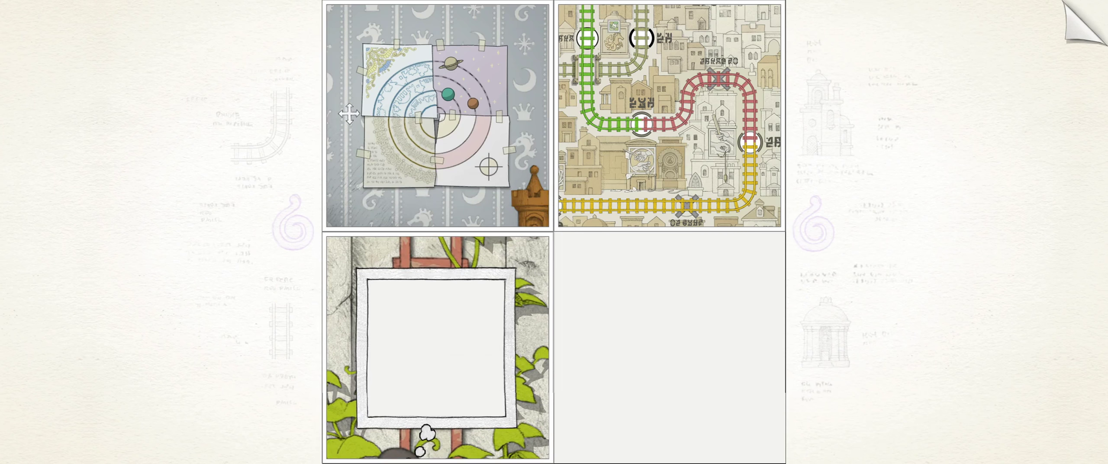
pyautogui.moveTo(359, 133)
pyautogui.mouseDown()
pyautogui.moveTo(550, 102)
pyautogui.moveTo(624, 170)
pyautogui.moveTo(658, 381)
pyautogui.moveTo(394, 438)
pyautogui.mouseUp()
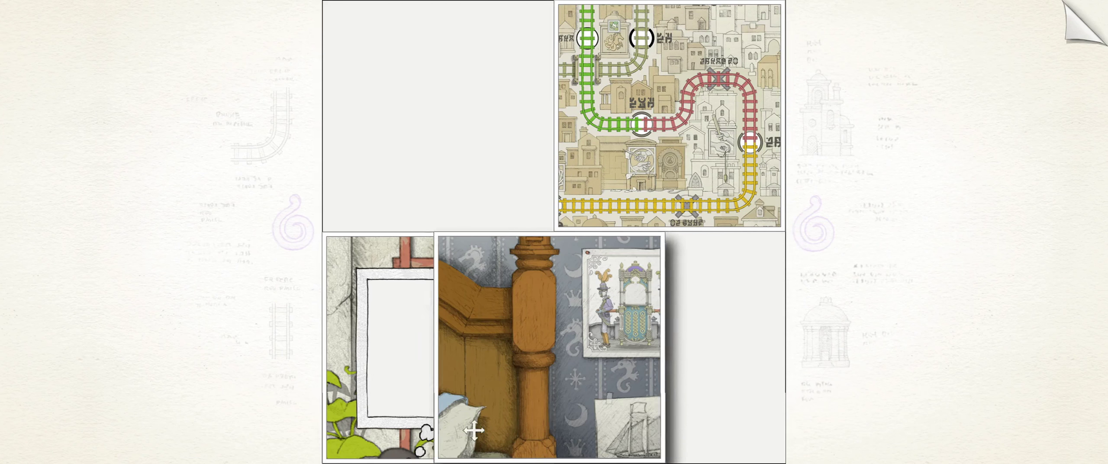
# - Place the bedroom tile in the lower-right slot and inspect the soldier picture on its wall
pyautogui.moveTo(495, 433)
pyautogui.mouseDown()
pyautogui.moveTo(660, 393)
pyautogui.moveTo(663, 152)
pyautogui.mouseUp()
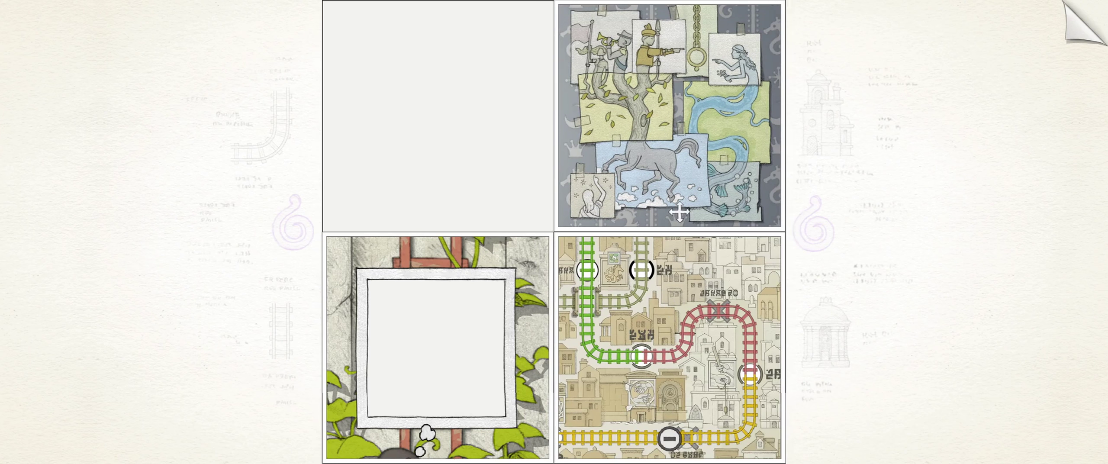
pyautogui.click(654, 67)
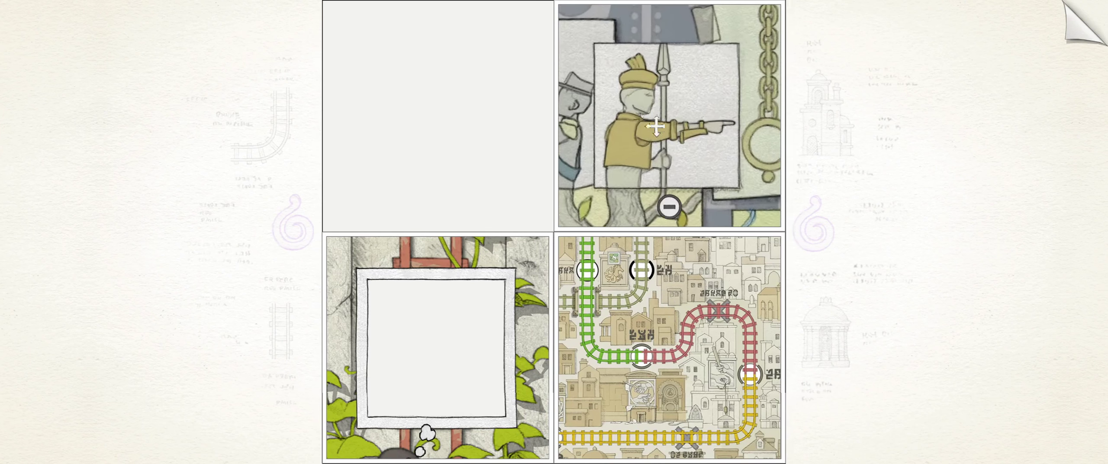
pyautogui.moveTo(670, 130); pyautogui.dragTo(669, 130)
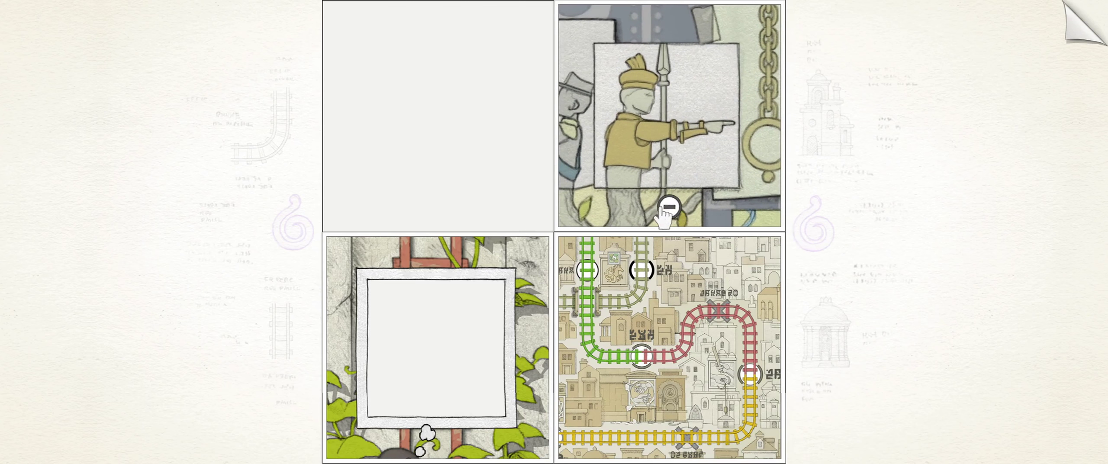
pyautogui.click(668, 208)
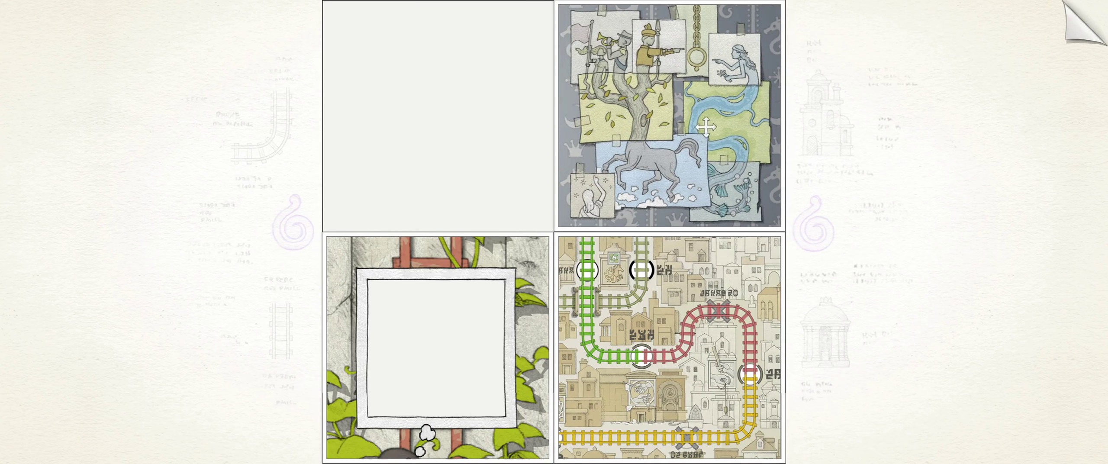
# - Check the mermaid picture, then lay the empty frame over the girl with stars
pyautogui.click(725, 64)
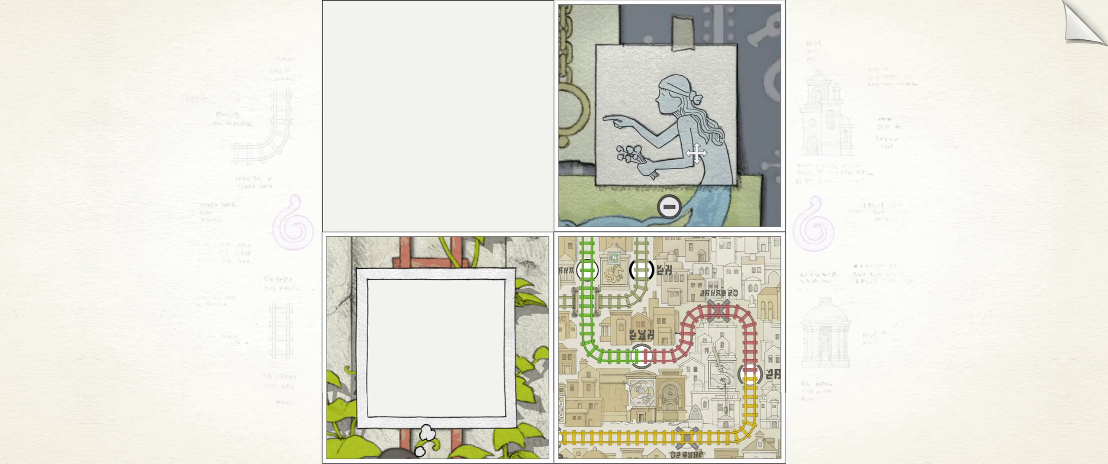
pyautogui.click(669, 208)
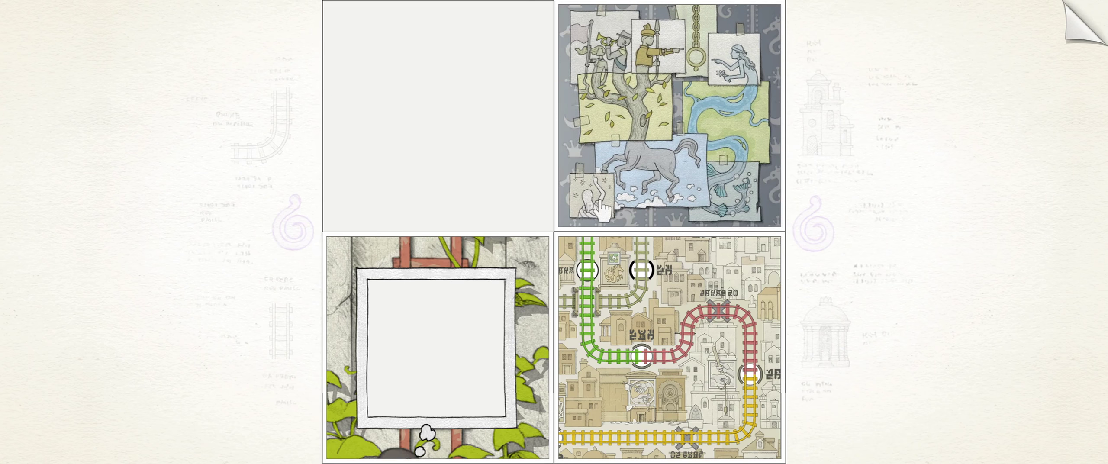
pyautogui.click(600, 208)
pyautogui.moveTo(479, 334); pyautogui.dragTo(671, 121)
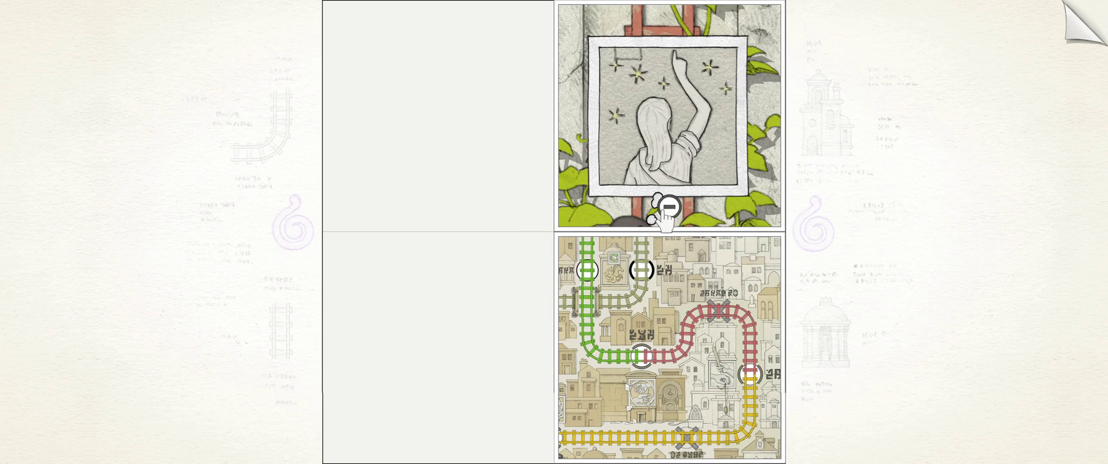
# - Watch the boy climb, put the railway map over the ivy wall, and move the ladder scene lower-left
pyautogui.click(670, 210)
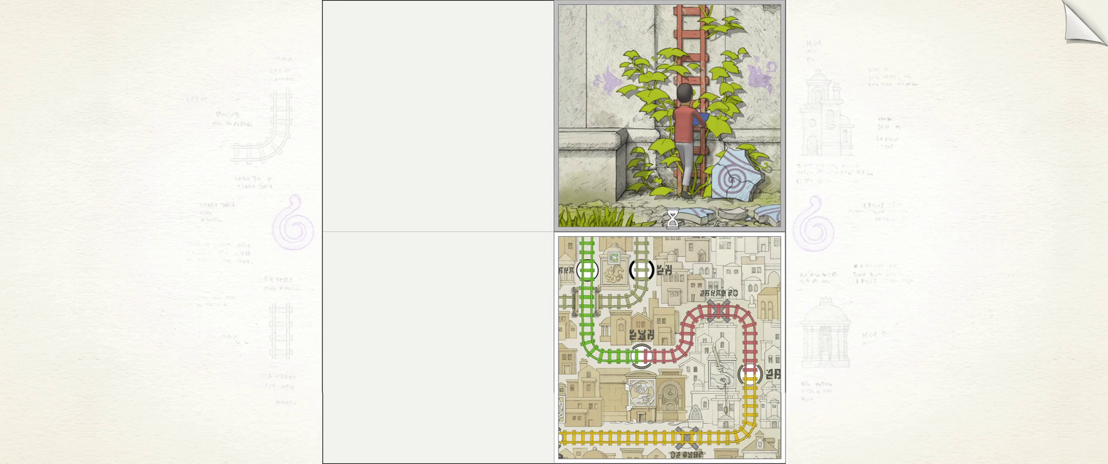
pyautogui.moveTo(732, 324)
pyautogui.mouseDown()
pyautogui.moveTo(732, 182)
pyautogui.moveTo(730, 286)
pyautogui.mouseUp()
pyautogui.moveTo(690, 347)
pyautogui.mouseDown()
pyautogui.moveTo(690, 115)
pyautogui.moveTo(437, 115)
pyautogui.mouseUp()
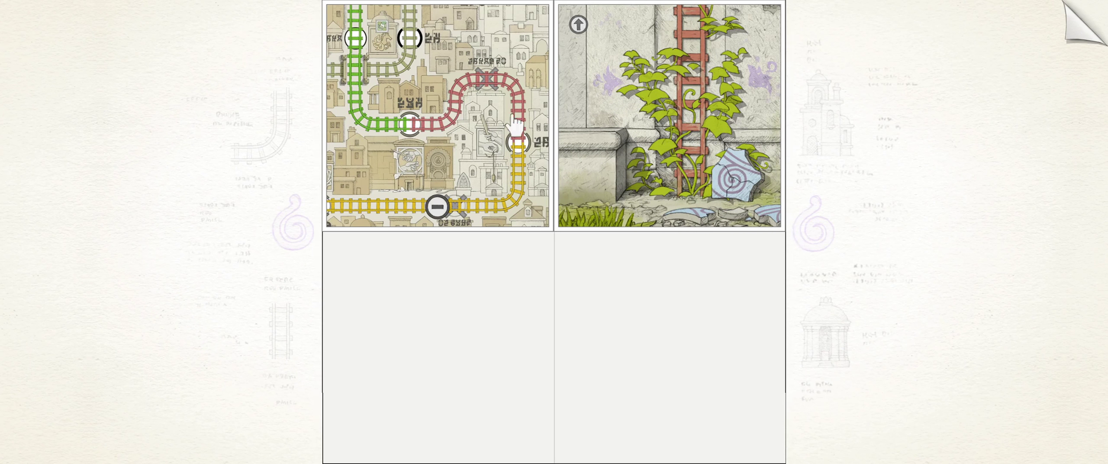
pyautogui.moveTo(636, 179); pyautogui.dragTo(416, 372)
pyautogui.click(347, 257)
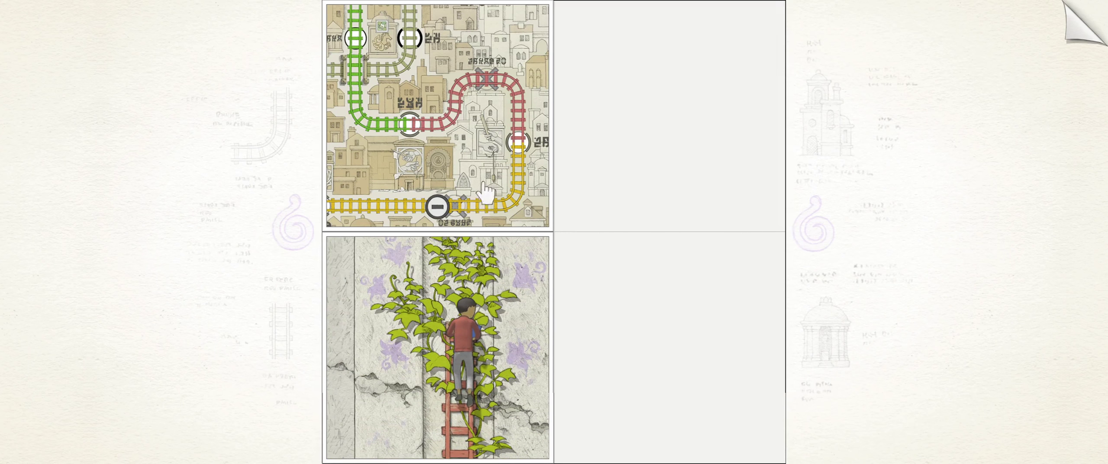
pyautogui.click(438, 207)
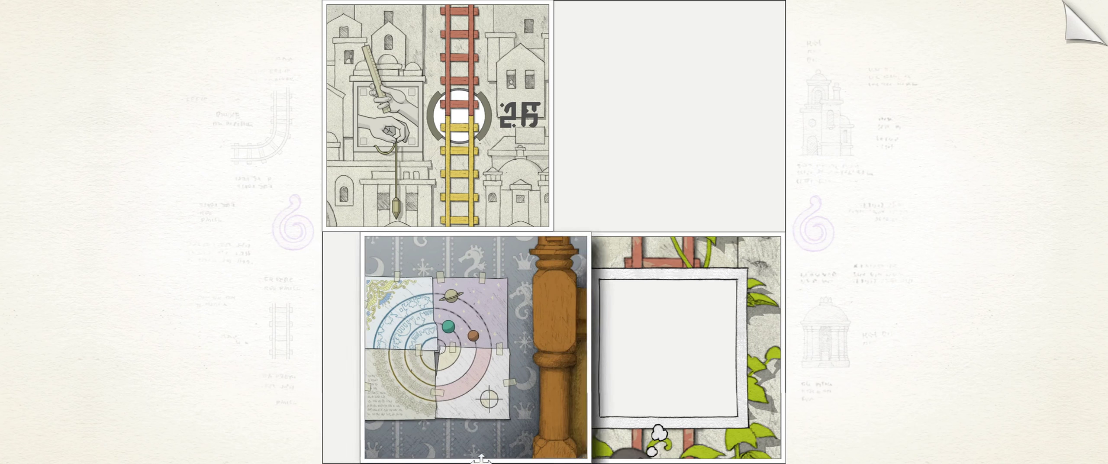
# - Move the star-chart bedroom tile upper-right and the wall-of-pictures tile upper-left
pyautogui.moveTo(441, 345); pyautogui.dragTo(672, 113)
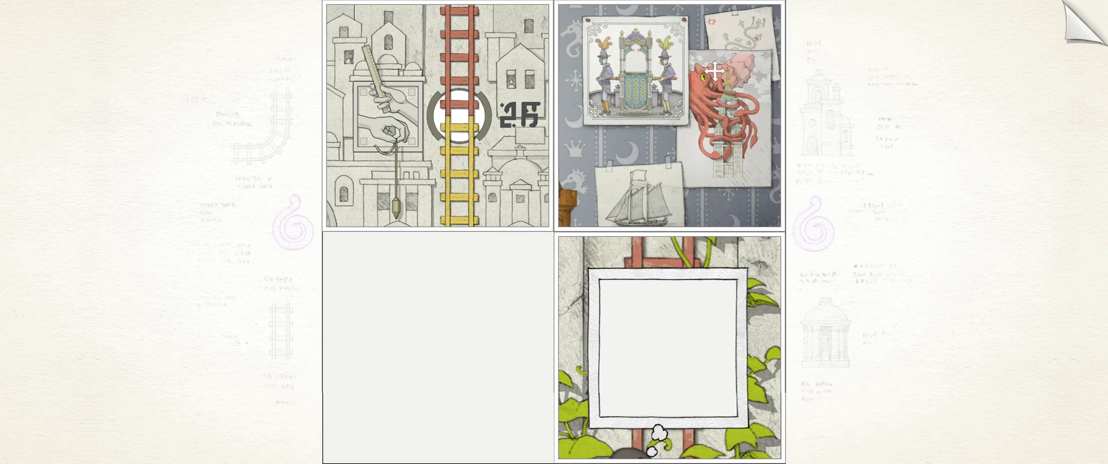
pyautogui.moveTo(639, 54); pyautogui.dragTo(387, 41)
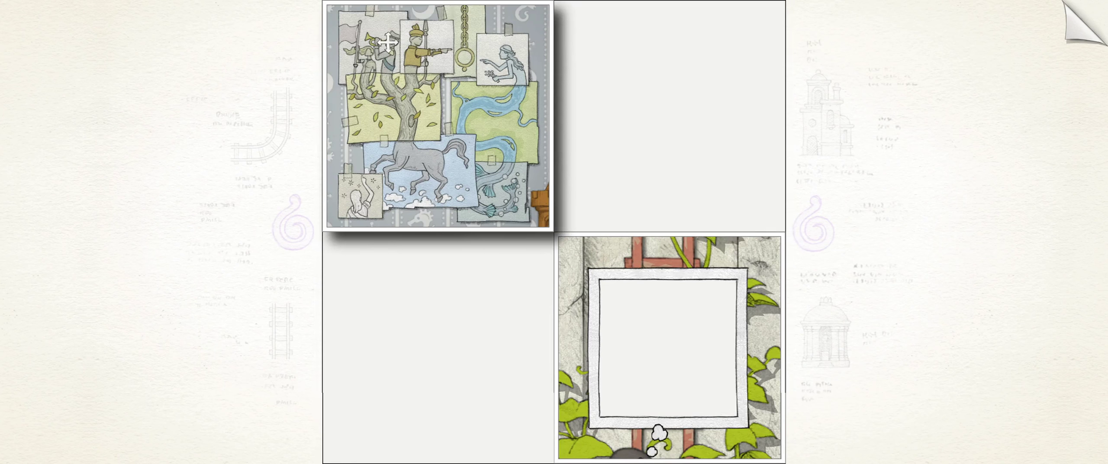
pyautogui.click(384, 70)
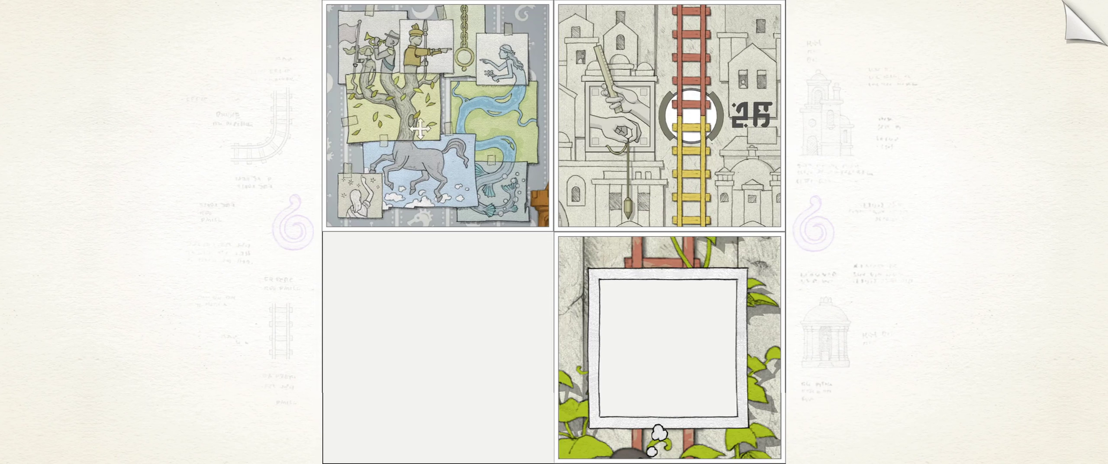
# - Zoom into the star girl picture and lay the empty frame over her
pyautogui.click(357, 201)
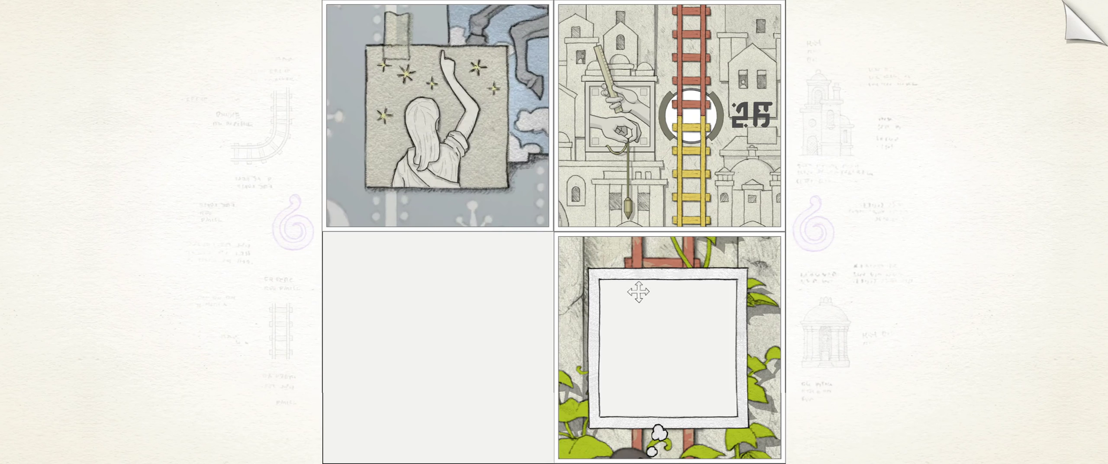
pyautogui.moveTo(595, 254)
pyautogui.mouseDown()
pyautogui.moveTo(381, 38)
pyautogui.moveTo(668, 346)
pyautogui.mouseUp()
pyautogui.moveTo(437, 117); pyautogui.dragTo(437, 347)
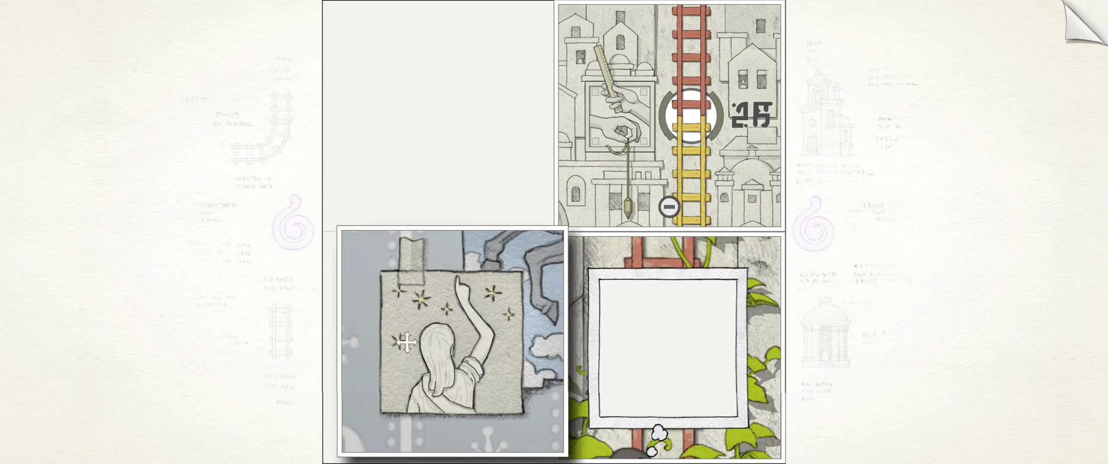
pyautogui.moveTo(658, 349); pyautogui.dragTo(437, 347)
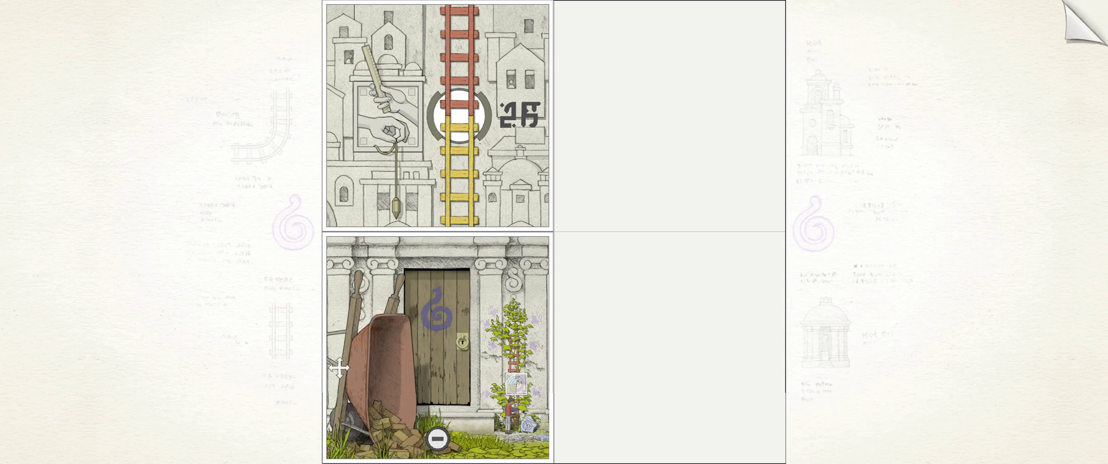
# - Zoom out across the railway map and garden facade, then into the radial poster by the plant
pyautogui.click(437, 208)
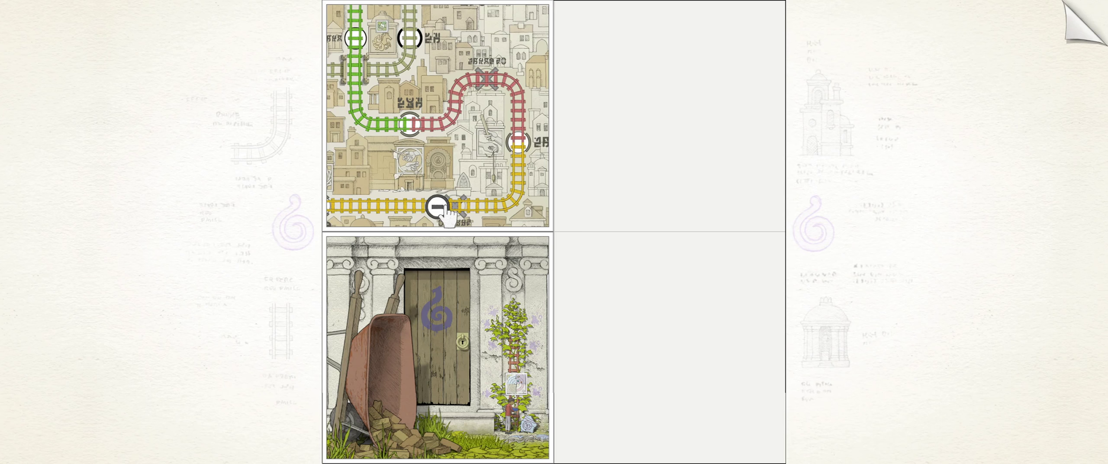
pyautogui.click(438, 433)
pyautogui.click(489, 348)
pyautogui.click(346, 439)
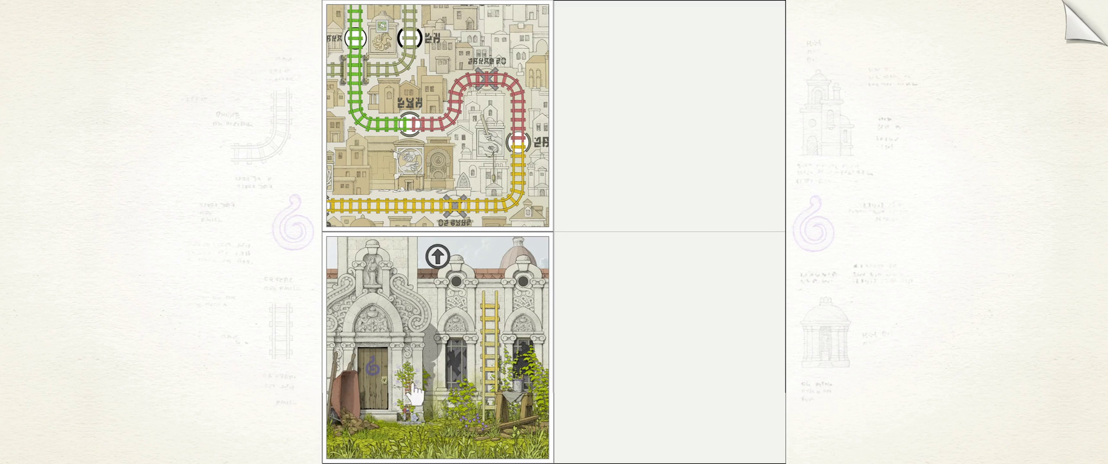
pyautogui.click(418, 396)
pyautogui.click(523, 386)
pyautogui.click(496, 336)
# - Lift the bedroom picture into the top slot and zoom on the collage's soldier
pyautogui.moveTo(437, 346); pyautogui.dragTo(666, 346)
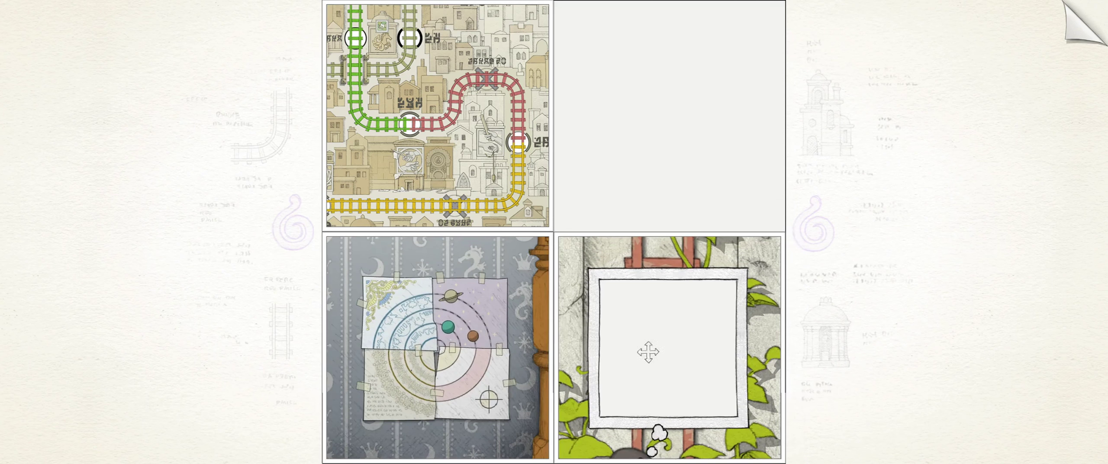
pyautogui.moveTo(437, 346)
pyautogui.mouseDown()
pyautogui.moveTo(712, 191)
pyautogui.moveTo(683, 96)
pyautogui.moveTo(425, 90)
pyautogui.mouseUp()
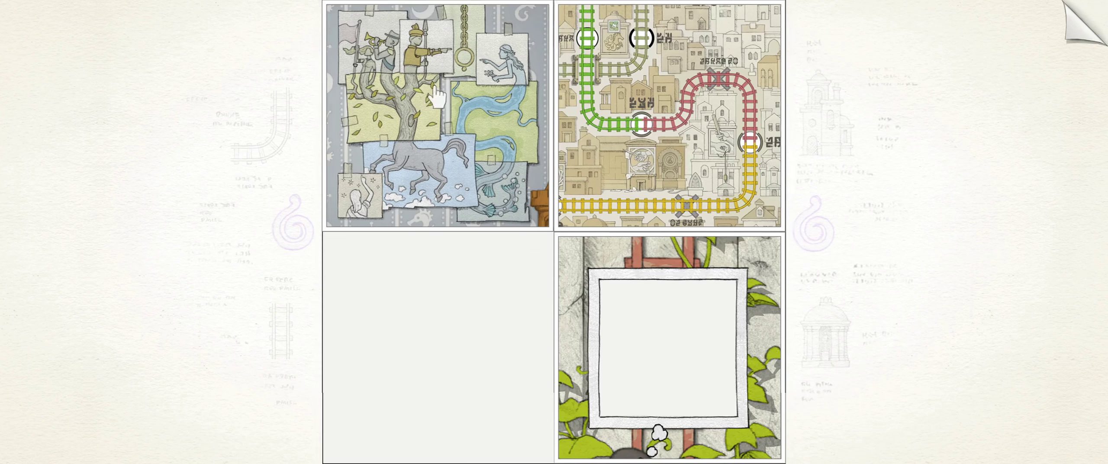
pyautogui.click(426, 70)
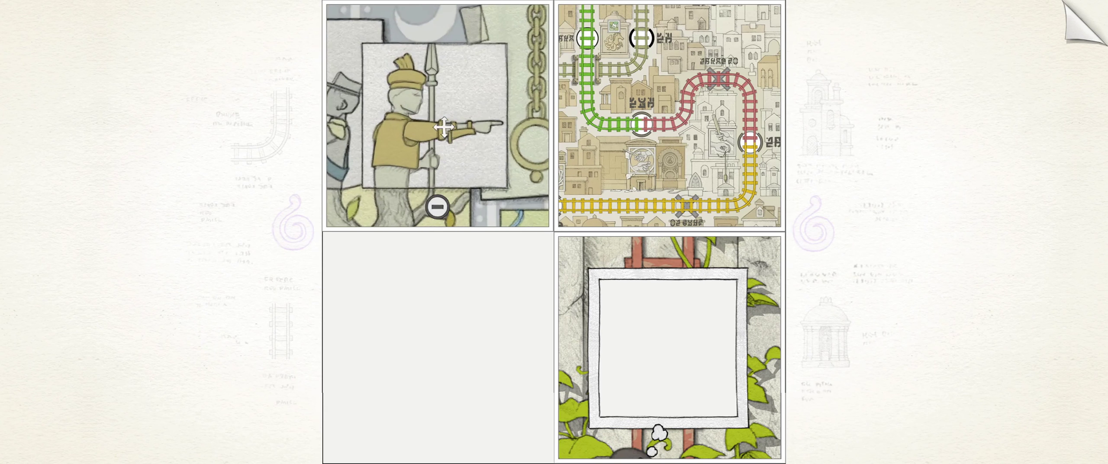
# - Drop the vine frame onto the soldier picture and zoom out to the ladder
pyautogui.moveTo(476, 167); pyautogui.dragTo(693, 372)
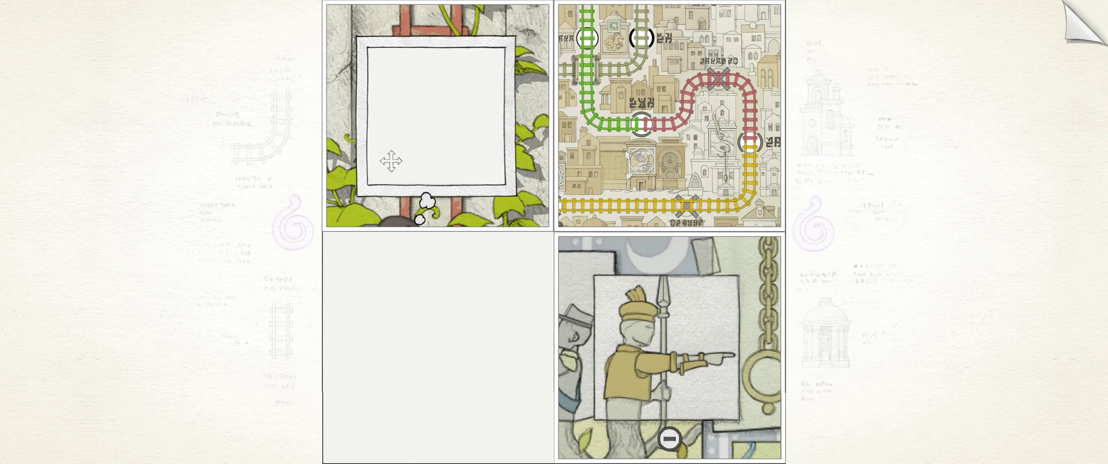
pyautogui.moveTo(580, 380); pyautogui.dragTo(433, 113)
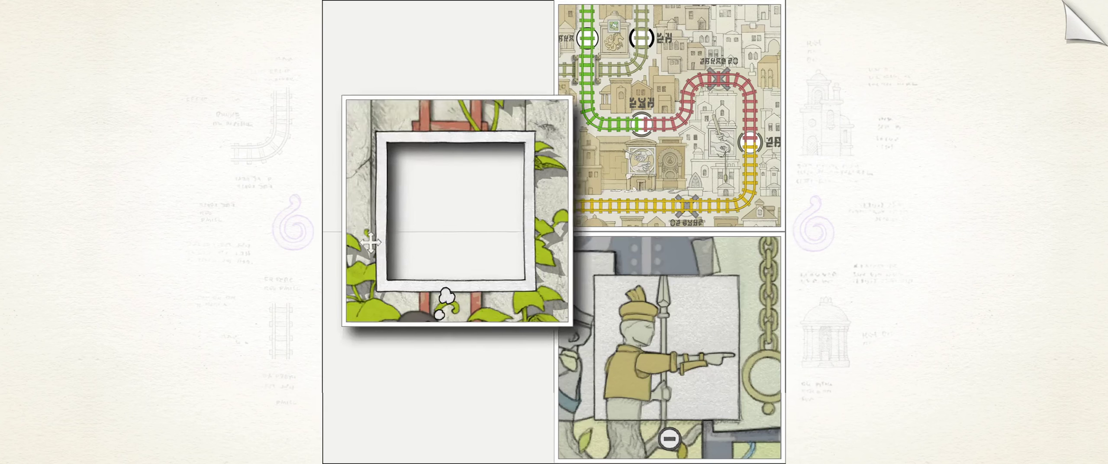
pyautogui.moveTo(667, 346); pyautogui.dragTo(437, 113)
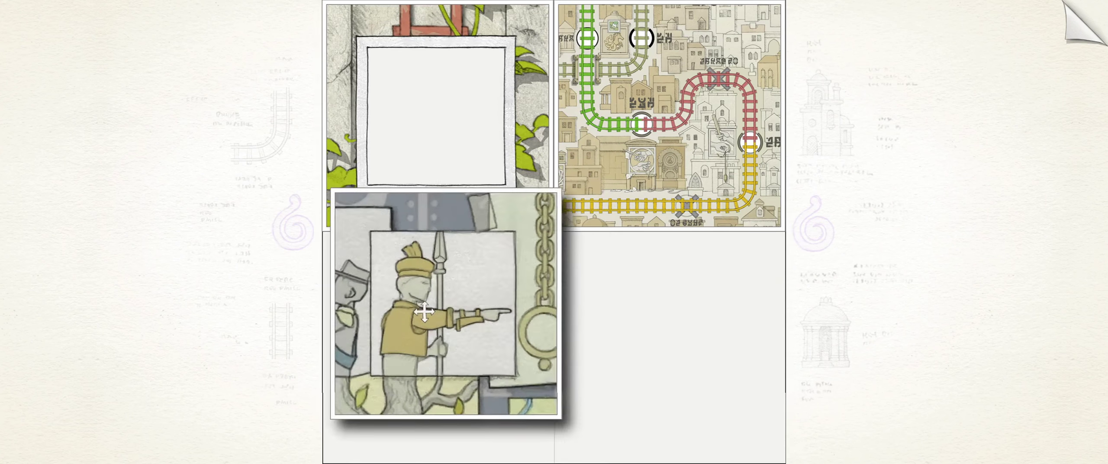
pyautogui.moveTo(658, 347); pyautogui.dragTo(437, 113)
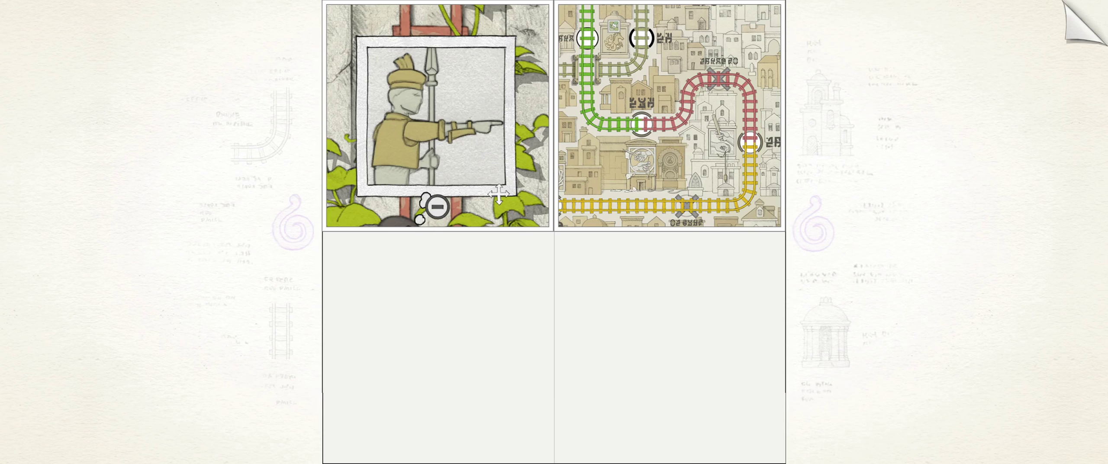
pyautogui.click(440, 212)
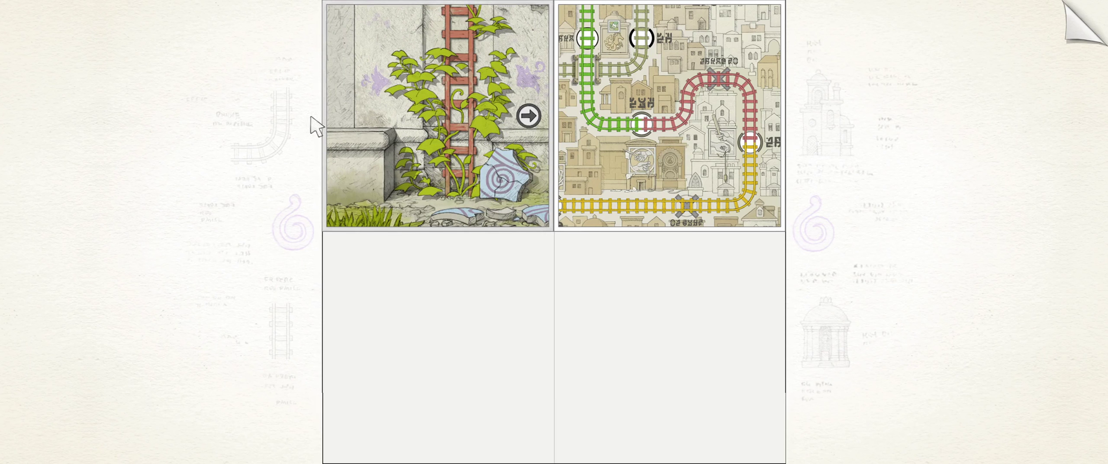
# - Walk the boy right toward the column, then back to the red ladder
pyautogui.click(523, 114)
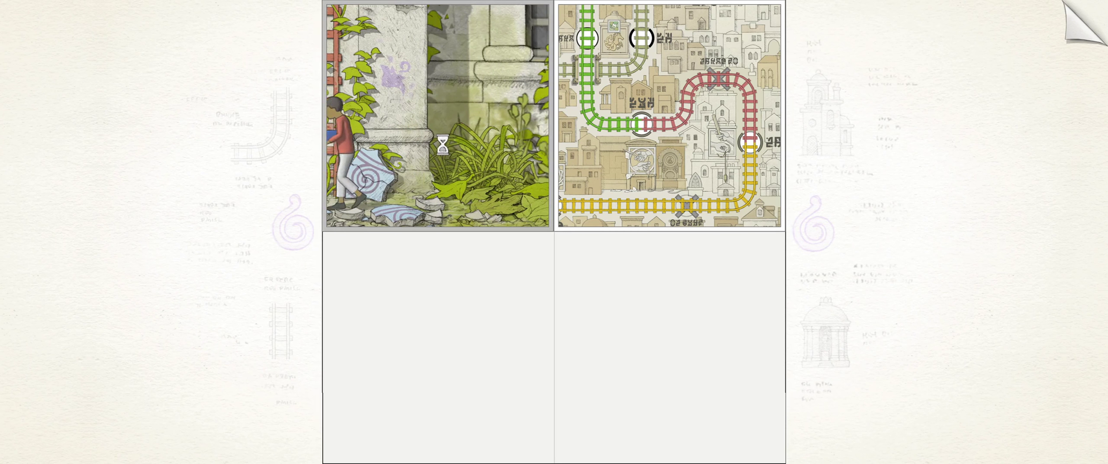
pyautogui.click(347, 117)
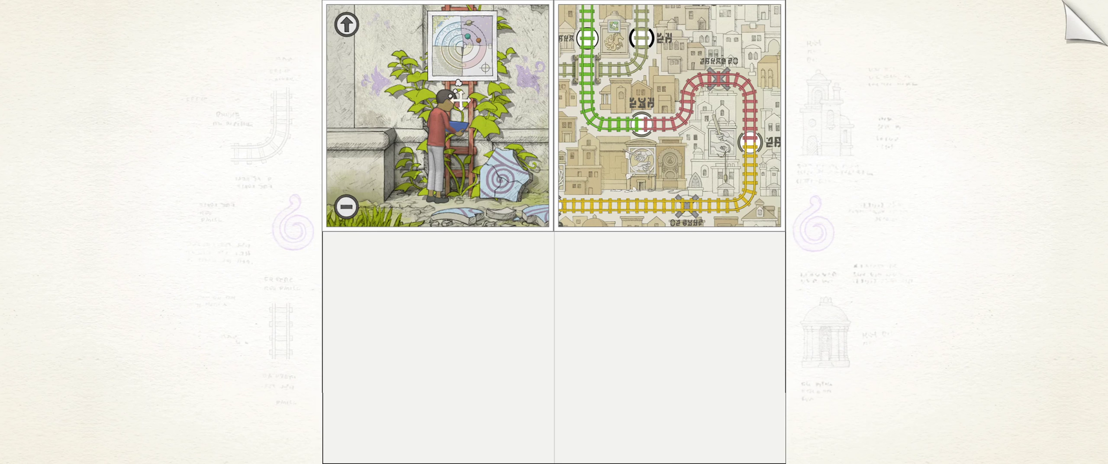
# - Zoom into the orbit poster above the boy and back out
pyautogui.moveTo(449, 145); pyautogui.dragTo(456, 173)
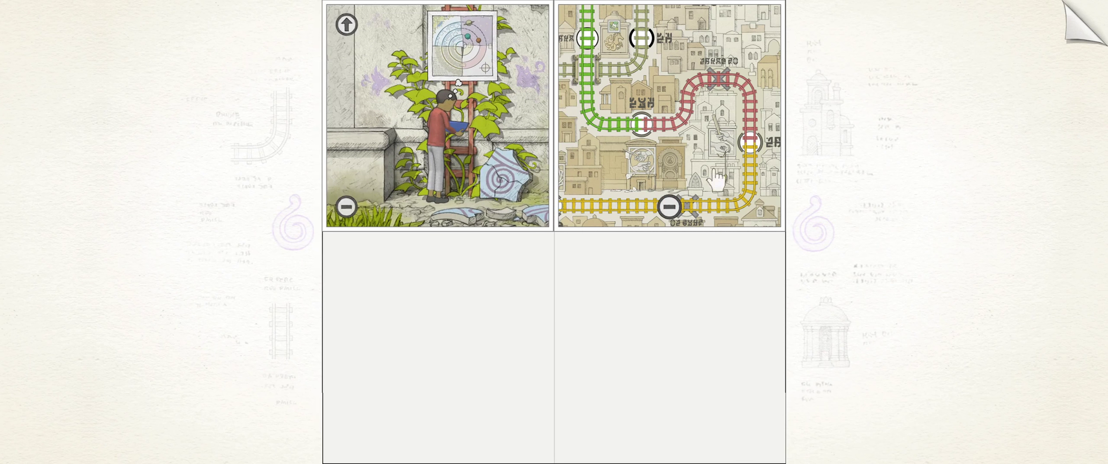
pyautogui.moveTo(745, 161)
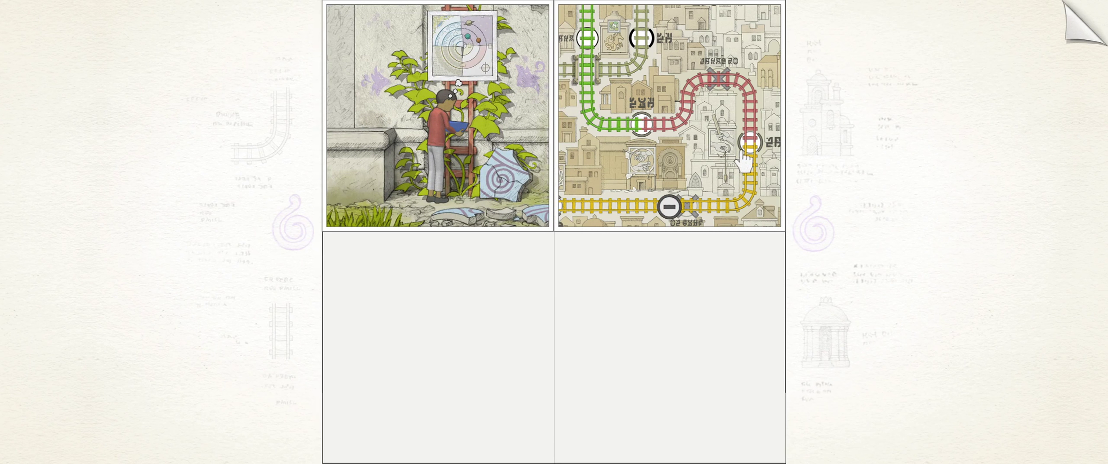
pyautogui.click(459, 83)
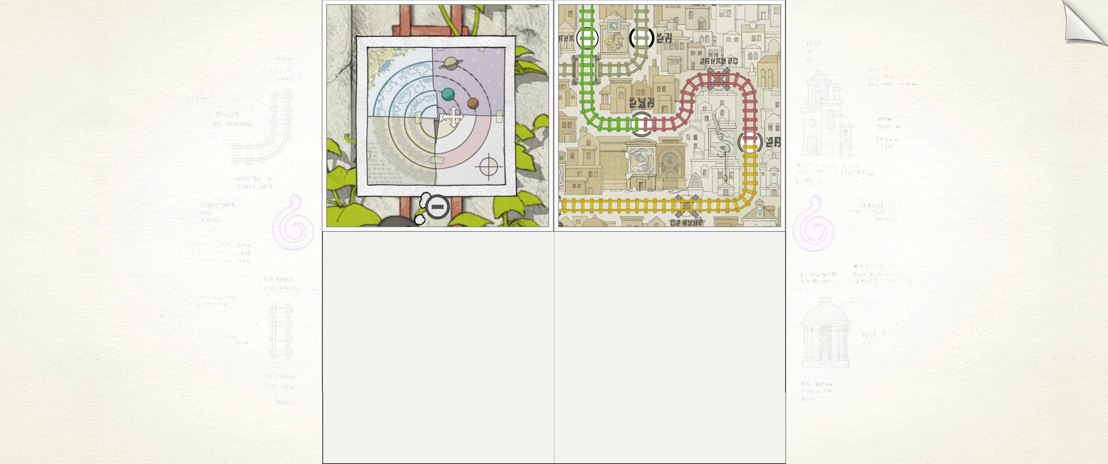
pyautogui.click(437, 208)
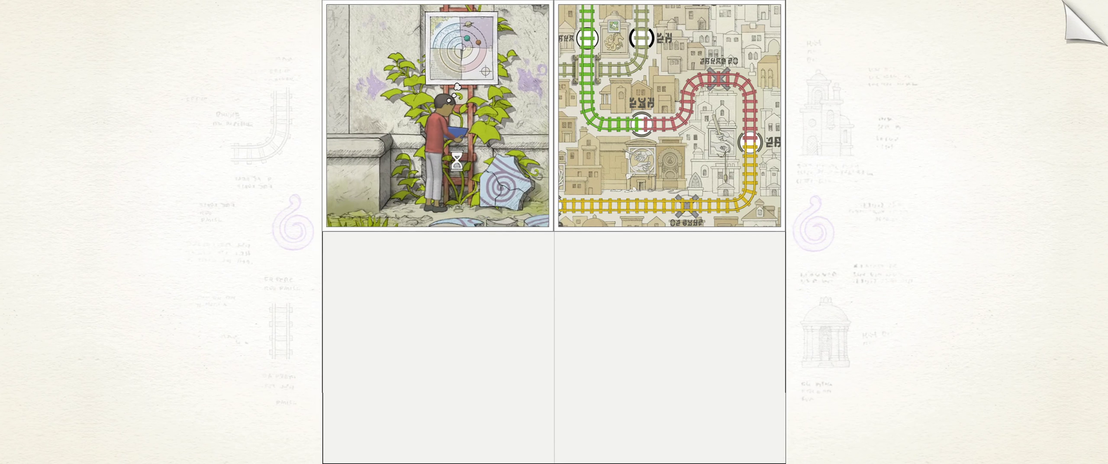
# - Zoom out to the facade, in on the ladder and sawhorse, and move the garden tile lower-right
pyautogui.click(346, 208)
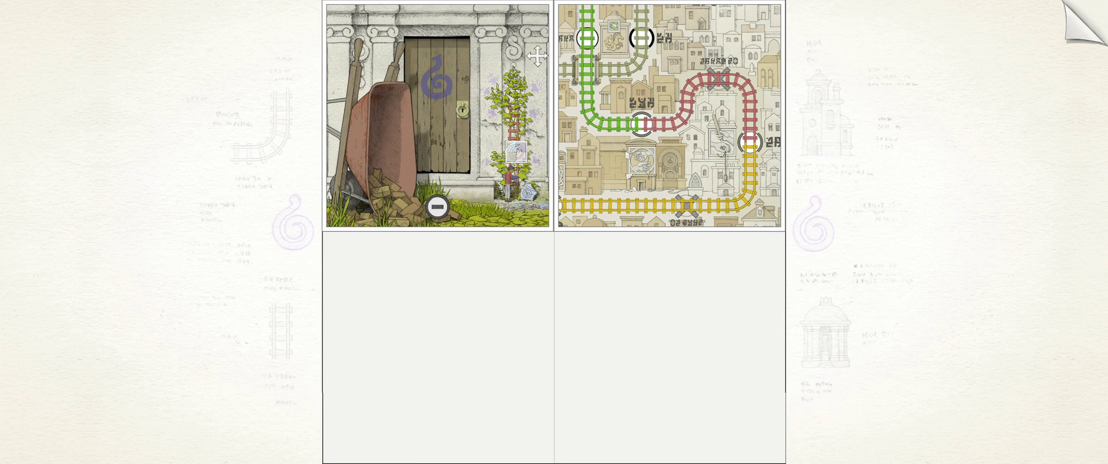
pyautogui.click(438, 209)
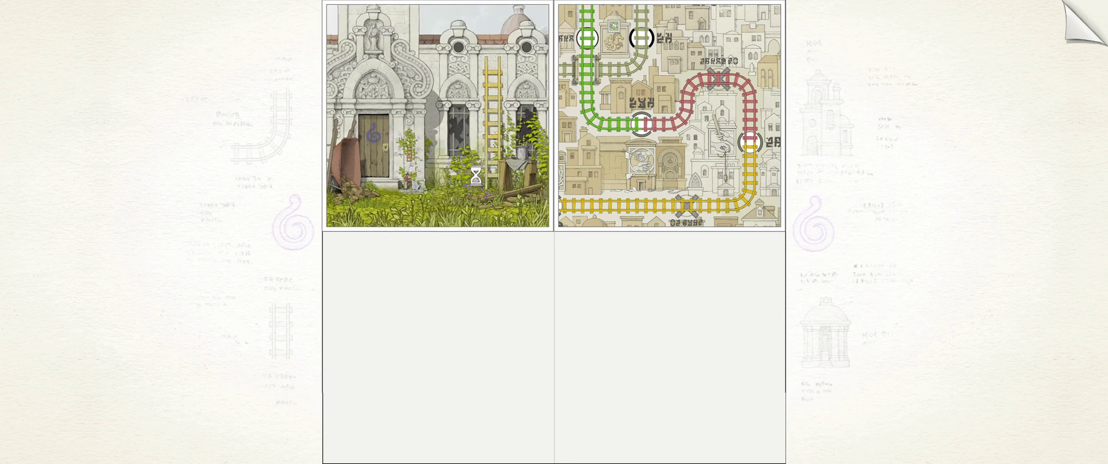
pyautogui.click(503, 180)
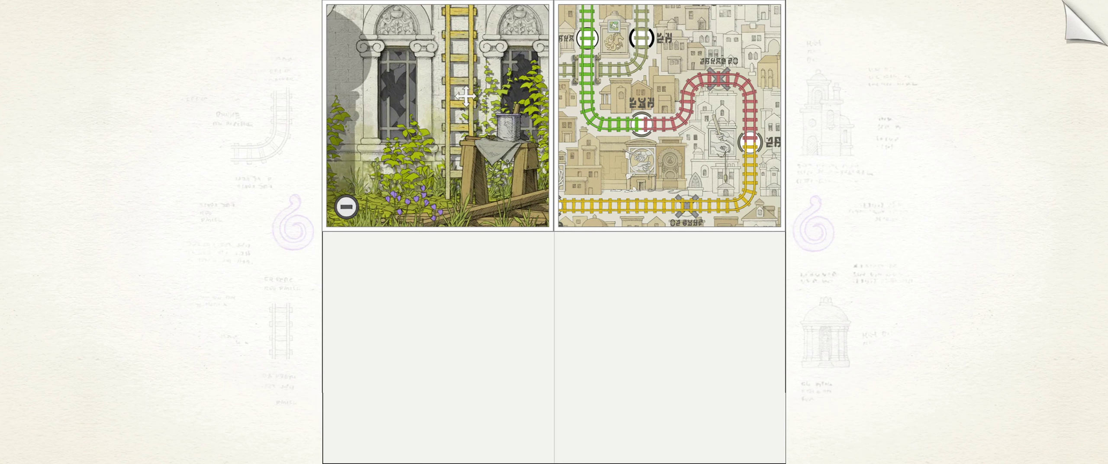
pyautogui.moveTo(460, 83); pyautogui.dragTo(692, 314)
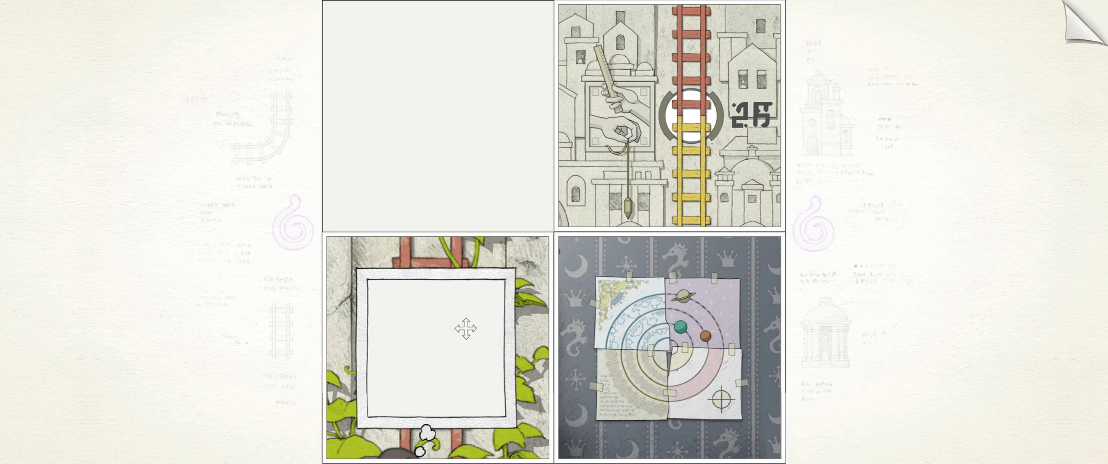
# - Shuffle the picture tile between the top-left and lower-right slots and inspect the collage's mermaid
pyautogui.moveTo(649, 311); pyautogui.dragTo(397, 93)
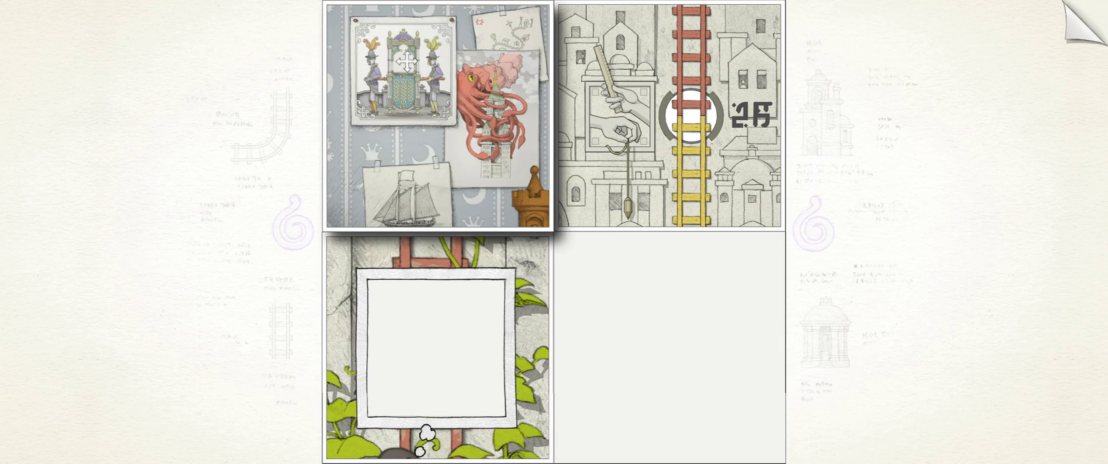
pyautogui.moveTo(397, 93); pyautogui.dragTo(675, 347)
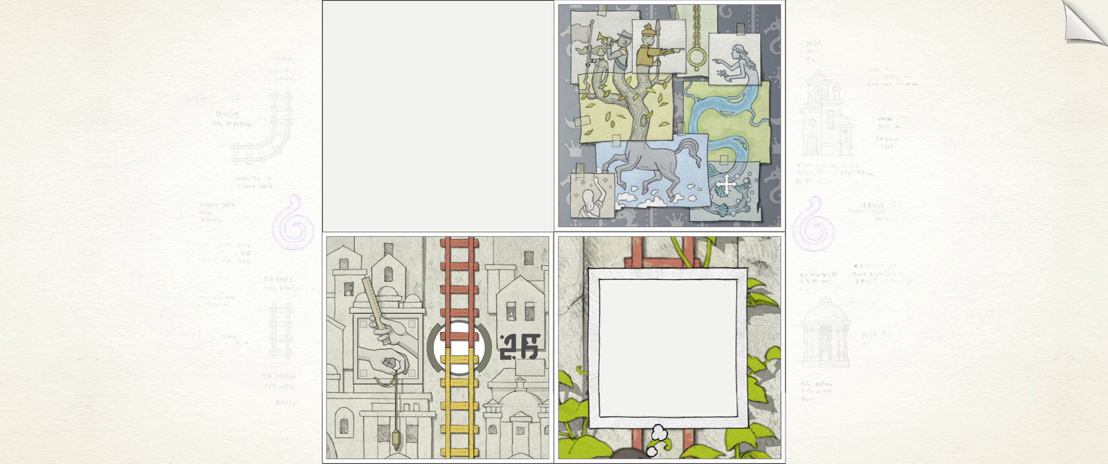
pyautogui.click(701, 62)
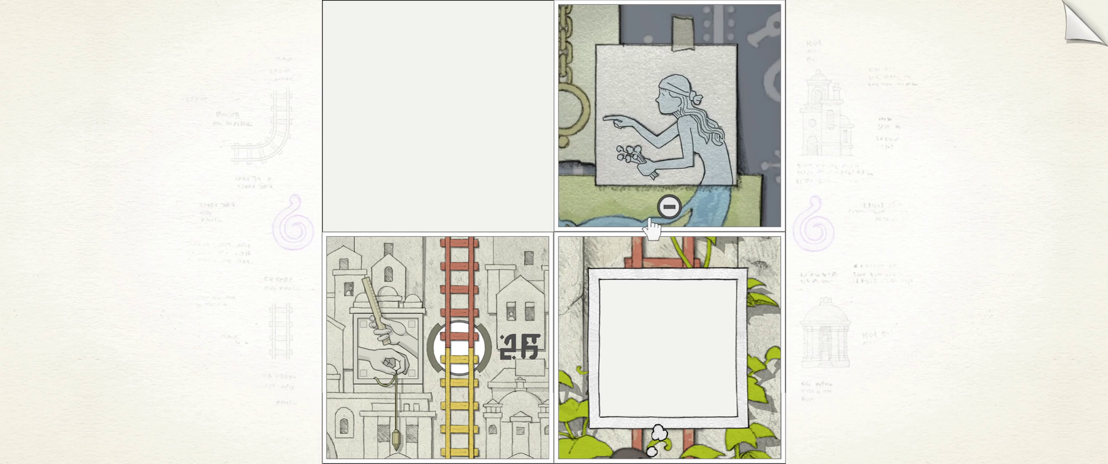
pyautogui.click(668, 208)
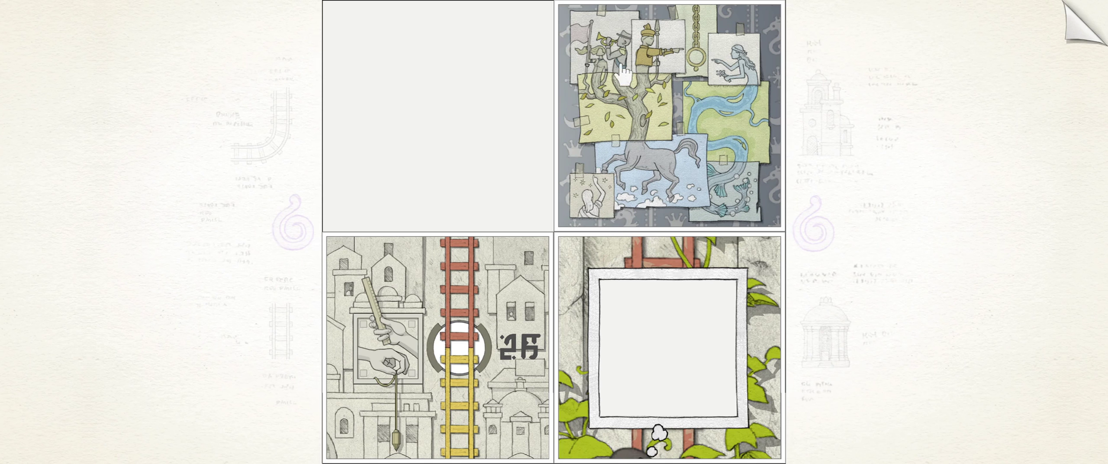
# - Zoom on the soldier, walk the boy right to the column, and move that tile lower-right
pyautogui.click(620, 54)
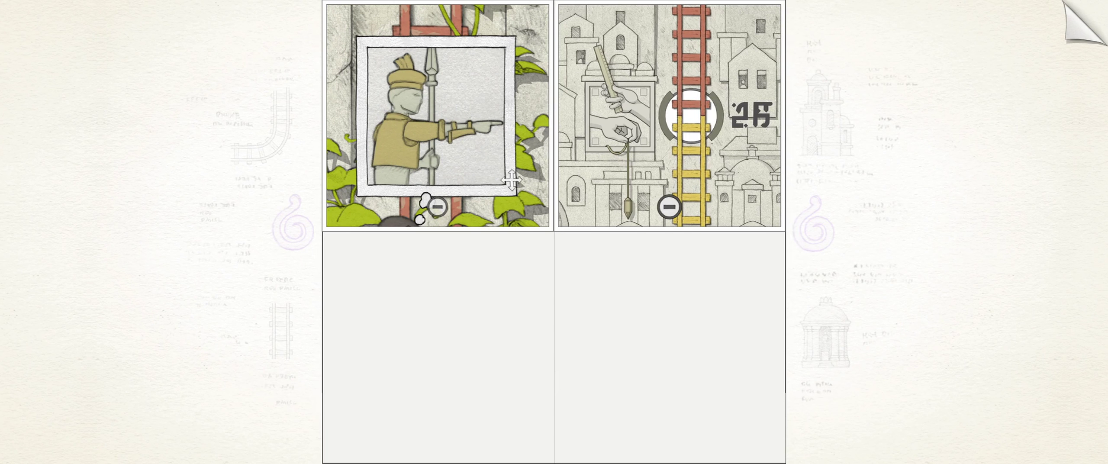
pyautogui.moveTo(491, 201)
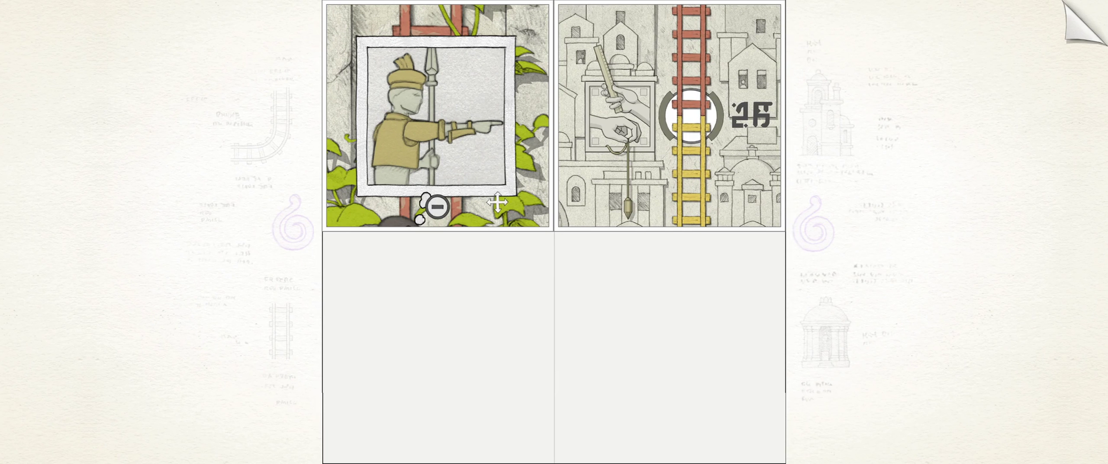
pyautogui.click(437, 208)
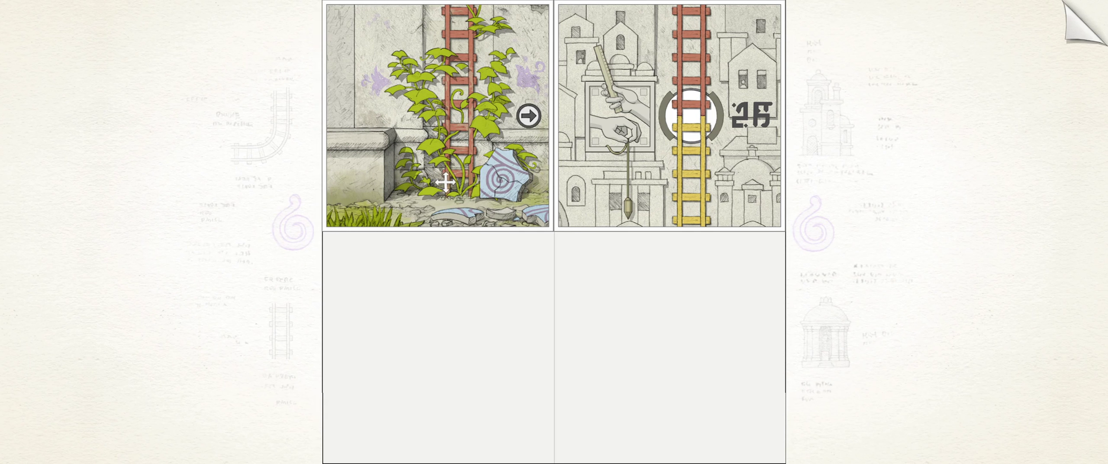
pyautogui.click(530, 117)
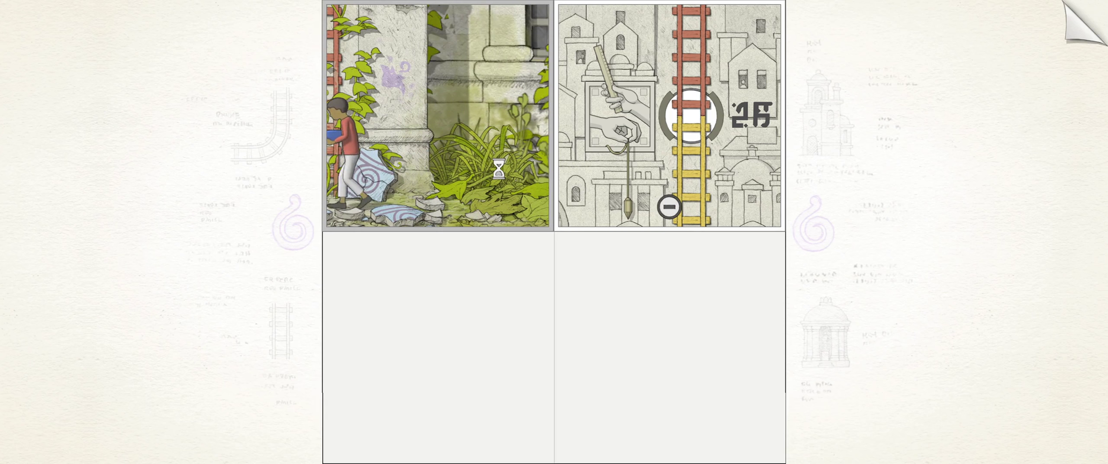
pyautogui.moveTo(496, 190); pyautogui.dragTo(755, 406)
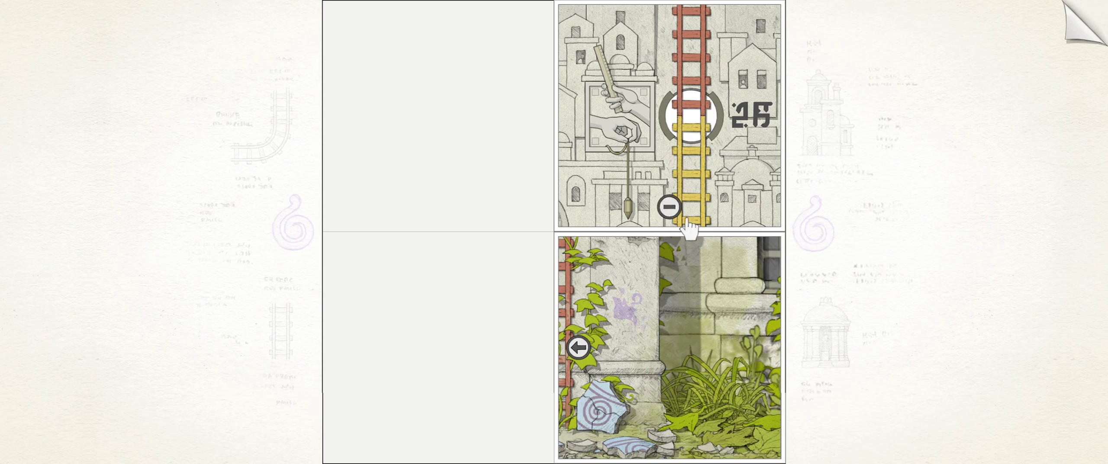
# - Toggle the railway map and scissors-and-hands relief, then zoom into the green track by the emblem
pyautogui.click(684, 221)
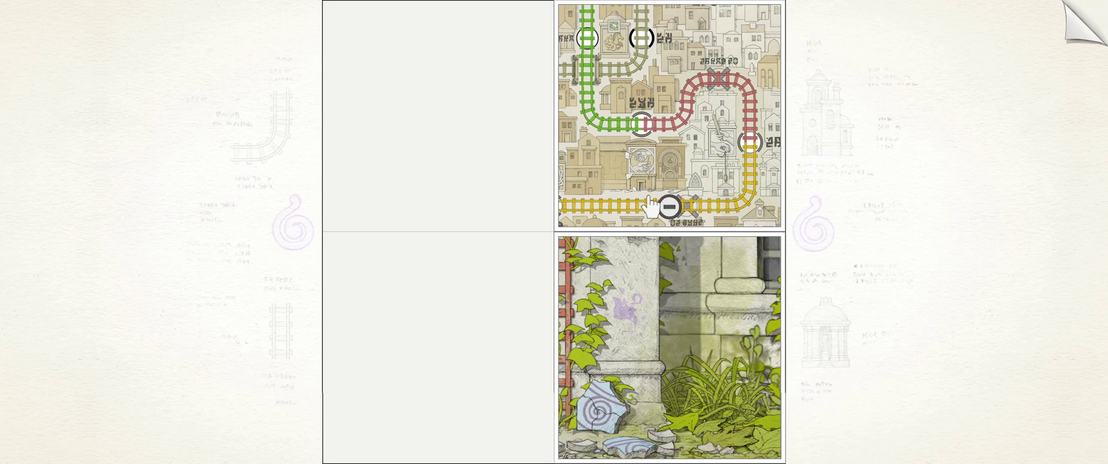
pyautogui.click(642, 161)
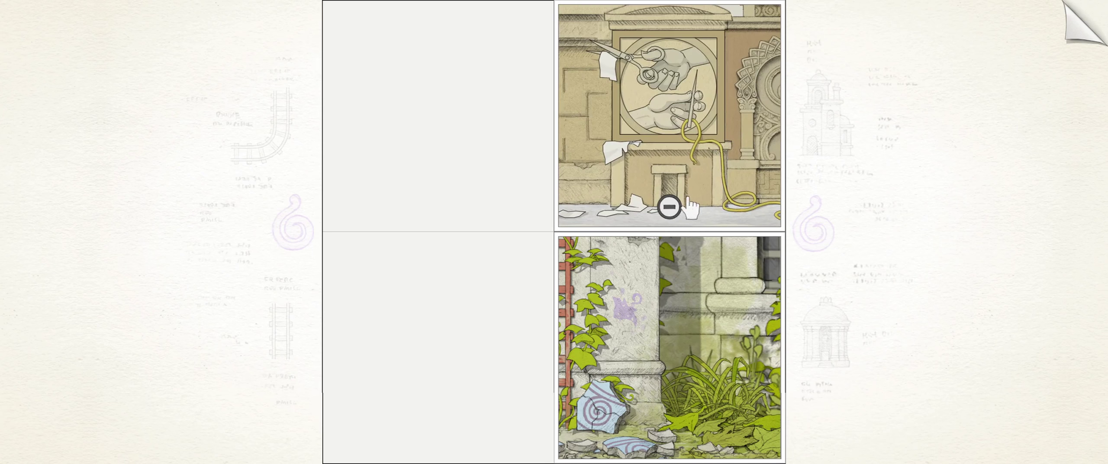
pyautogui.click(670, 209)
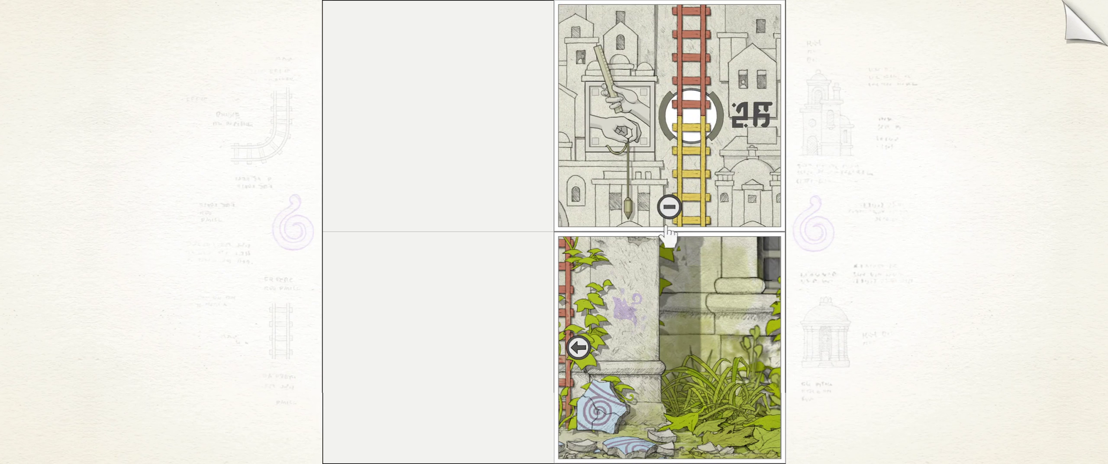
pyautogui.click(670, 207)
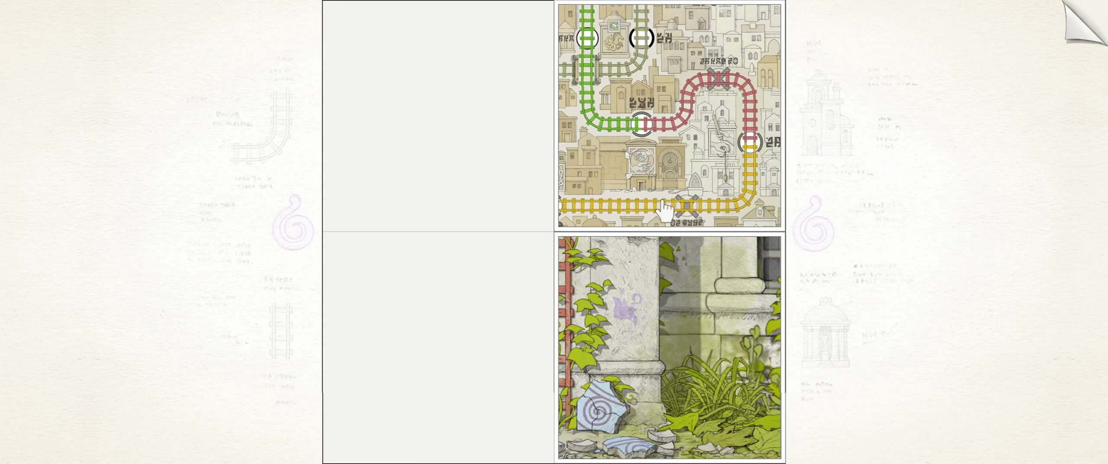
pyautogui.click(668, 197)
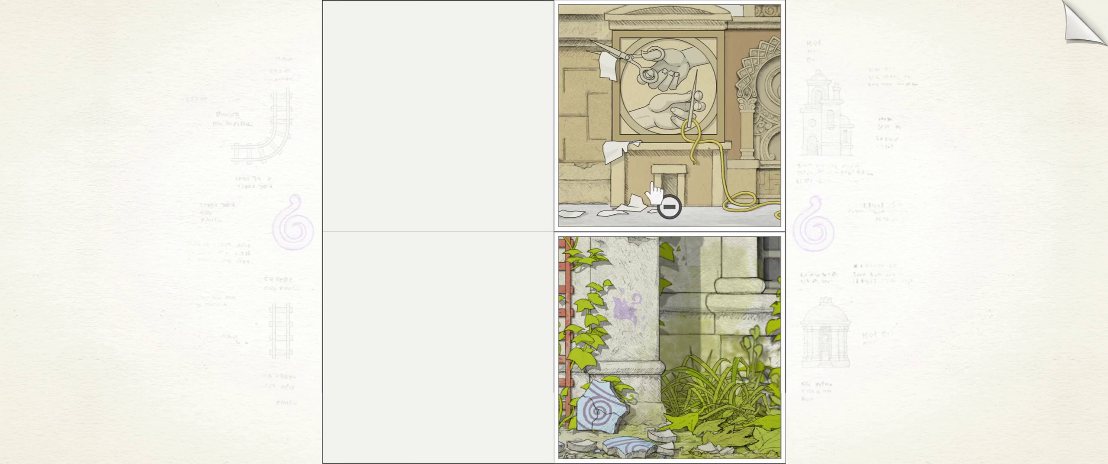
pyautogui.click(670, 208)
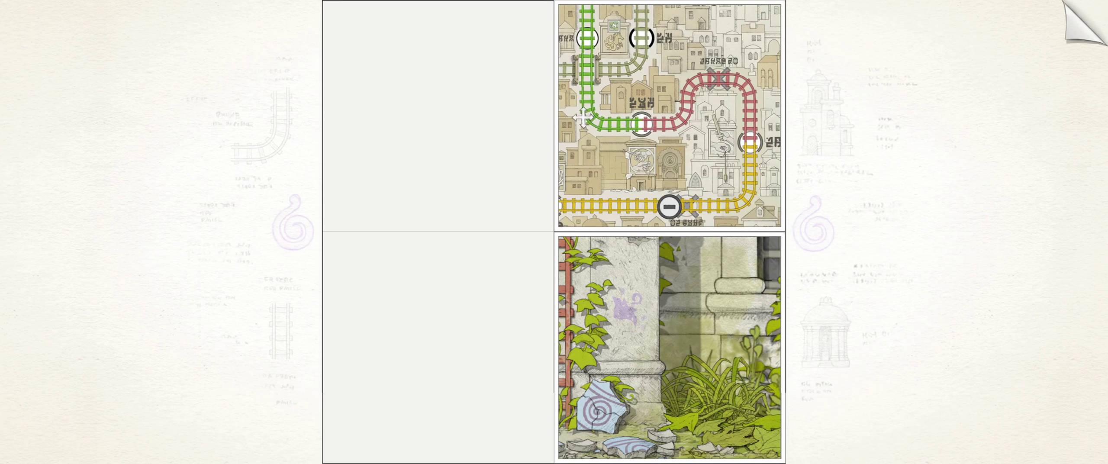
pyautogui.click(573, 98)
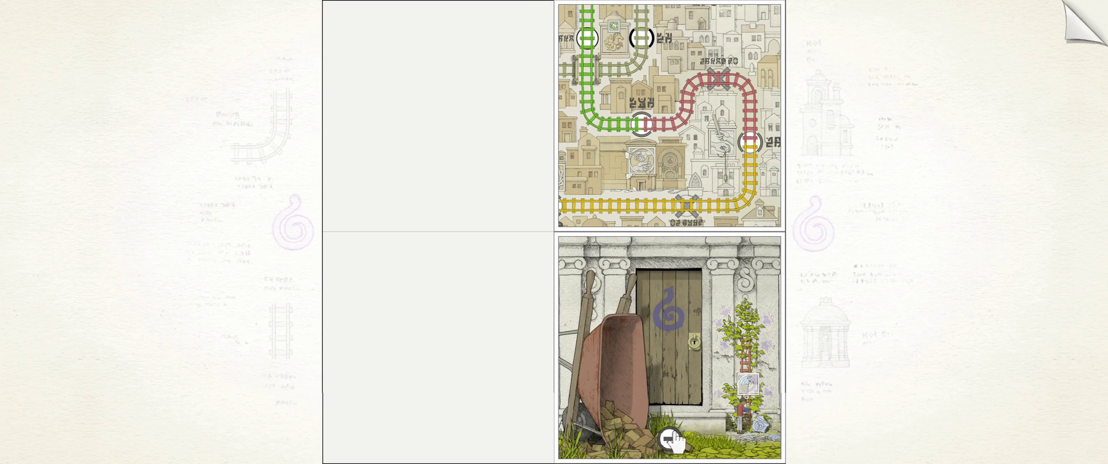
# - Move from the ladder facade to the garden door, then zoom onto the boy's picture on the vine ladder
pyautogui.click(673, 442)
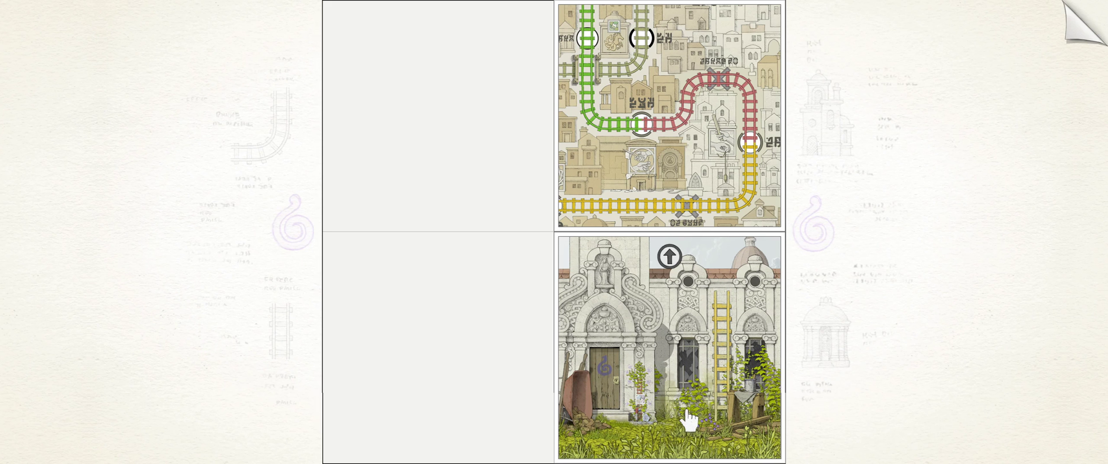
pyautogui.click(658, 391)
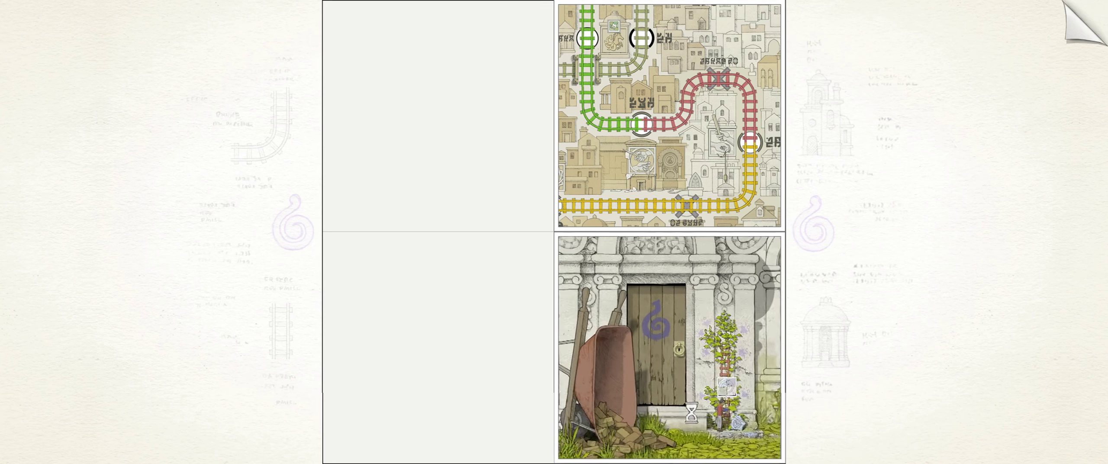
pyautogui.click(754, 163)
pyautogui.click(728, 130)
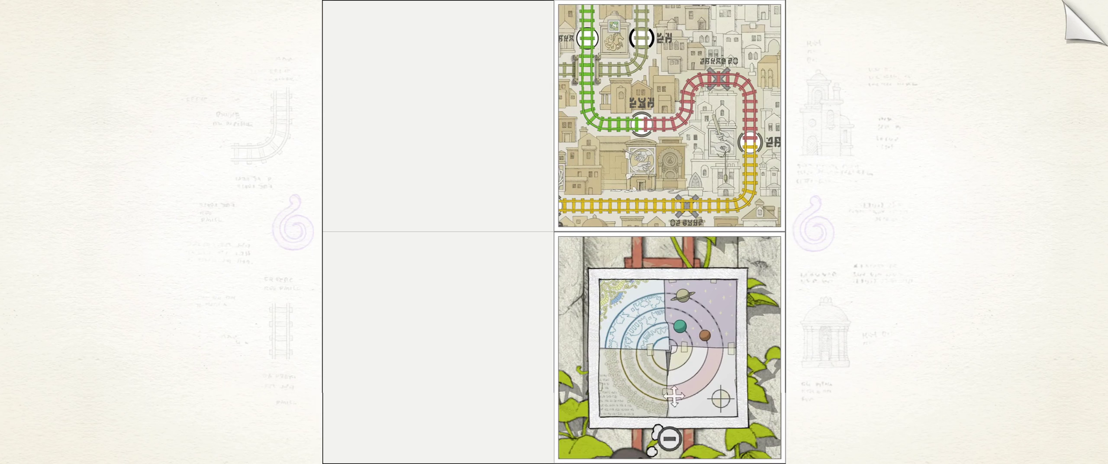
# - Lift the ivy frame off the orbit picture and test it over the mermaid picture
pyautogui.moveTo(673, 394); pyautogui.dragTo(519, 365)
pyautogui.moveTo(626, 364)
pyautogui.mouseDown()
pyautogui.moveTo(433, 113)
pyautogui.moveTo(607, 159)
pyautogui.mouseUp()
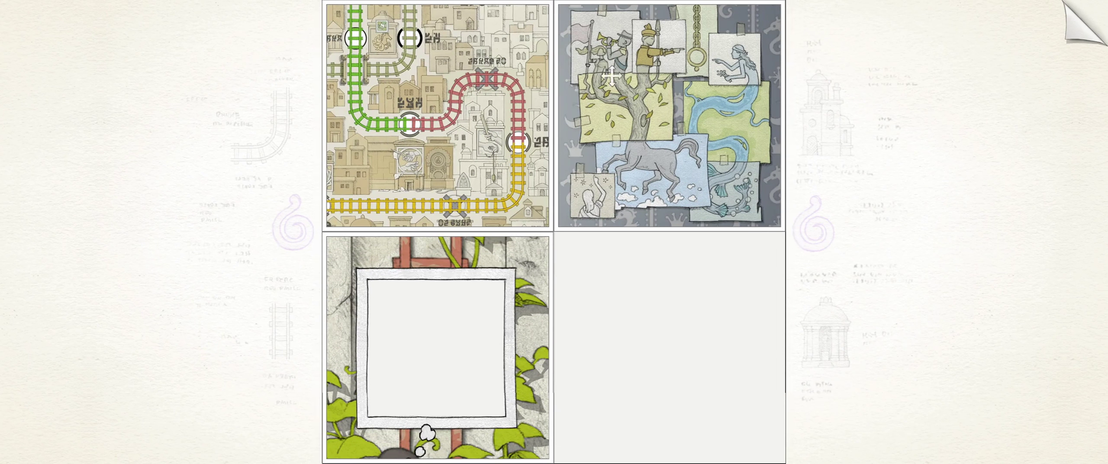
pyautogui.click(743, 66)
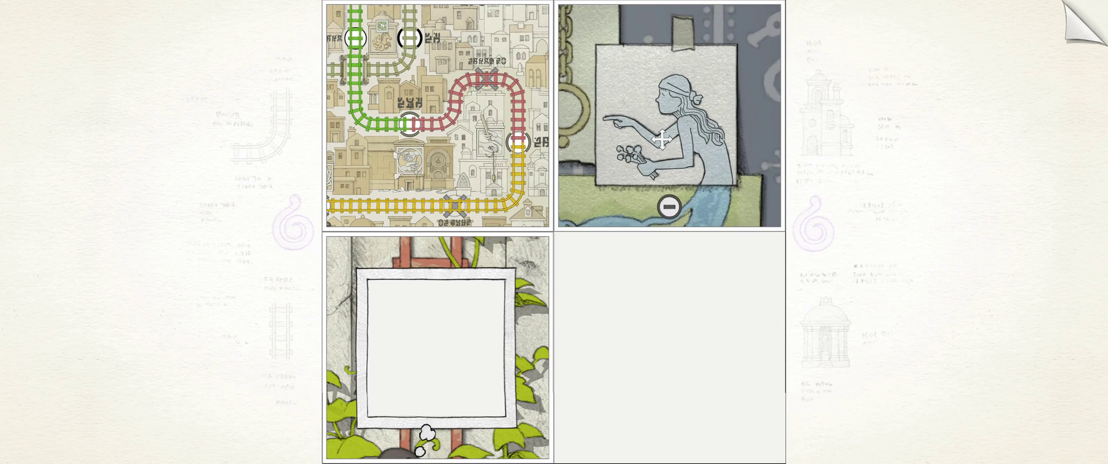
pyautogui.moveTo(663, 139); pyautogui.dragTo(658, 364)
pyautogui.moveTo(437, 346); pyautogui.dragTo(666, 364)
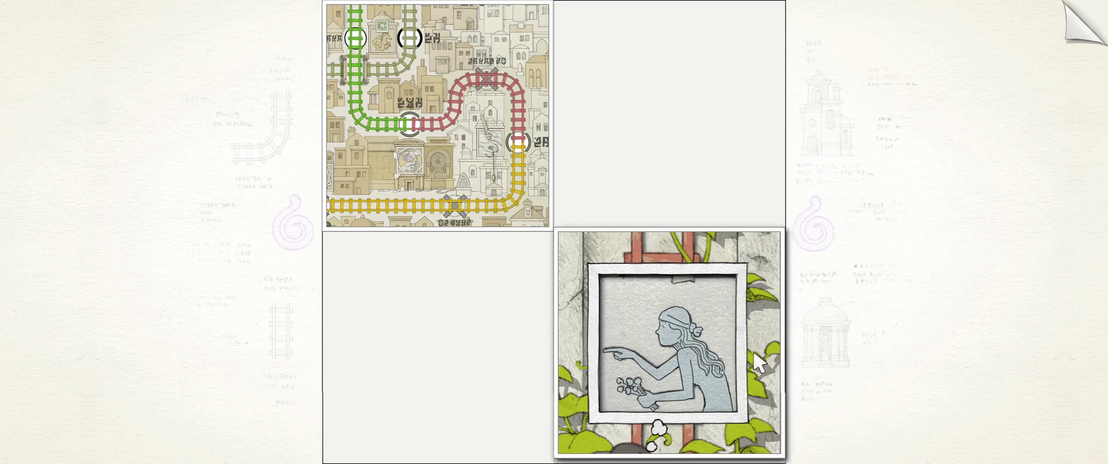
# - Look up the boy's ivy wall, zoom into his picture, and separate the frame from the chart
pyautogui.click(662, 437)
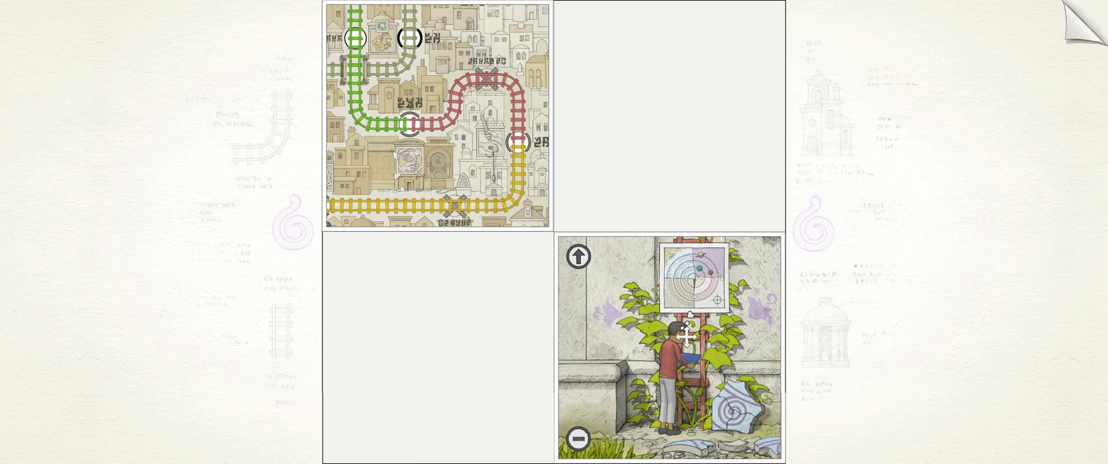
pyautogui.click(579, 258)
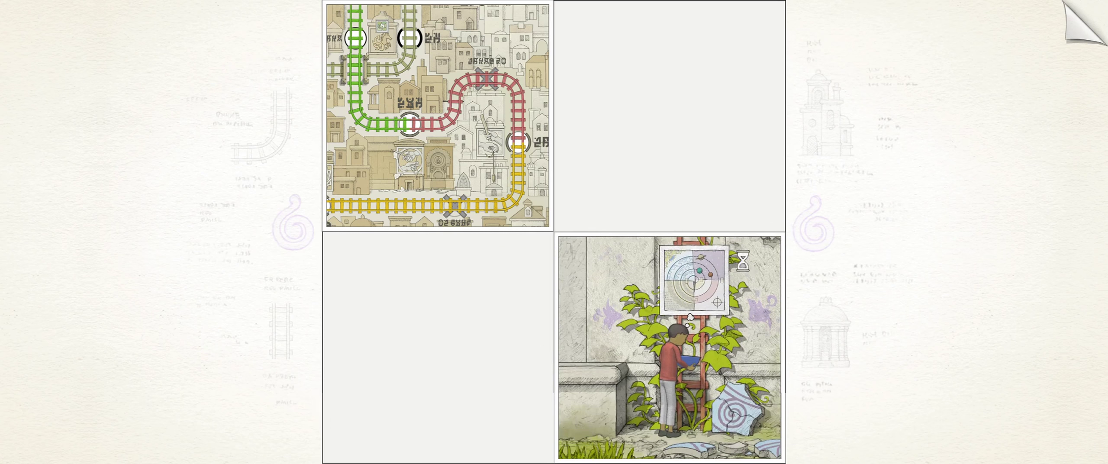
pyautogui.click(697, 299)
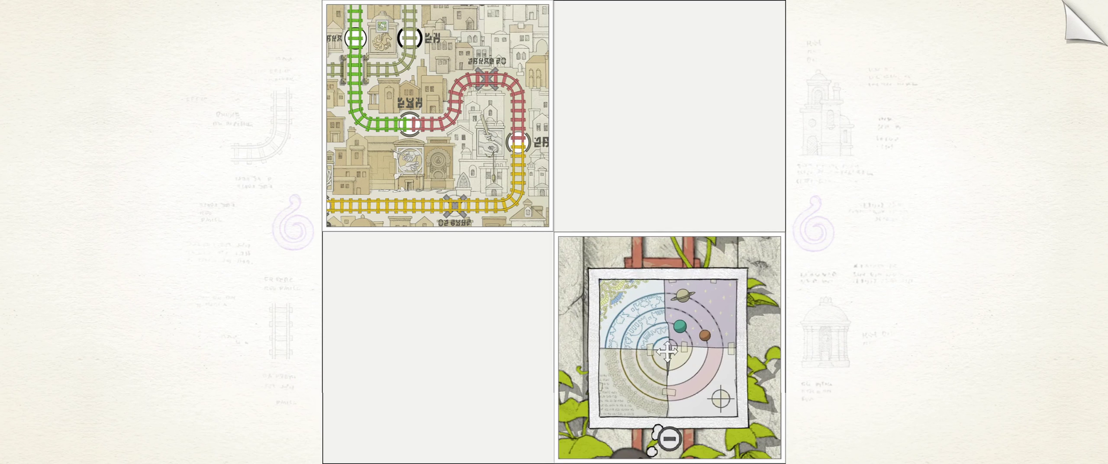
pyautogui.moveTo(671, 433); pyautogui.dragTo(684, 134)
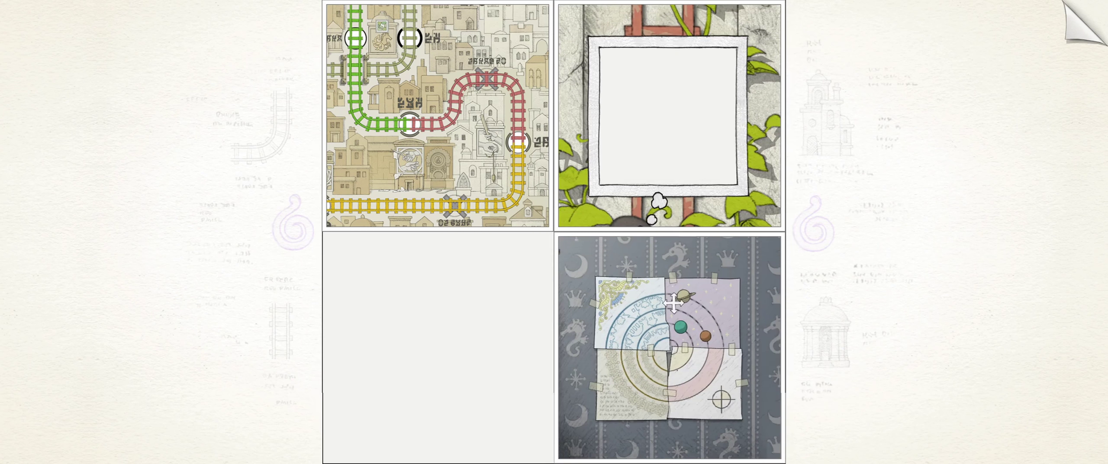
# - Rearrange tiles so the map is top-left and the collage sits top-right
pyautogui.moveTo(674, 302); pyautogui.dragTo(475, 312)
pyautogui.moveTo(475, 89); pyautogui.dragTo(475, 260)
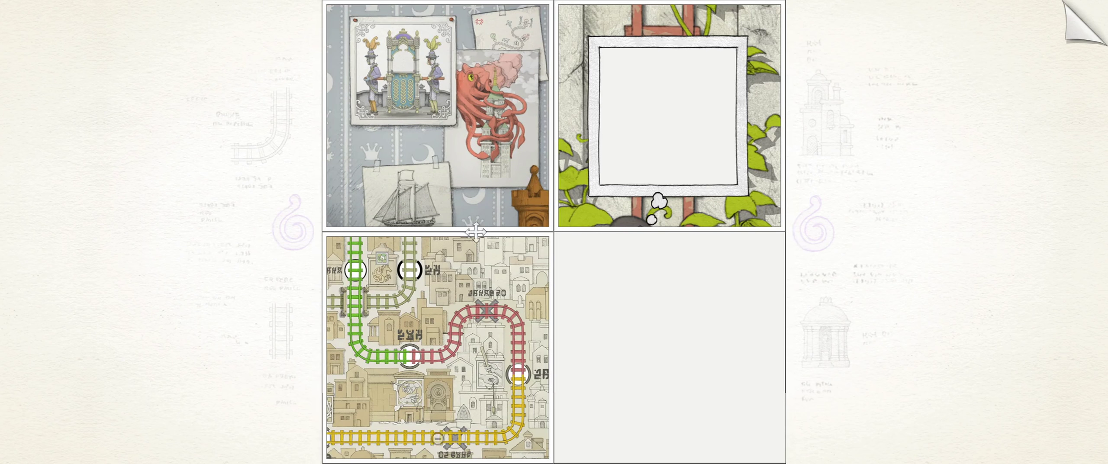
pyautogui.moveTo(438, 347); pyautogui.dragTo(671, 115)
pyautogui.moveTo(438, 115); pyautogui.dragTo(671, 115)
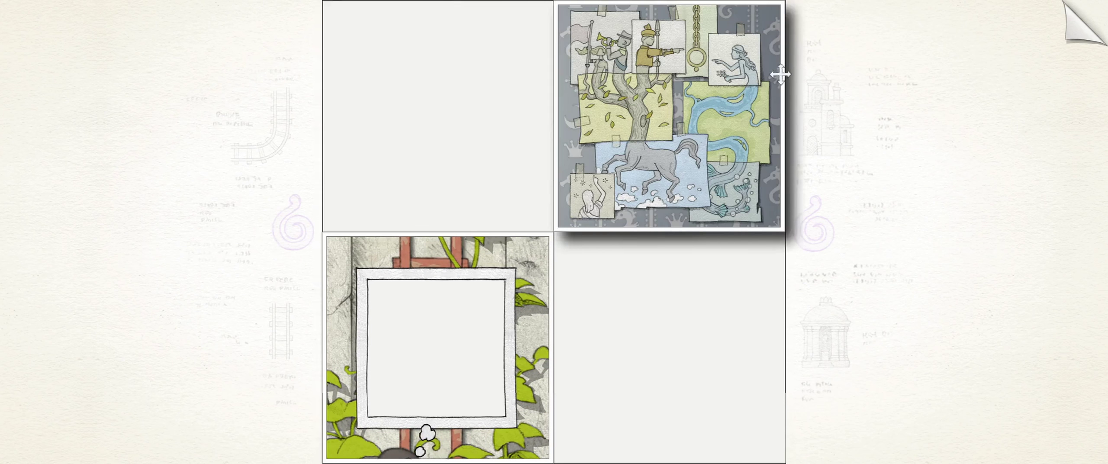
pyautogui.moveTo(788, 74); pyautogui.dragTo(790, 73)
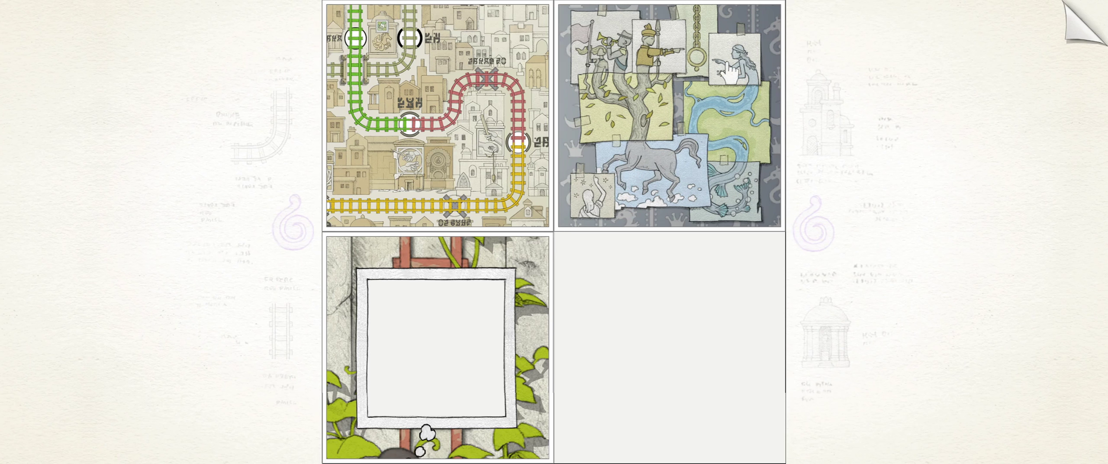
# - Frame the pointing soldier with the ivy frame, reveal the boy, and look up the ivy ladder
pyautogui.click(649, 55)
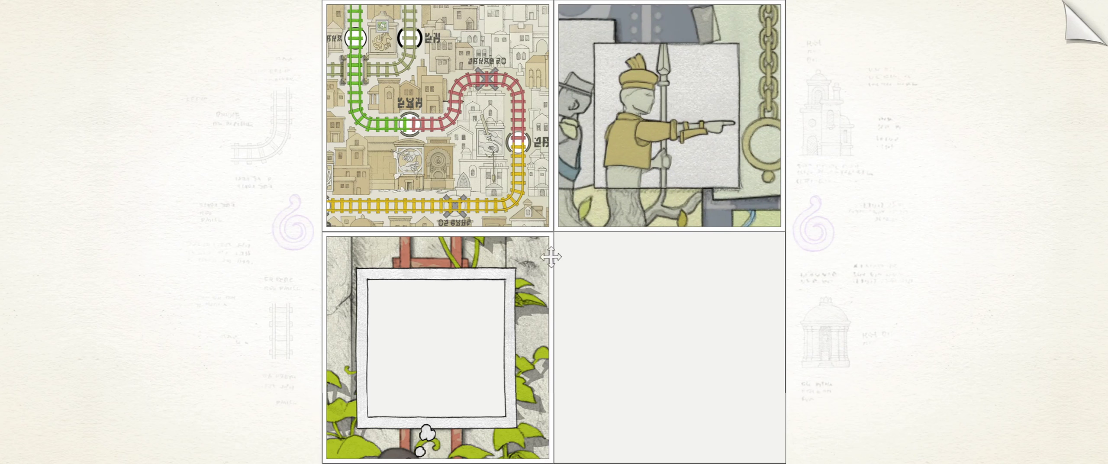
pyautogui.click(518, 146)
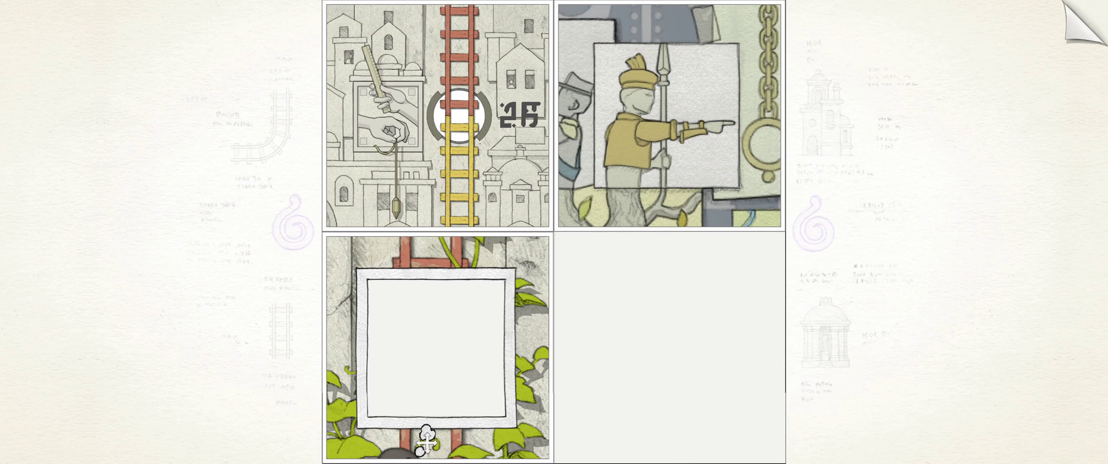
pyautogui.moveTo(426, 433); pyautogui.dragTo(624, 121)
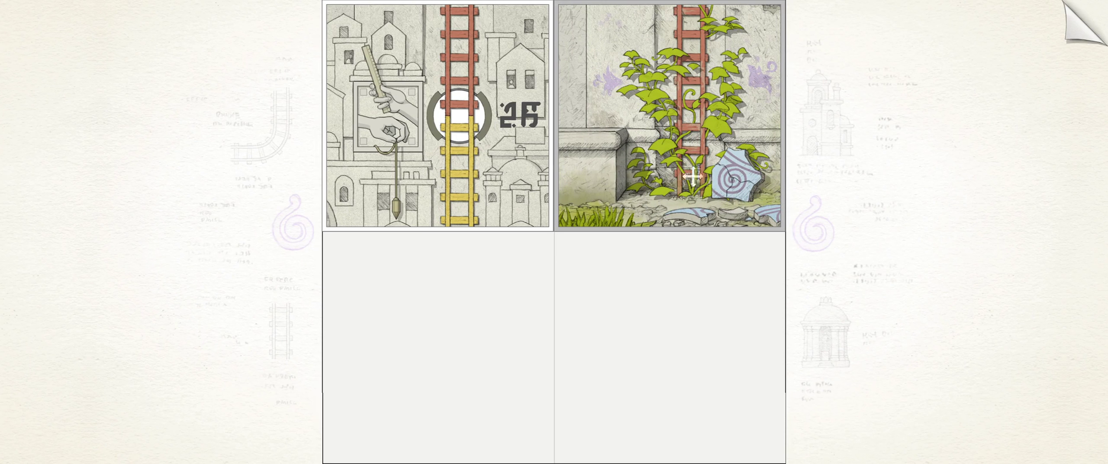
pyautogui.click(760, 116)
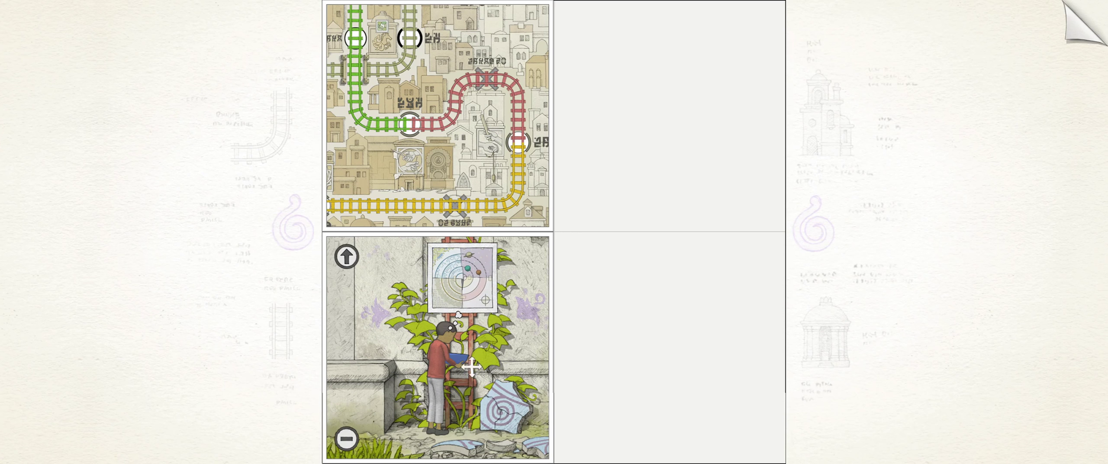
pyautogui.click(347, 256)
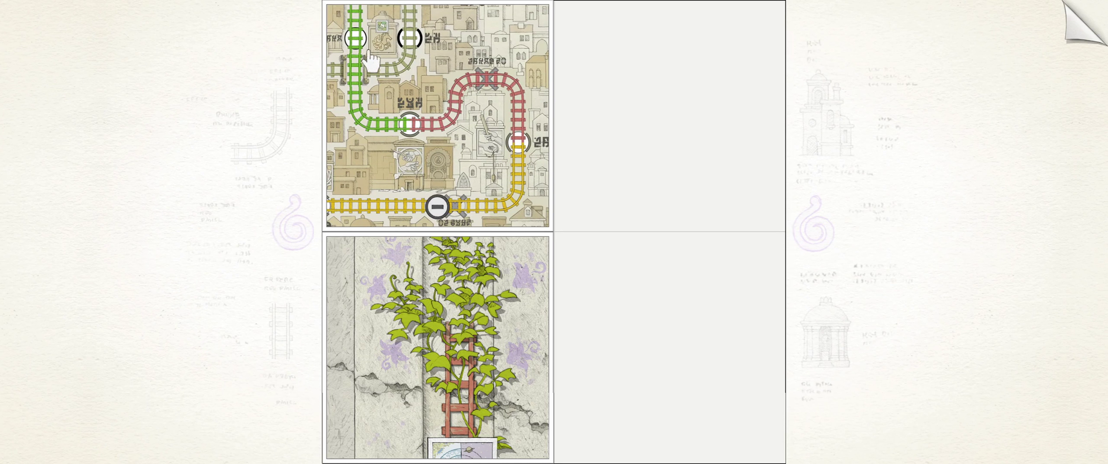
# - Widen the rail map, view the ladder base, then zoom into the arch plant and ladder-sawhorse area
pyautogui.click(439, 207)
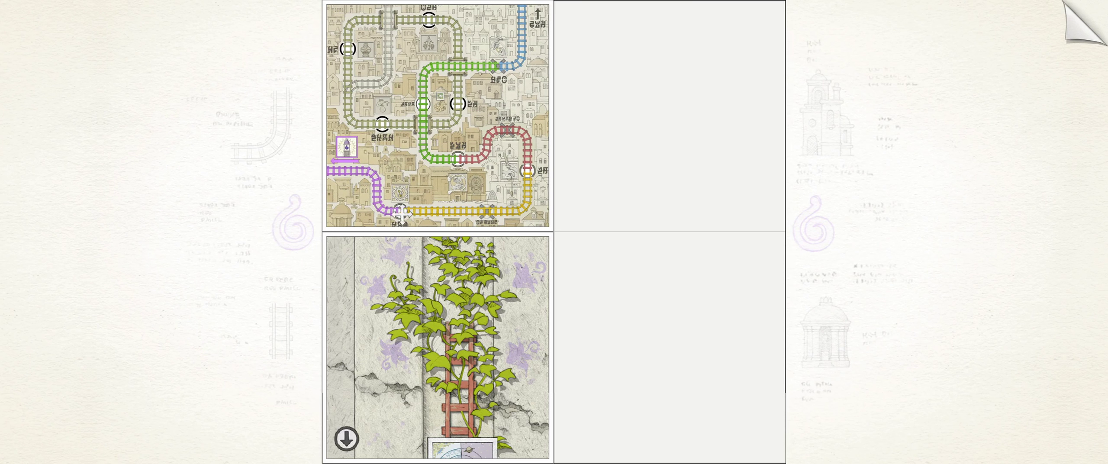
pyautogui.click(347, 439)
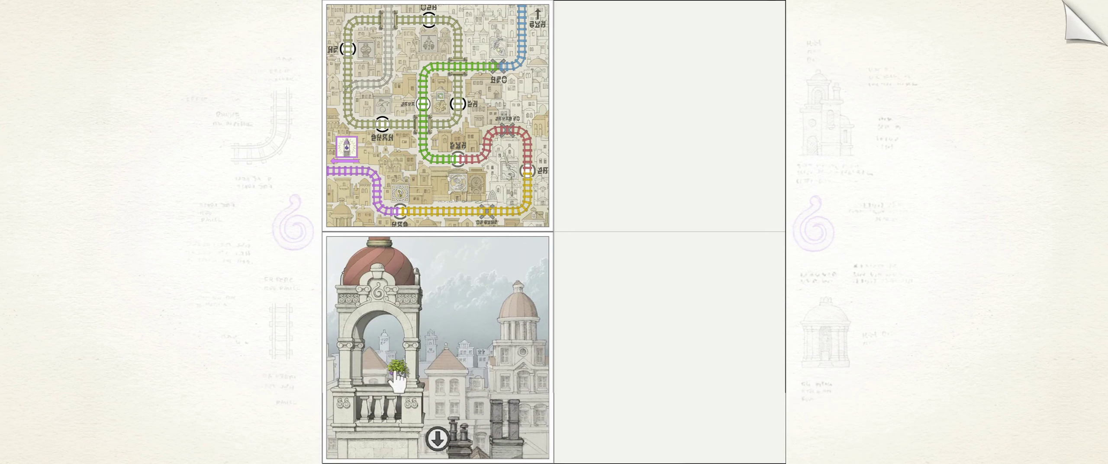
pyautogui.click(395, 372)
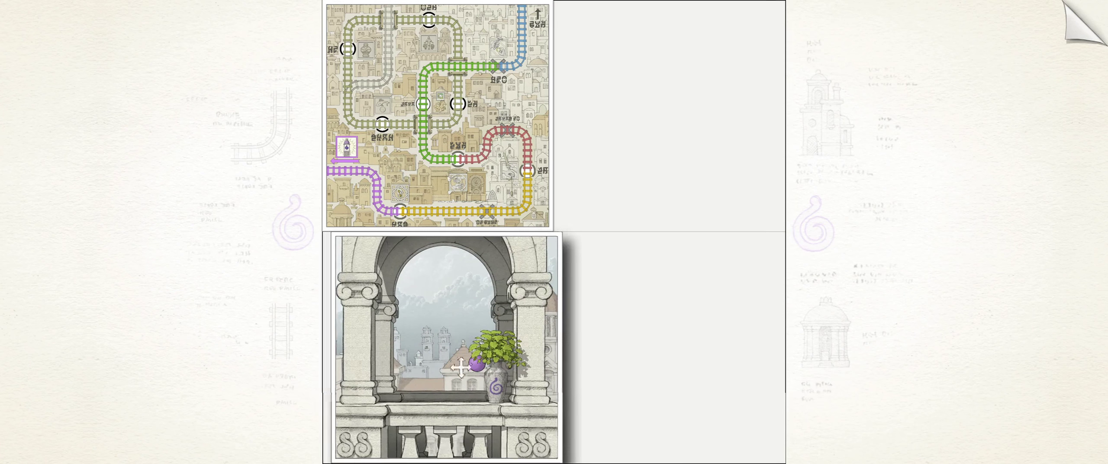
pyautogui.moveTo(483, 390); pyautogui.dragTo(481, 382)
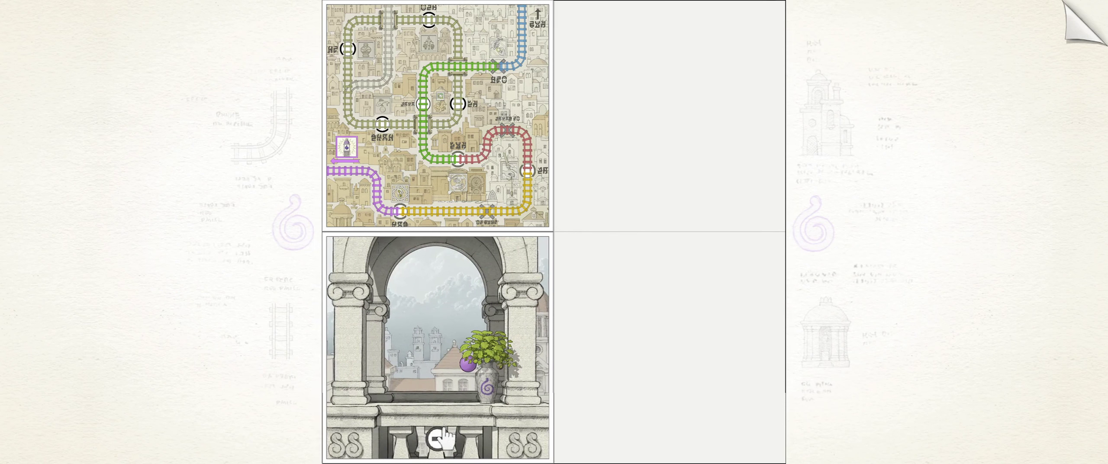
pyautogui.click(437, 440)
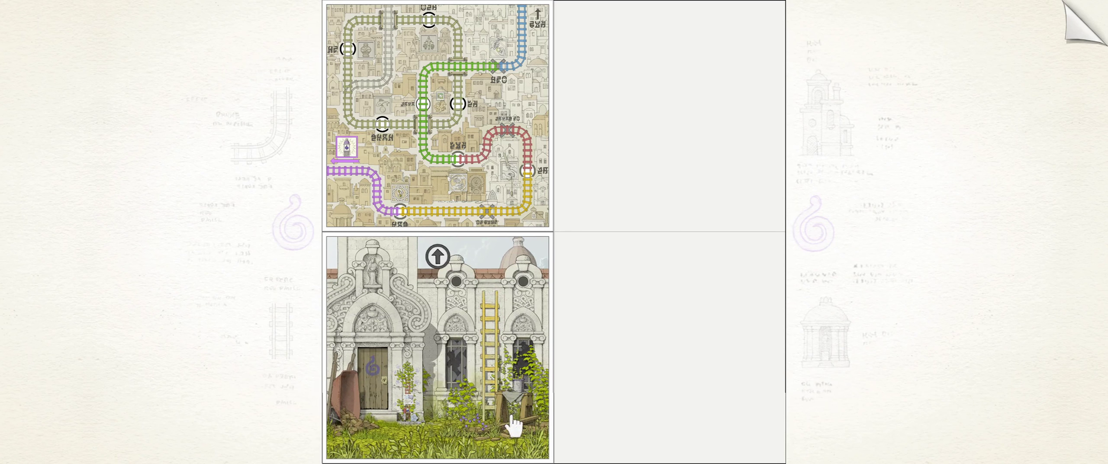
pyautogui.click(513, 424)
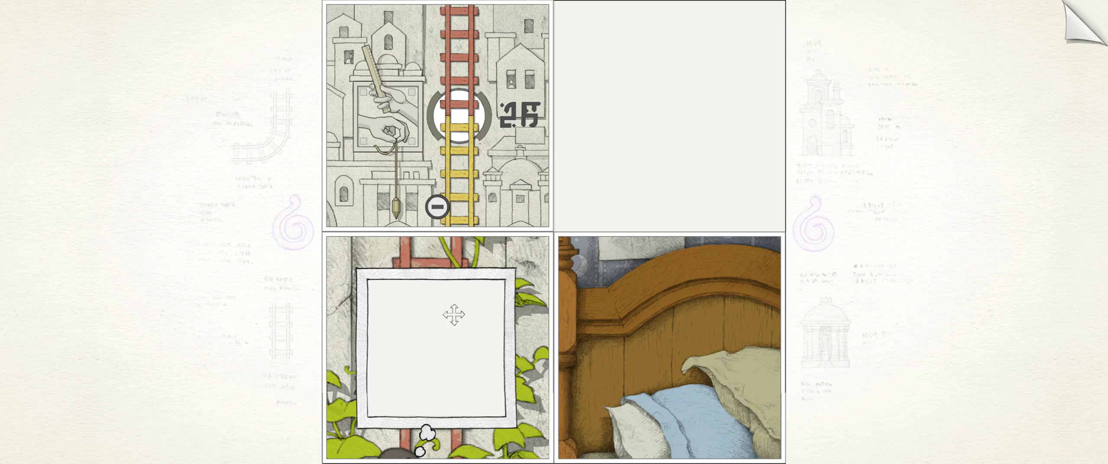
# - Move the bed tile up, ivy frame bottom-right, zoom on the soldier, and put the ladder city top-left
pyautogui.moveTo(675, 364)
pyautogui.mouseDown()
pyautogui.moveTo(568, 99)
pyautogui.moveTo(450, 86)
pyautogui.moveTo(442, 95)
pyautogui.mouseUp()
pyautogui.moveTo(669, 439); pyautogui.dragTo(669, 116)
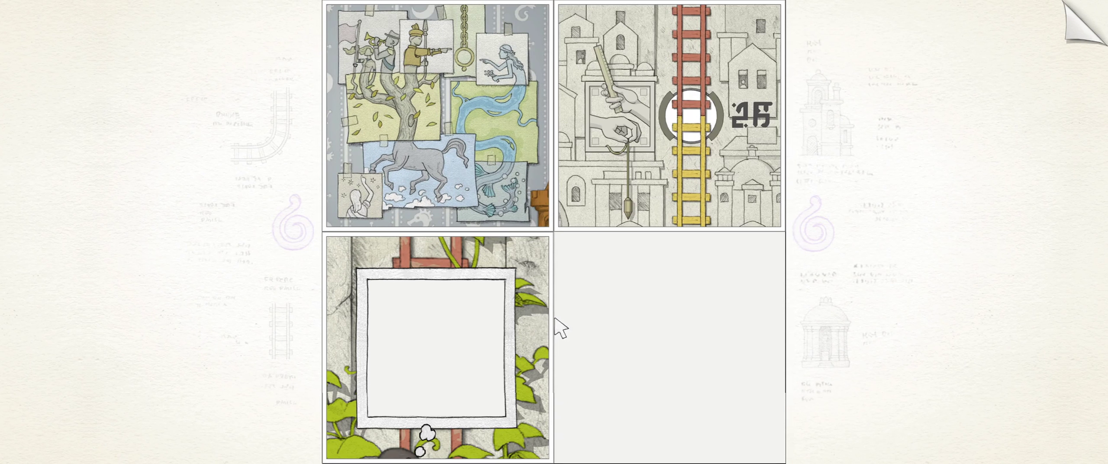
pyautogui.moveTo(485, 347); pyautogui.dragTo(670, 346)
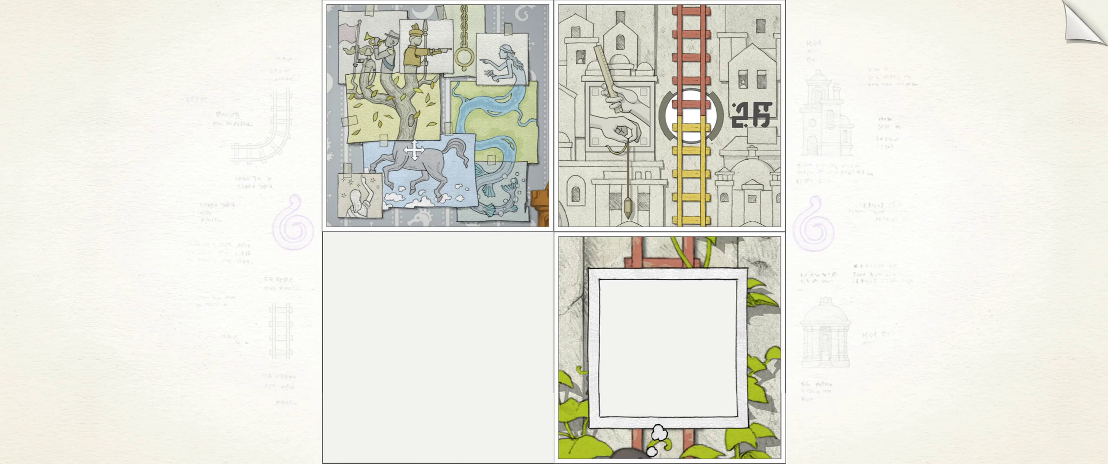
pyautogui.moveTo(433, 62); pyautogui.dragTo(437, 79)
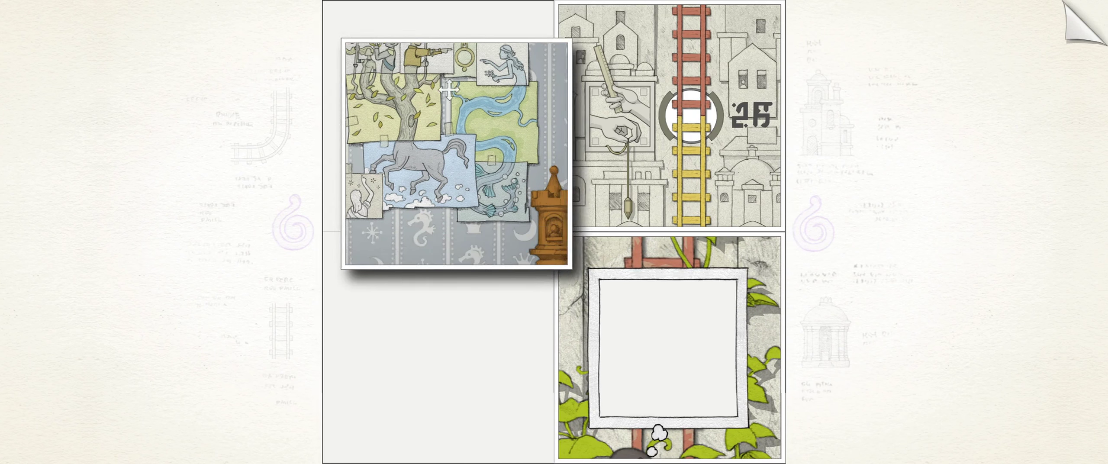
pyautogui.click(437, 78)
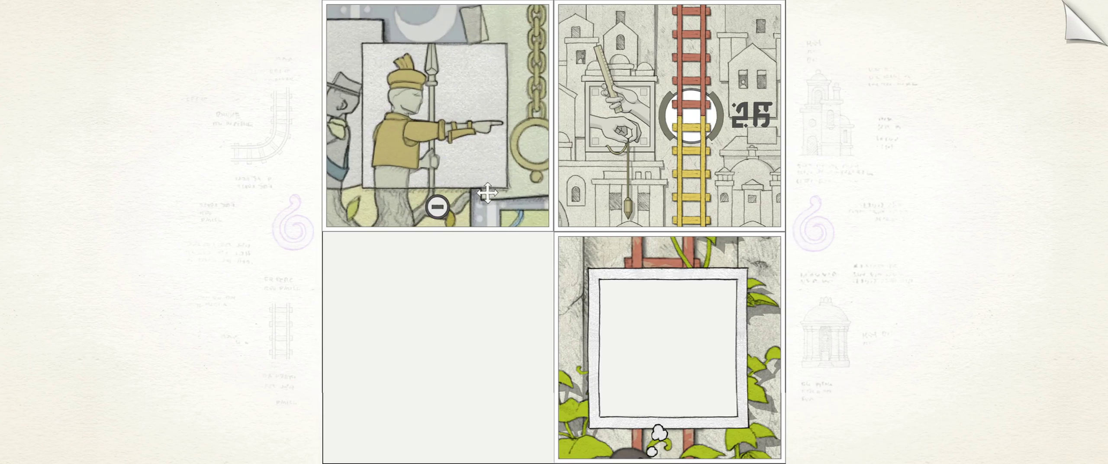
pyautogui.moveTo(670, 139)
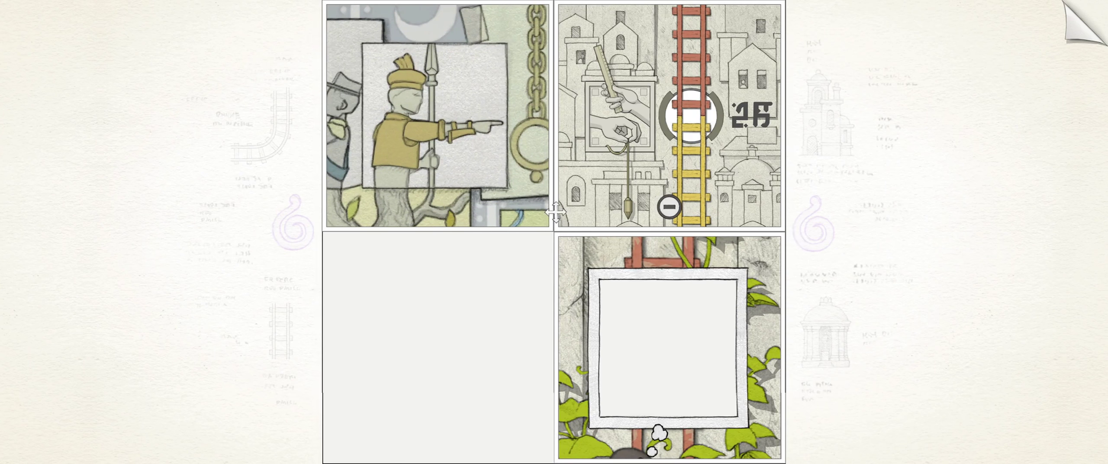
pyautogui.moveTo(477, 198); pyautogui.dragTo(477, 429)
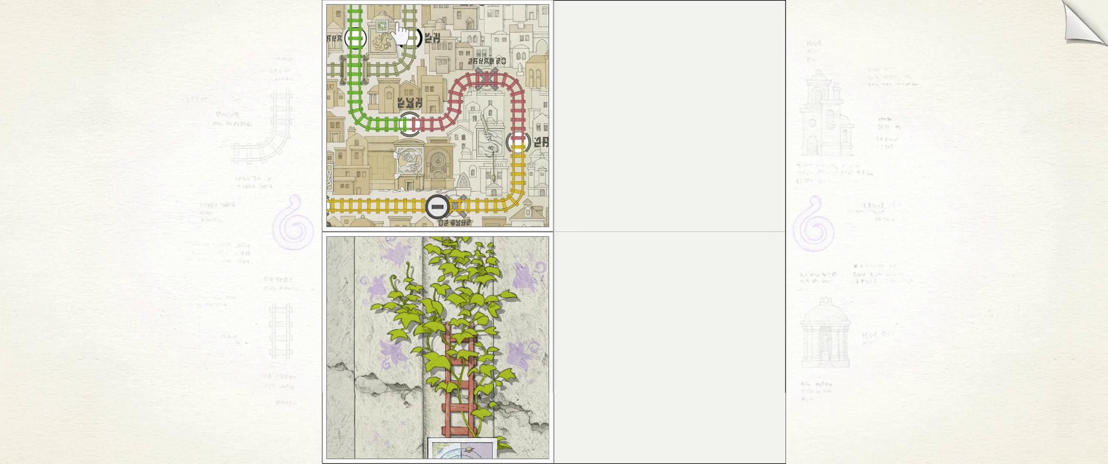
# - Zoom the map out from the horse-emblem building to show the green, red and yellow loops
pyautogui.click(403, 33)
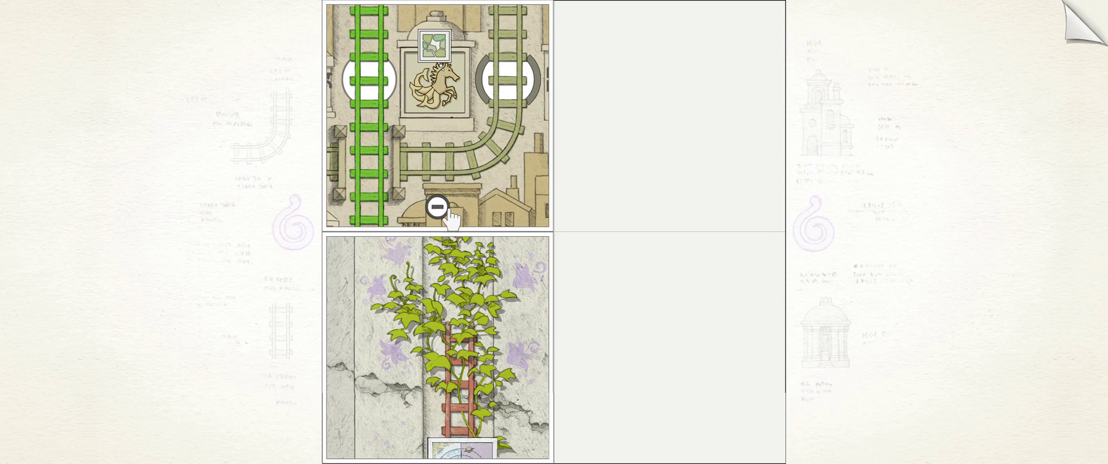
pyautogui.click(438, 209)
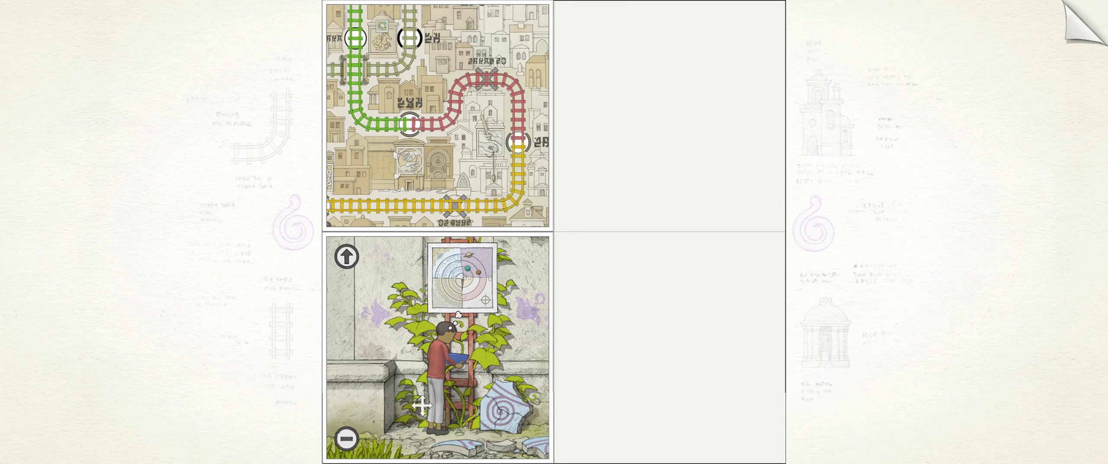
# - Switch the bottom tile between boy, garden door and plant balcony, and widen the map to the full network
pyautogui.click(345, 439)
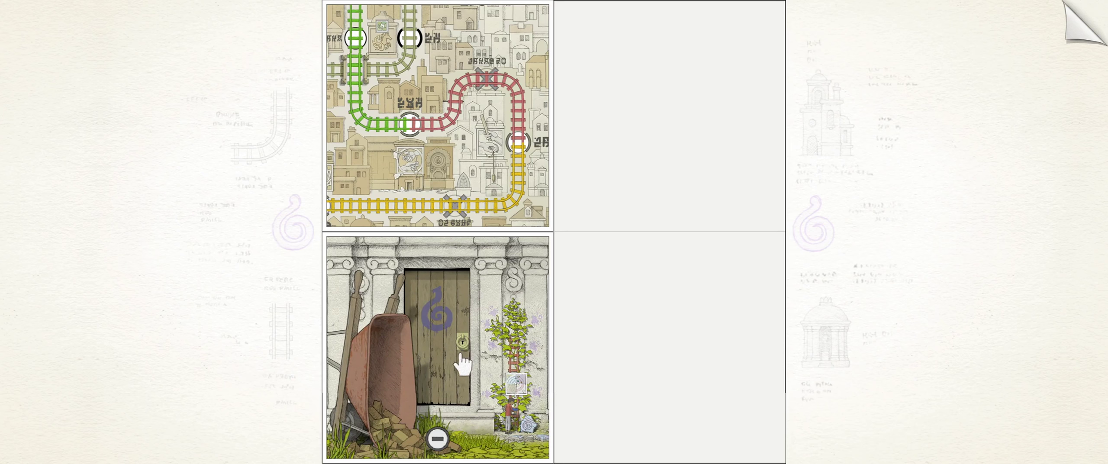
pyautogui.click(517, 382)
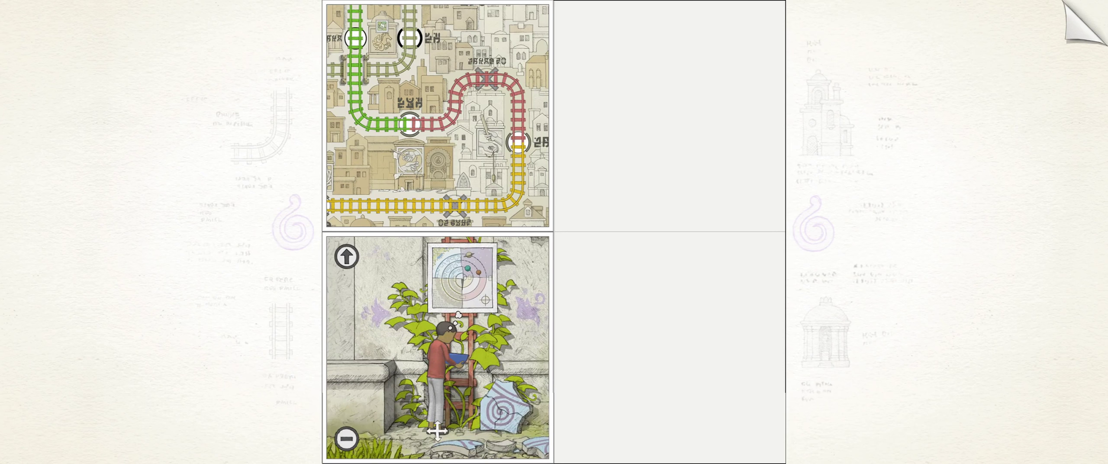
pyautogui.click(345, 440)
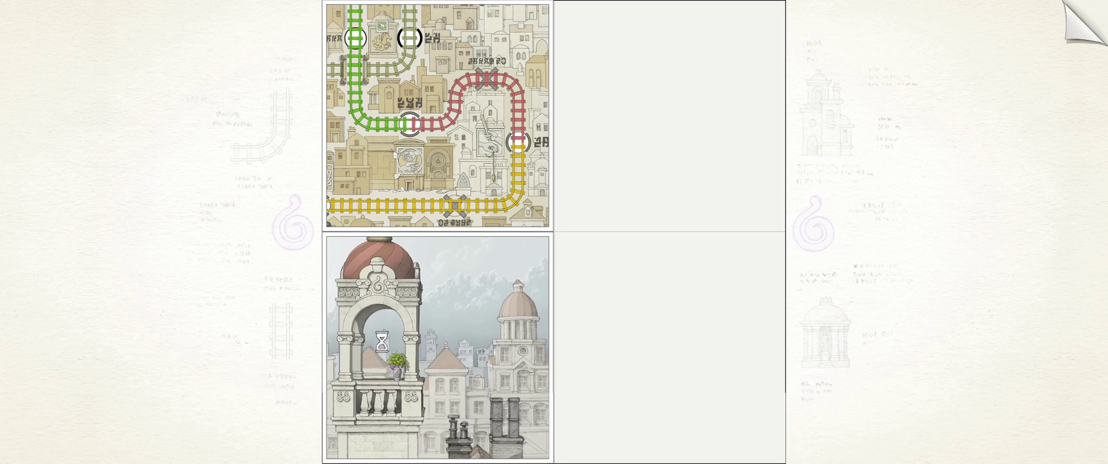
pyautogui.click(400, 375)
pyautogui.moveTo(490, 394)
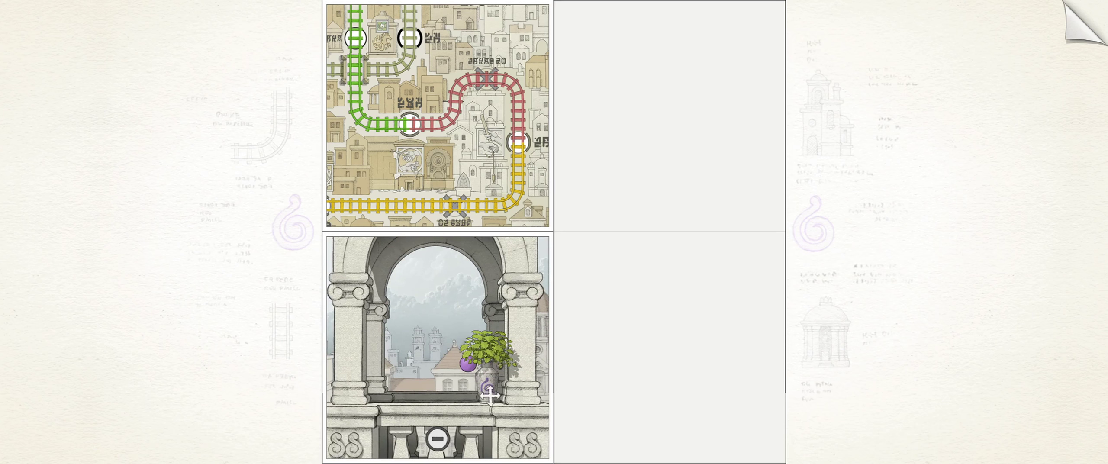
pyautogui.click(452, 207)
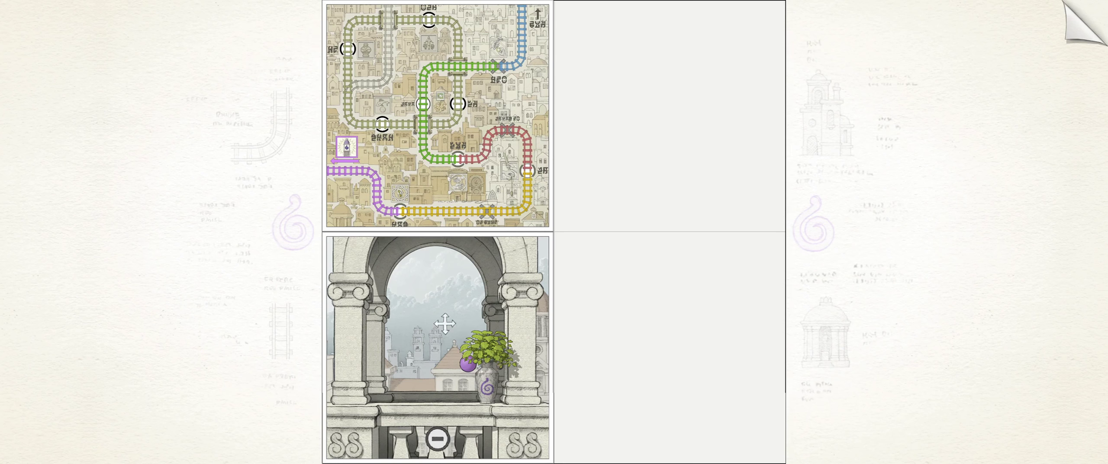
pyautogui.click(437, 439)
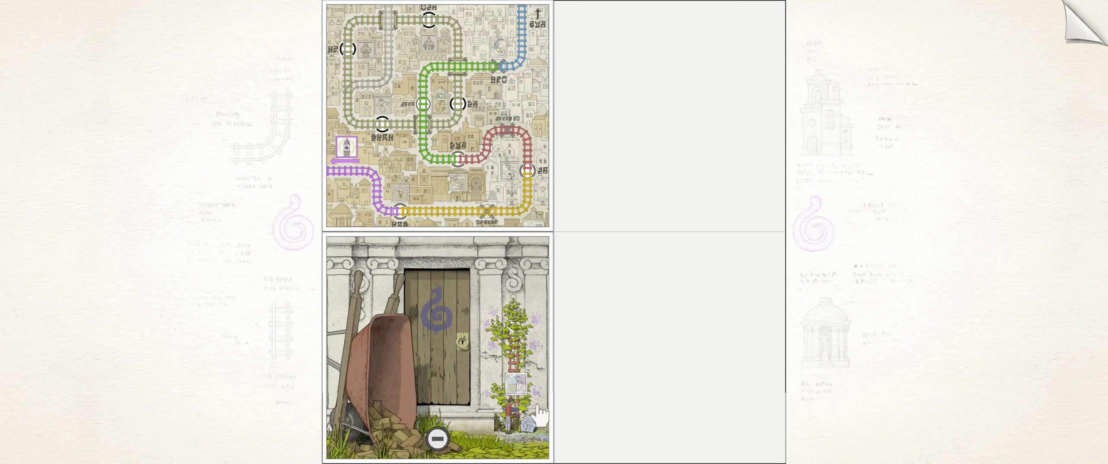
# - Pull the orbit chart out of the ivy frame and move the wall collage to the upper-left slot
pyautogui.click(529, 405)
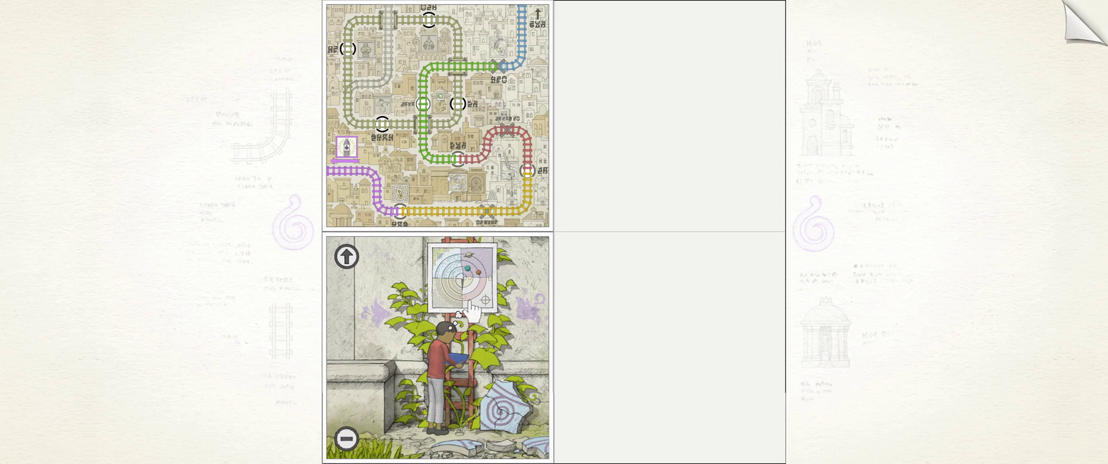
pyautogui.moveTo(468, 316); pyautogui.dragTo(552, 316)
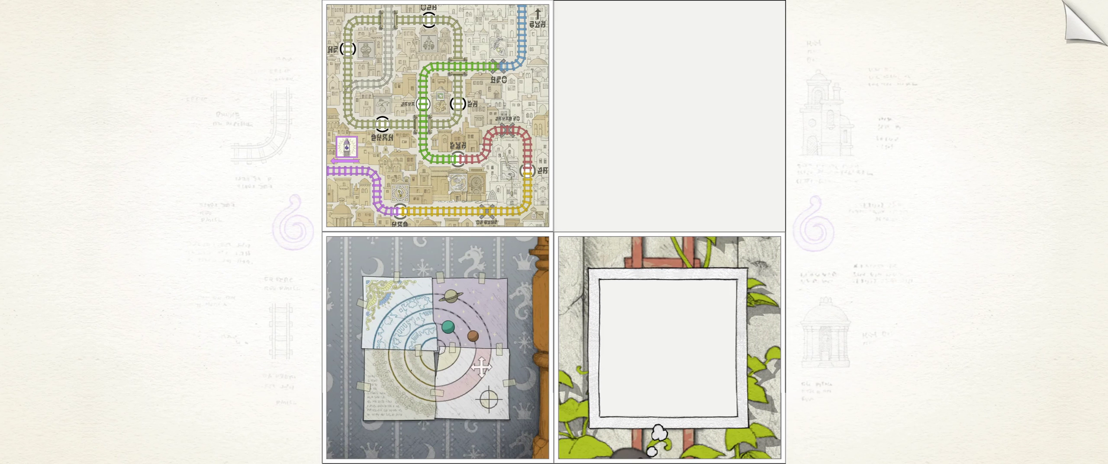
pyautogui.moveTo(427, 409); pyautogui.dragTo(426, 418)
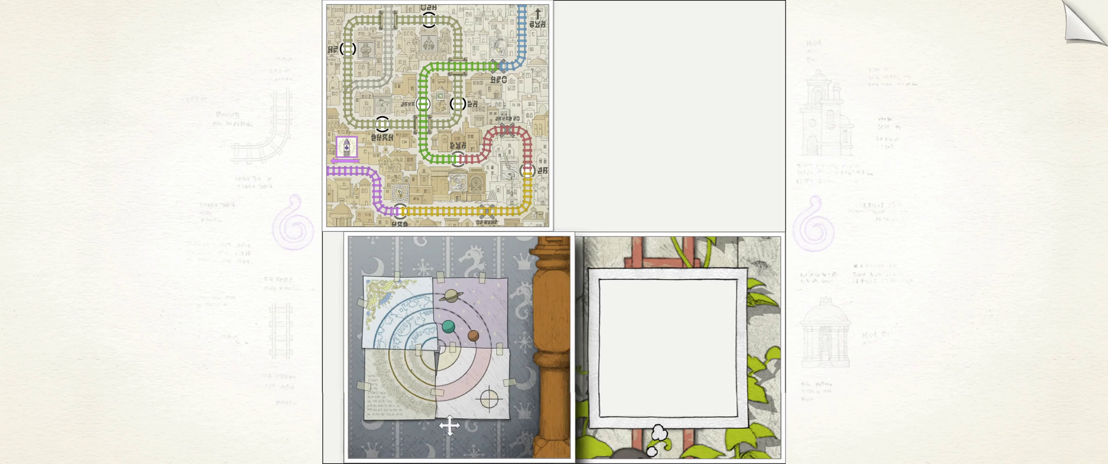
pyautogui.moveTo(427, 419)
pyautogui.mouseDown()
pyautogui.moveTo(693, 279)
pyautogui.moveTo(696, 169)
pyautogui.mouseUp()
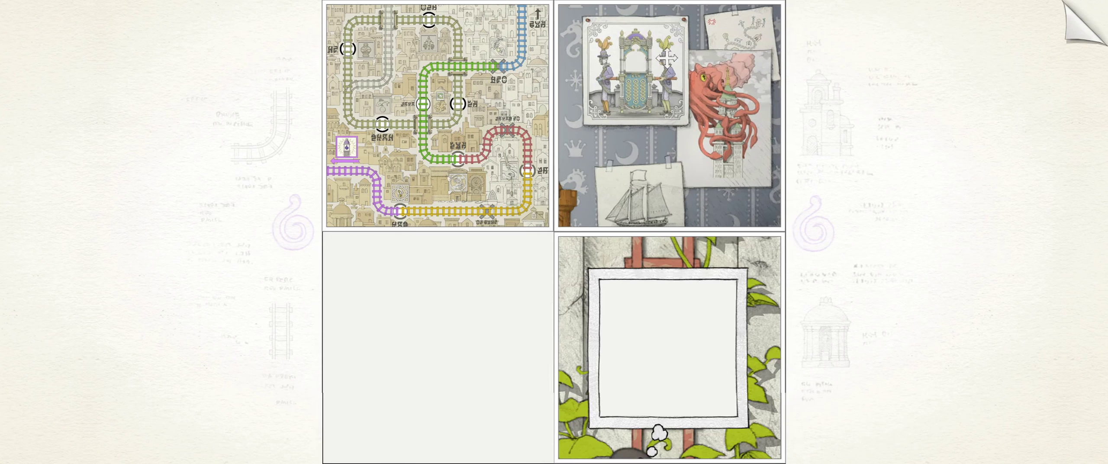
pyautogui.moveTo(712, 137); pyautogui.dragTo(457, 167)
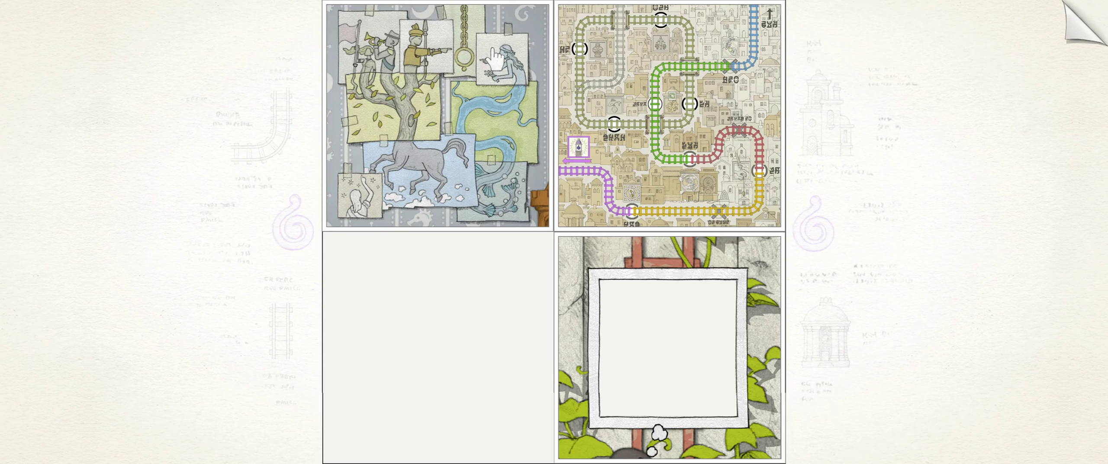
# - Zoom from the spear soldier back to the collage, then into the woman pointing at stars
pyautogui.click(466, 61)
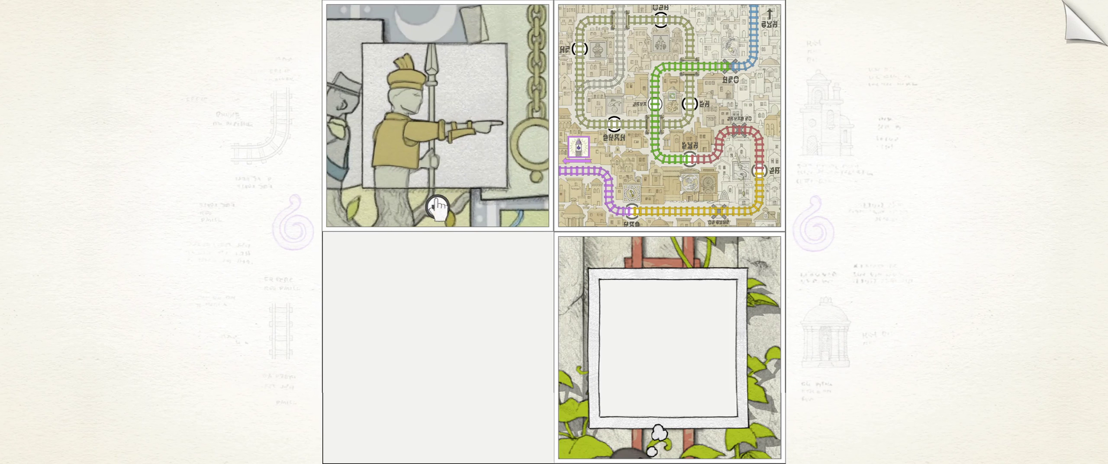
pyautogui.click(438, 207)
pyautogui.click(368, 189)
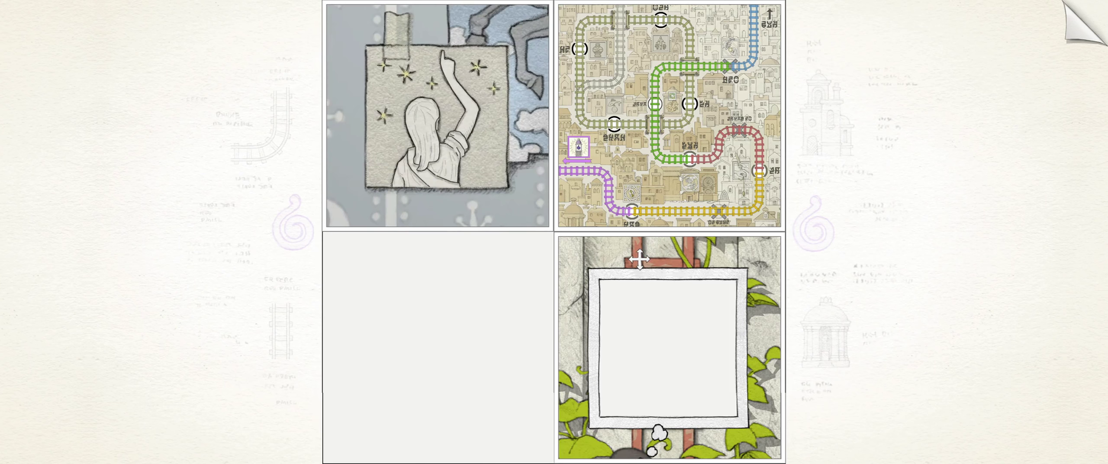
# - Zoom the map onto the red-and-yellow ladder junction and move the ivy frame to bottom-left
pyautogui.click(728, 171)
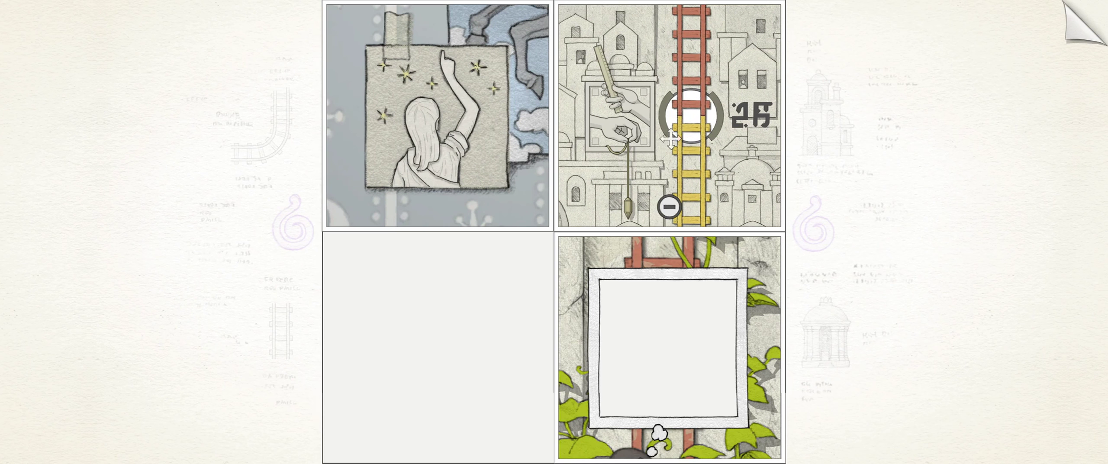
pyautogui.moveTo(684, 131); pyautogui.dragTo(689, 205)
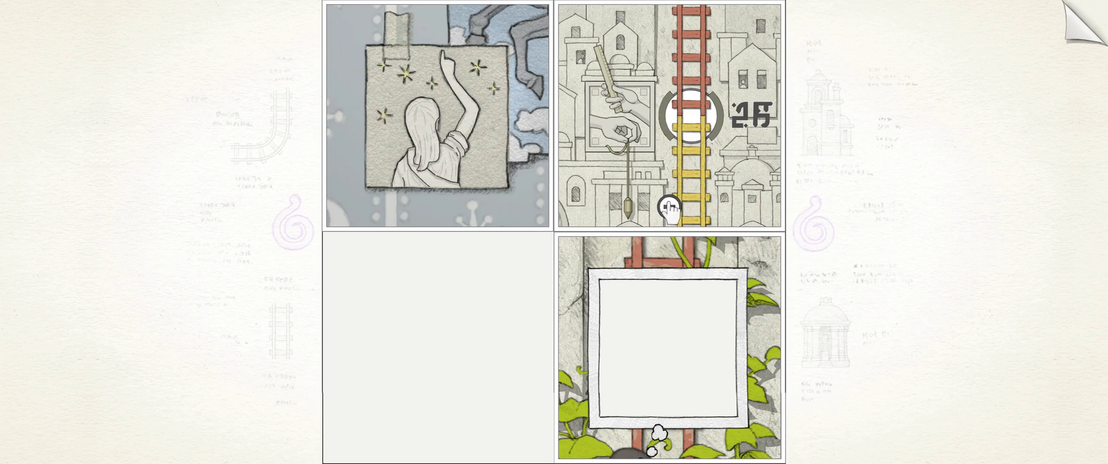
pyautogui.moveTo(463, 134)
pyautogui.mouseDown()
pyautogui.moveTo(602, 319)
pyautogui.moveTo(450, 113)
pyautogui.mouseUp()
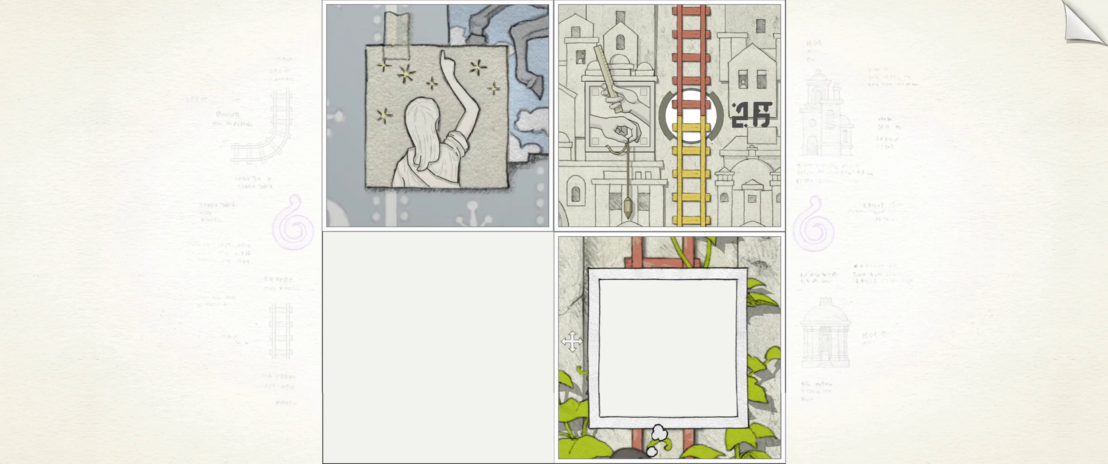
pyautogui.moveTo(675, 347)
pyautogui.mouseDown()
pyautogui.moveTo(383, 115)
pyautogui.moveTo(437, 347)
pyautogui.mouseUp()
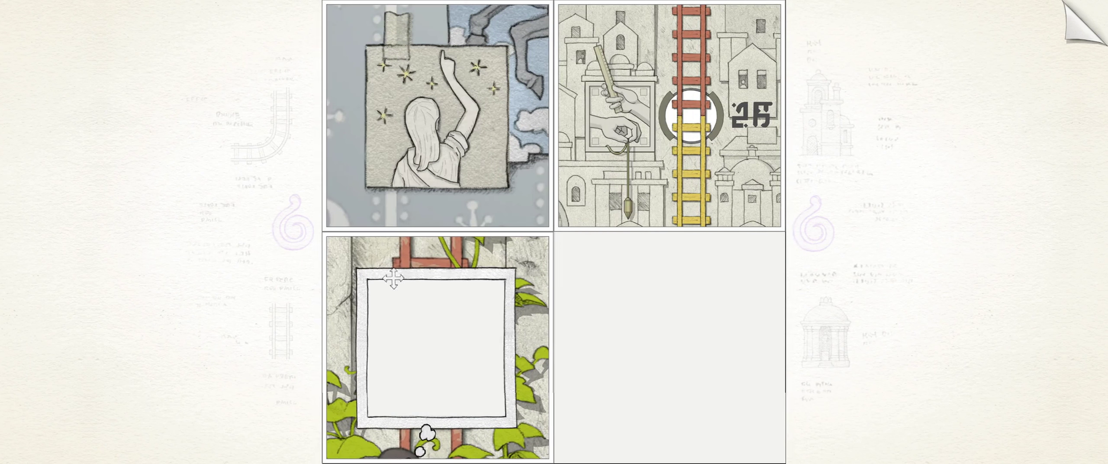
# - Overlay the empty ivy frame on the orbit chart, then slide the frame into the bottom-left slot
pyautogui.moveTo(503, 173); pyautogui.dragTo(671, 346)
pyautogui.moveTo(520, 386); pyautogui.dragTo(738, 374)
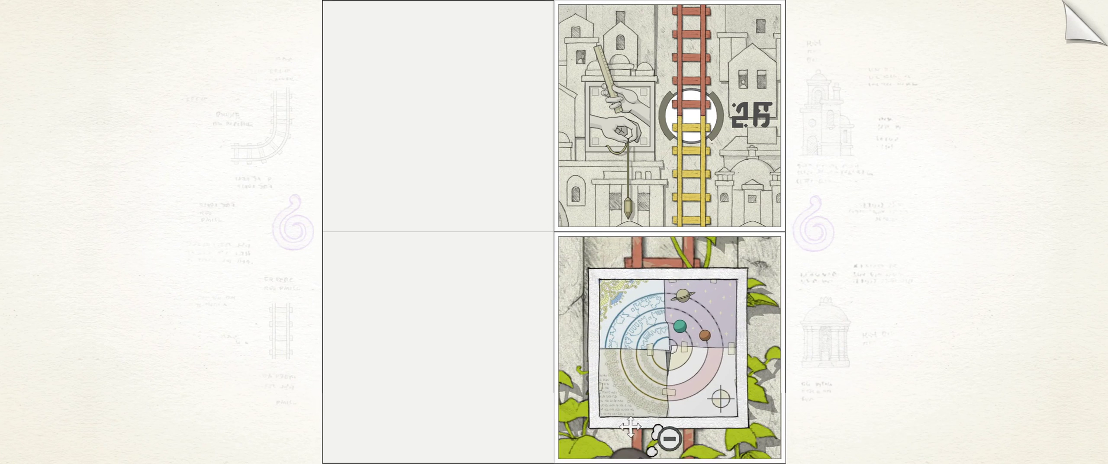
pyautogui.moveTo(633, 430); pyautogui.dragTo(422, 442)
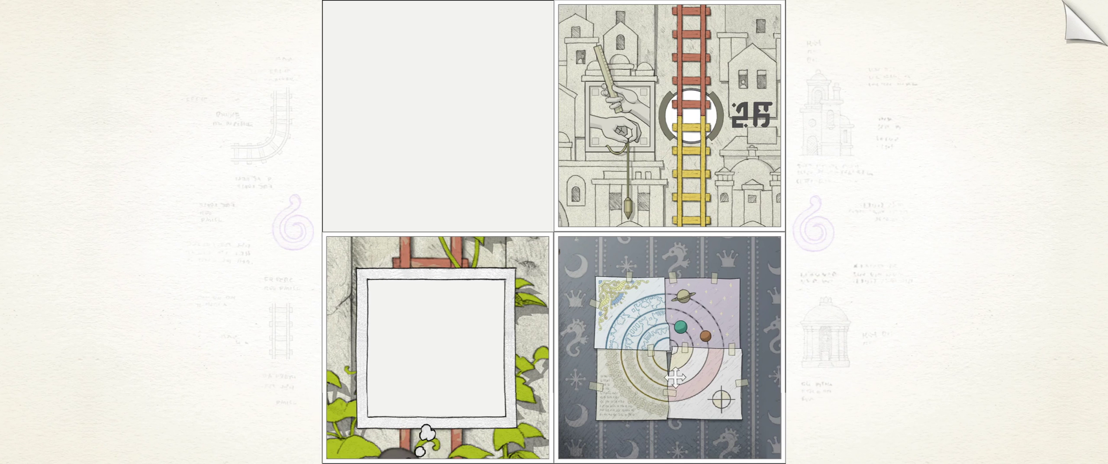
# - Move the collage and ladder tiles up, then drag the zoomed soldier picture bottom-right
pyautogui.moveTo(669, 351); pyautogui.dragTo(669, 120)
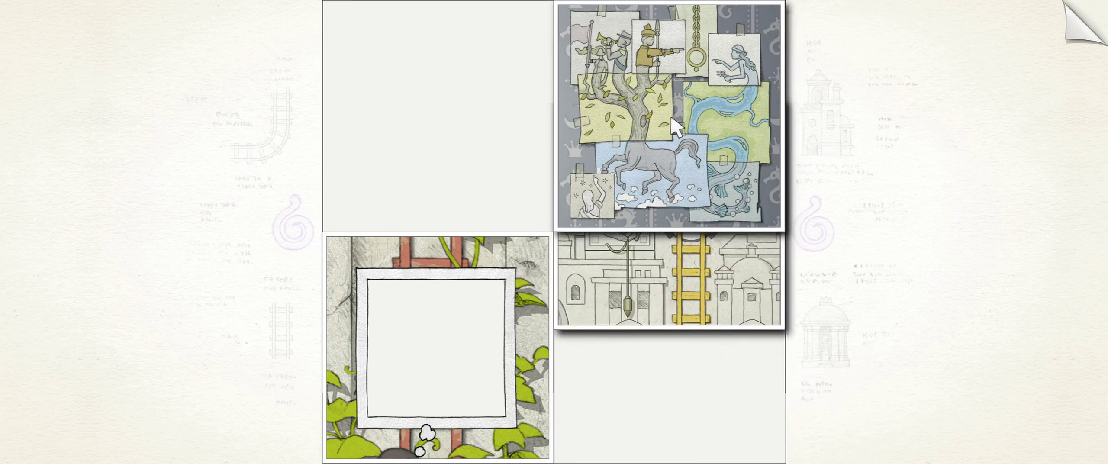
pyautogui.moveTo(669, 355); pyautogui.dragTo(438, 117)
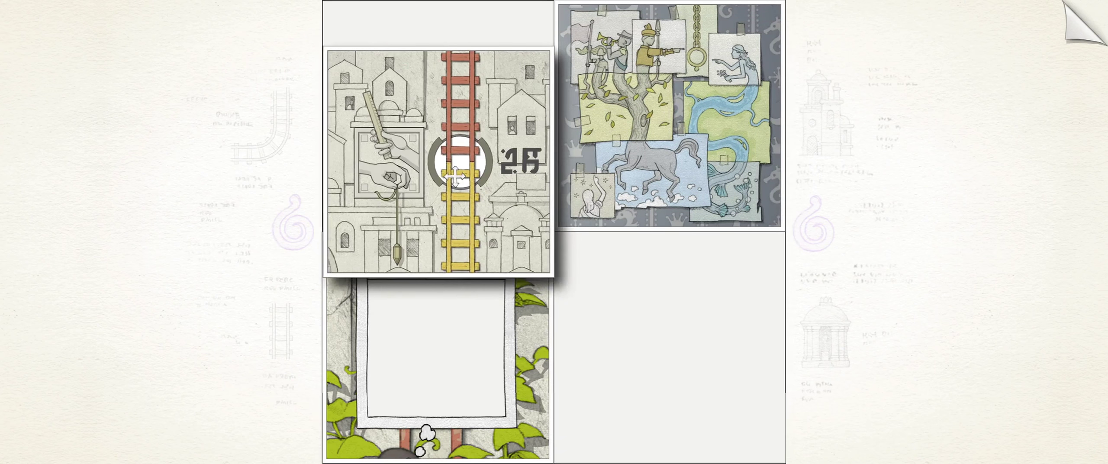
pyautogui.click(641, 92)
pyautogui.moveTo(642, 122)
pyautogui.mouseDown()
pyautogui.moveTo(620, 329)
pyautogui.moveTo(669, 347)
pyautogui.mouseUp()
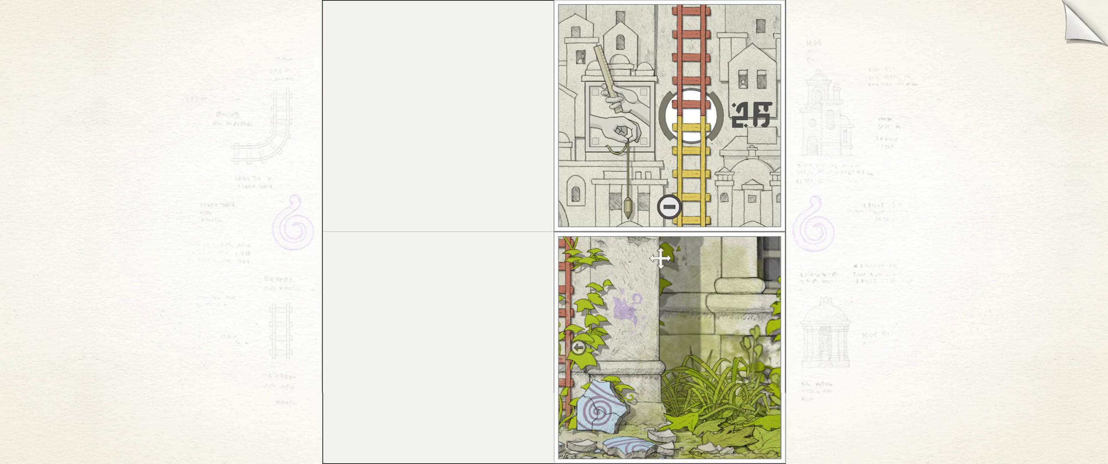
# - Place the ivy ruins tile top-left and pan it to the boy and the ivy ladder
pyautogui.click(672, 213)
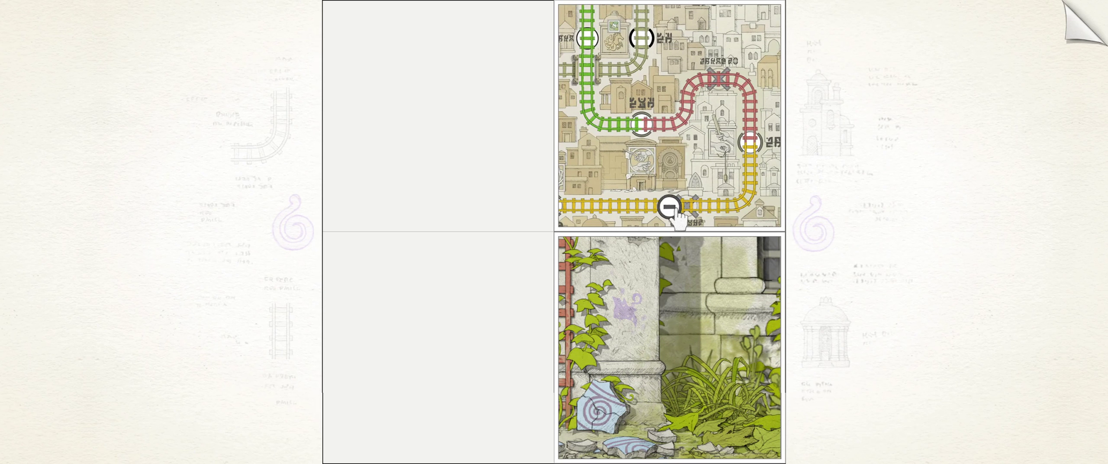
pyautogui.click(767, 155)
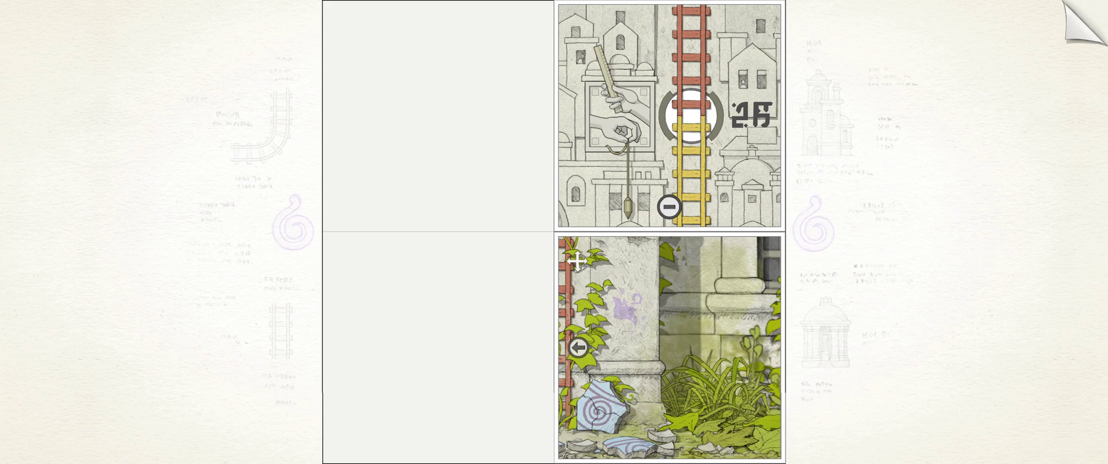
pyautogui.moveTo(684, 379); pyautogui.dragTo(455, 156)
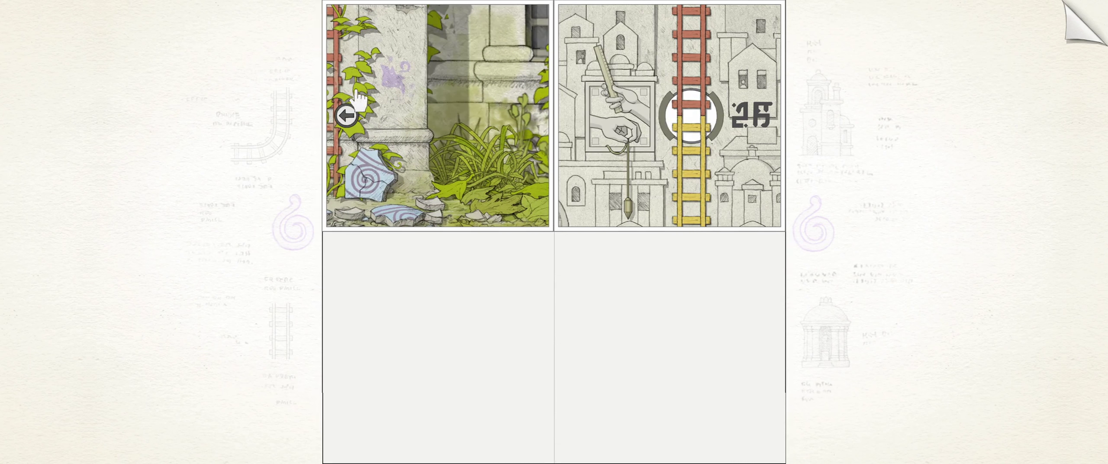
pyautogui.click(347, 116)
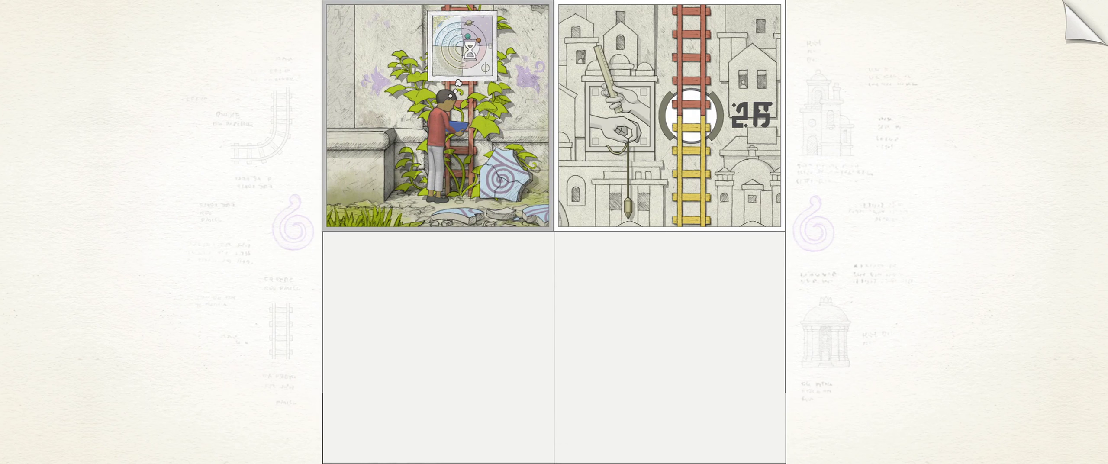
pyautogui.click(346, 26)
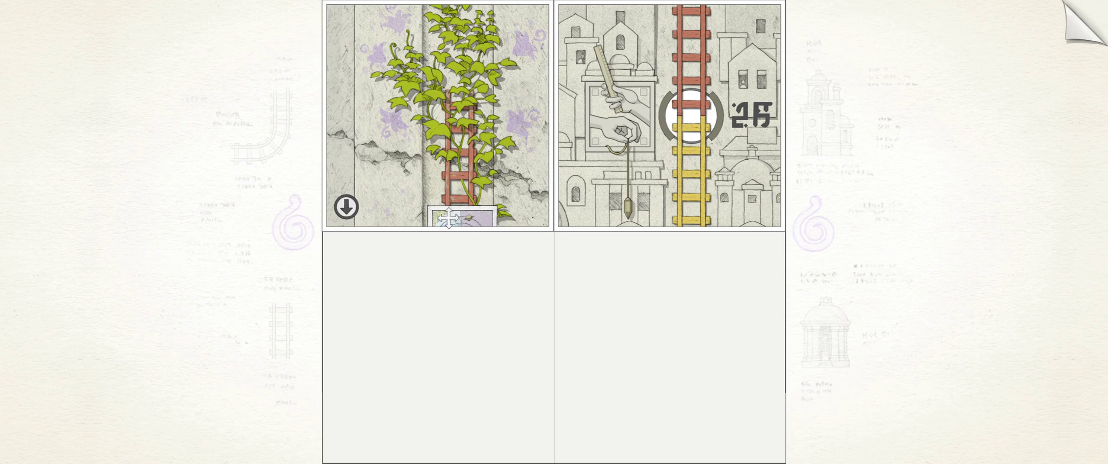
pyautogui.click(350, 213)
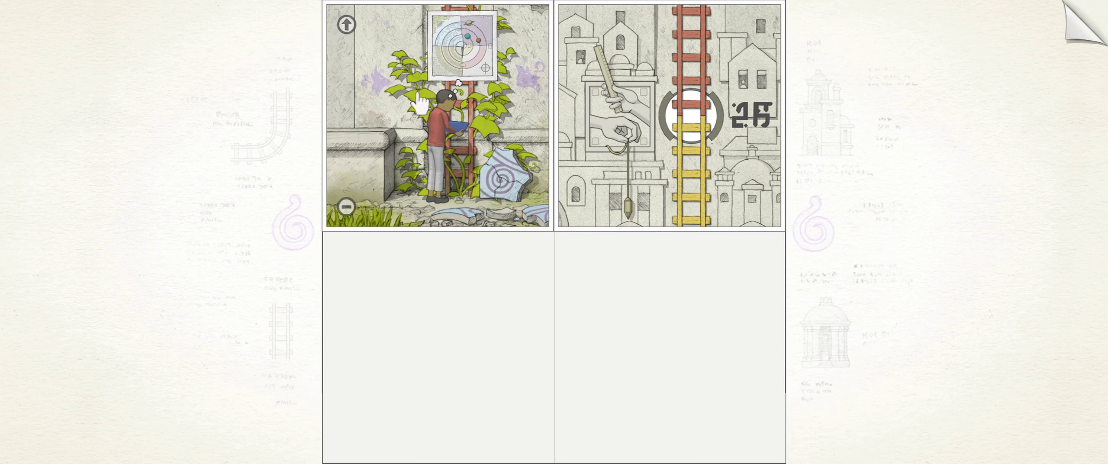
# - Zoom the garden tile out to the facade and the map out to the whole rail network
pyautogui.click(344, 207)
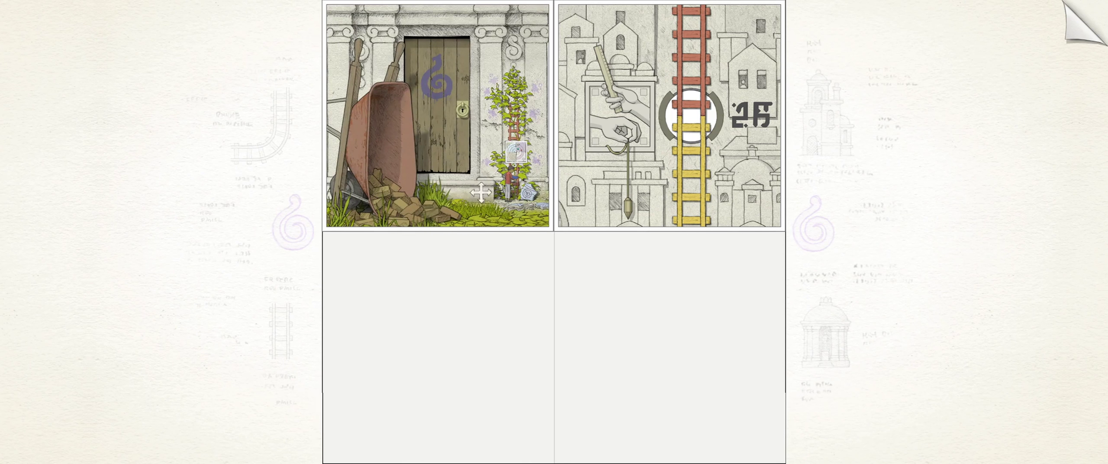
pyautogui.click(437, 207)
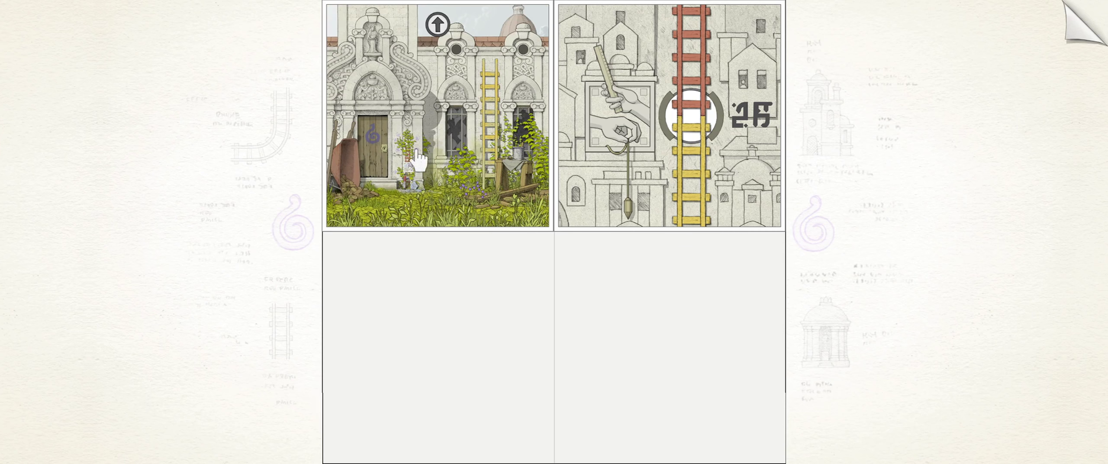
pyautogui.click(663, 206)
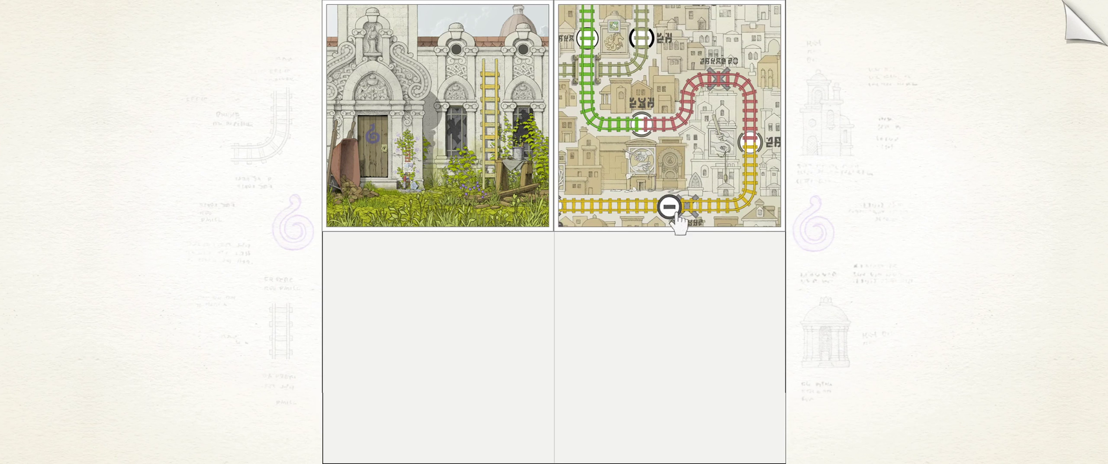
pyautogui.click(670, 208)
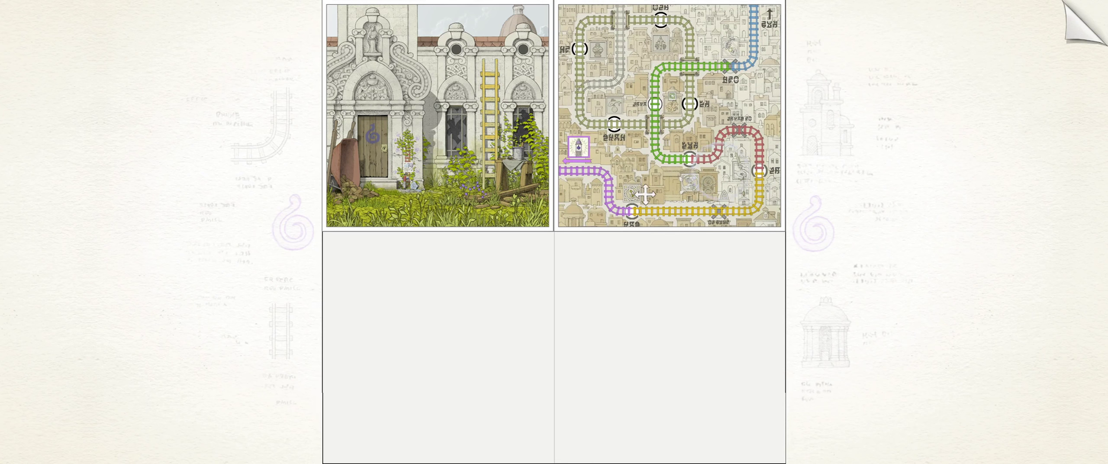
# - Inspect the scissors-and-needle station, then zoom onto the green line's horse-emblem station
pyautogui.click(709, 170)
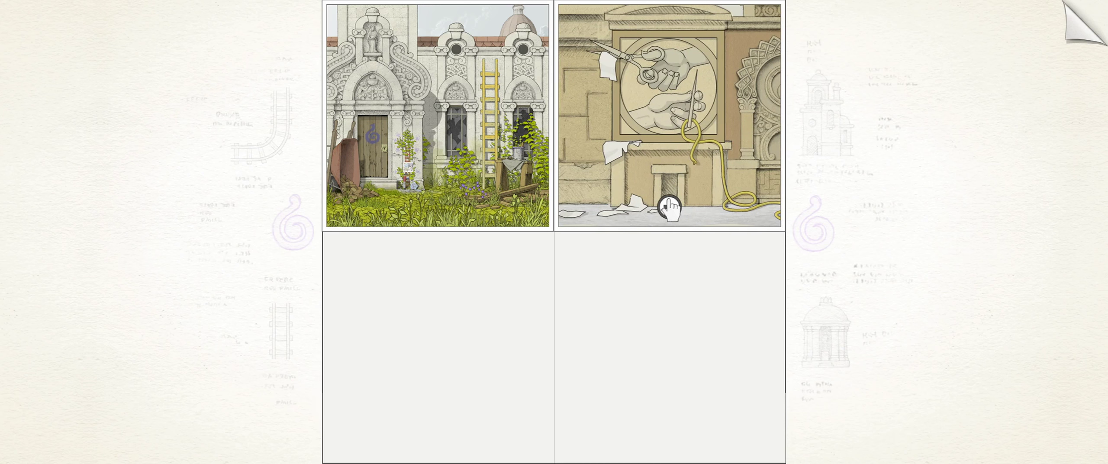
pyautogui.click(670, 208)
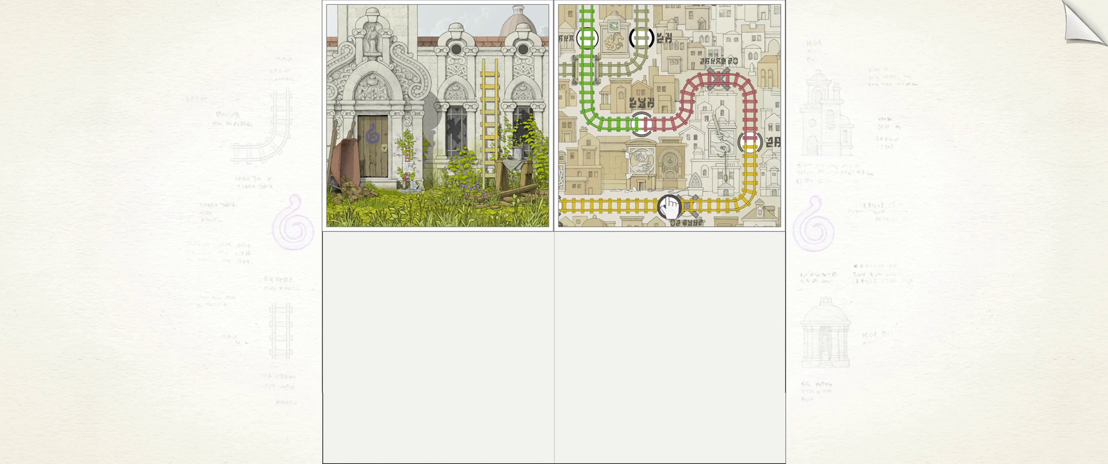
pyautogui.click(670, 208)
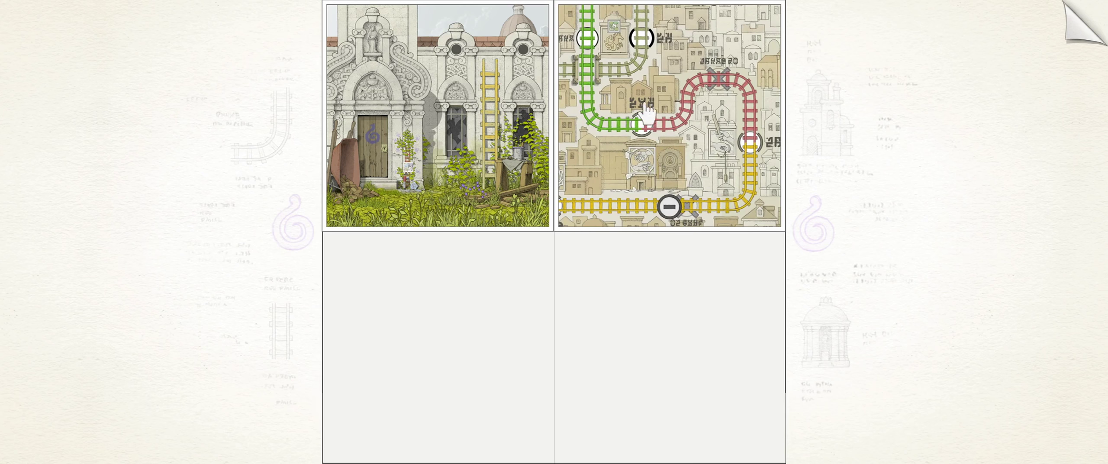
pyautogui.click(637, 90)
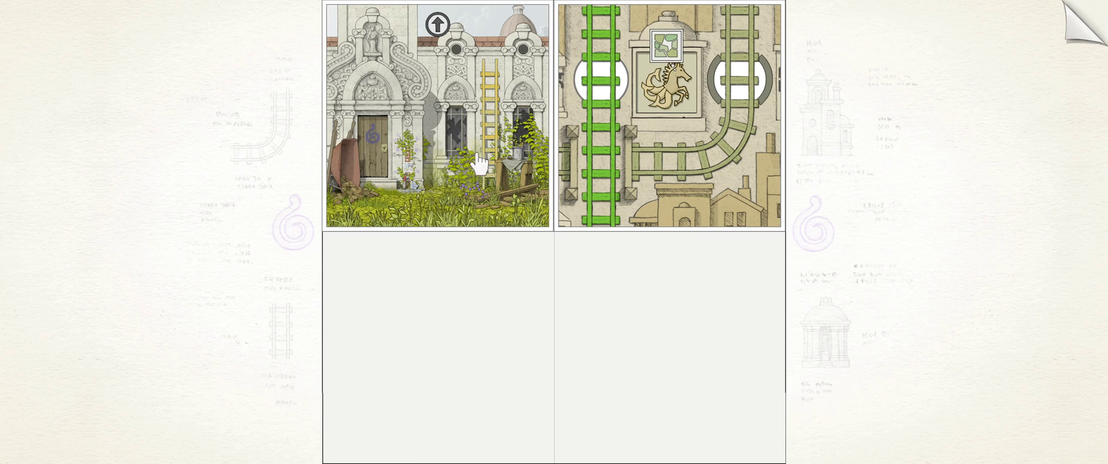
# - Zoom the garden facade in on the boy by the ivy wall and the star chart
pyautogui.click(414, 169)
pyautogui.click(518, 161)
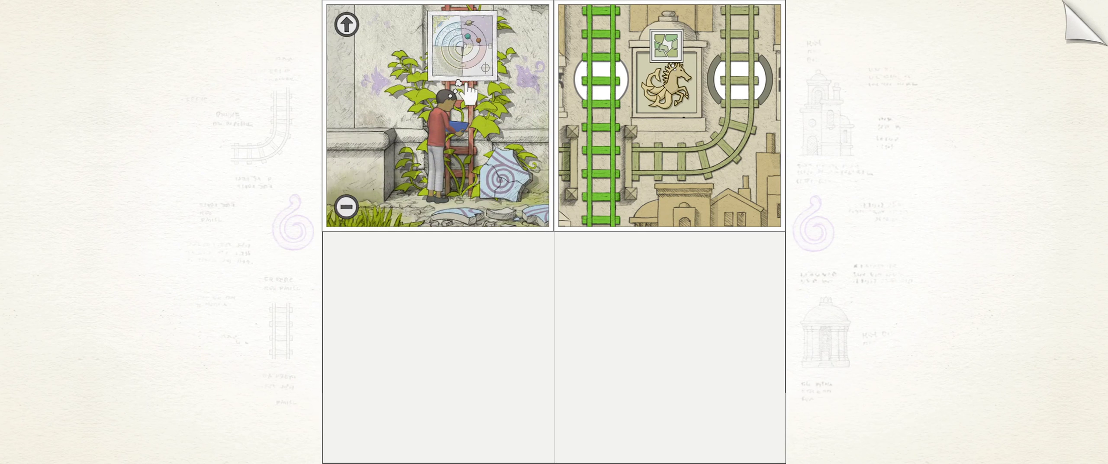
pyautogui.moveTo(465, 74); pyautogui.dragTo(451, 113)
pyautogui.click(459, 53)
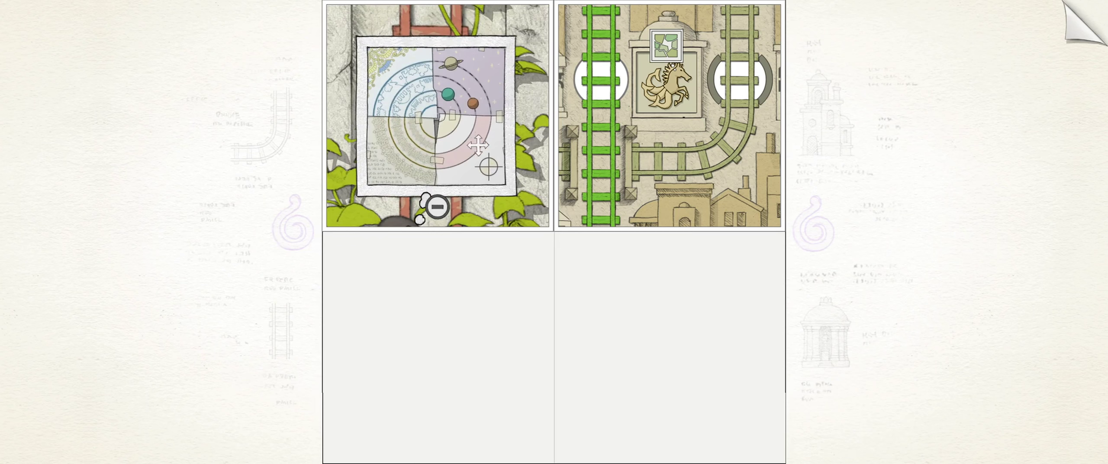
# - Lift the empty vine frame off the star chart into the tile below, and widen the map
pyautogui.moveTo(475, 156)
pyautogui.mouseDown()
pyautogui.moveTo(736, 102)
pyautogui.moveTo(458, 113)
pyautogui.mouseUp()
pyautogui.moveTo(485, 182)
pyautogui.mouseDown()
pyautogui.moveTo(501, 215)
pyautogui.moveTo(511, 387)
pyautogui.moveTo(485, 364)
pyautogui.mouseUp()
pyautogui.click(666, 201)
pyautogui.click(670, 204)
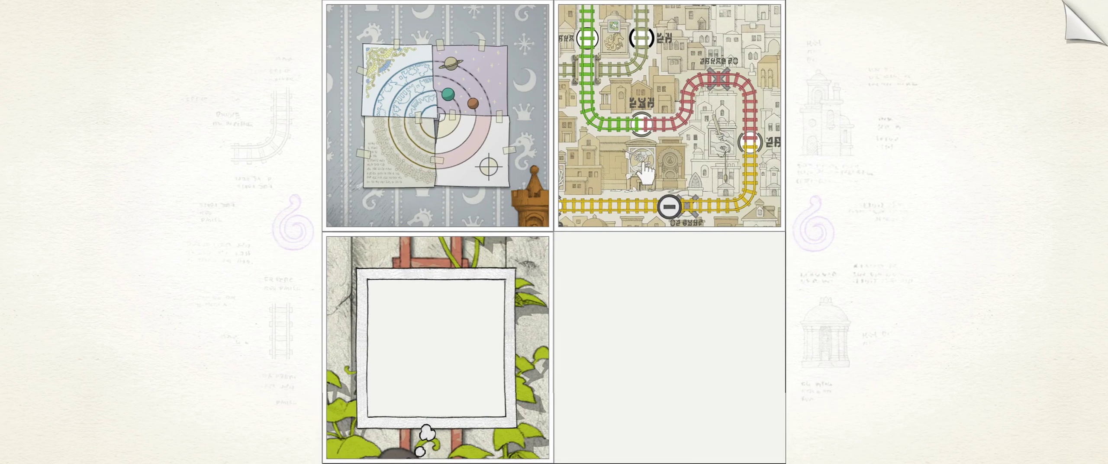
# - Explore the map's scissors relief, ladder and horse-emblem stations
pyautogui.click(647, 171)
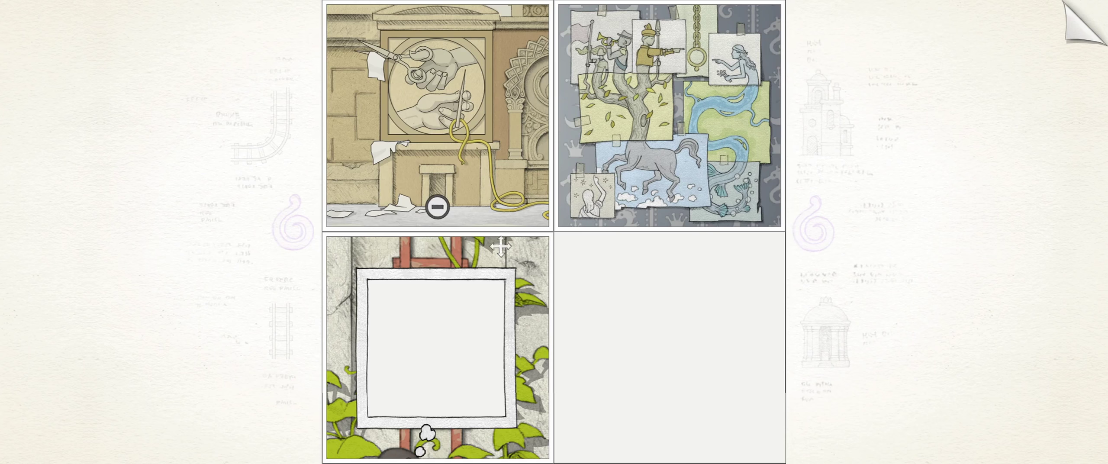
pyautogui.moveTo(438, 130)
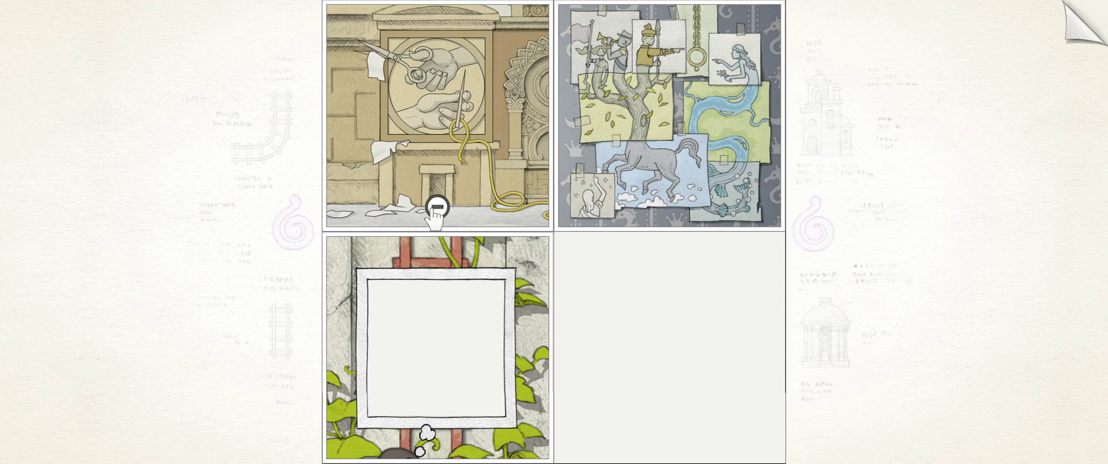
pyautogui.click(434, 215)
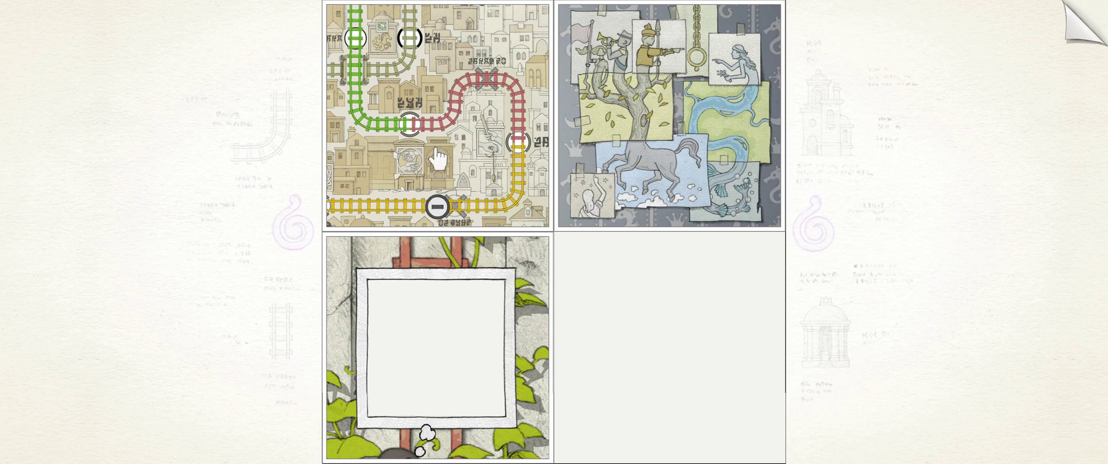
pyautogui.click(522, 178)
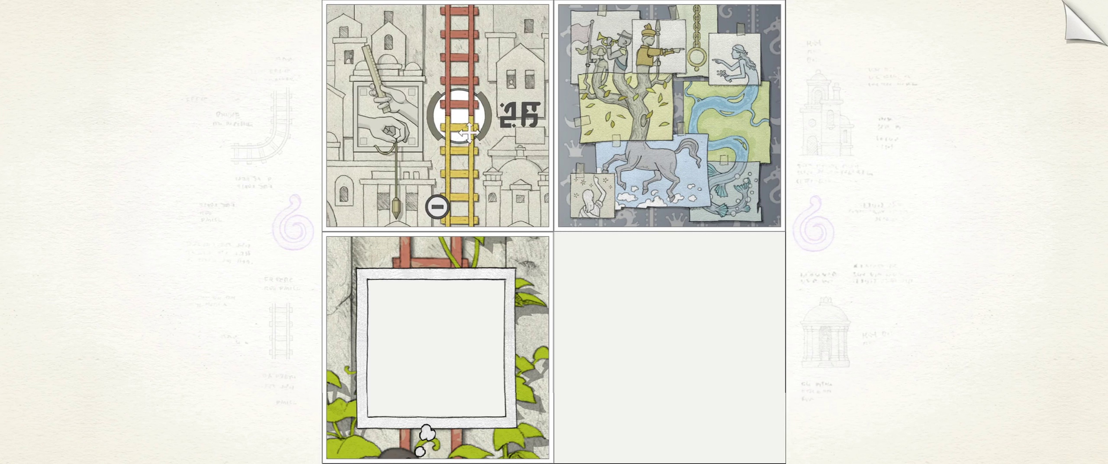
pyautogui.click(442, 208)
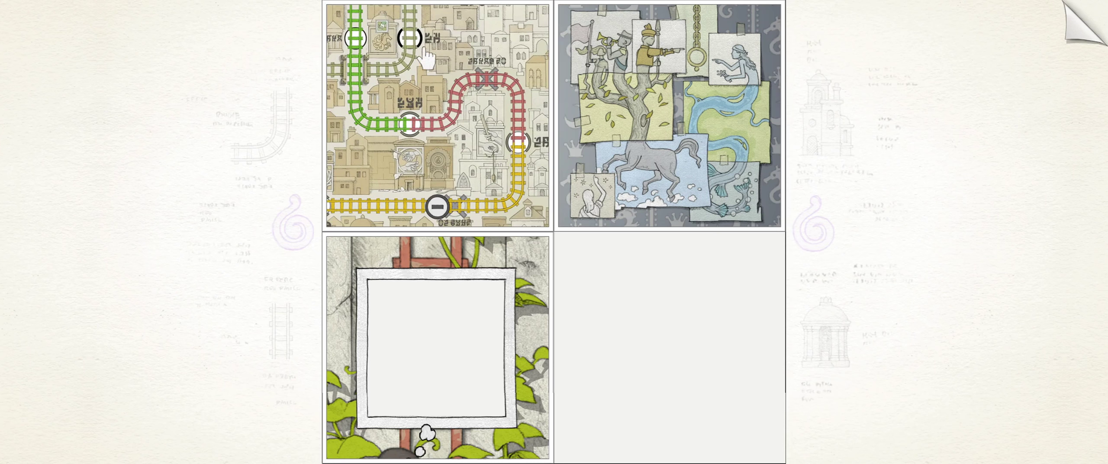
pyautogui.click(414, 42)
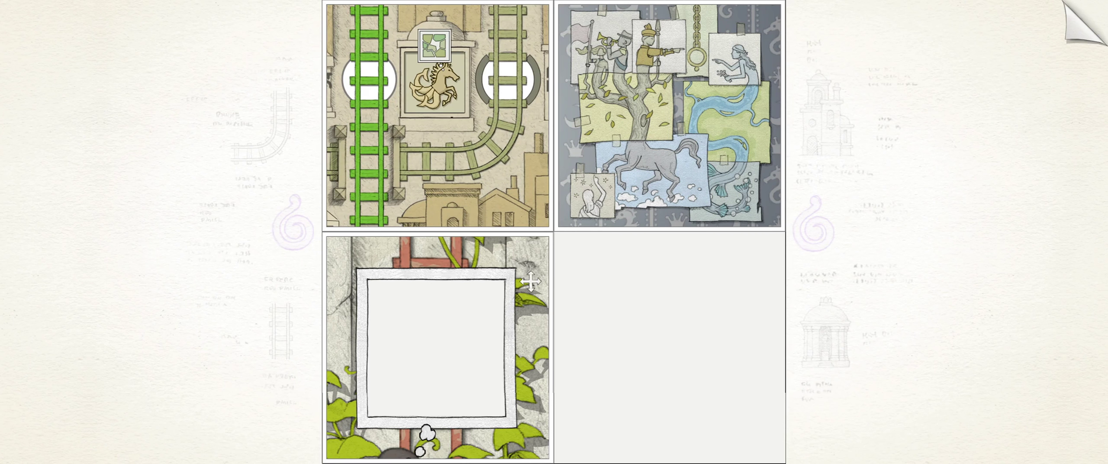
# - Place the empty vine frame bottom-right and the rail map bottom-left, then check the pointing-girl drawing
pyautogui.moveTo(524, 285); pyautogui.dragTo(726, 298)
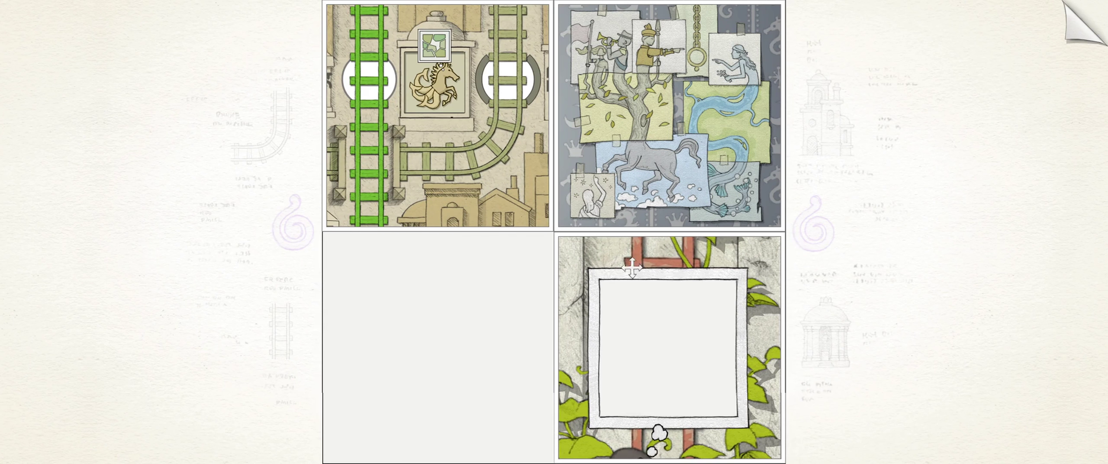
pyautogui.click(438, 204)
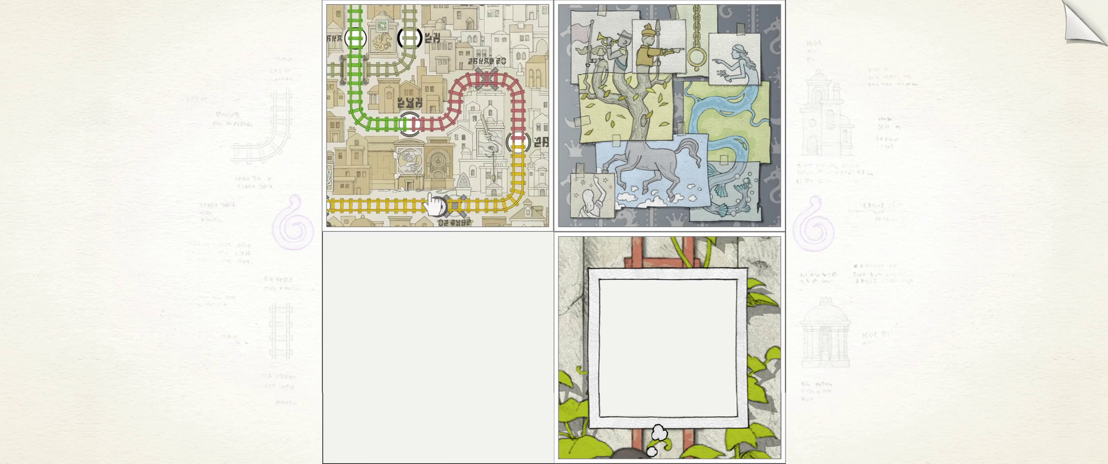
pyautogui.moveTo(437, 209); pyautogui.dragTo(437, 437)
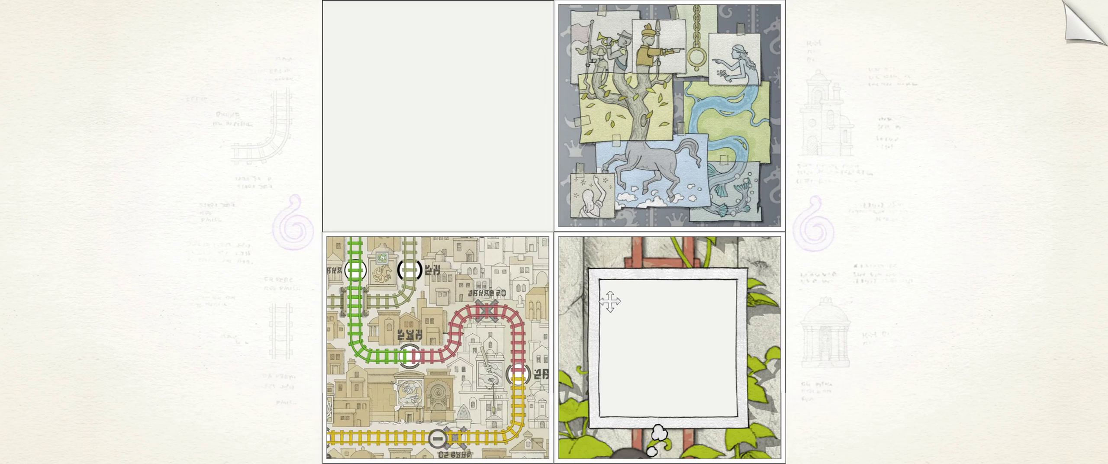
pyautogui.click(593, 198)
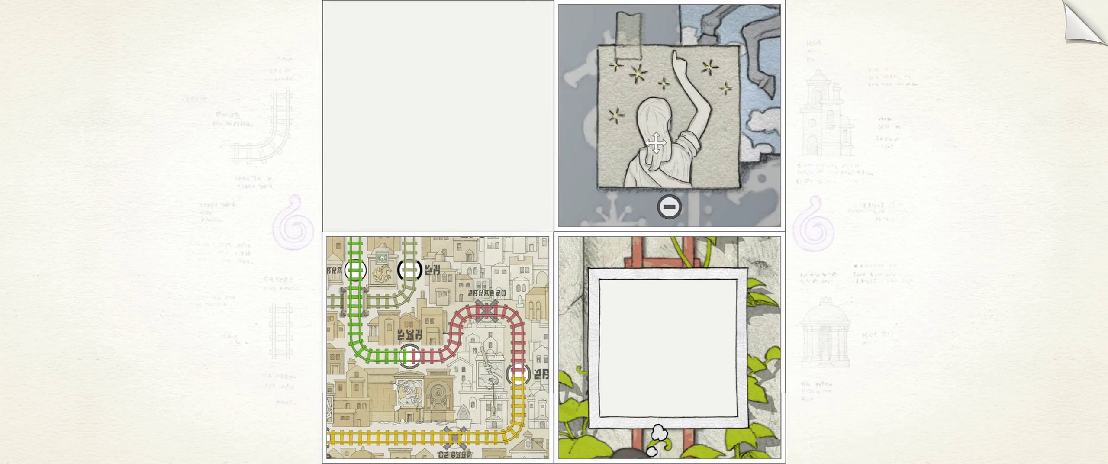
pyautogui.click(669, 206)
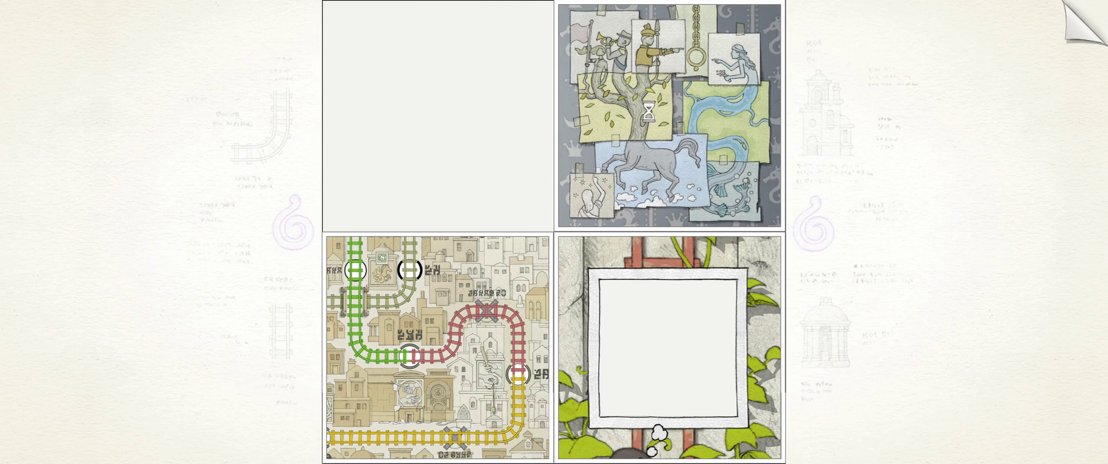
# - Lay the empty vine frame over the pointing-girl card and return the rail map to top-left
pyautogui.click(731, 61)
pyautogui.moveTo(619, 381); pyautogui.dragTo(619, 151)
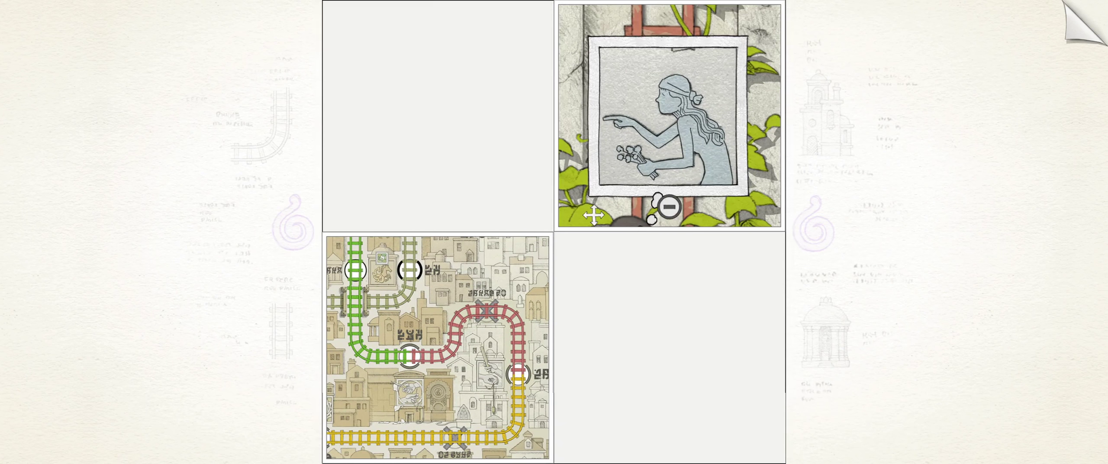
pyautogui.moveTo(438, 347); pyautogui.dragTo(437, 117)
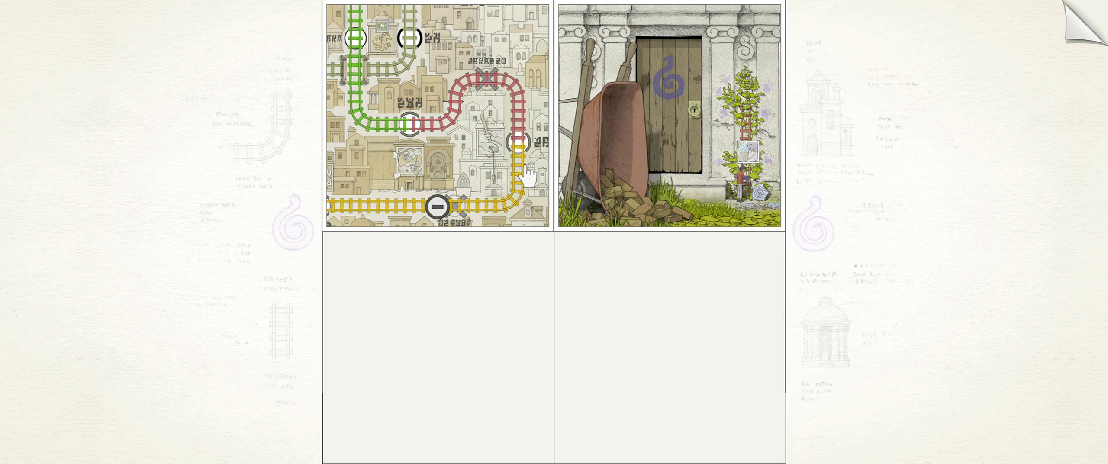
# - Zoom the garden tile out to the facade and check the map's ladder station
pyautogui.click(671, 208)
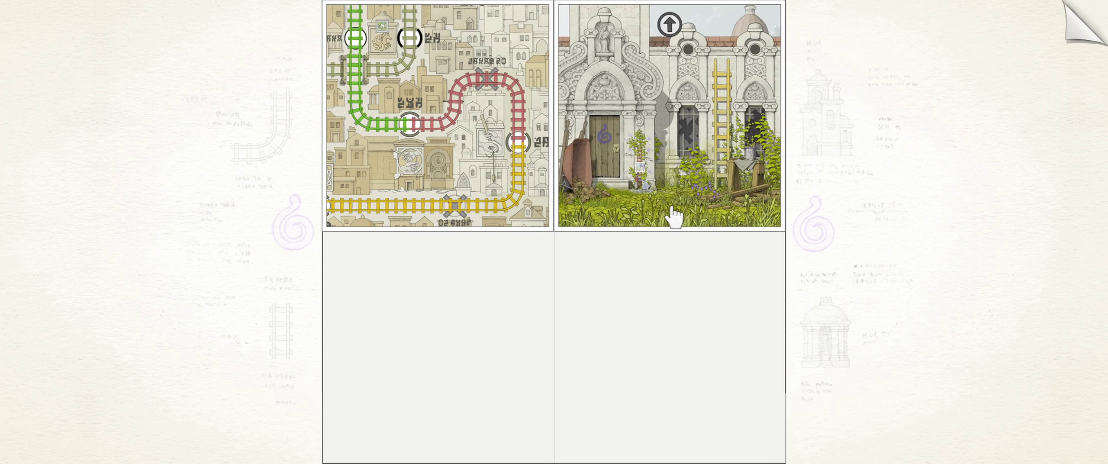
pyautogui.click(489, 198)
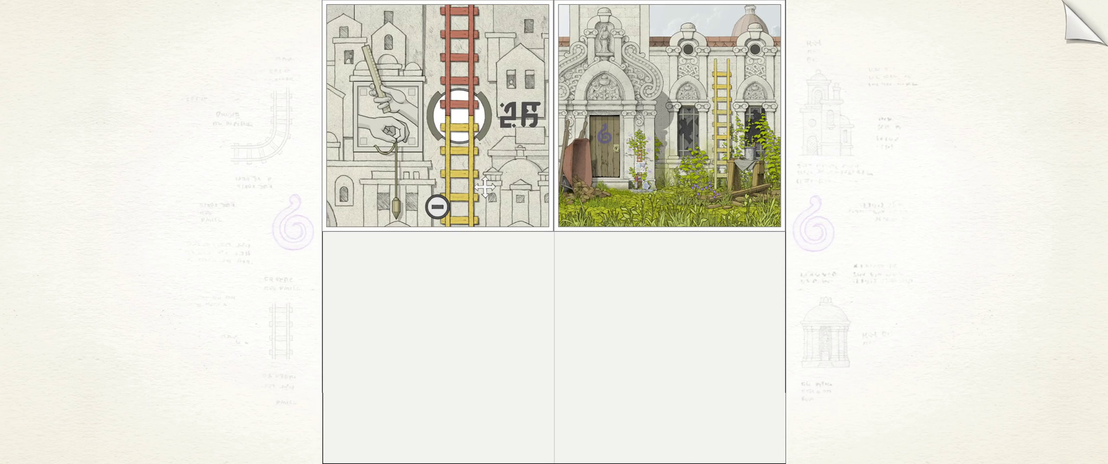
pyautogui.click(438, 206)
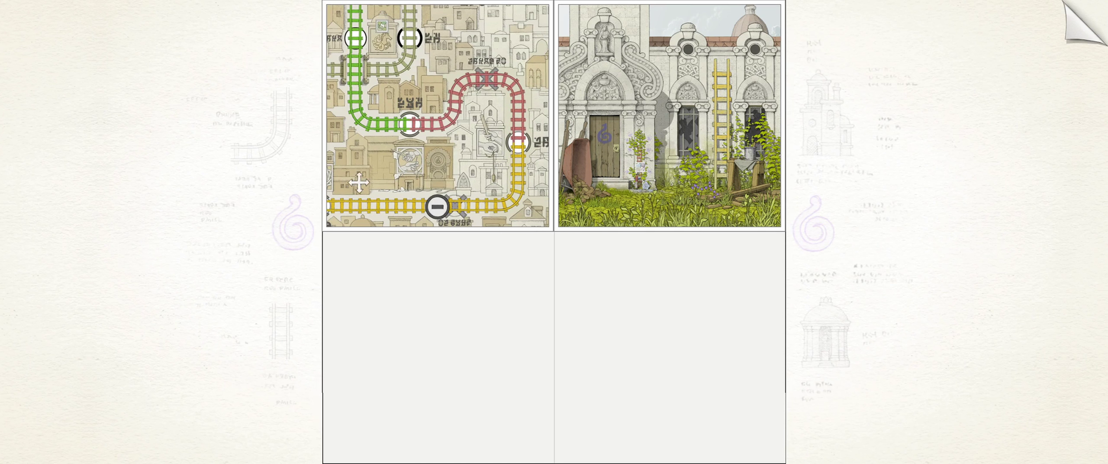
pyautogui.moveTo(593, 206)
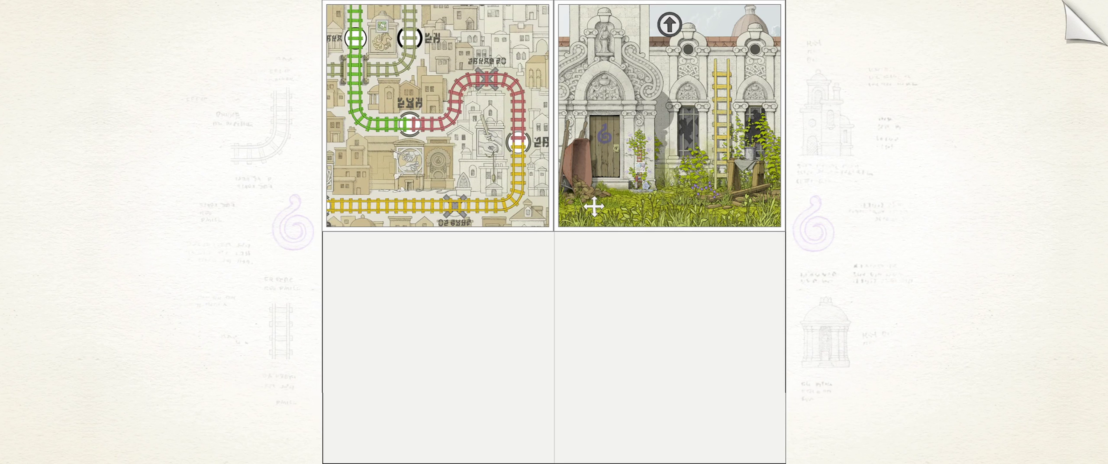
# - Pan up to the tower top, zoom onto the balcony's potted plant, and zoom the map to the ladder station
pyautogui.click(670, 24)
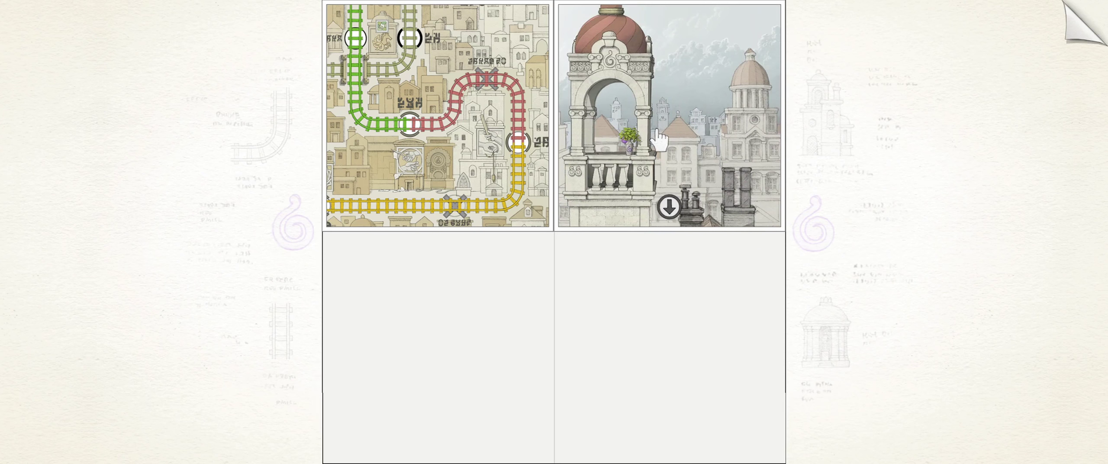
pyautogui.moveTo(608, 16); pyautogui.dragTo(624, 86)
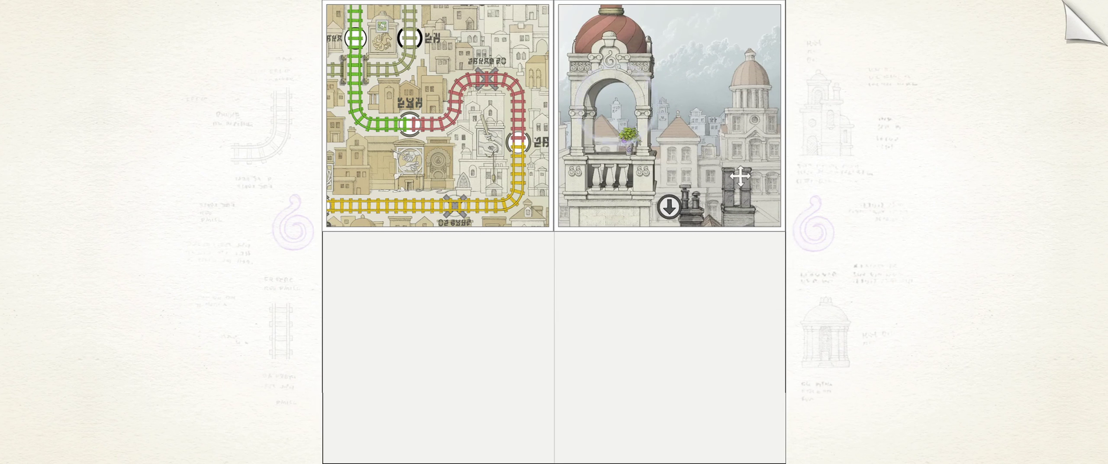
pyautogui.click(615, 116)
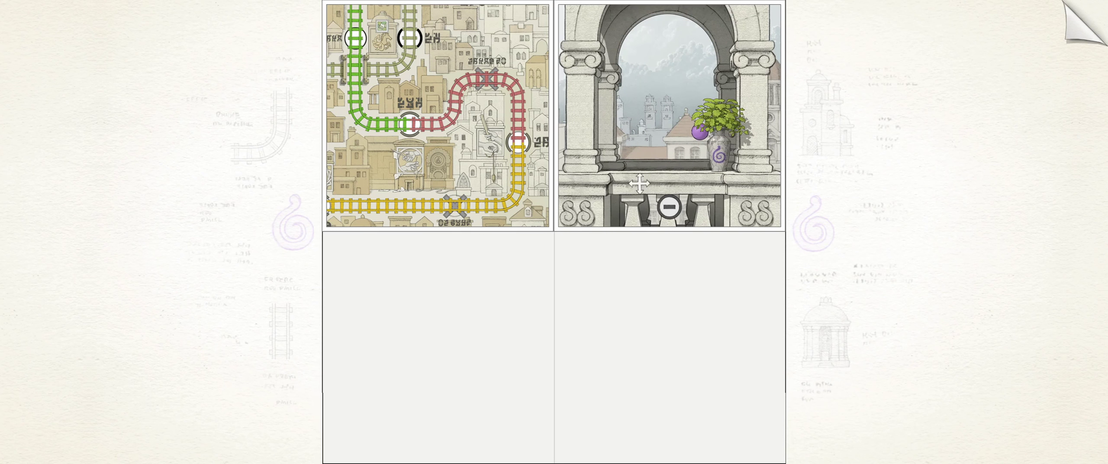
pyautogui.moveTo(700, 131); pyautogui.dragTo(710, 127)
pyautogui.click(503, 169)
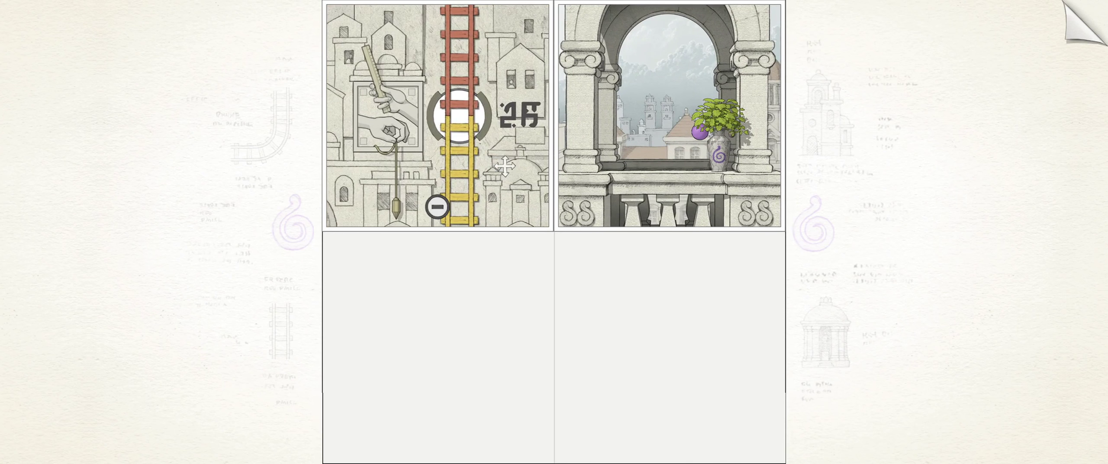
# - Explore the map's scissors relief and green-track building, ending on the horse-emblem building
pyautogui.click(437, 206)
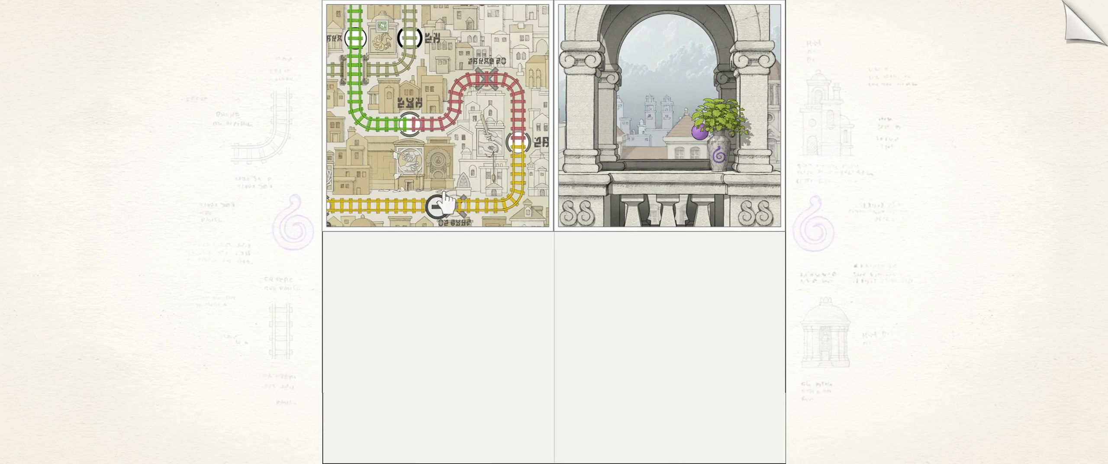
pyautogui.click(442, 204)
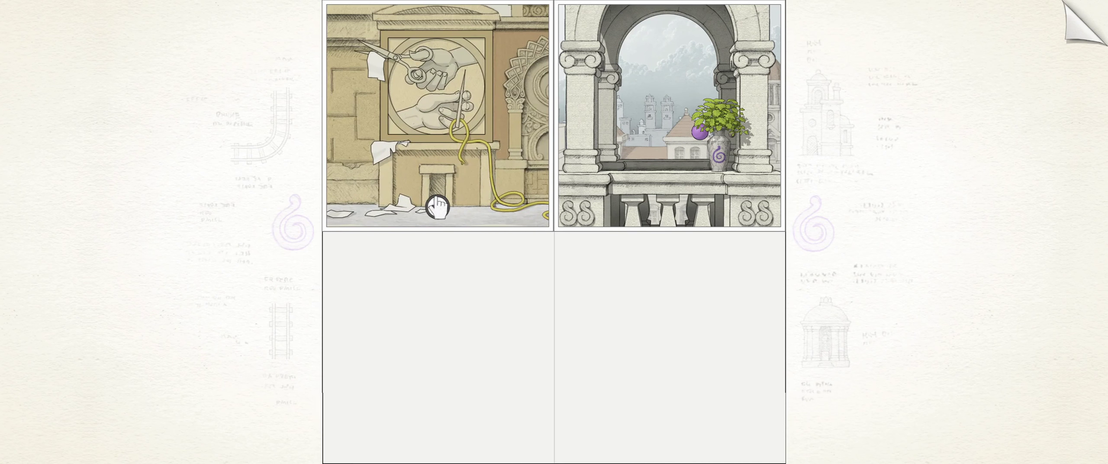
pyautogui.click(437, 208)
pyautogui.click(372, 97)
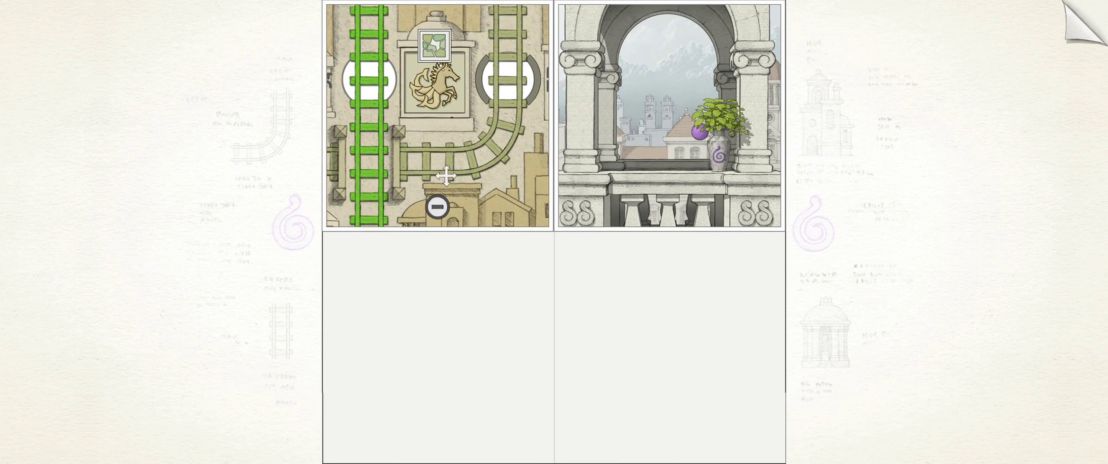
pyautogui.click(437, 209)
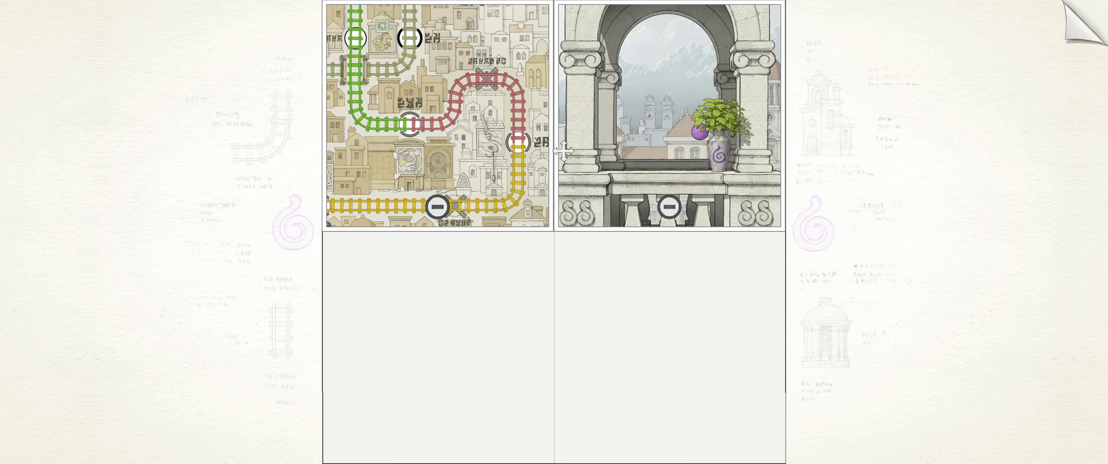
pyautogui.click(422, 166)
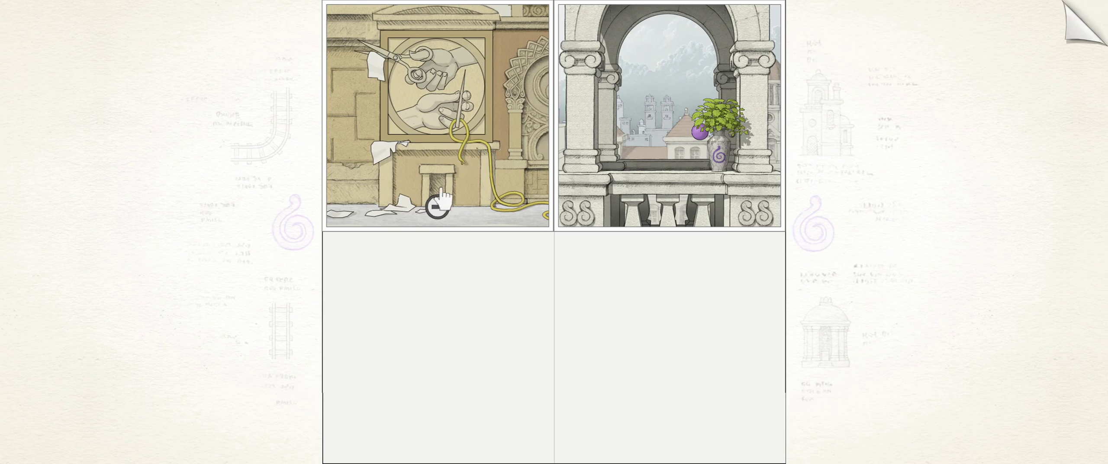
pyautogui.click(438, 208)
pyautogui.click(396, 71)
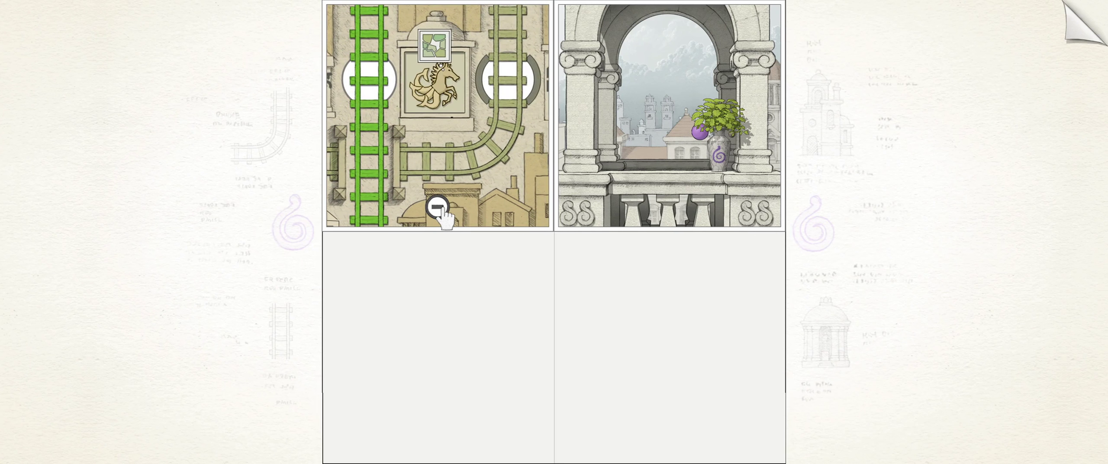
# - Pull the right tile back from the balcony to the overgrown facade and zoom onto the ladder and sawhorse
pyautogui.click(672, 206)
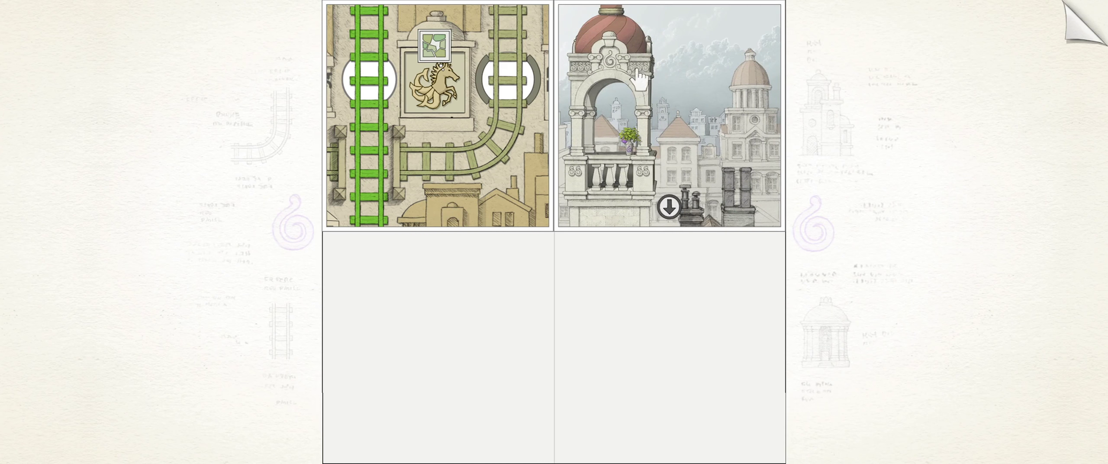
pyautogui.click(669, 208)
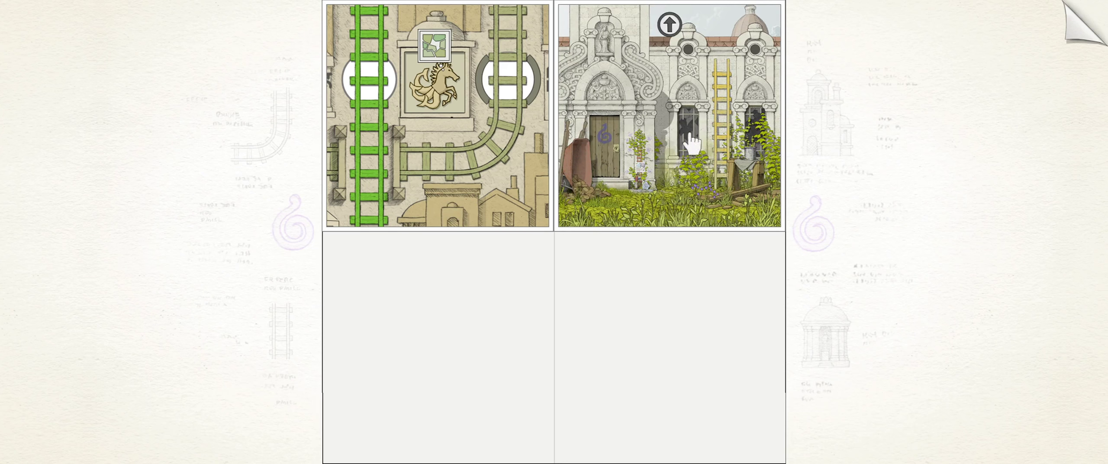
pyautogui.click(740, 163)
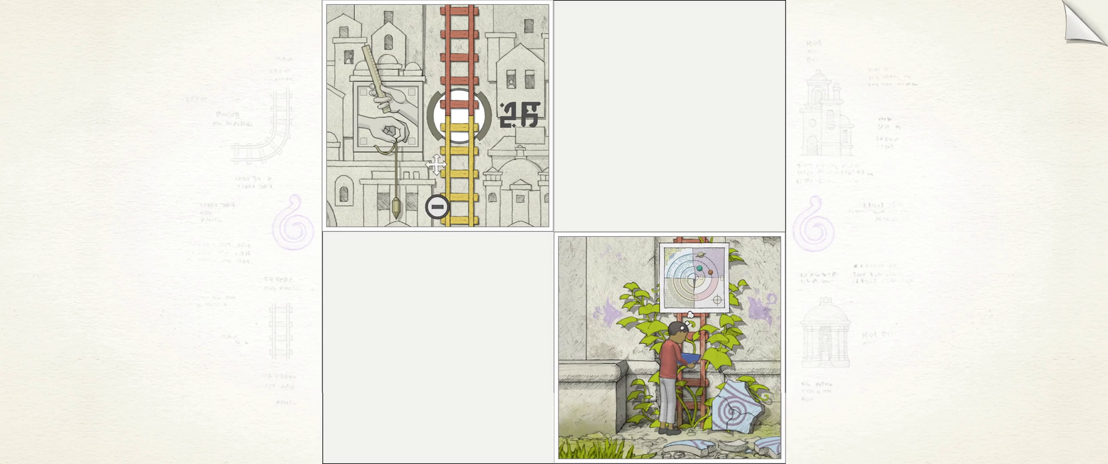
# - Move the ladder tile bottom-left, explore the map, and pull the right tile back to the door
pyautogui.moveTo(441, 174); pyautogui.dragTo(446, 398)
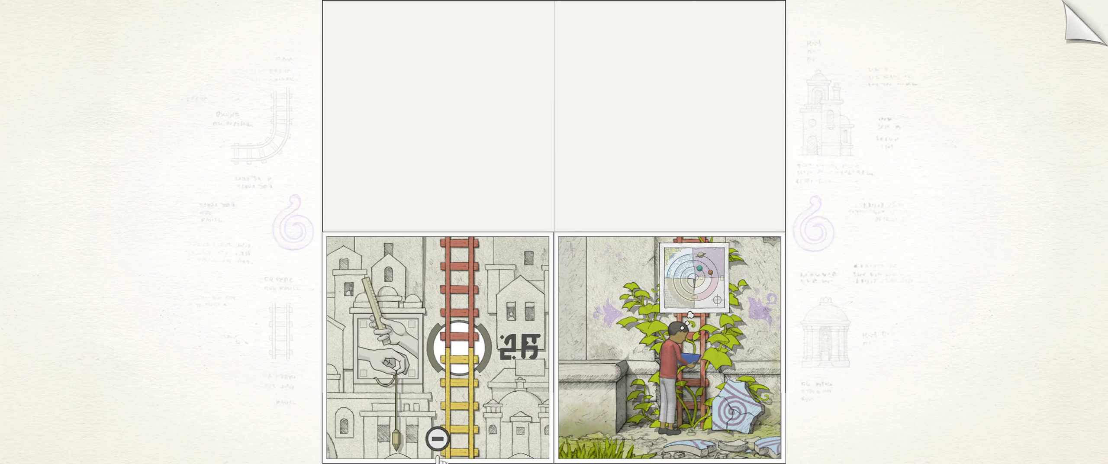
pyautogui.click(438, 439)
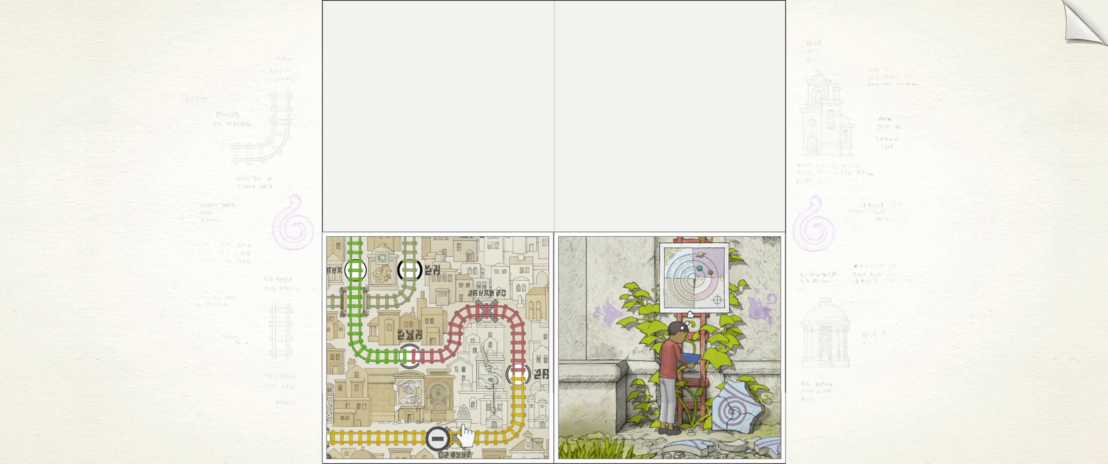
pyautogui.click(437, 440)
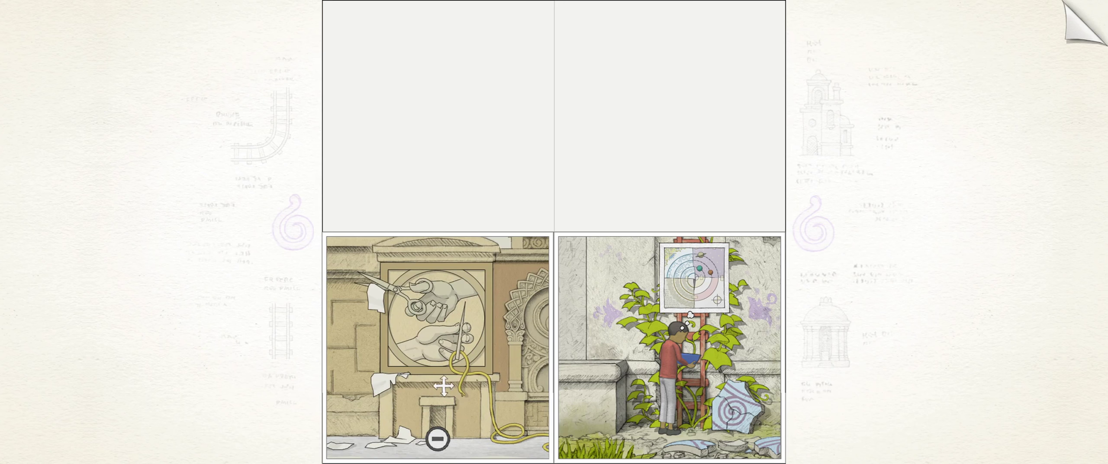
pyautogui.click(578, 440)
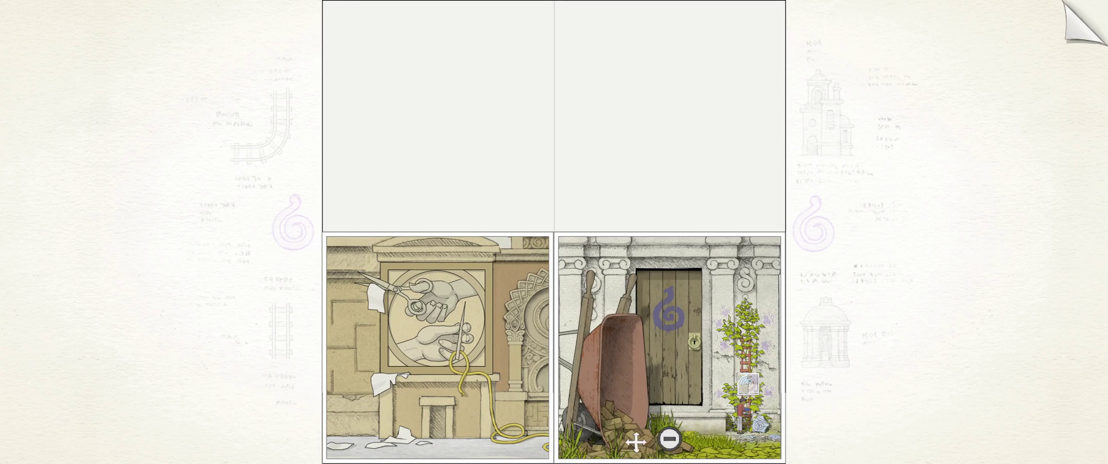
pyautogui.click(669, 440)
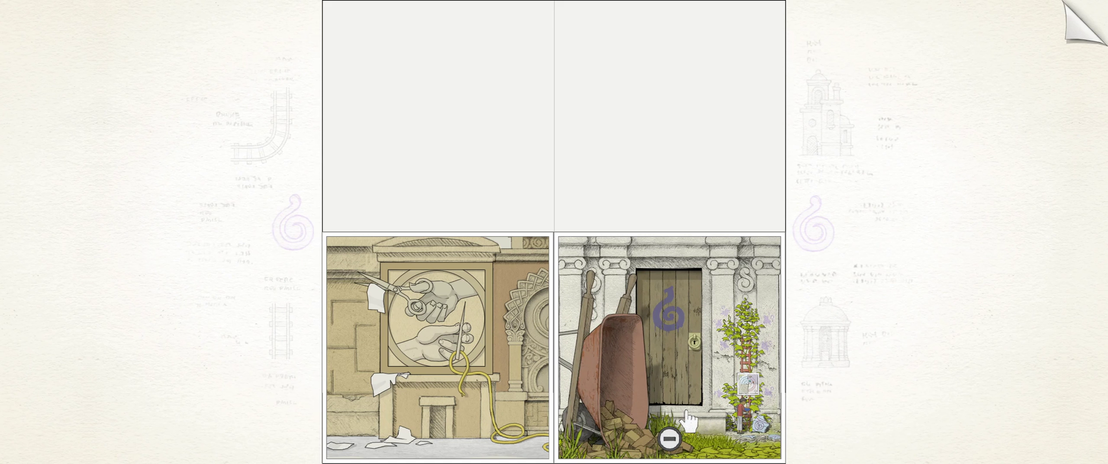
pyautogui.click(438, 440)
pyautogui.click(421, 296)
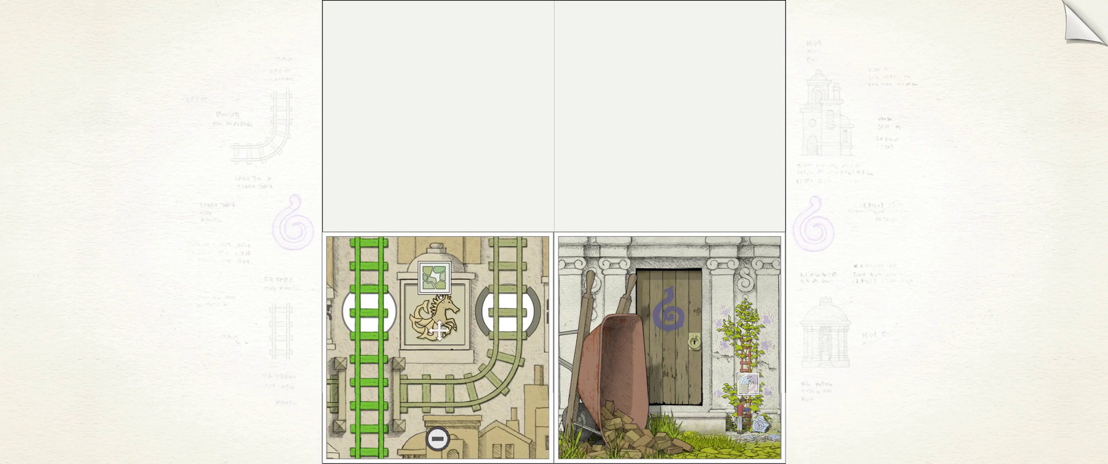
pyautogui.moveTo(472, 344)
pyautogui.mouseDown()
pyautogui.moveTo(761, 108)
pyautogui.moveTo(438, 344)
pyautogui.mouseUp()
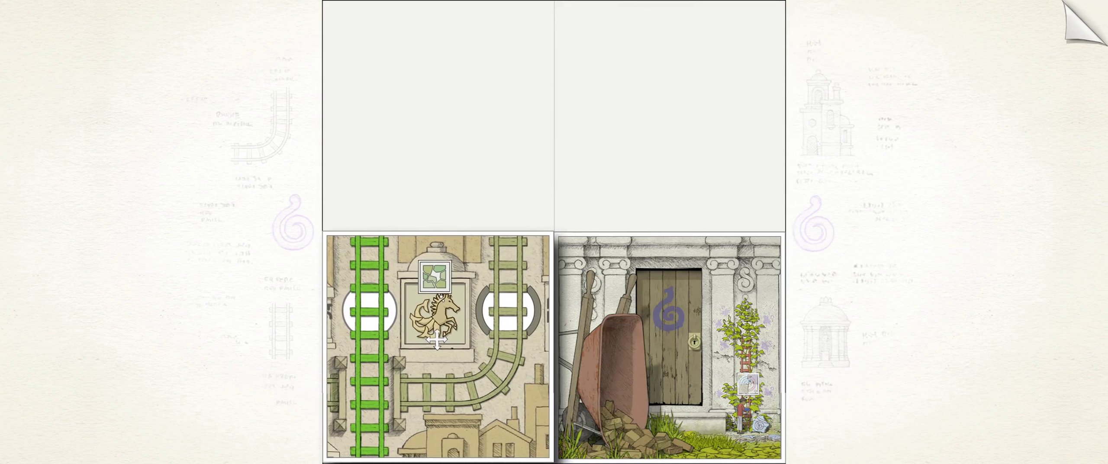
# - Zoom the right tile onto the boy and explore the map's hands relief and ladder scene
pyautogui.click(678, 385)
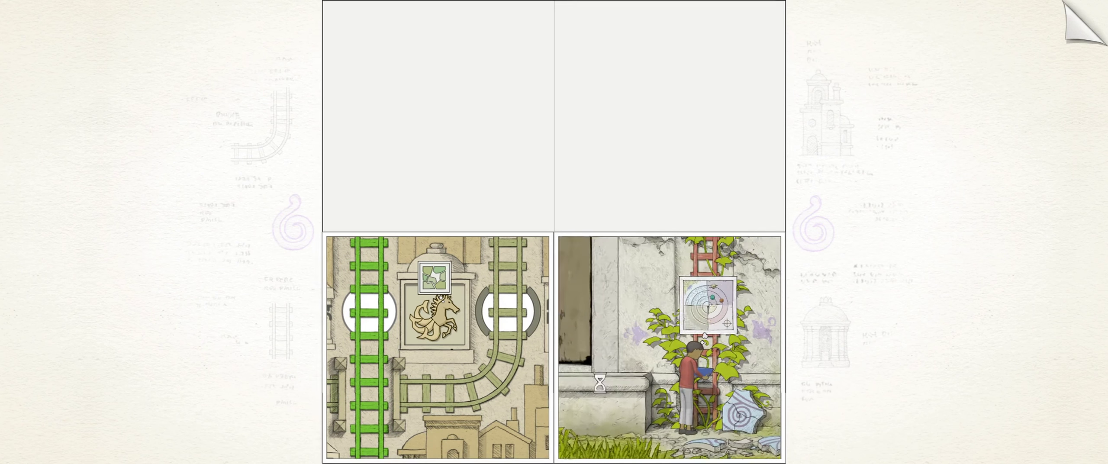
pyautogui.moveTo(467, 373)
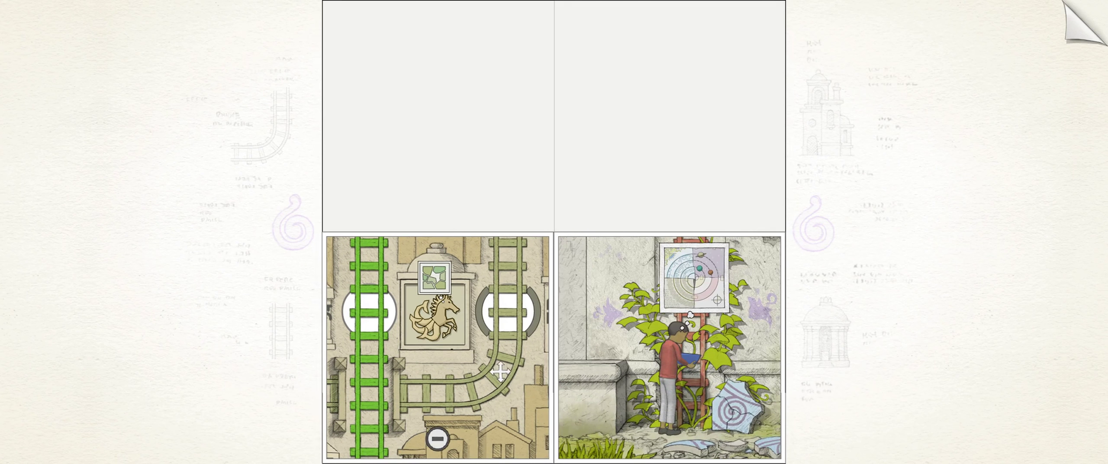
pyautogui.click(437, 440)
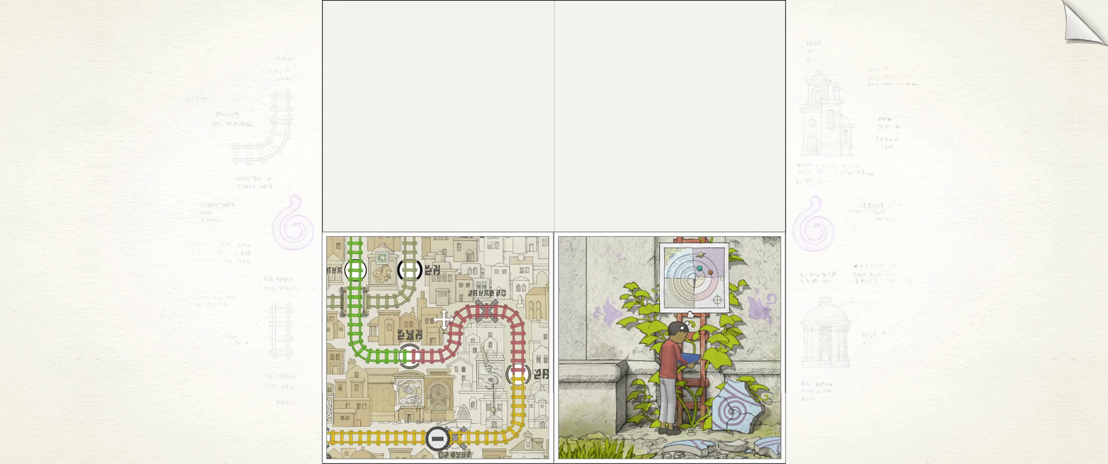
pyautogui.click(418, 358)
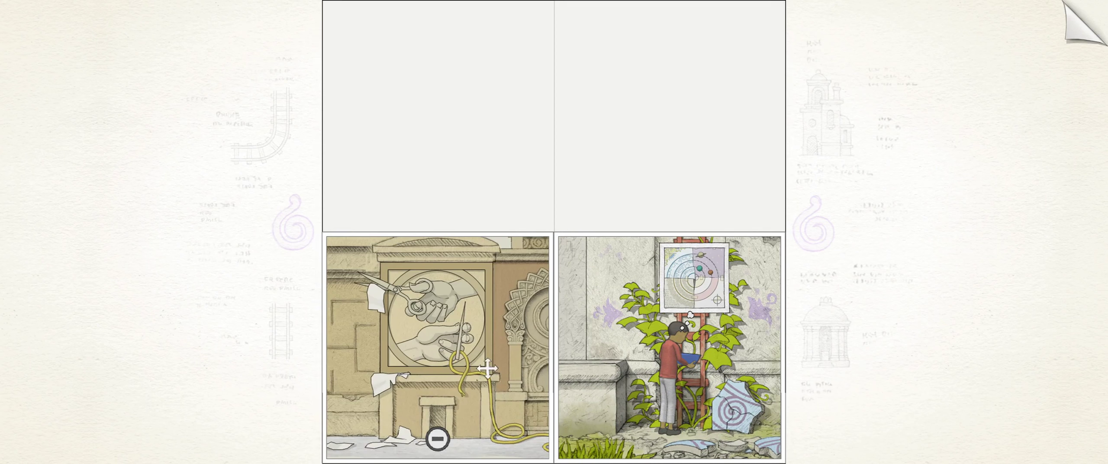
pyautogui.click(438, 438)
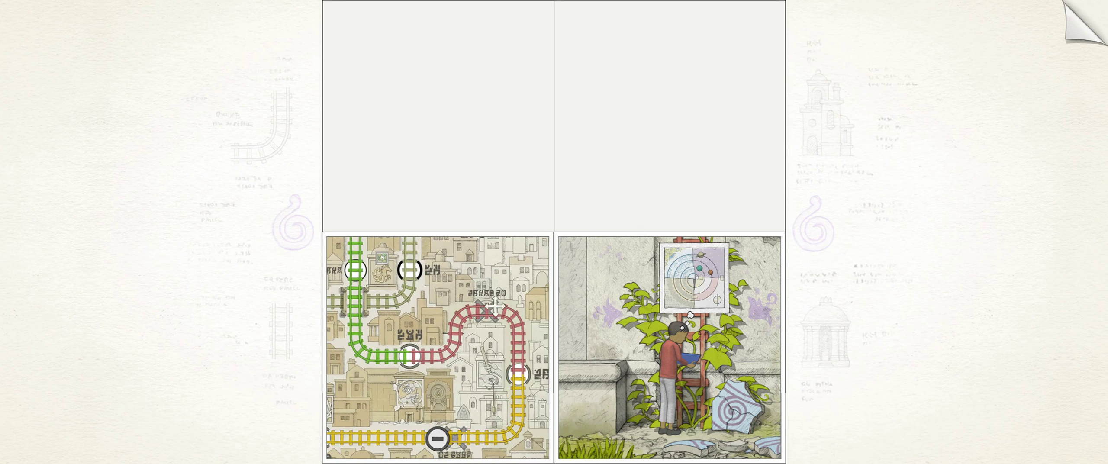
pyautogui.click(511, 347)
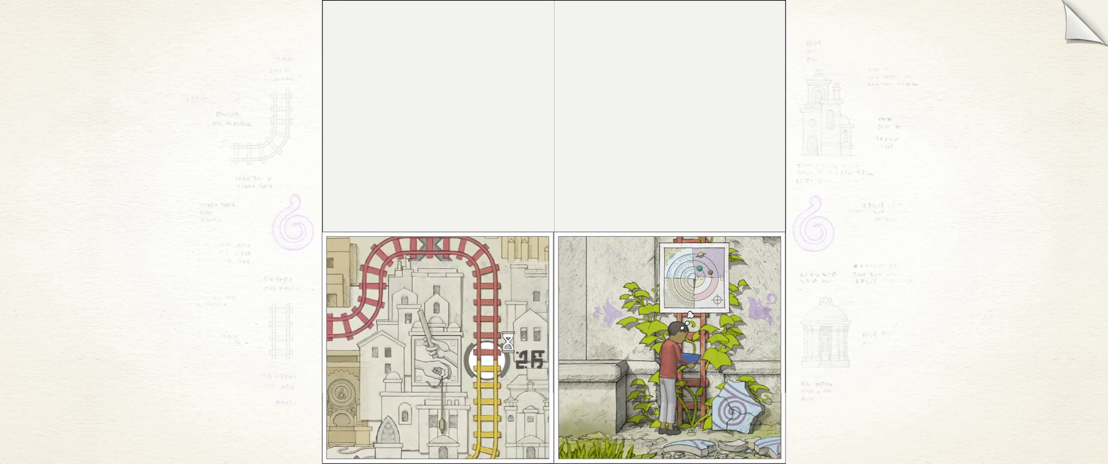
# - Pull the right tile back to the wheelbarrow door and facade, check the sawhorse, then zoom on the door
pyautogui.click(580, 439)
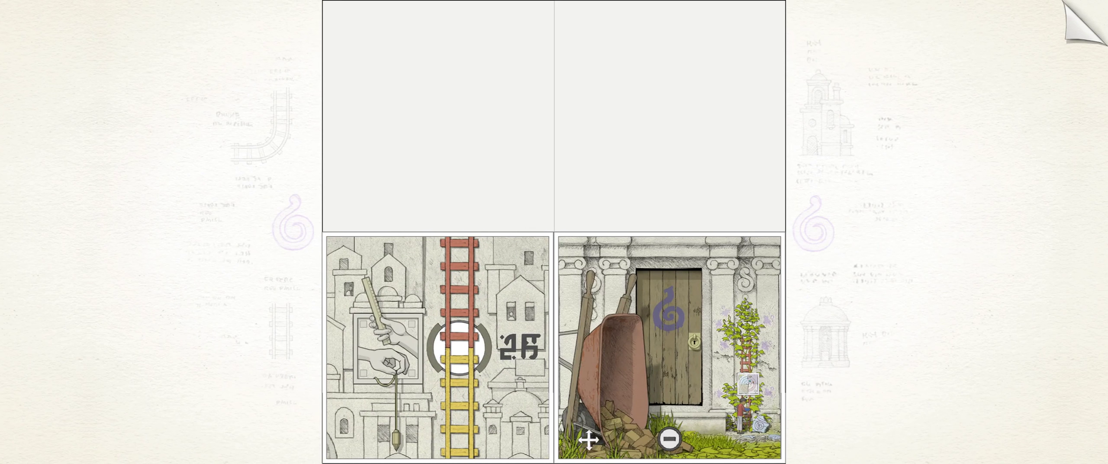
pyautogui.click(668, 440)
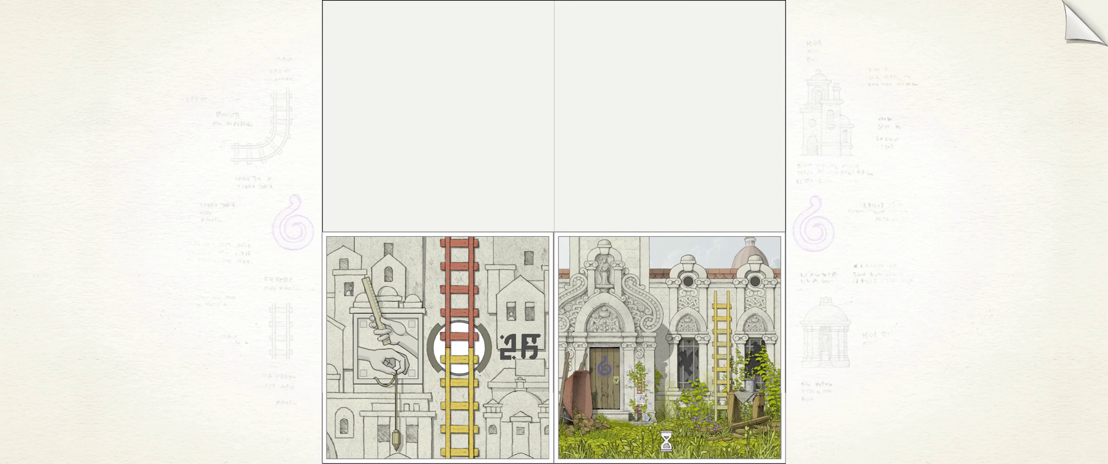
pyautogui.click(726, 396)
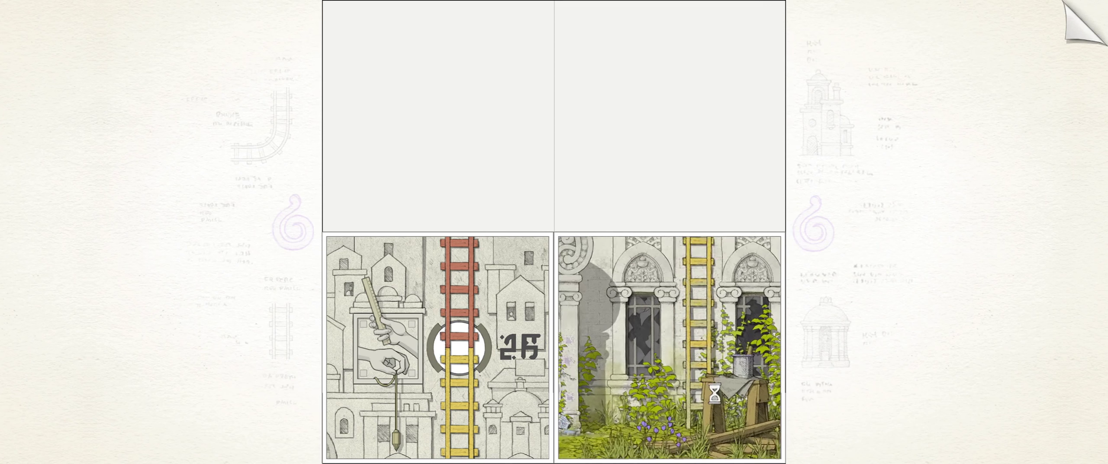
pyautogui.click(574, 439)
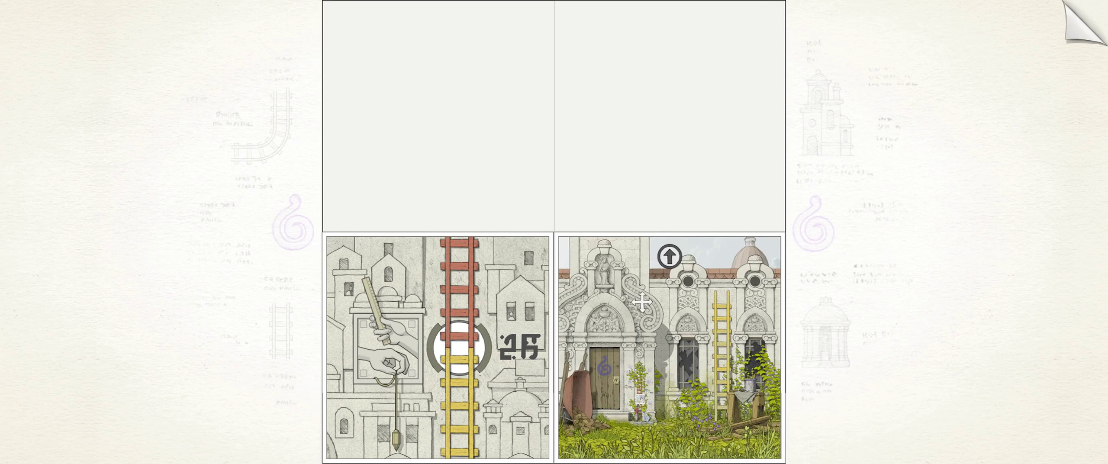
pyautogui.click(609, 381)
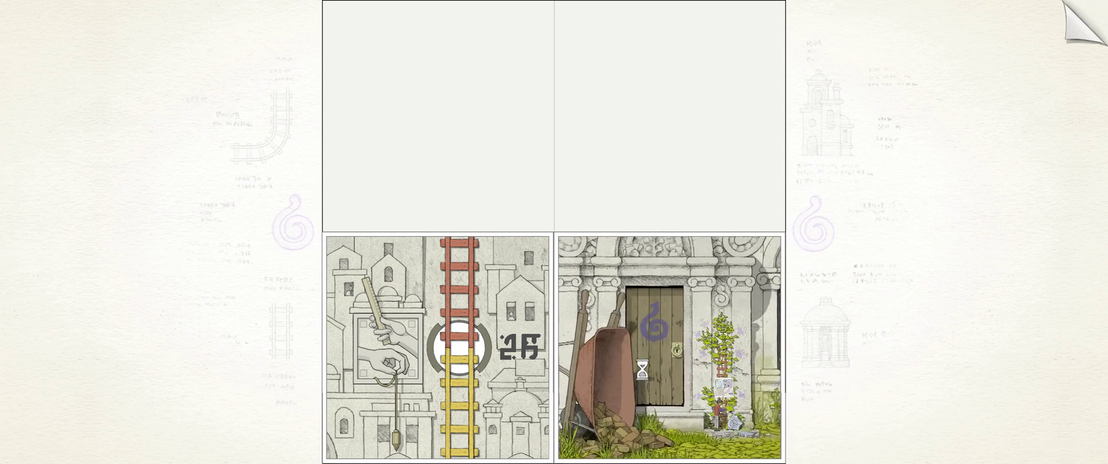